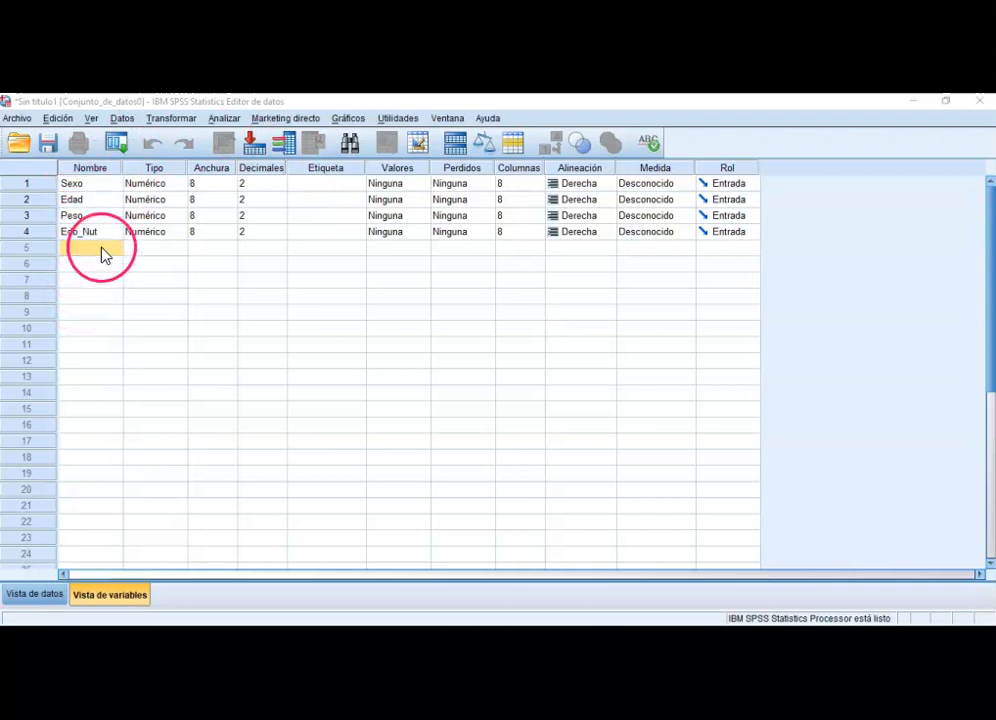
Keep the Sexo variable's type as Numérico and set its decimals to 0.
left_click(150, 186)
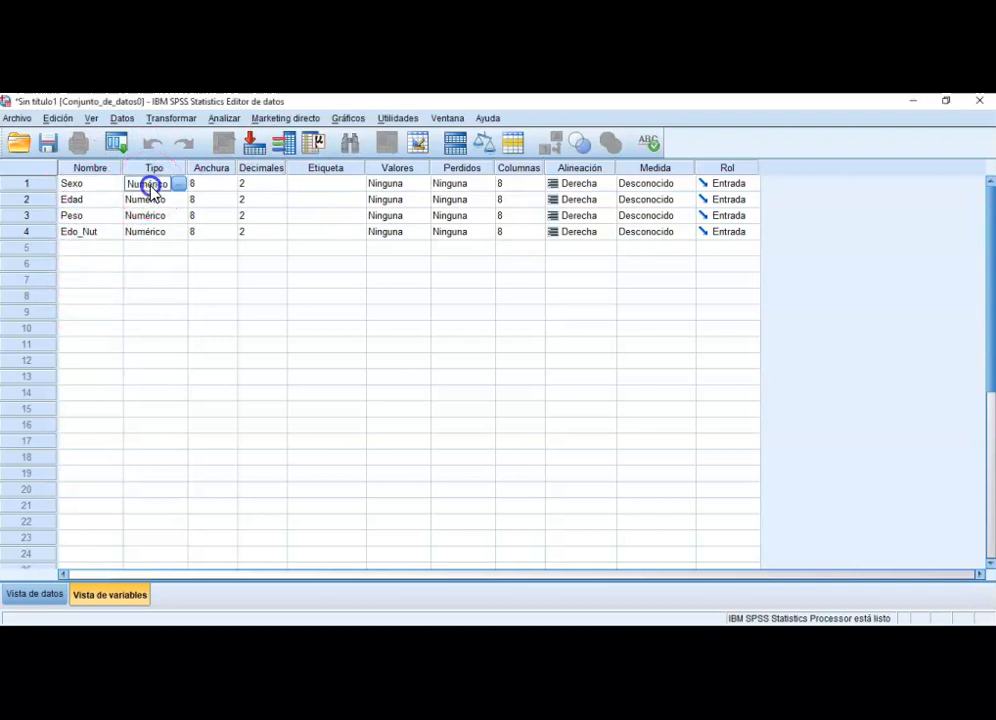
left_click(181, 184)
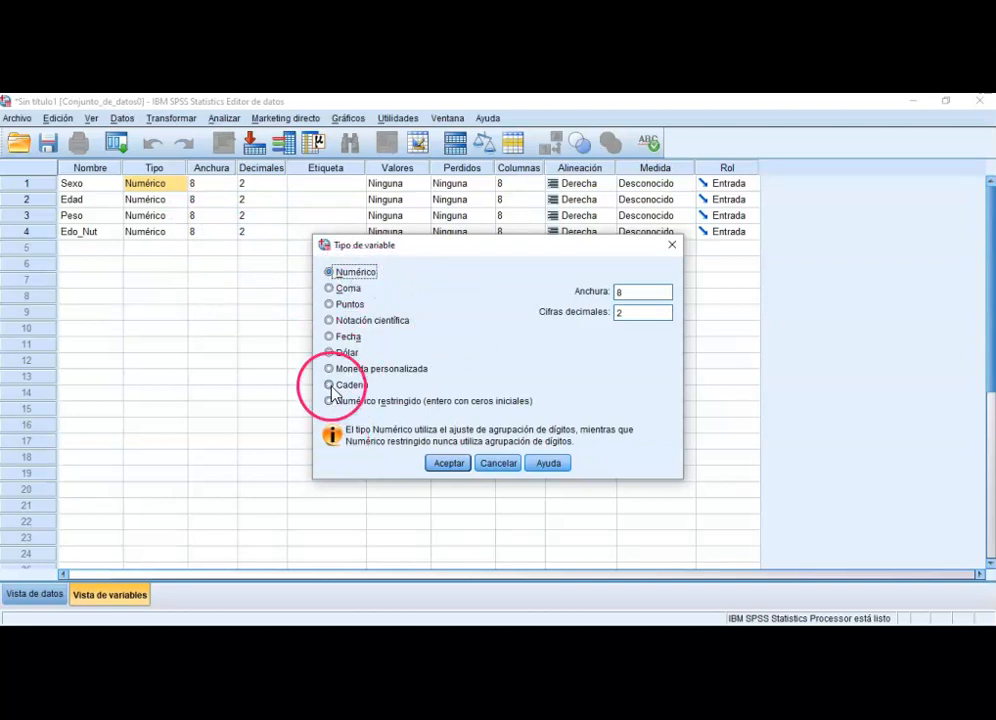
left_click(458, 466)
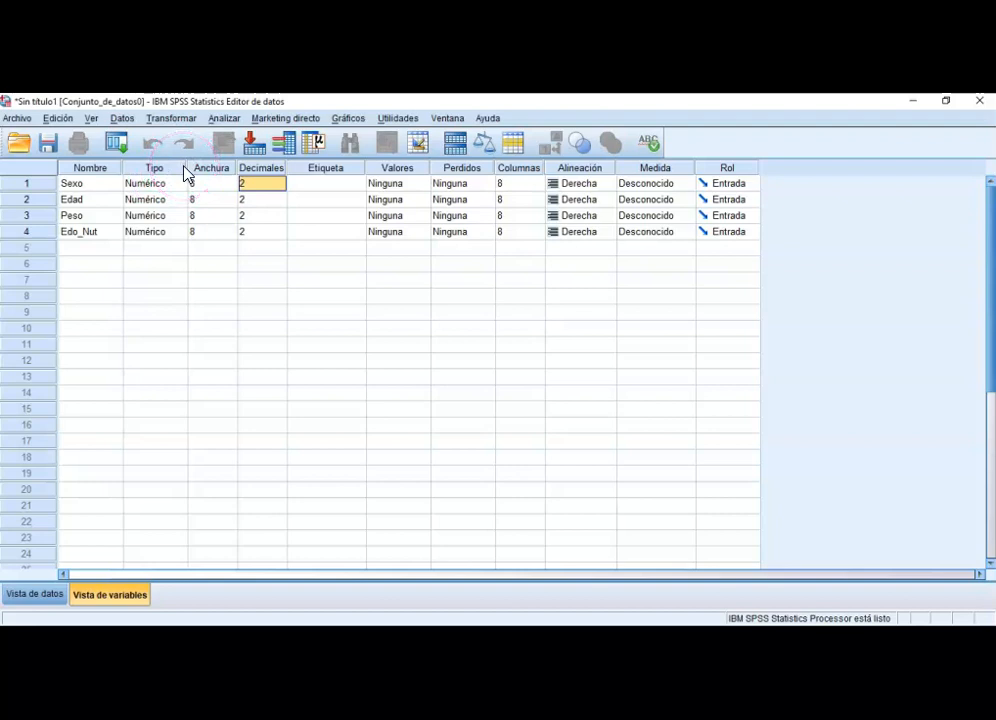
left_click(262, 185)
left_click(281, 191)
left_click(281, 191)
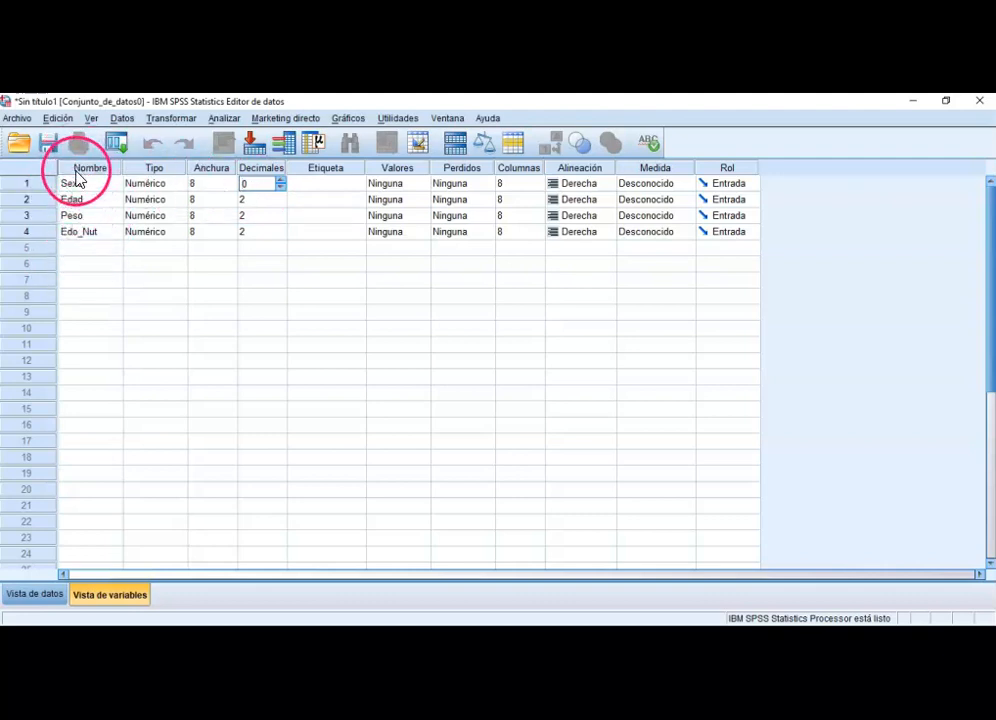
Enter "Estado Nutricio" as the label of the Edo_Nut variable.
left_click(318, 235)
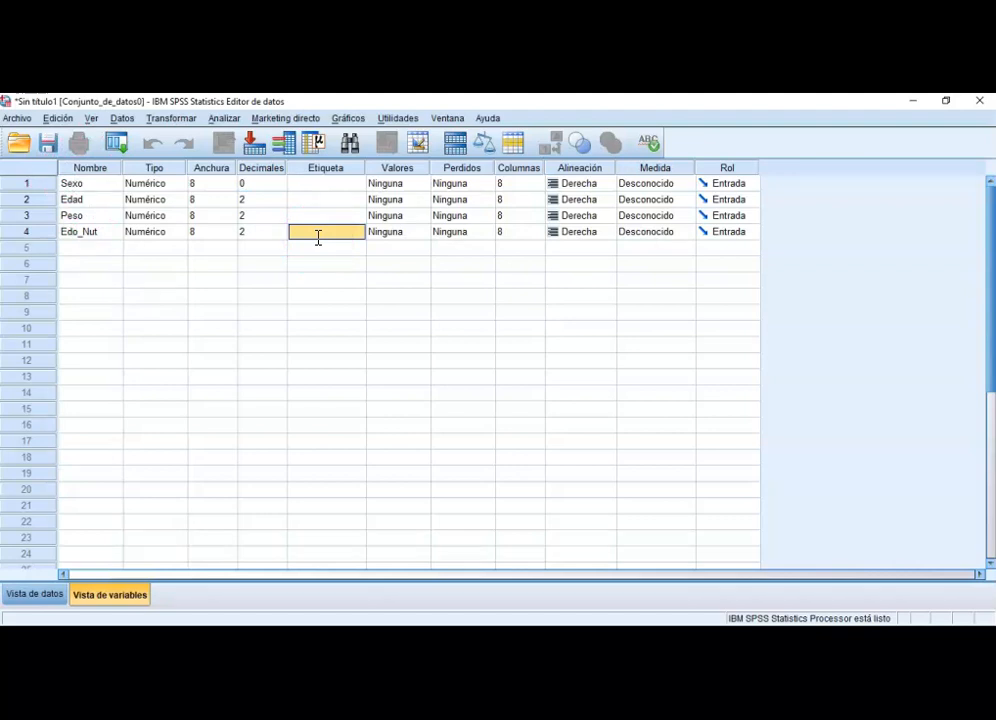
type("Estado Nutricio")
left_click(318, 250)
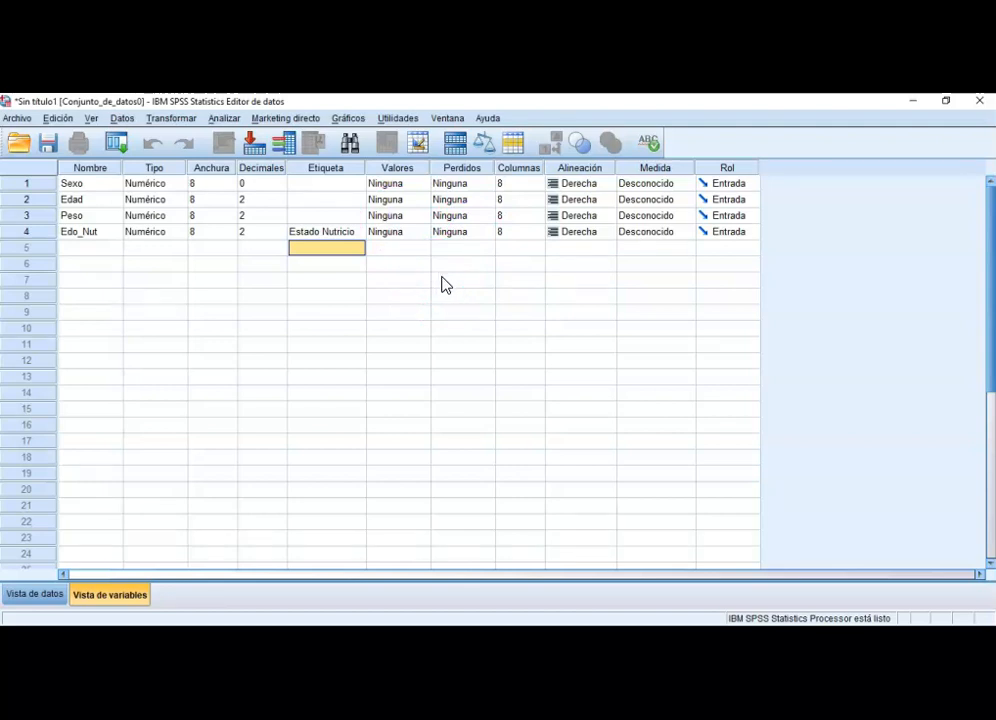
Add a value label to the Sexo variable, assigning 1 to "Femenino".
left_click(401, 185)
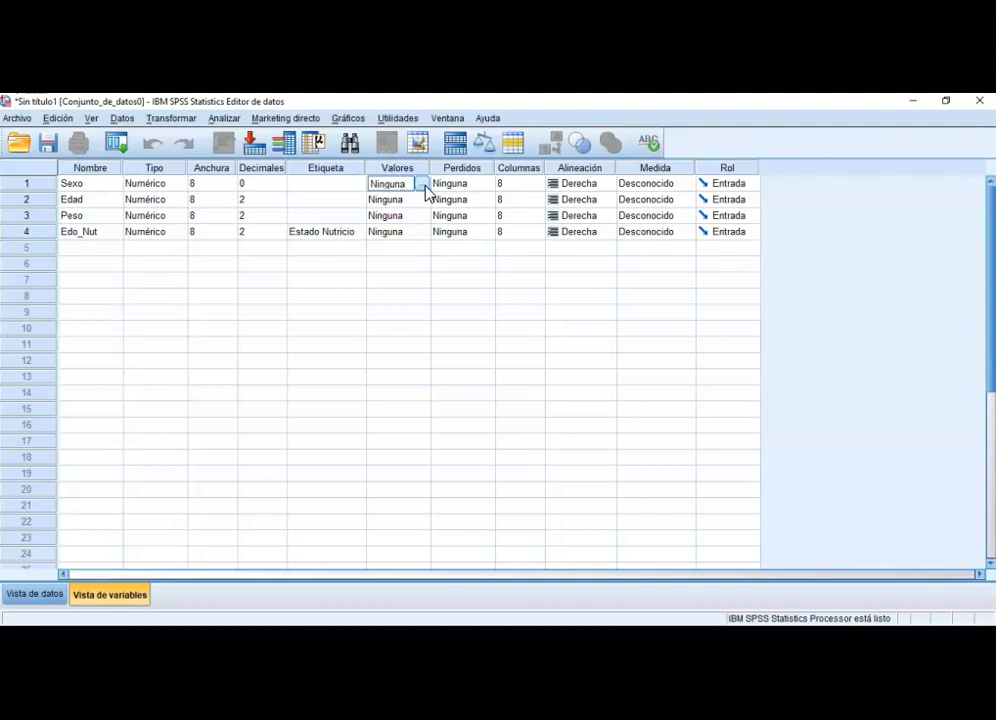
left_click(423, 186)
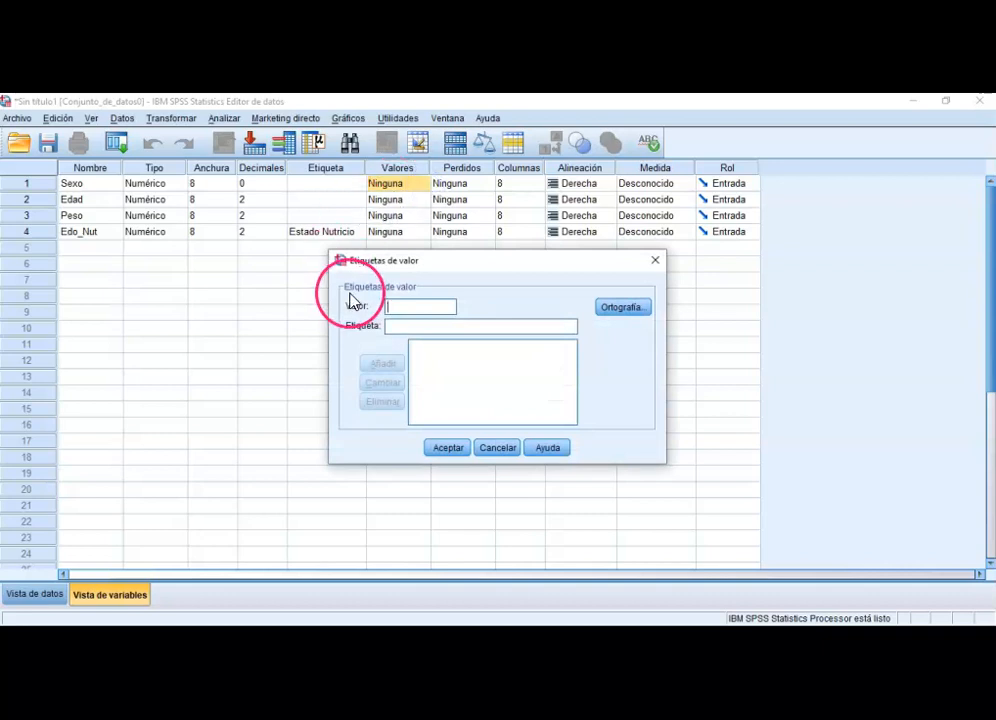
type("1")
left_click(401, 327)
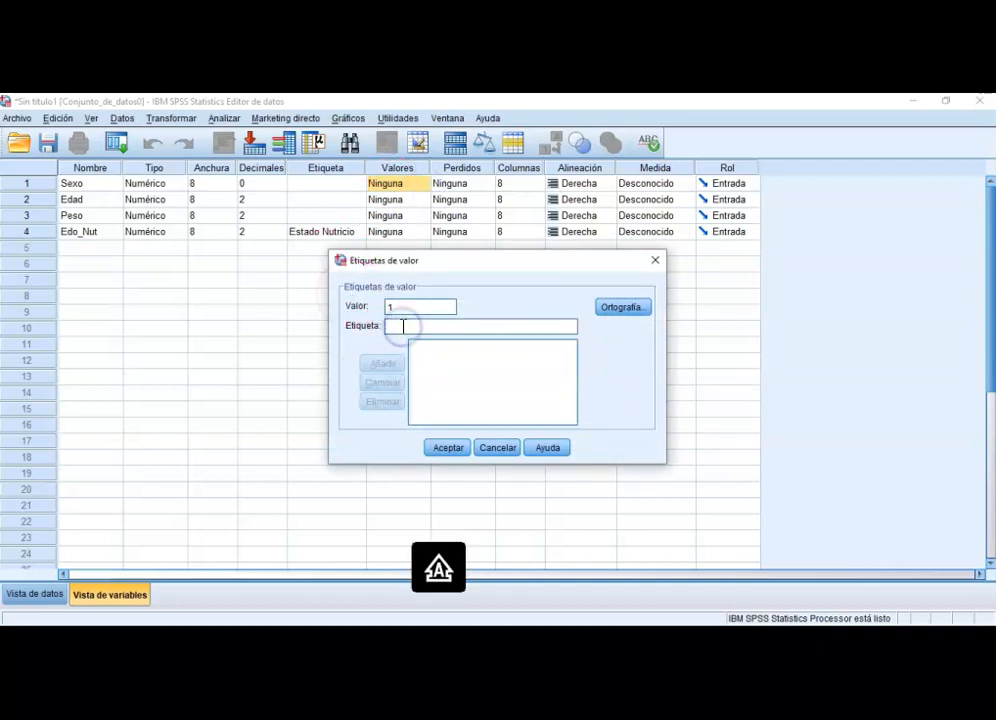
type("Femenino")
left_click(390, 306)
type("1")
key("Tab")
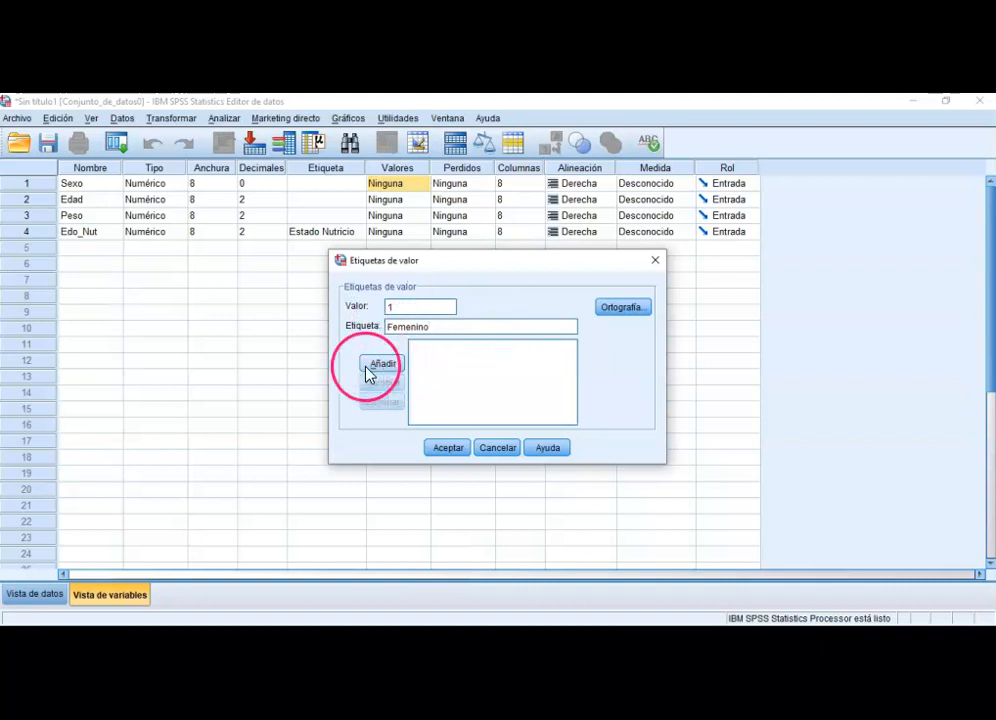
left_click(384, 364)
Add the value label 2 = "Masculino" to Sexo and set the variable's measure to Nominal.
left_click(402, 302)
type("2")
key("Tab")
type("Masculino")
left_click(384, 364)
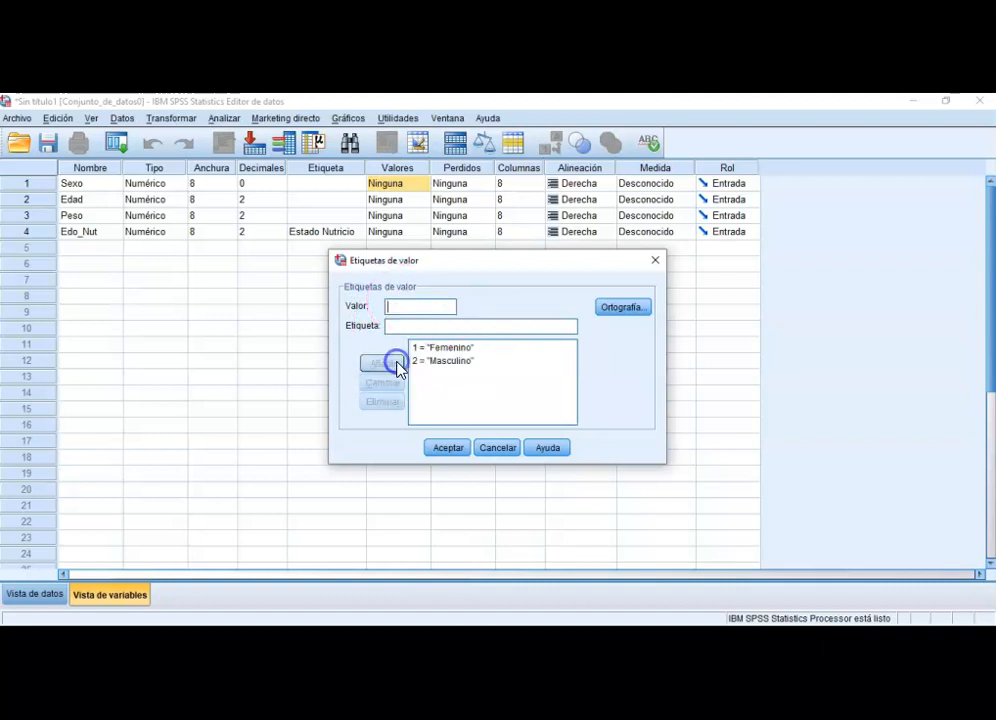
left_click(446, 448)
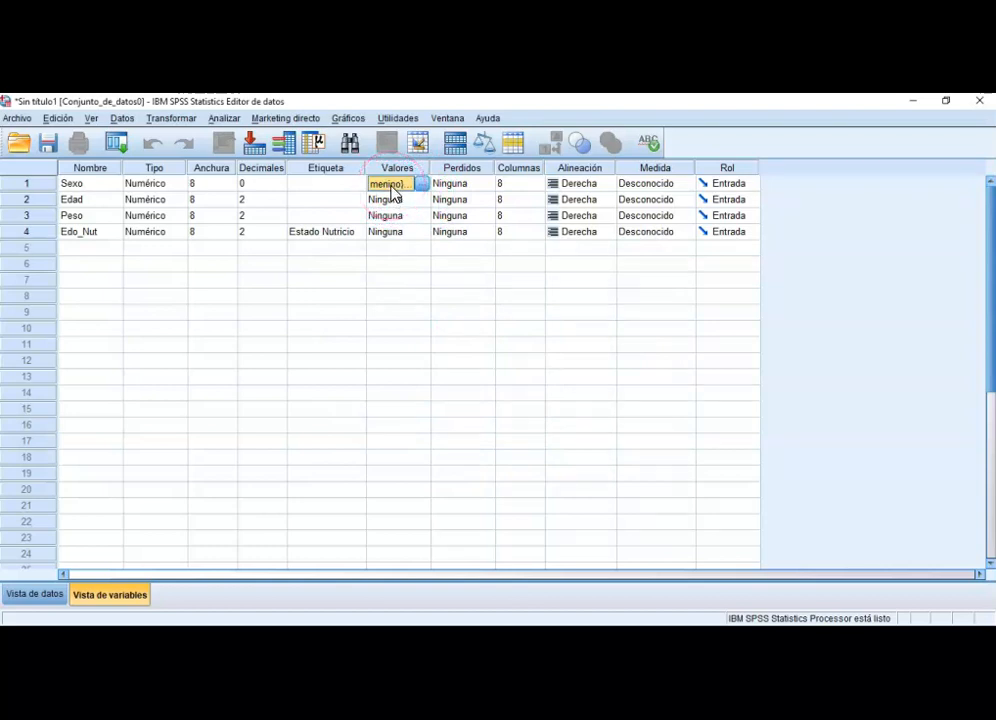
left_click(651, 186)
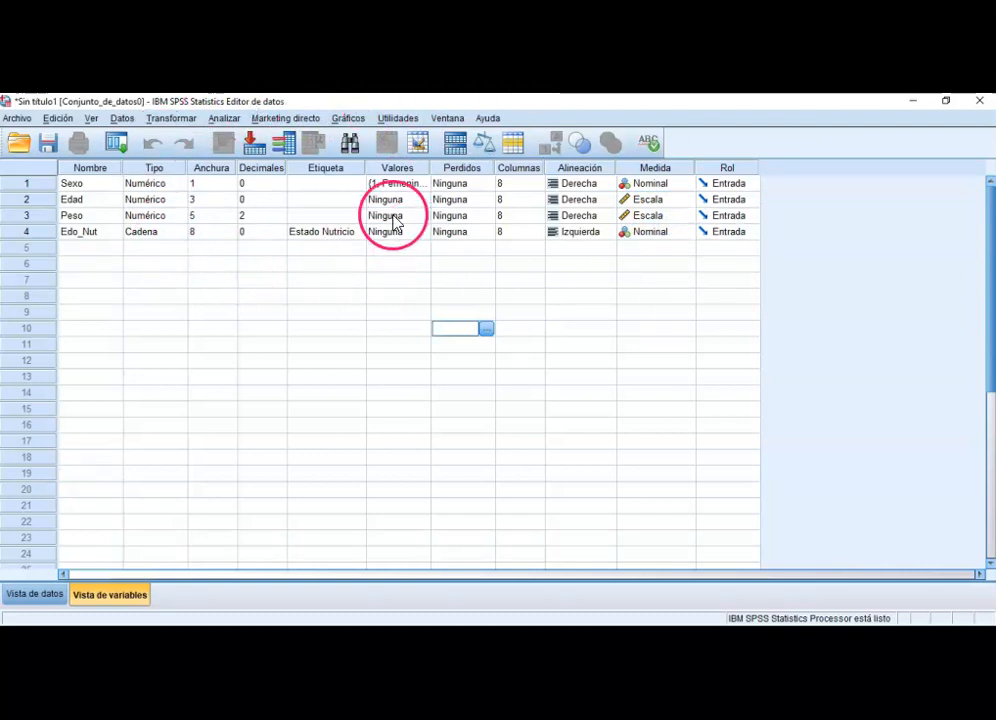
Switch to the data view to examine the empty columns of the four defined variables.
left_click(20, 595)
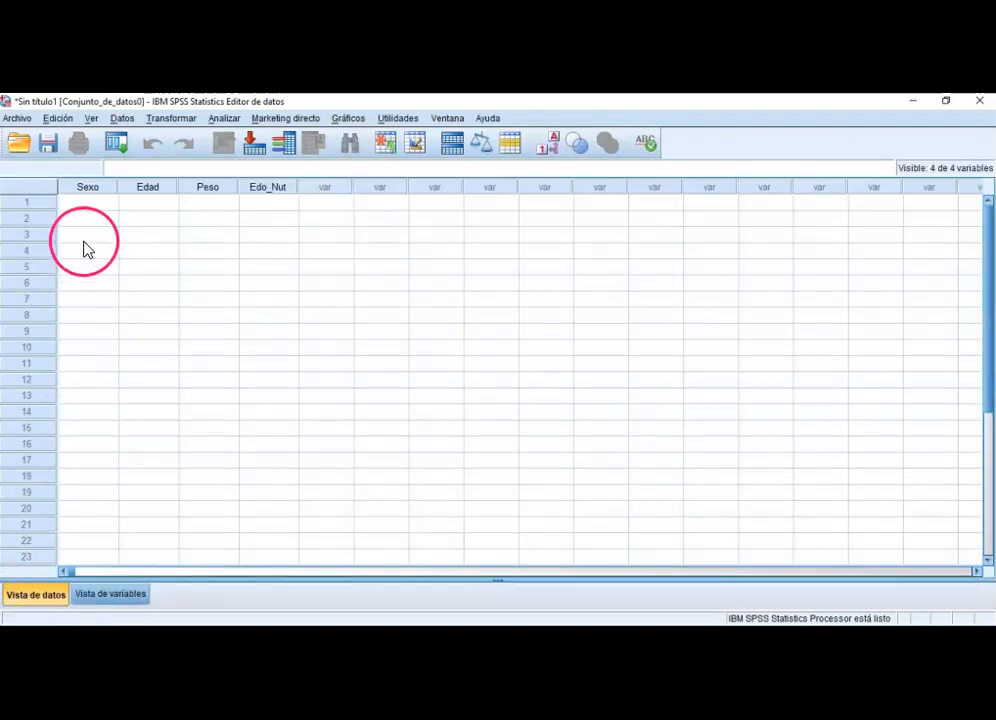
left_click(85, 207)
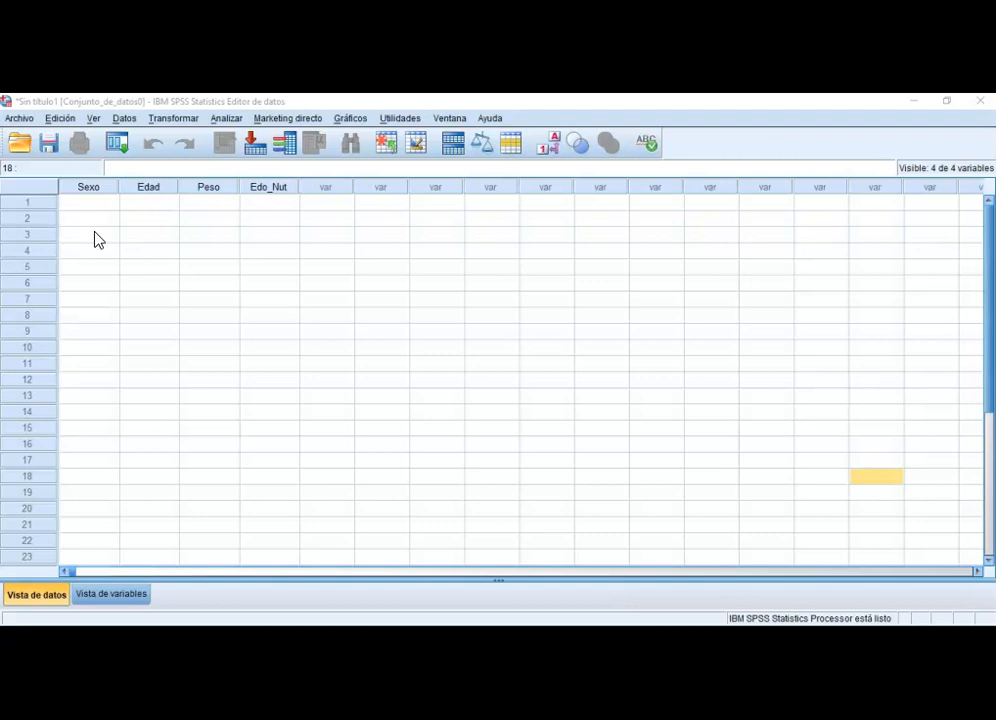
left_click(191, 149)
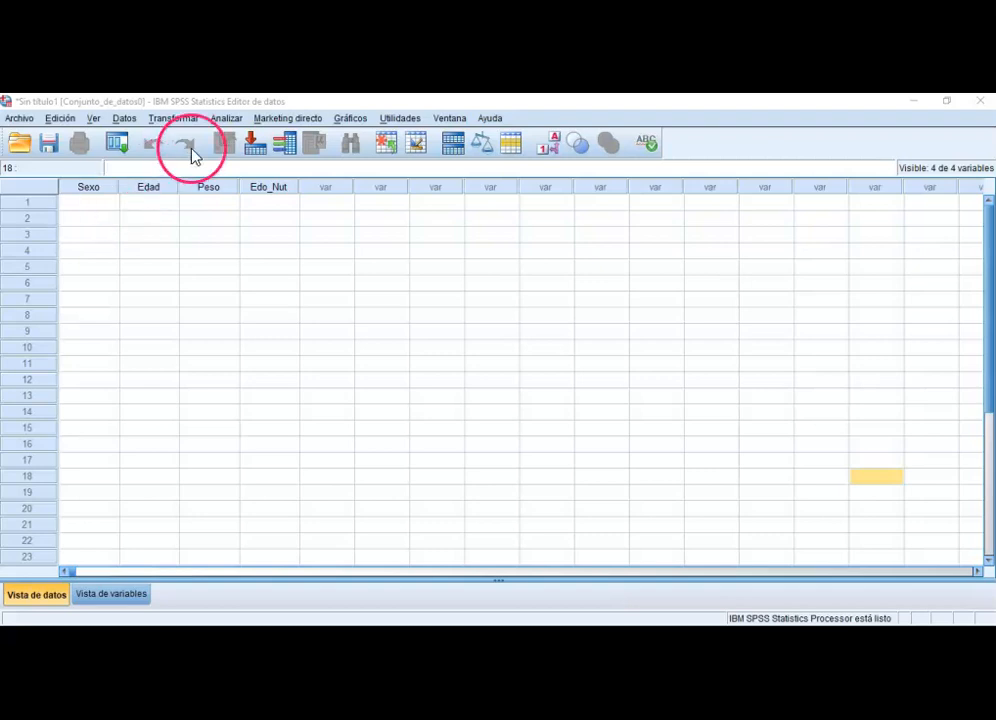
left_click(24, 140)
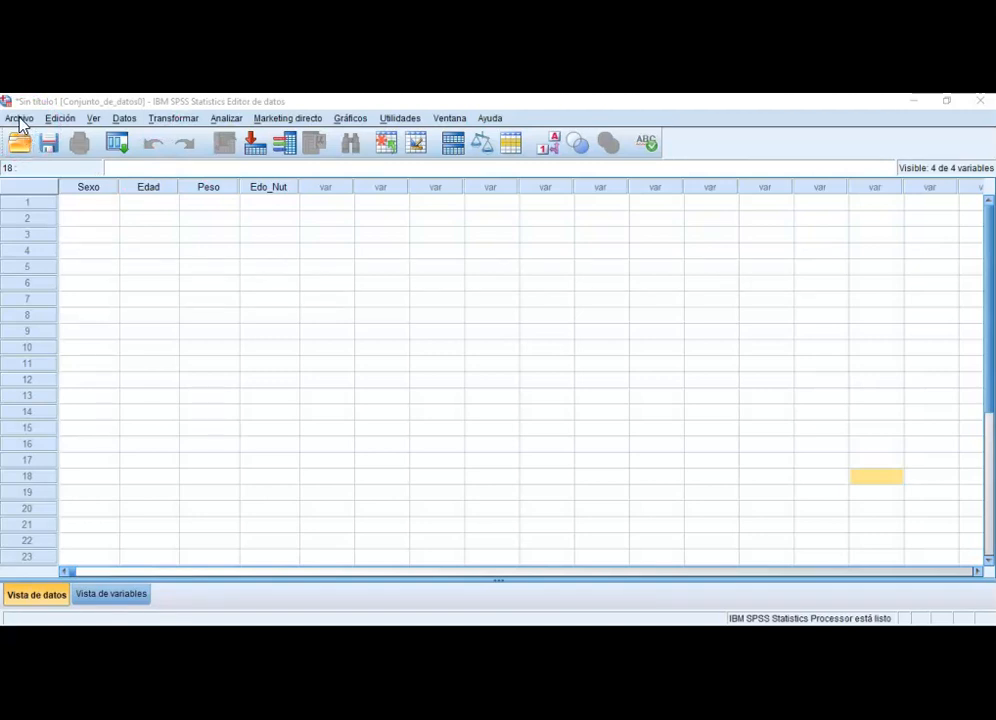
left_click(20, 120)
left_click(38, 155)
left_click(316, 162)
left_click(456, 318)
left_click(522, 282)
left_click(41, 150)
Open the Excel file Base de datos.xls from the BD SPSS folder as a data source.
left_click(20, 145)
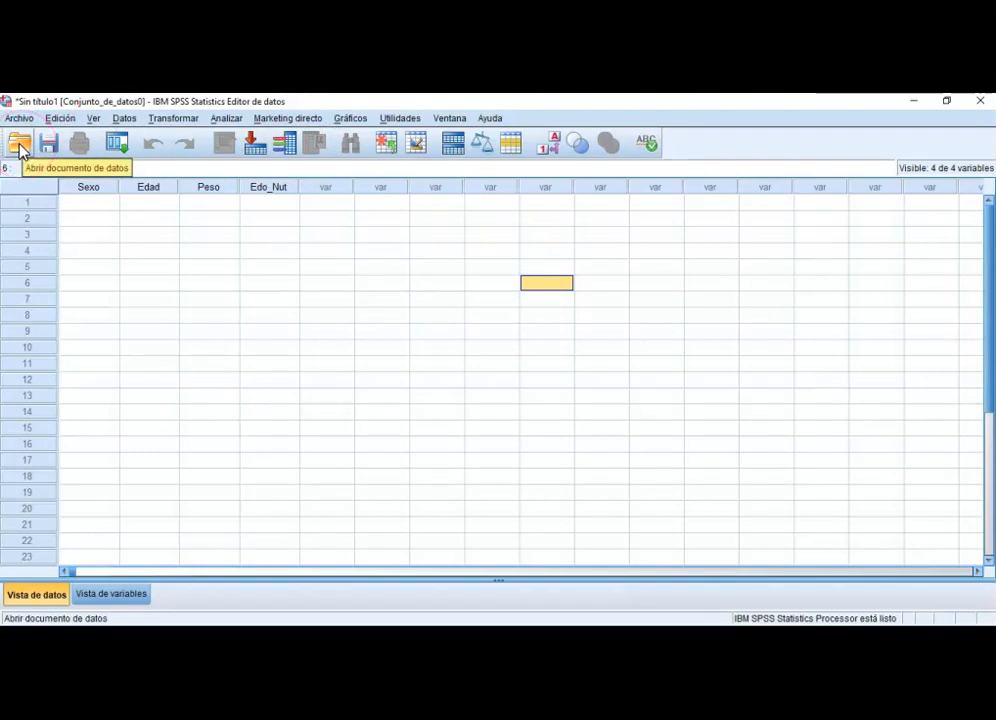
left_click(20, 146)
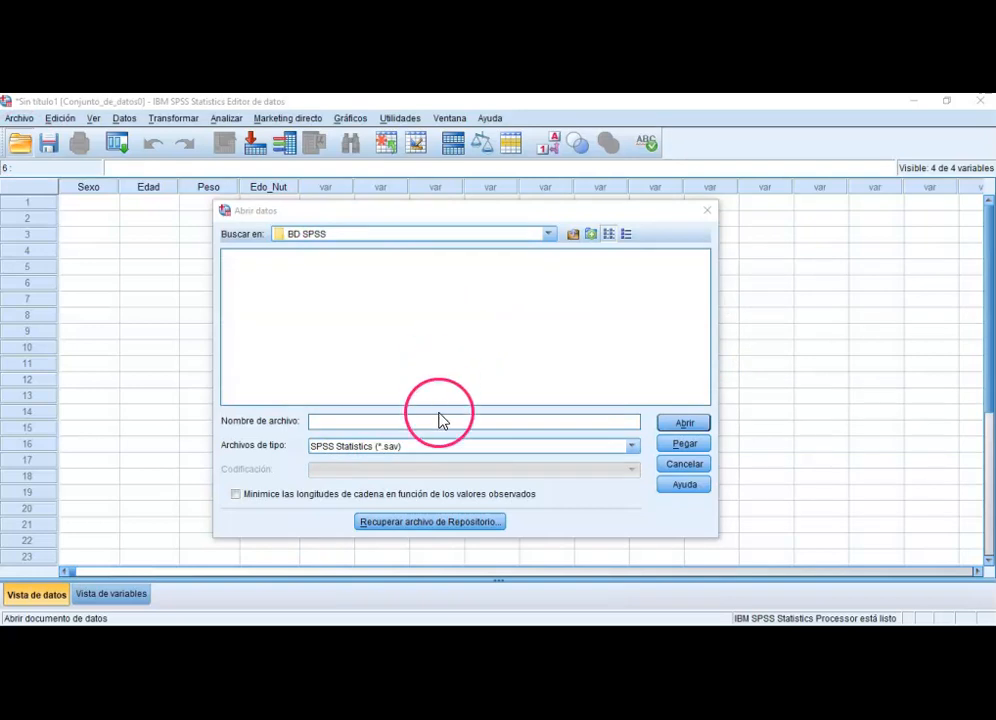
left_click(602, 447)
left_click(420, 514)
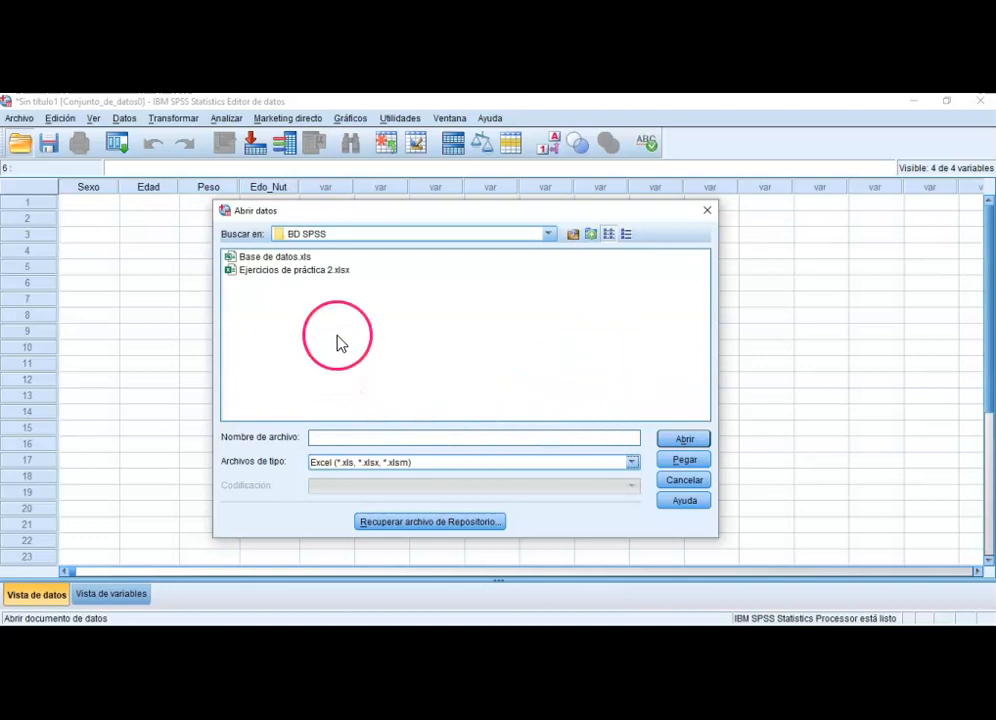
left_click(290, 257)
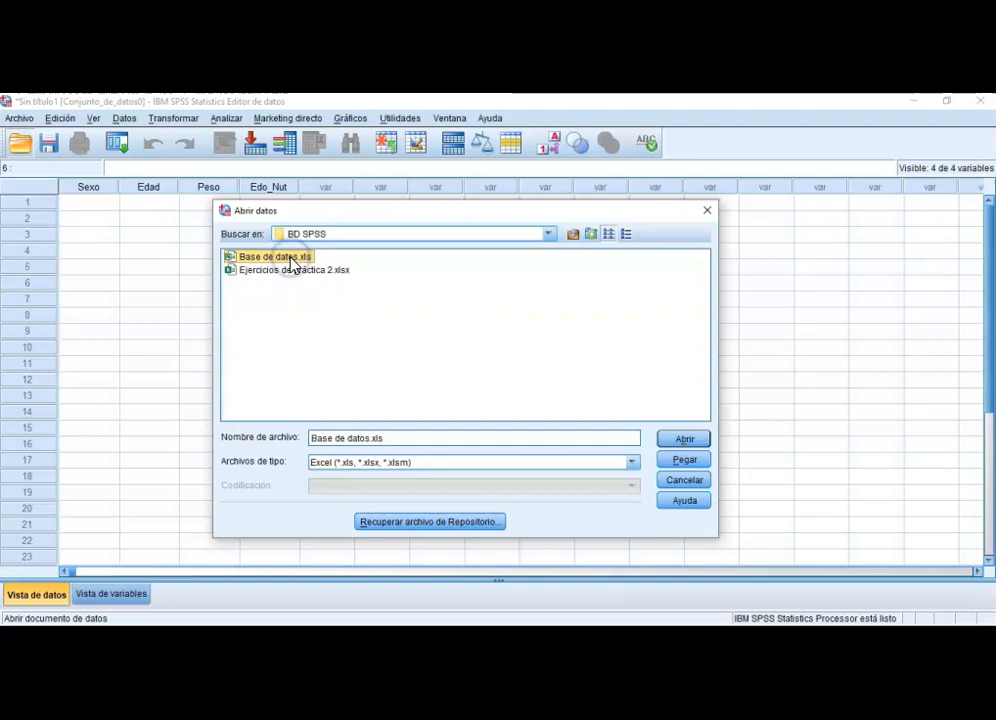
left_click(684, 439)
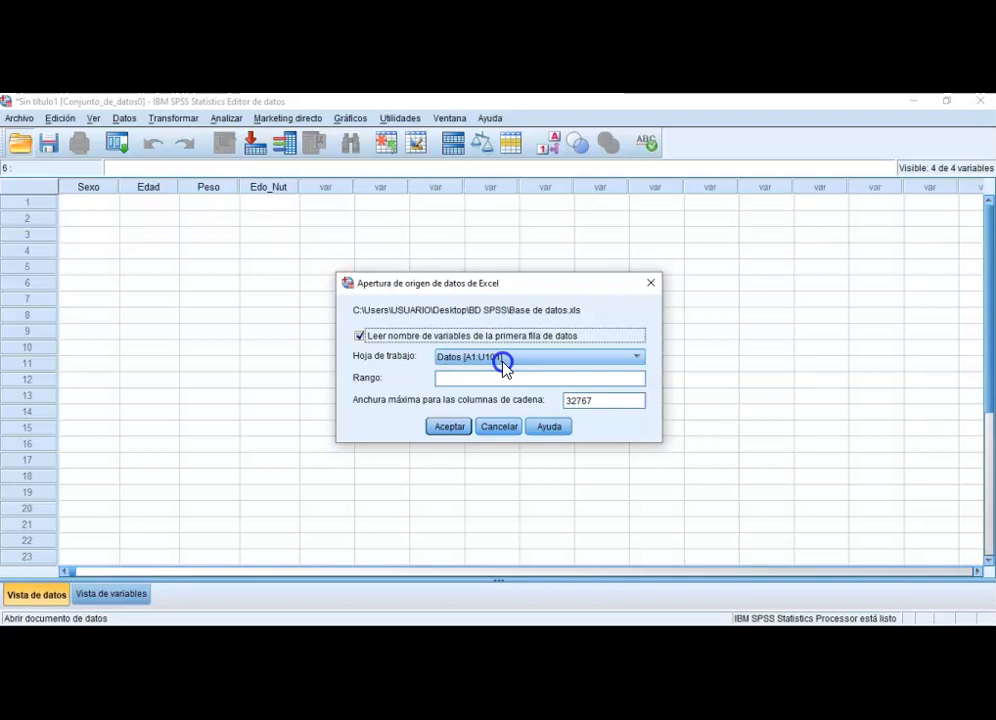
Import the Datos worksheet with variable names read from the first row, and show the imported dataset's variable view.
left_click(503, 366)
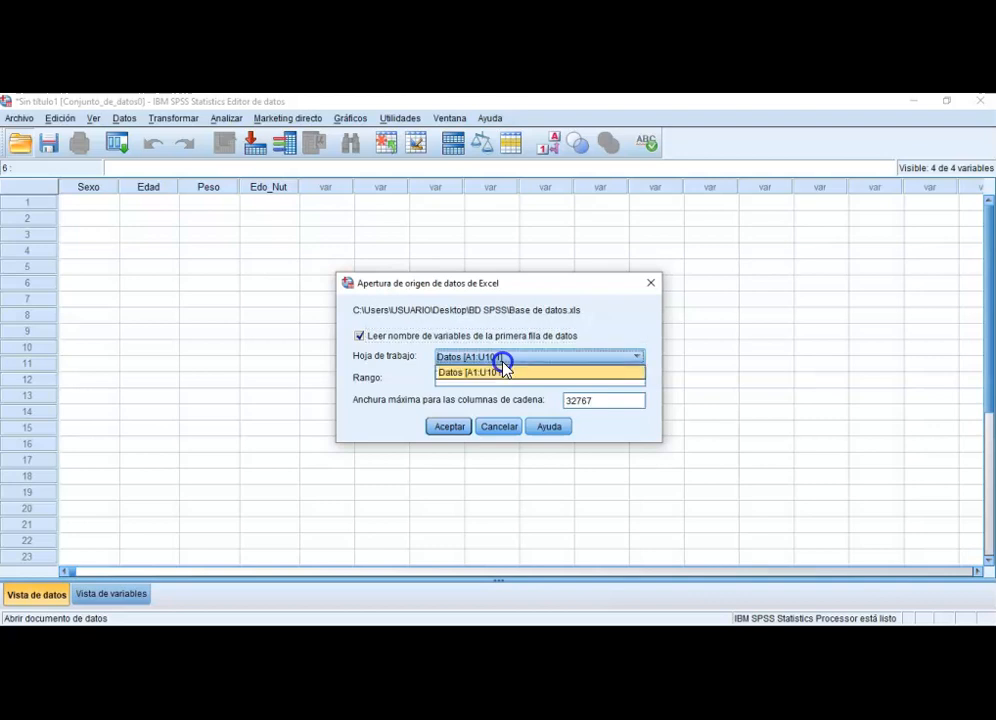
left_click(508, 372)
left_click(447, 430)
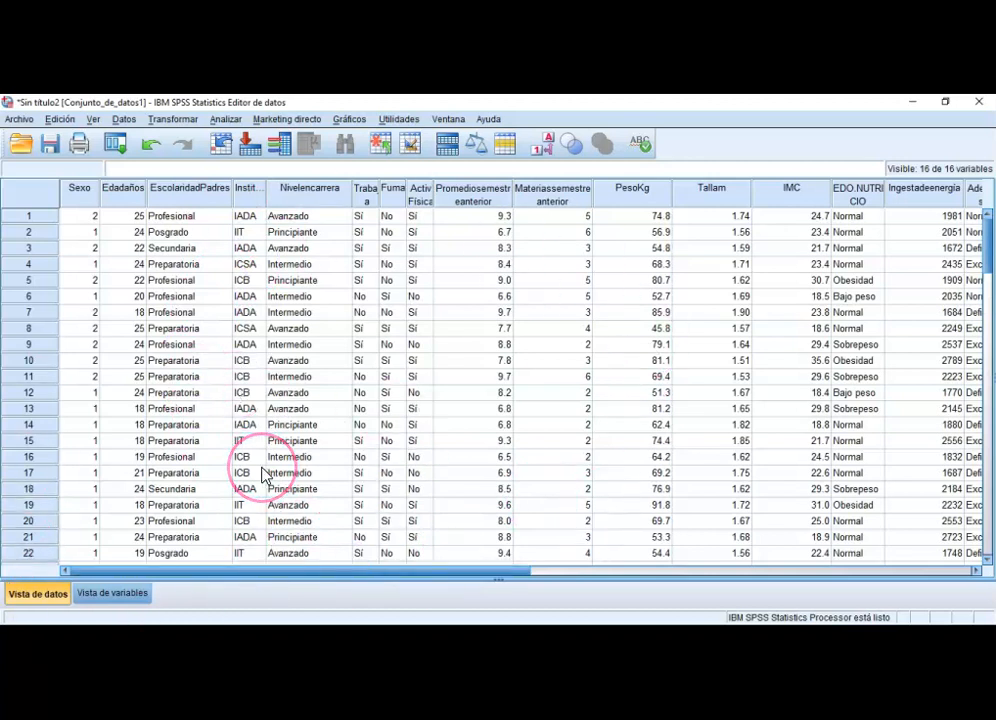
left_click(107, 597)
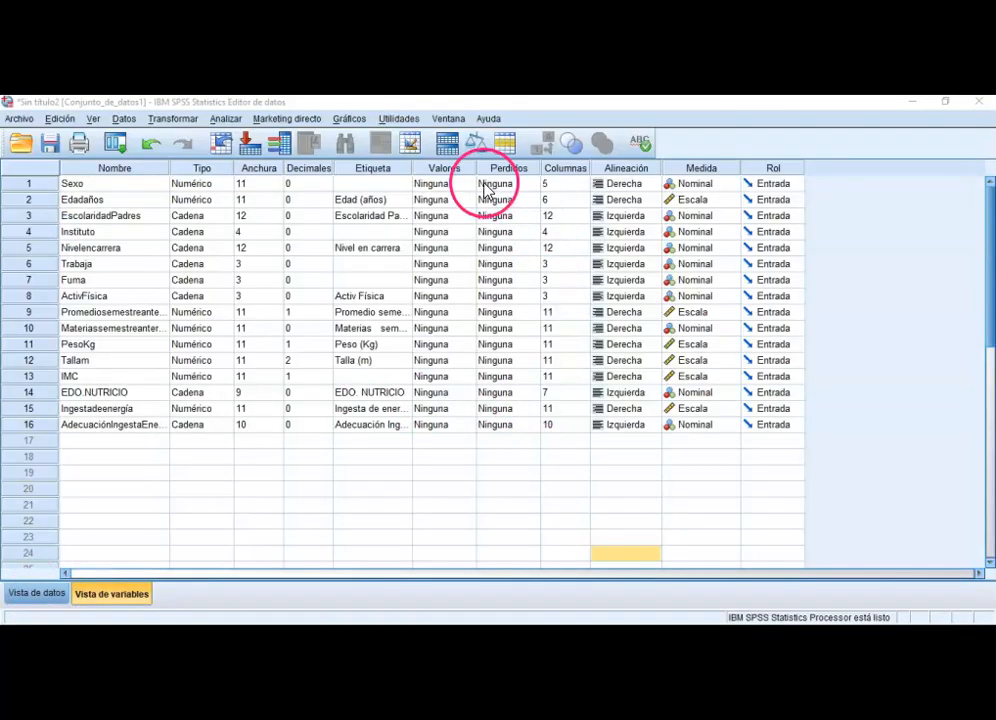
Set up a Frecuencias analysis of the variables Escolaridad Padres, Instituto and Nivel en carrera.
left_click(237, 121)
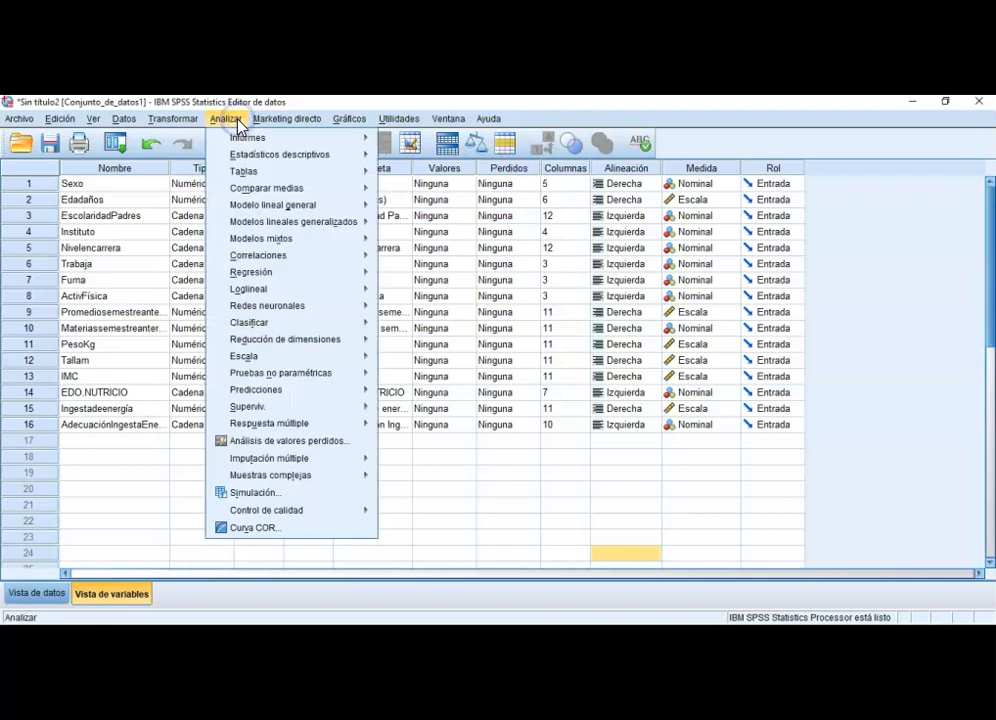
mouse_move(251, 160)
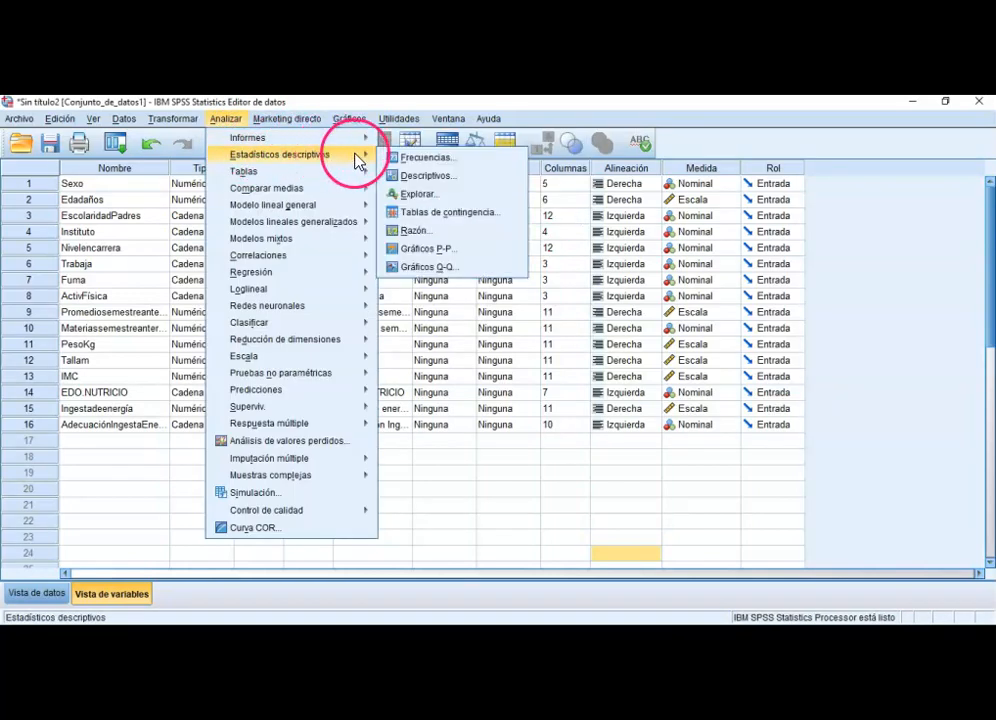
left_click(407, 168)
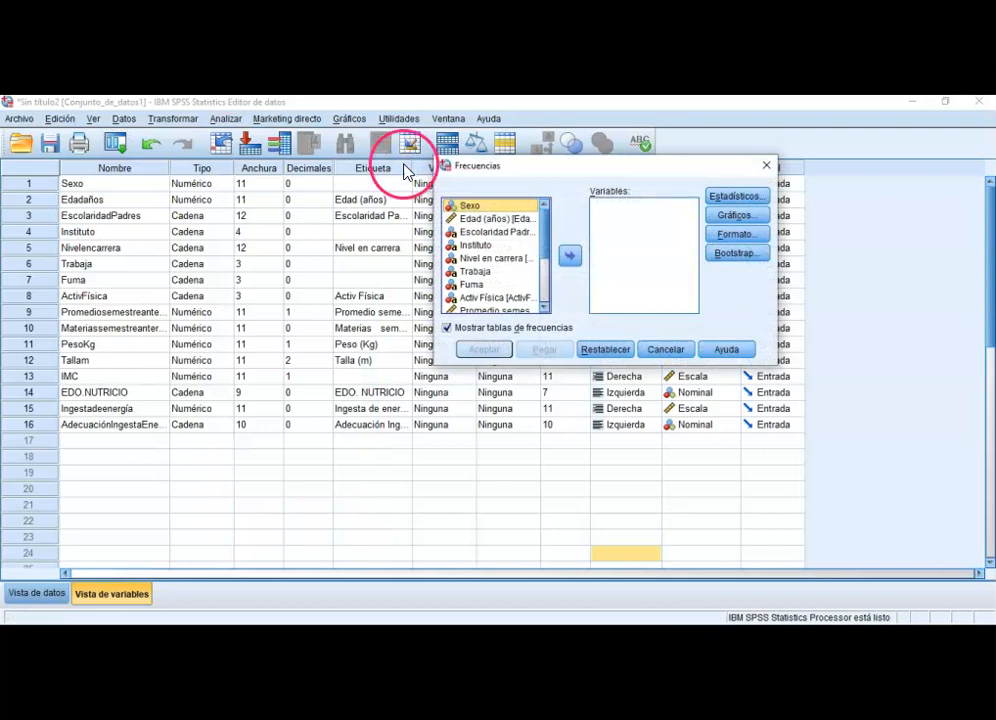
left_click(527, 297)
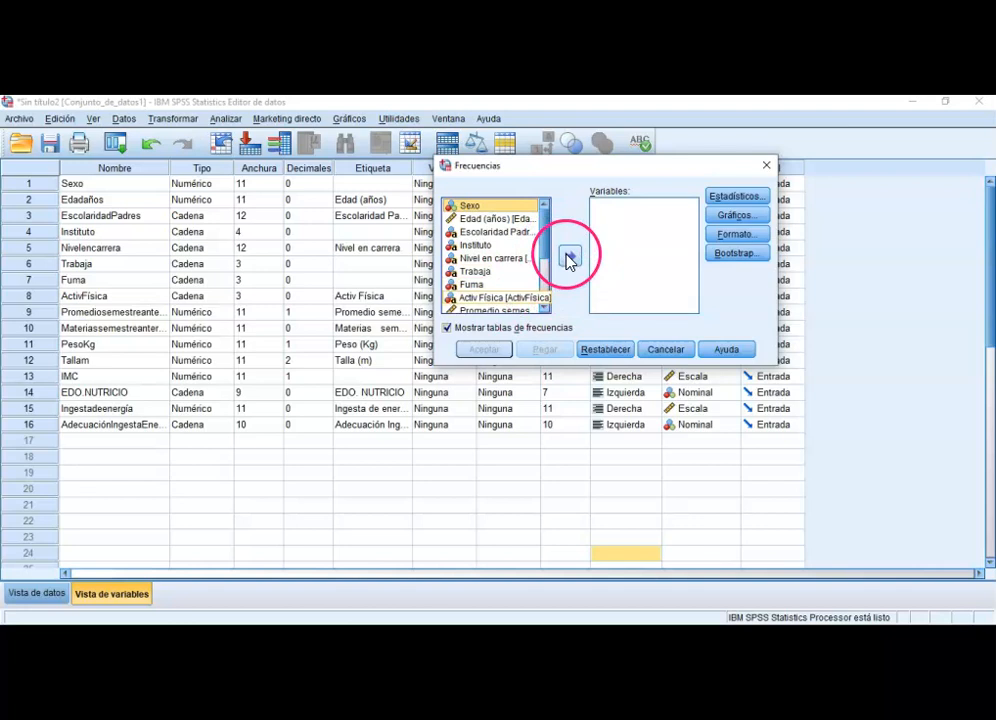
left_click(652, 291)
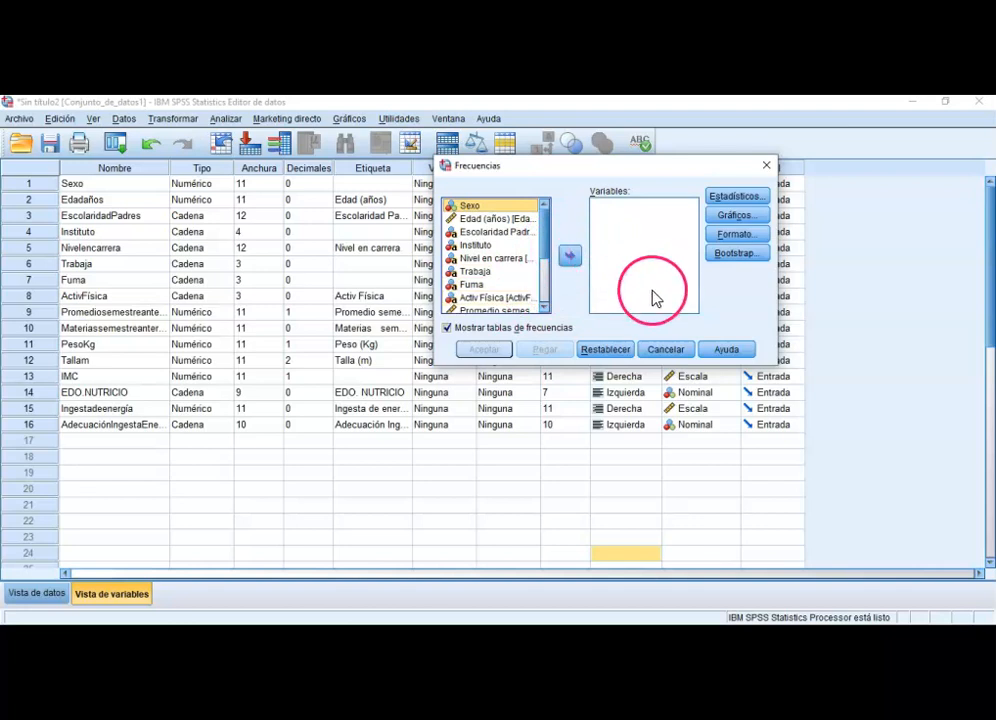
left_click(486, 236)
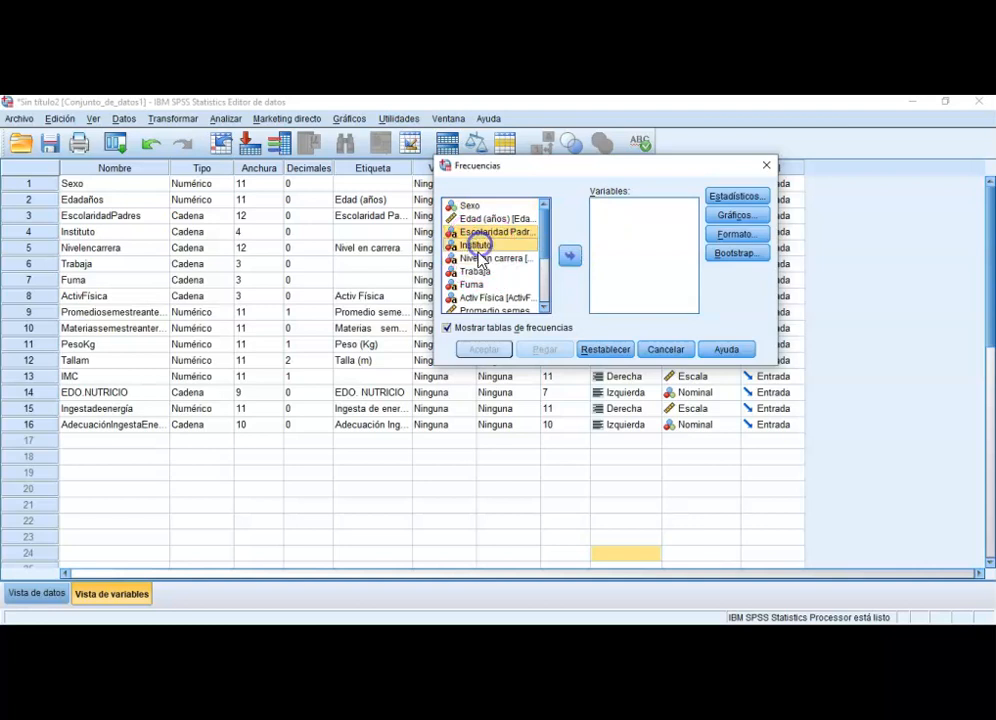
left_click(476, 258, "shift")
left_click(571, 257)
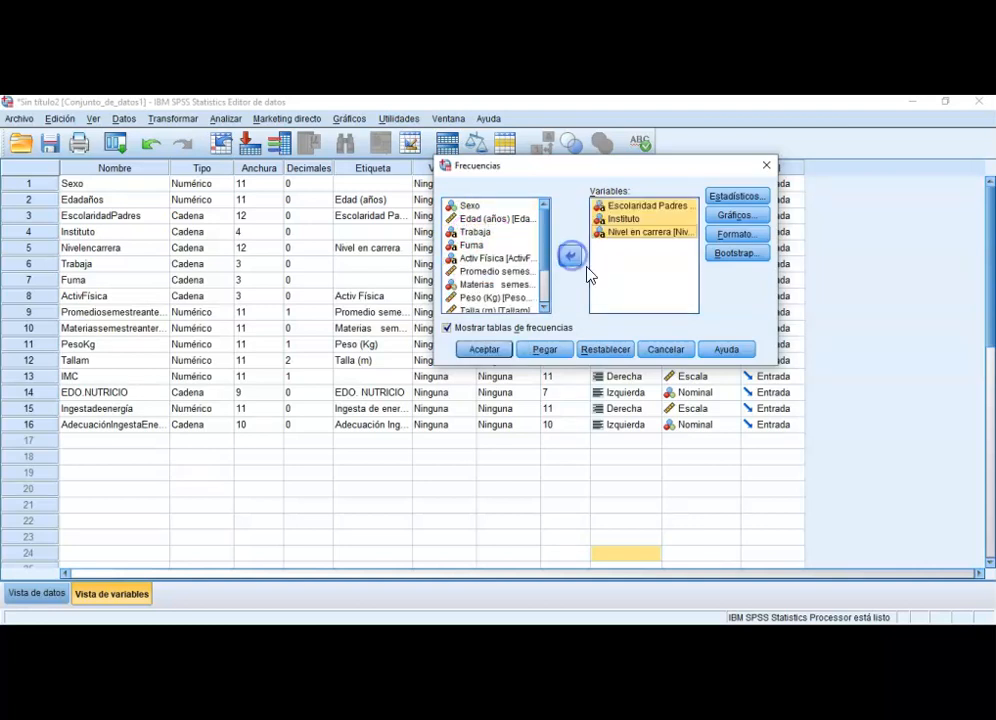
Add bar charts with percentages as chart values to the frequency analysis and run it.
left_click(740, 216)
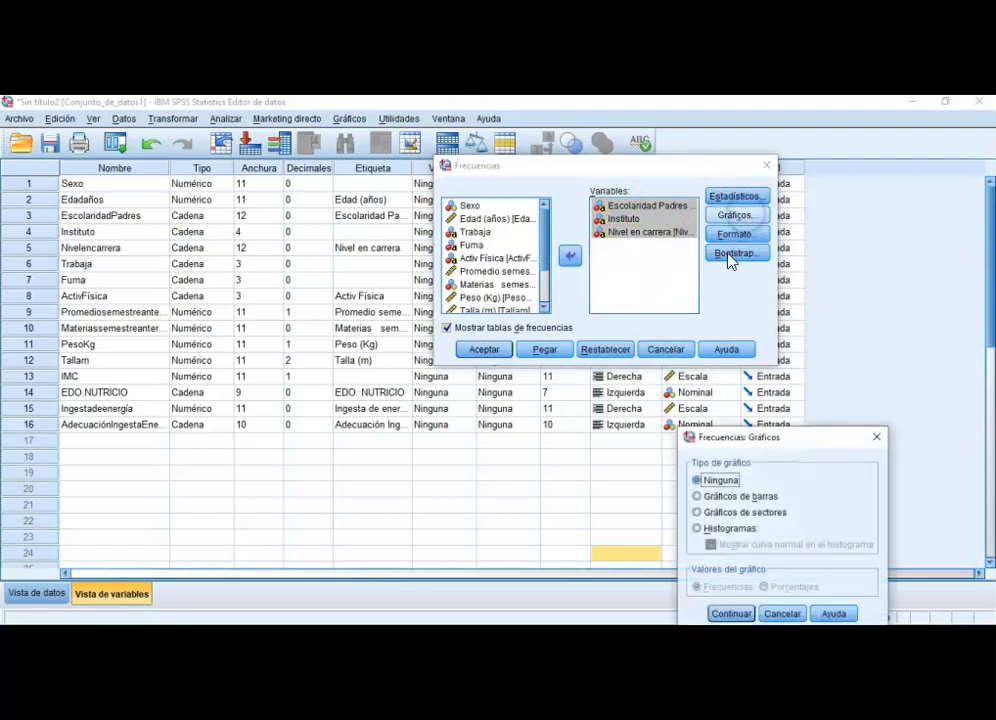
left_click(730, 497)
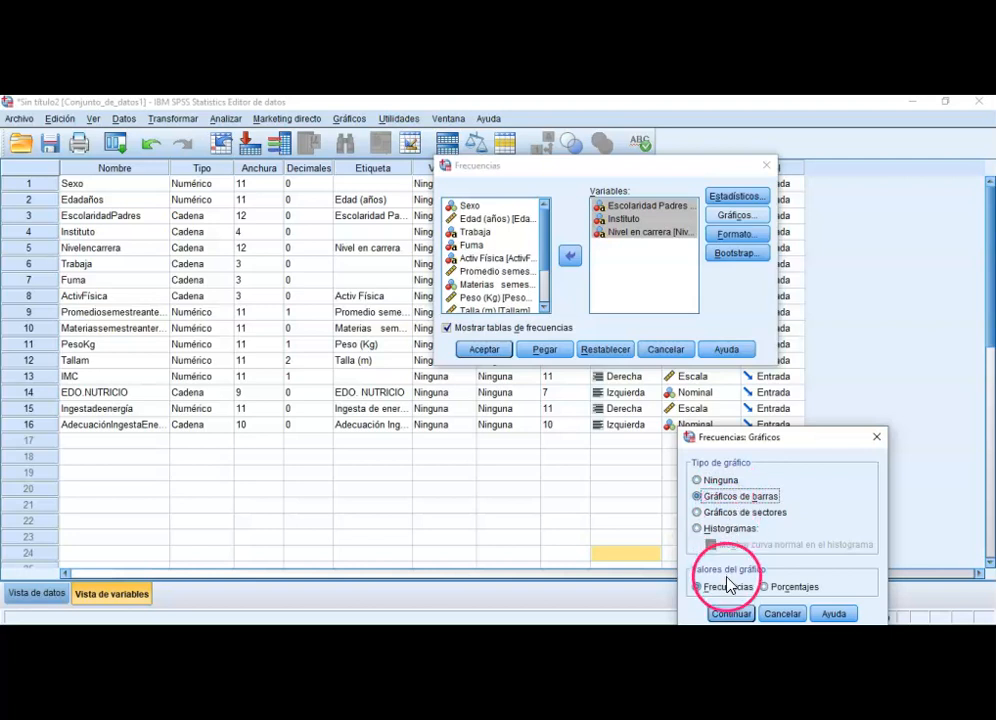
left_click(780, 587)
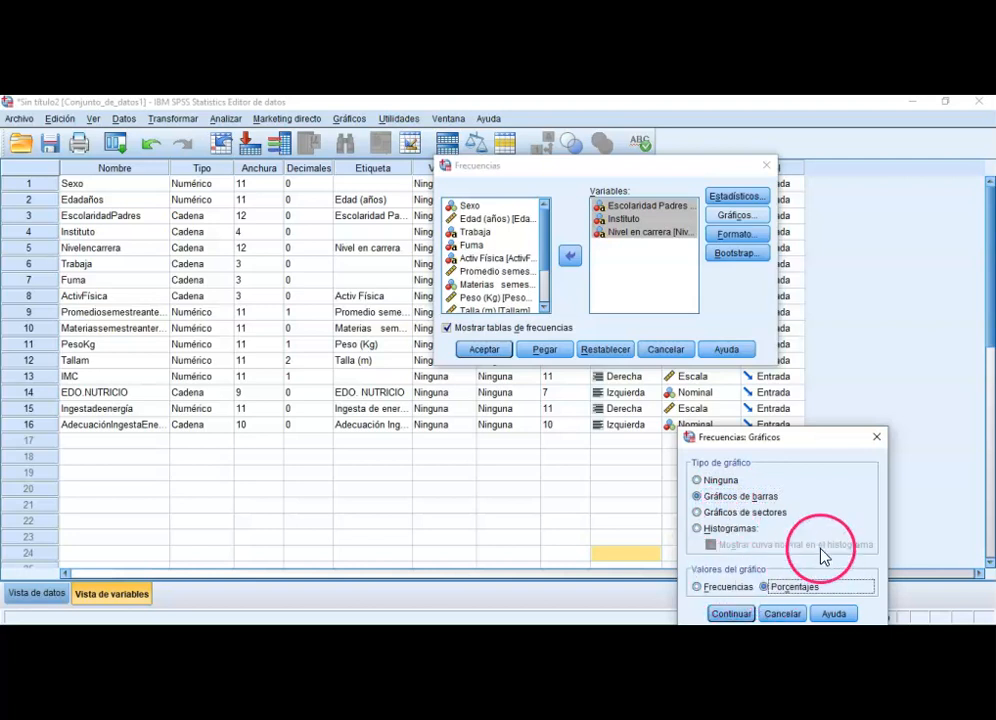
left_click(731, 613)
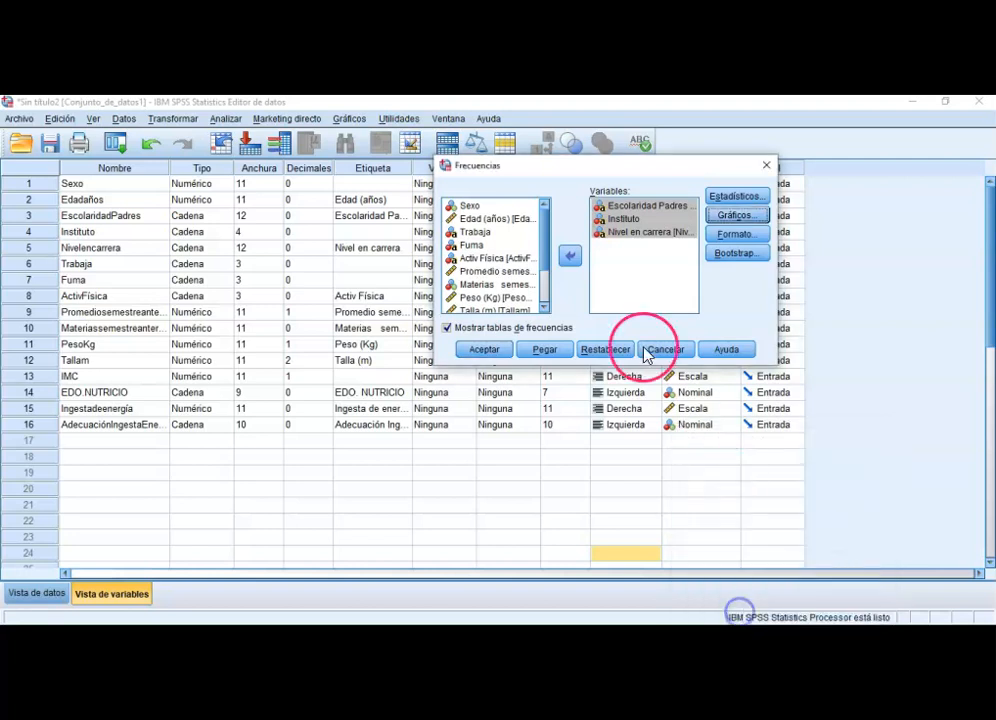
left_click(498, 351)
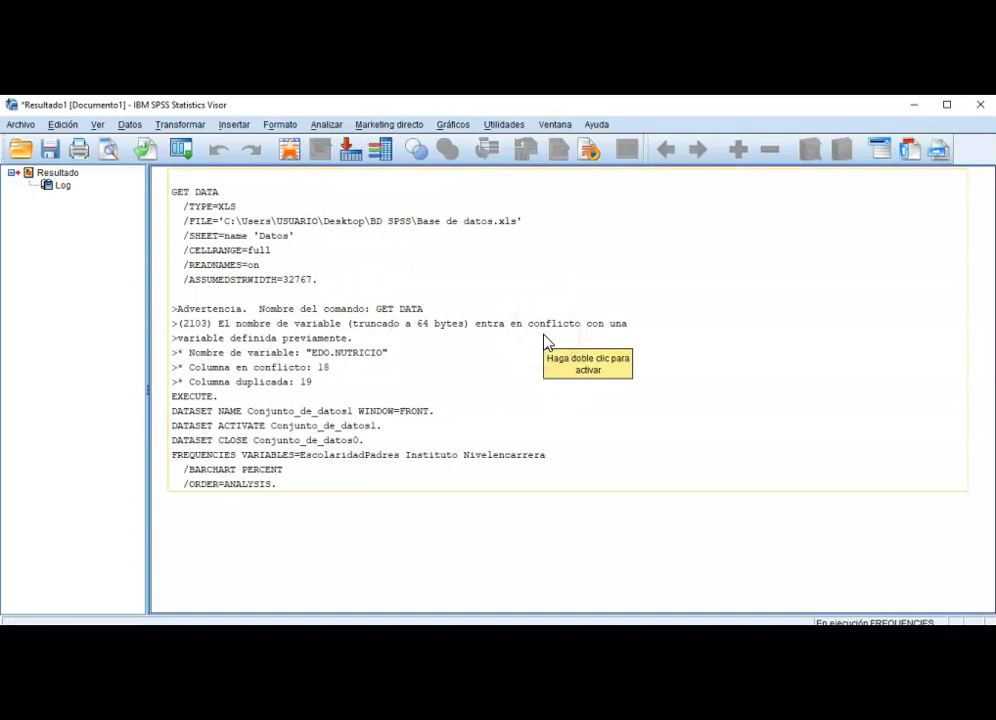
Examine the frequency tables and percentage bar charts of Escolaridad Padres, Instituto and Nivel en carrera in the output.
left_click(477, 531)
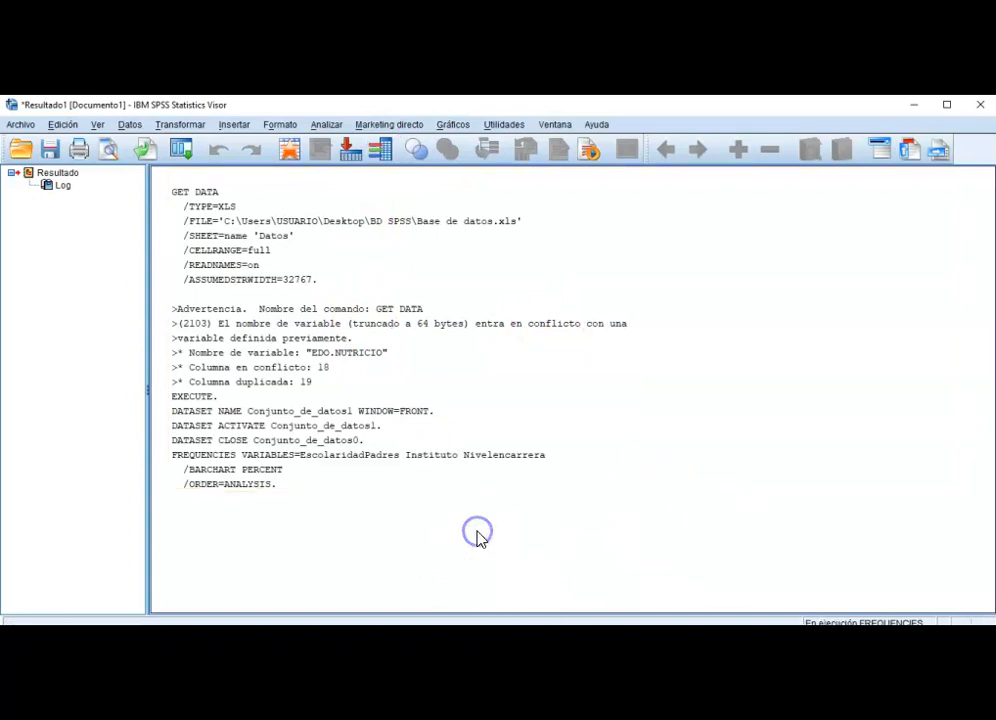
left_click(216, 485)
left_click(362, 296)
left_click(367, 478)
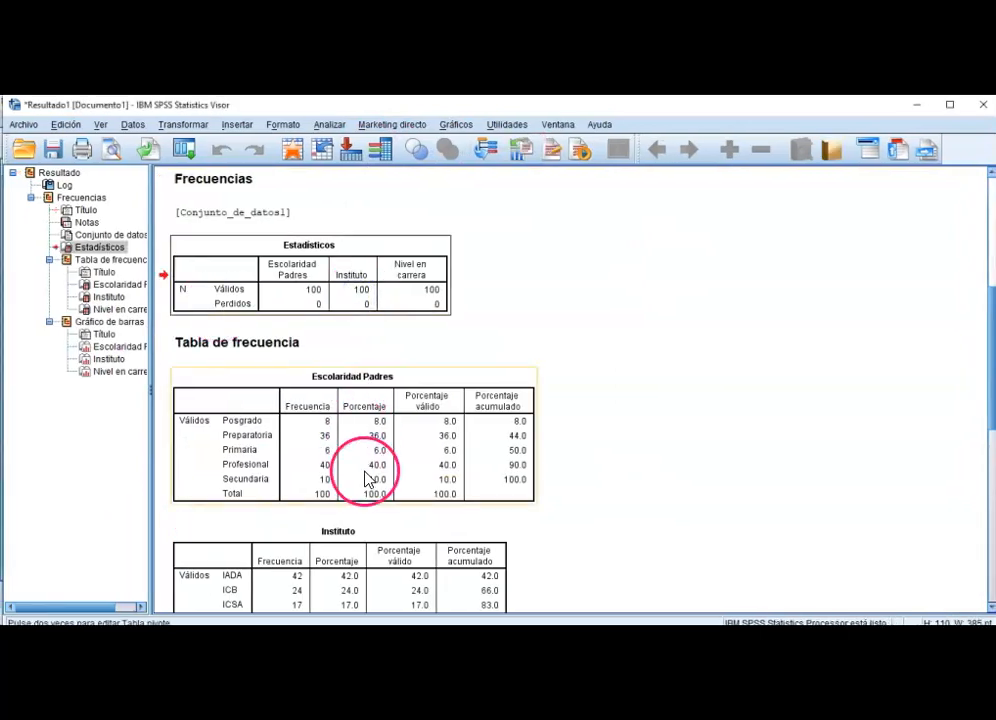
left_click(367, 544)
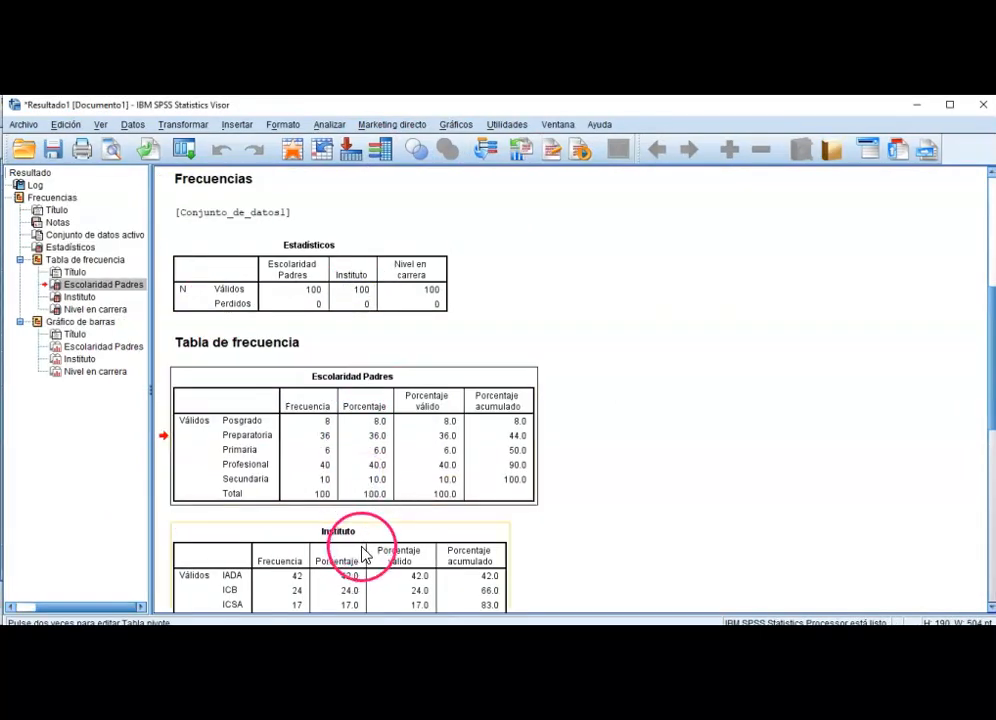
scroll(365, 550, "down", 3)
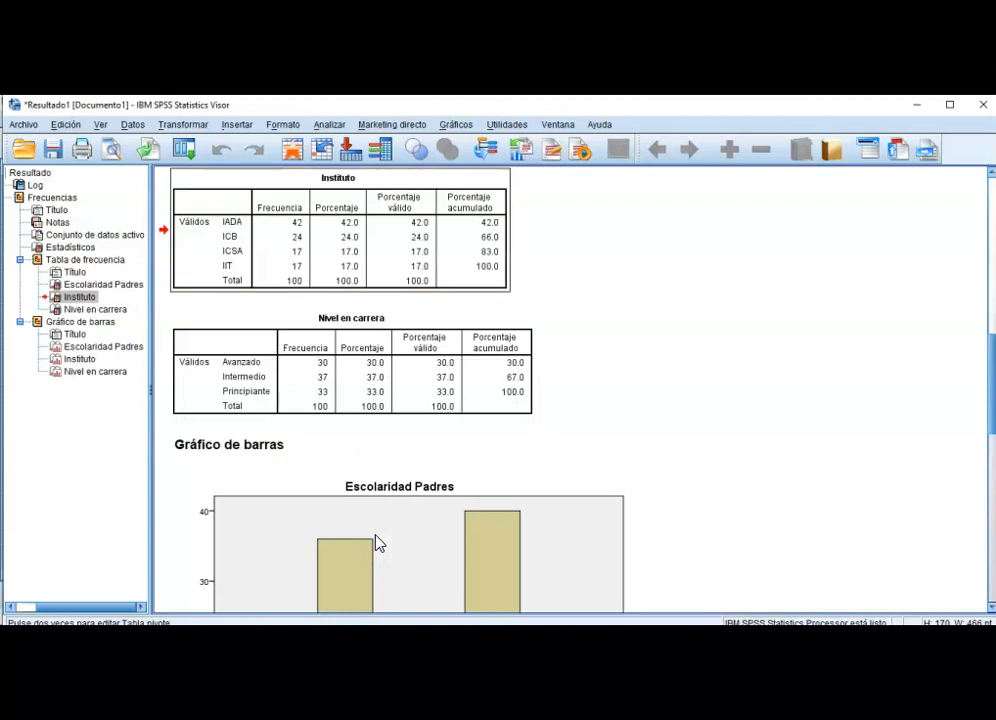
scroll(378, 535, "down", 1)
scroll(381, 515, "down", 1)
scroll(357, 396, "up", 2)
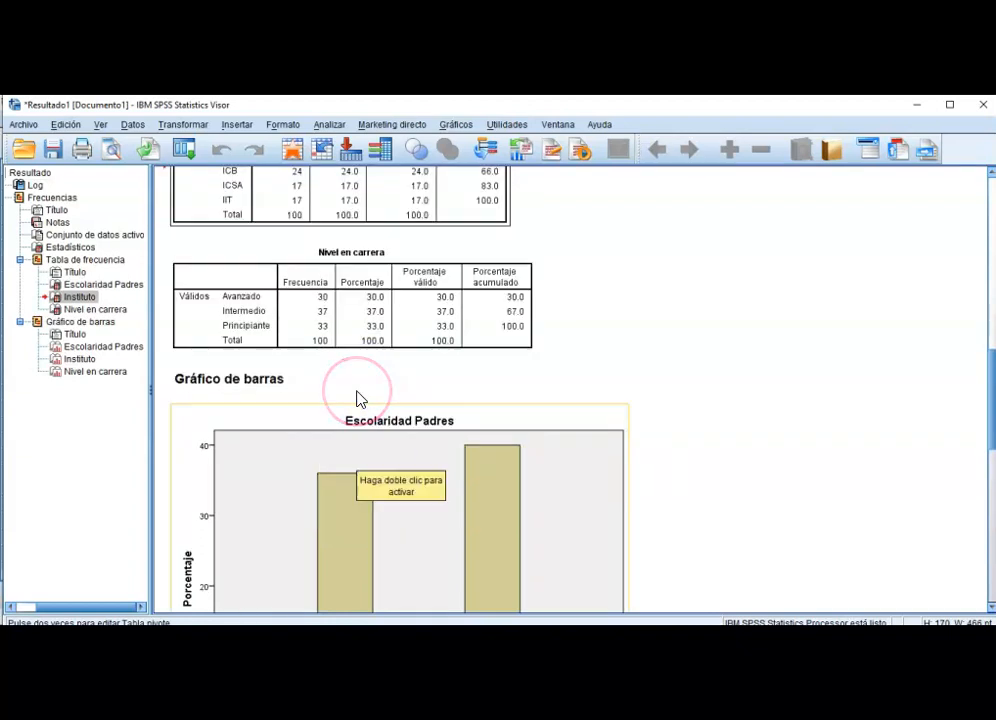
scroll(357, 396, "up", 2)
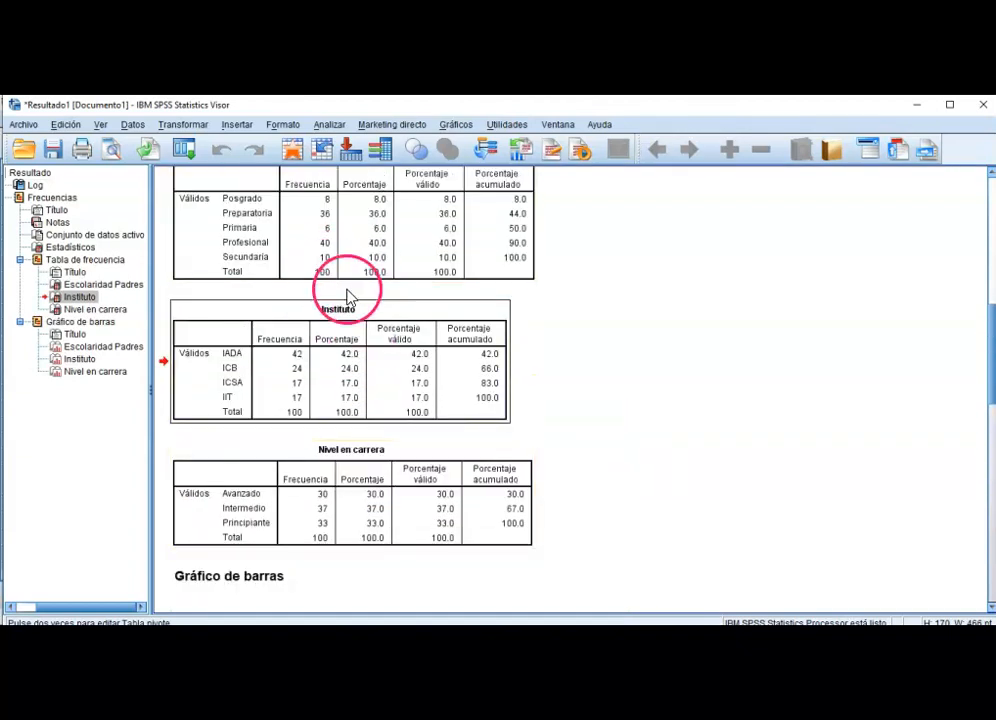
left_click(362, 268)
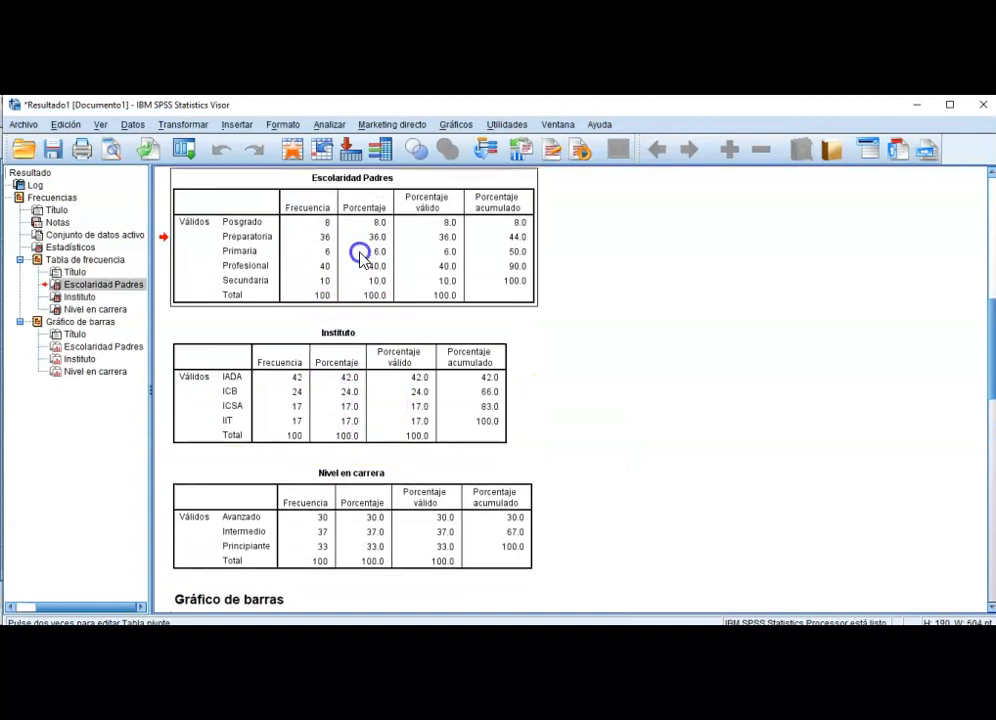
scroll(627, 431, "down", 6)
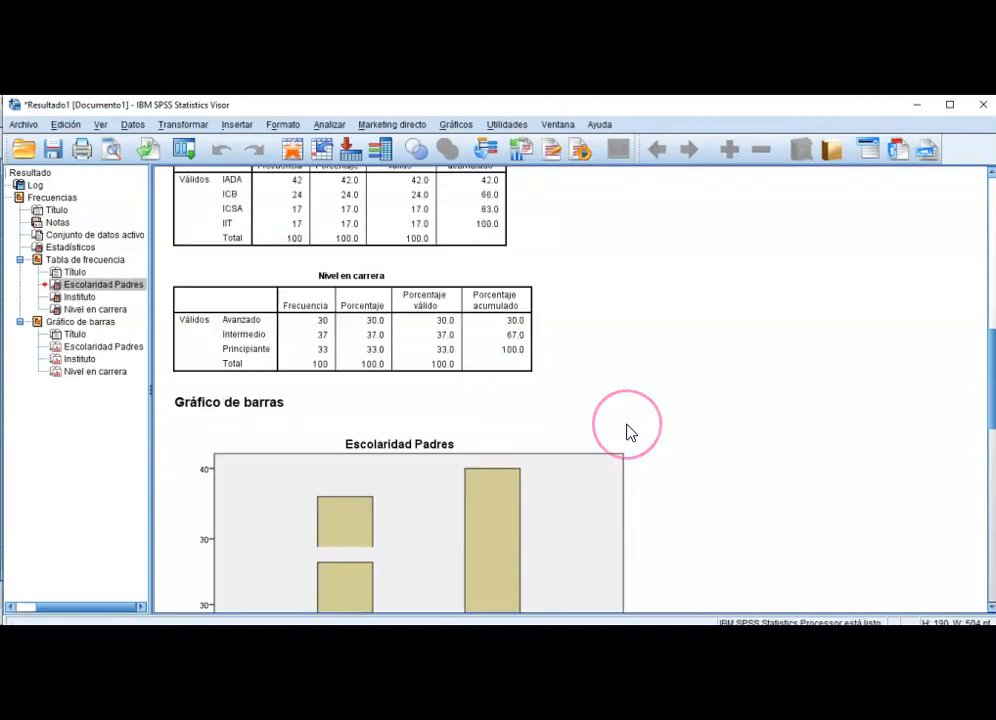
scroll(627, 431, "down", 9)
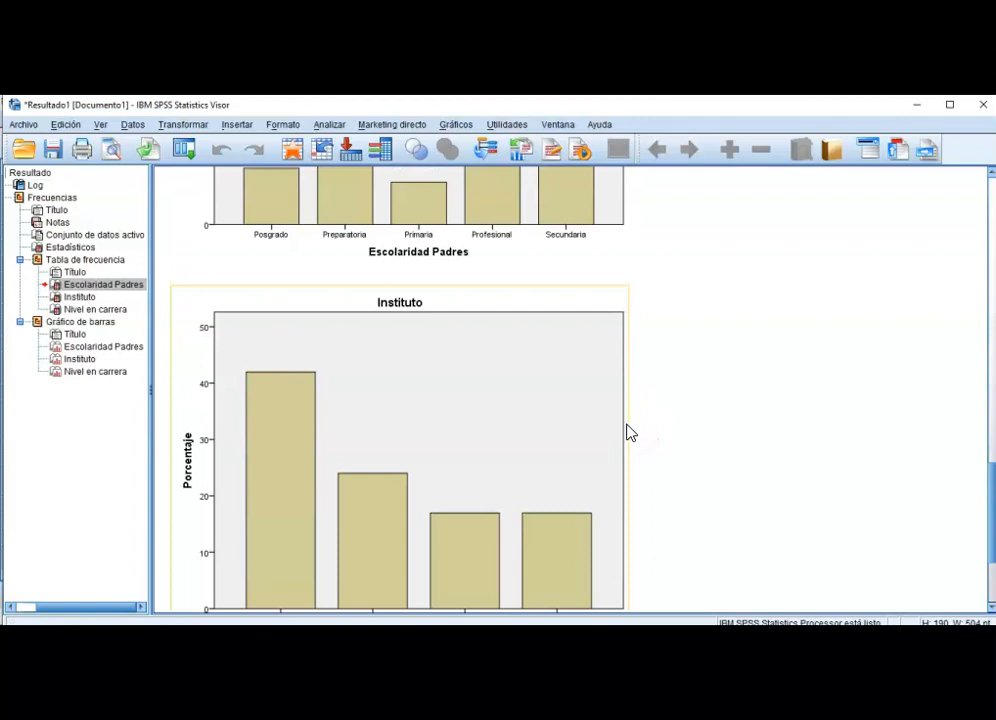
scroll(629, 432, "down", 3)
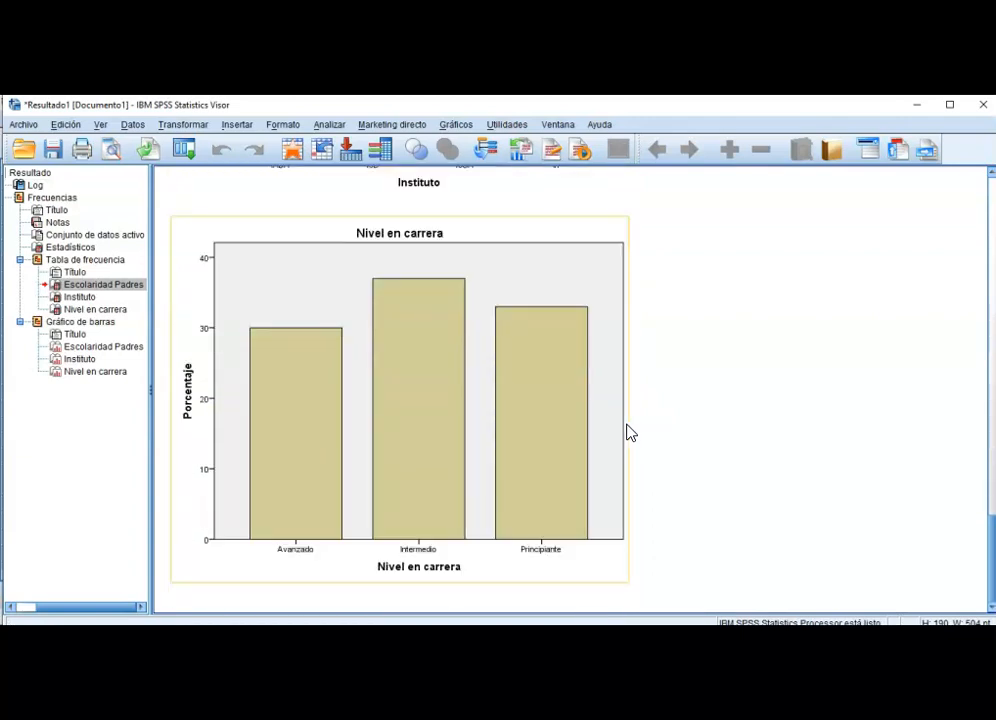
scroll(629, 432, "up", 12)
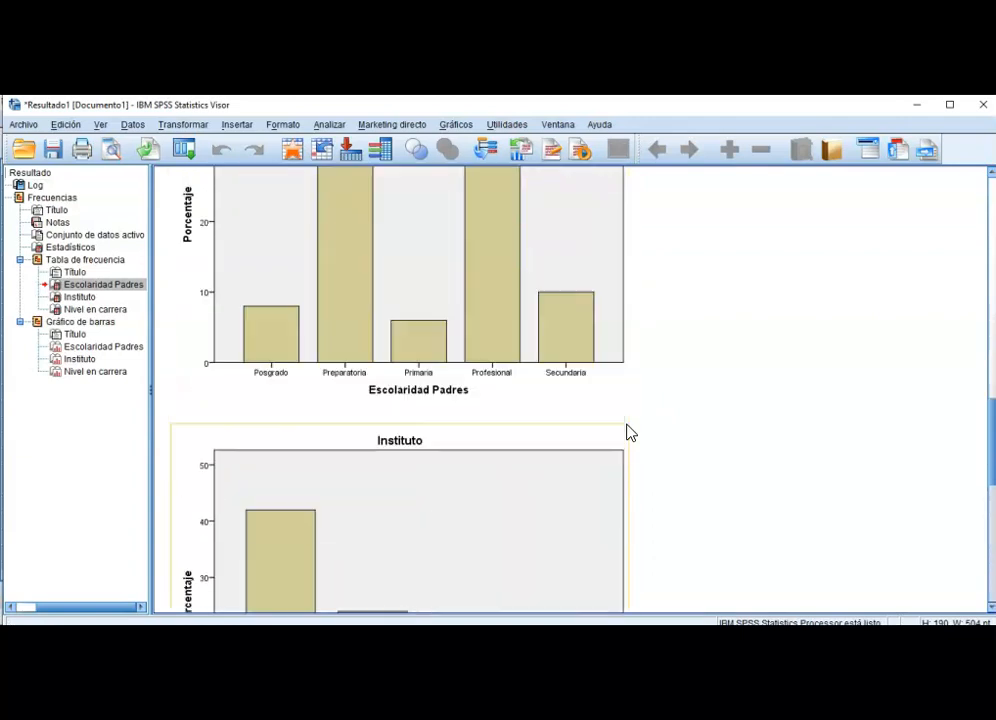
left_click(658, 484)
Open the Escolaridad Padres bar chart in the chart editor, inspect its bars and Porcentaje axis title, and close the editor.
left_click(400, 385)
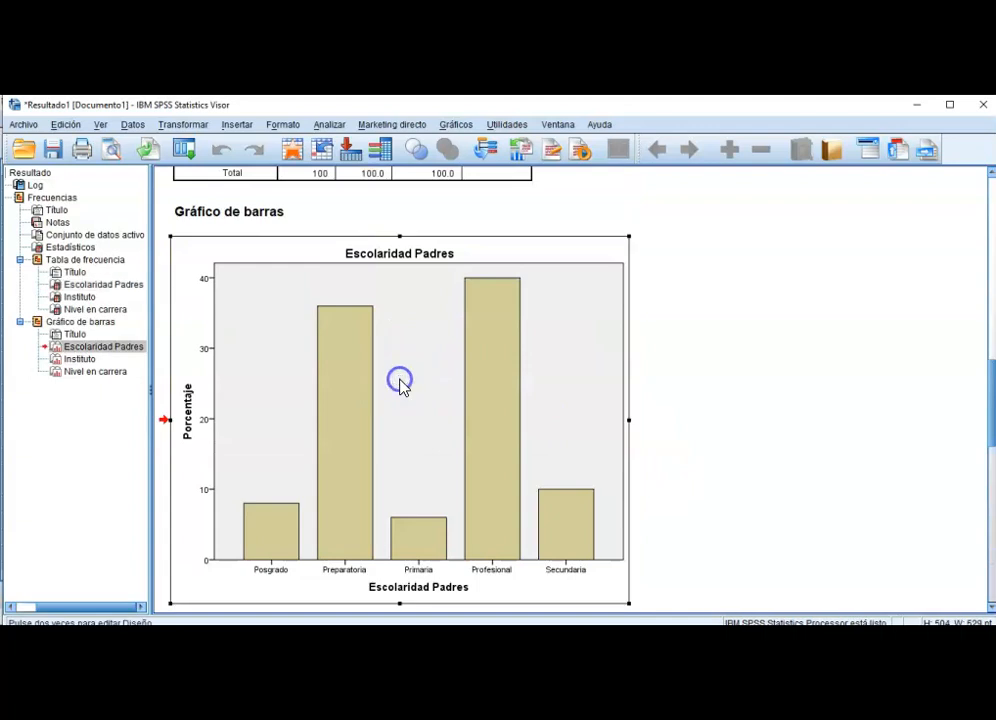
double_click(500, 427)
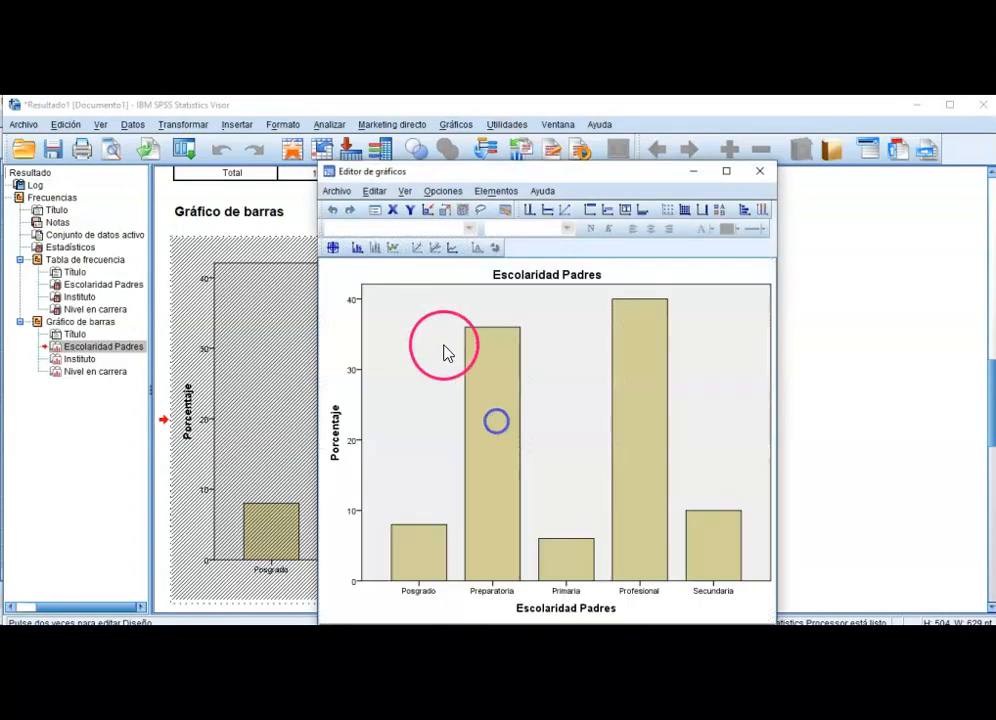
left_click(494, 435)
left_click(661, 438)
left_click(338, 438)
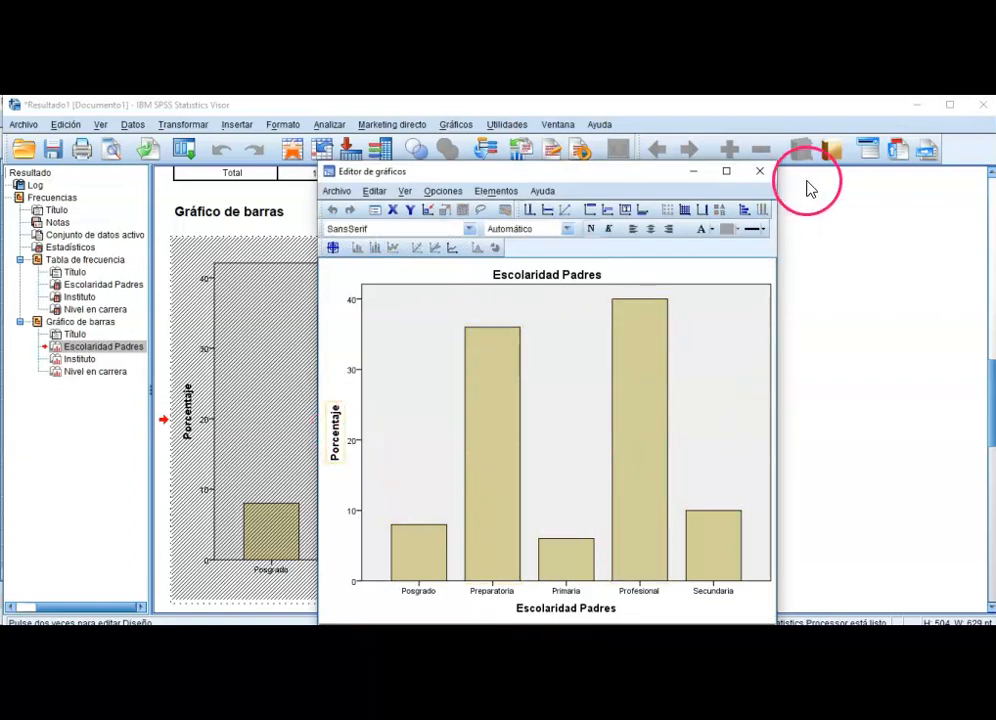
left_click(759, 171)
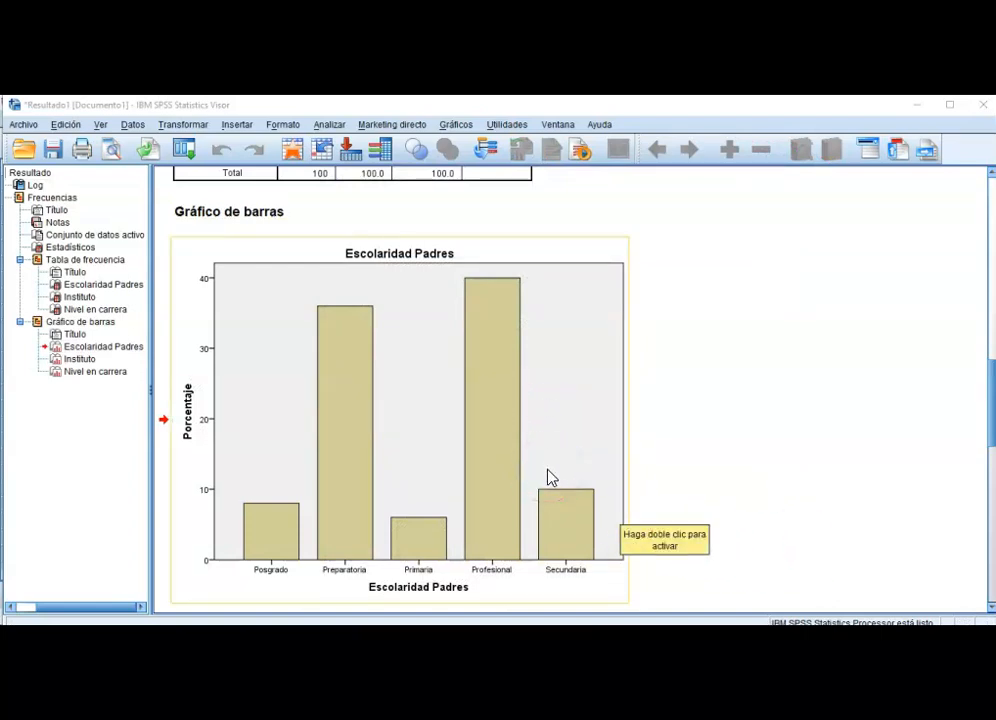
Set up a Descriptivos analysis of the variables Peso (Kg), Talla (m), IMC and Ingesta de energía.
left_click(334, 124)
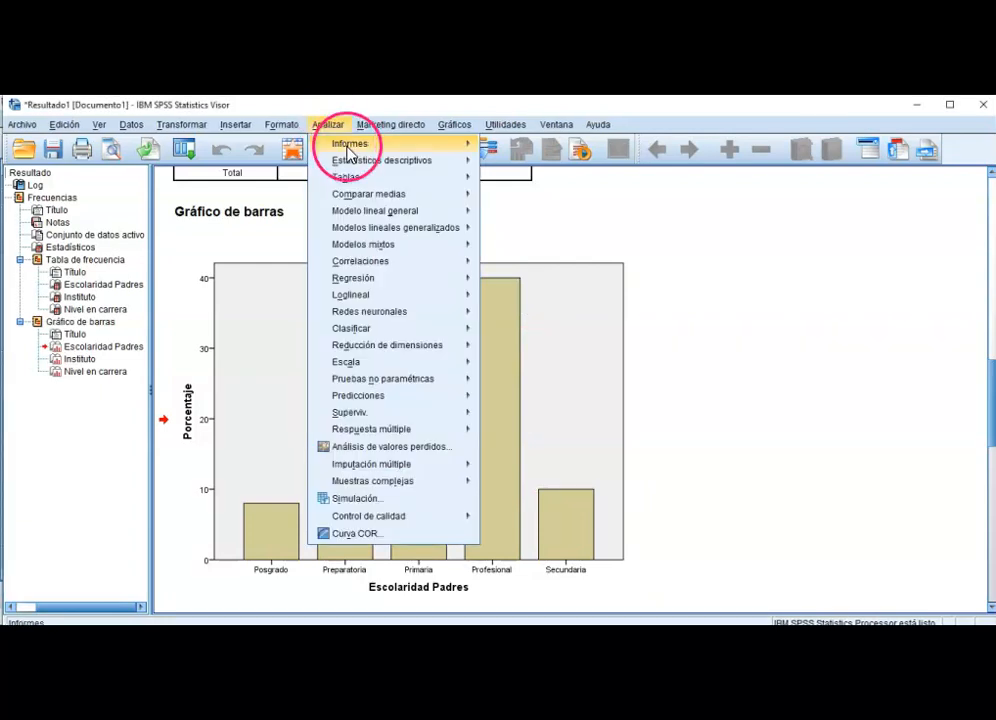
left_click(357, 163)
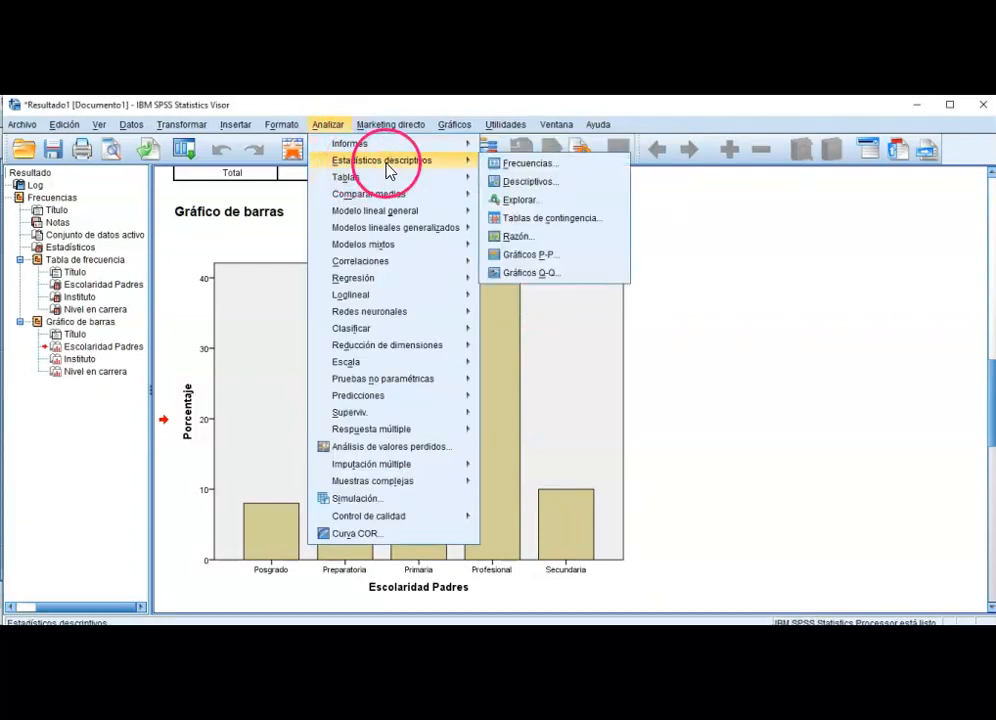
left_click(532, 184)
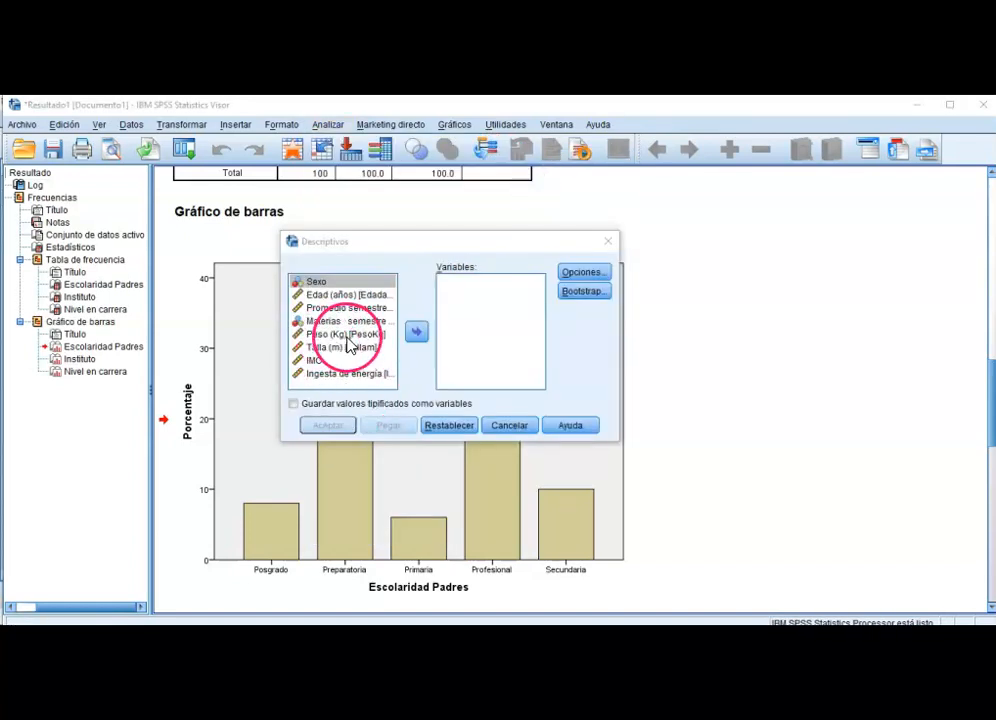
left_click(343, 335)
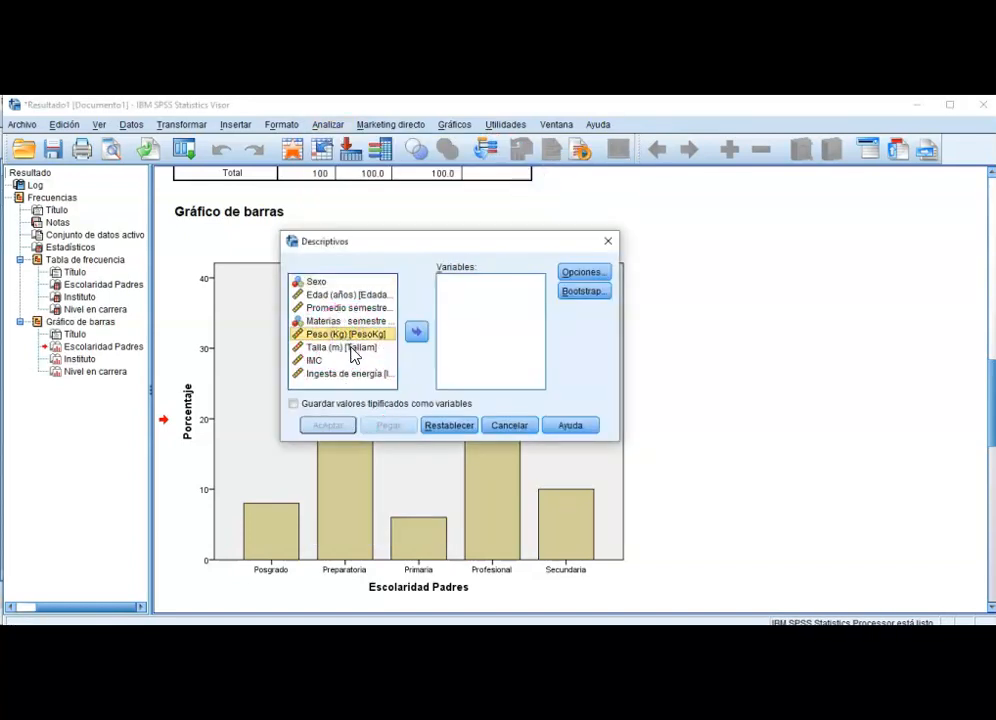
left_click(351, 349, "ctrl")
left_click(344, 360, "ctrl")
left_click(349, 373, "ctrl")
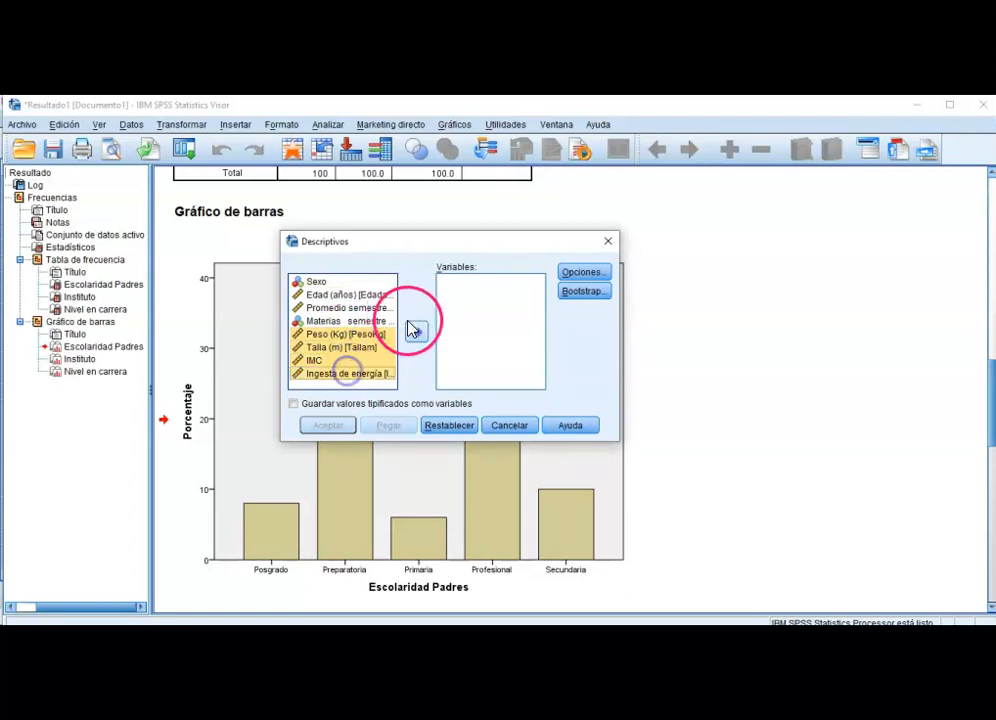
left_click(416, 331)
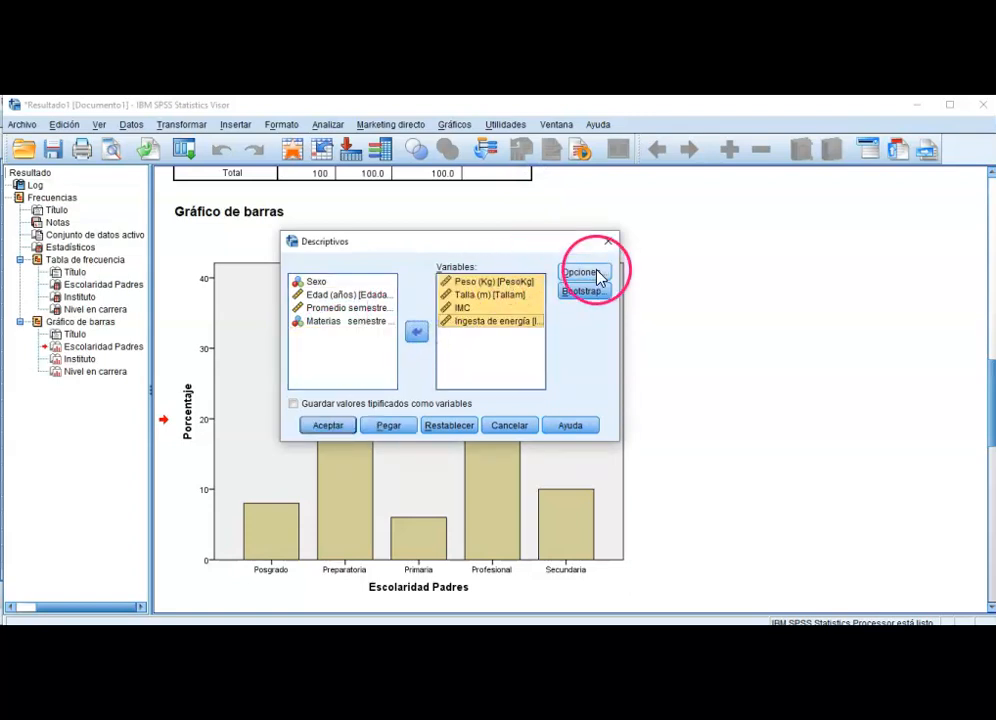
Accept mean, standard deviation, minimum and maximum as the descriptive statistics, in variable list order, and run the analysis.
left_click(598, 278)
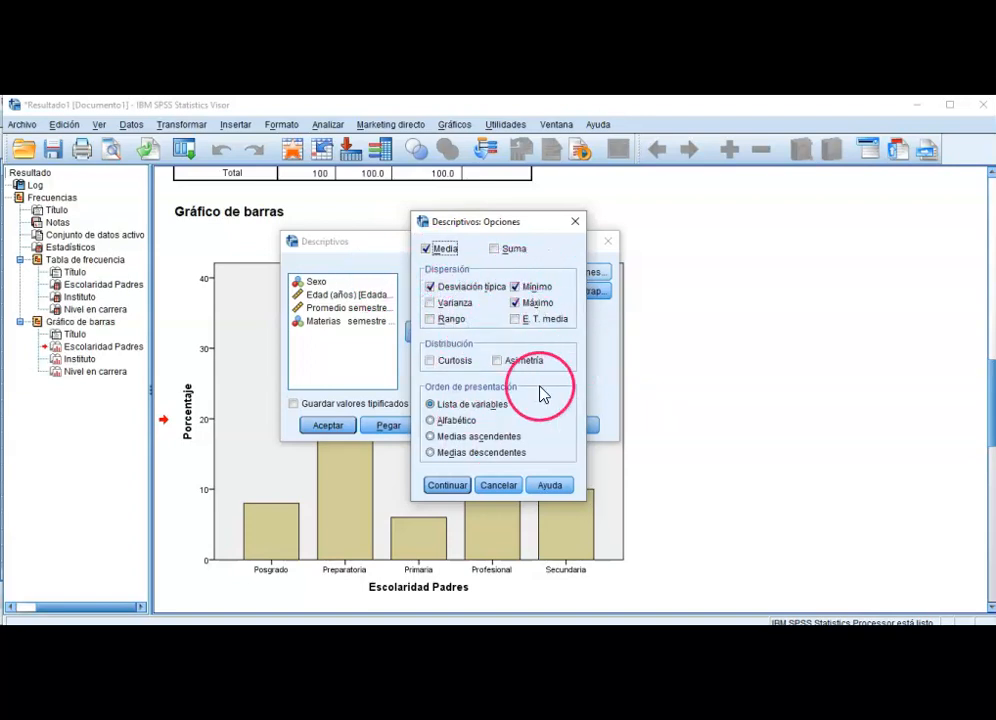
left_click(450, 487)
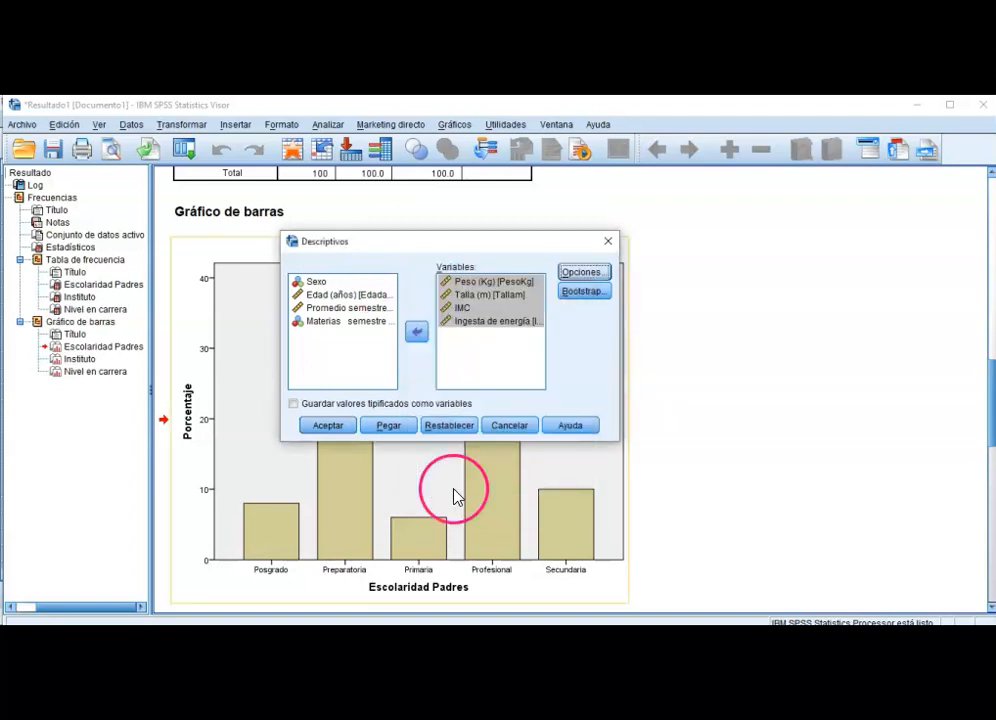
left_click(327, 428)
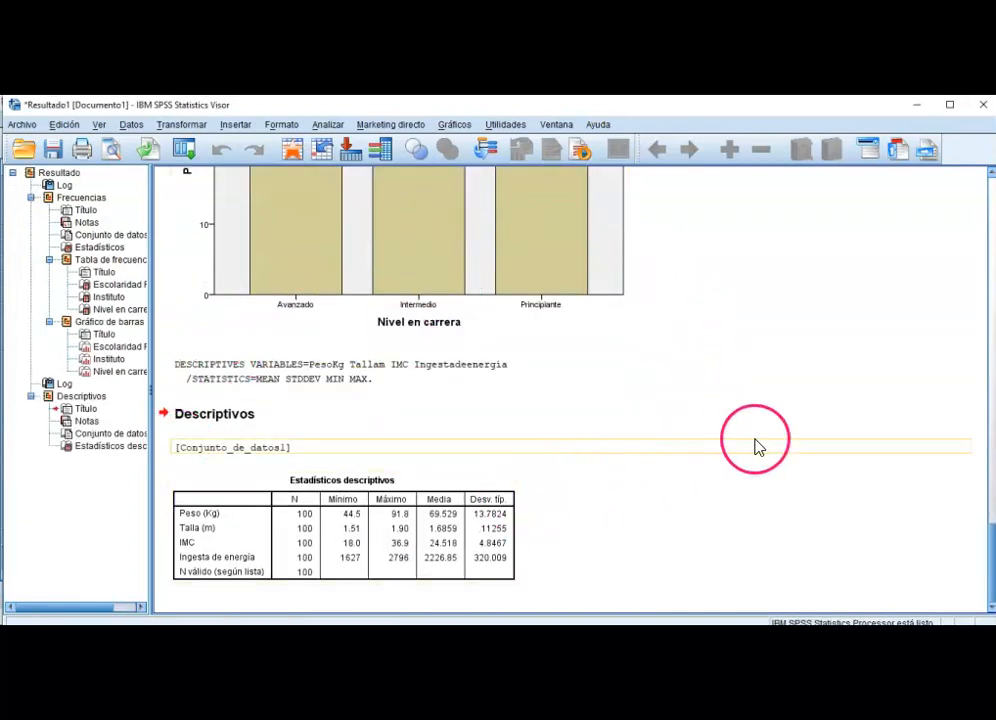
left_click(756, 444)
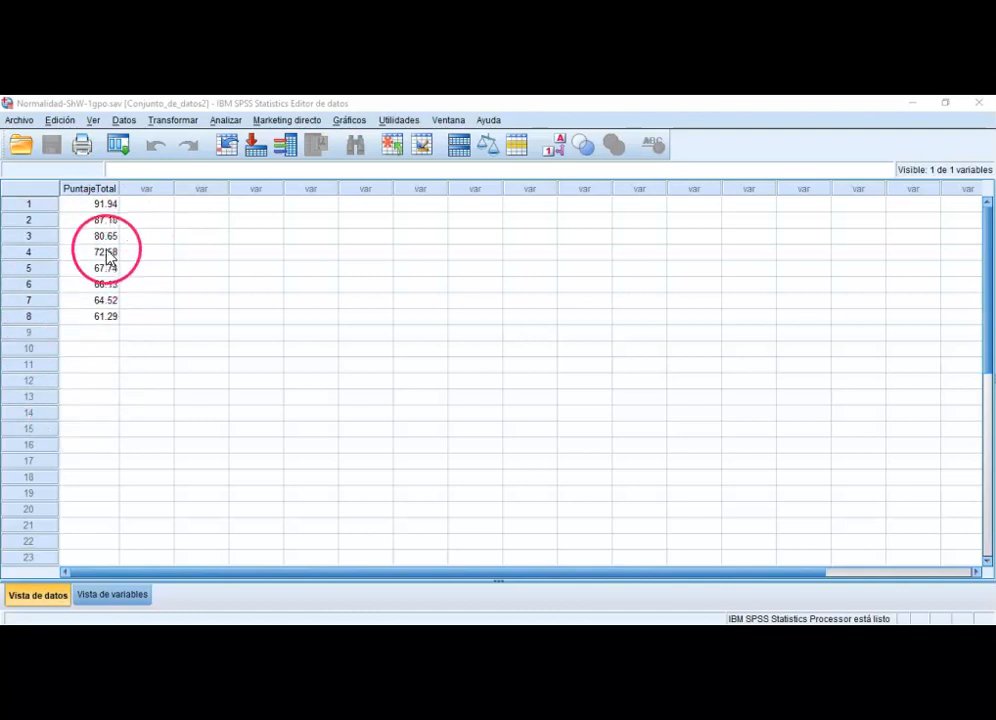
Set up an Explorar analysis with PuntajeTotal as the dependent variable.
left_click(226, 121)
mouse_move(243, 160)
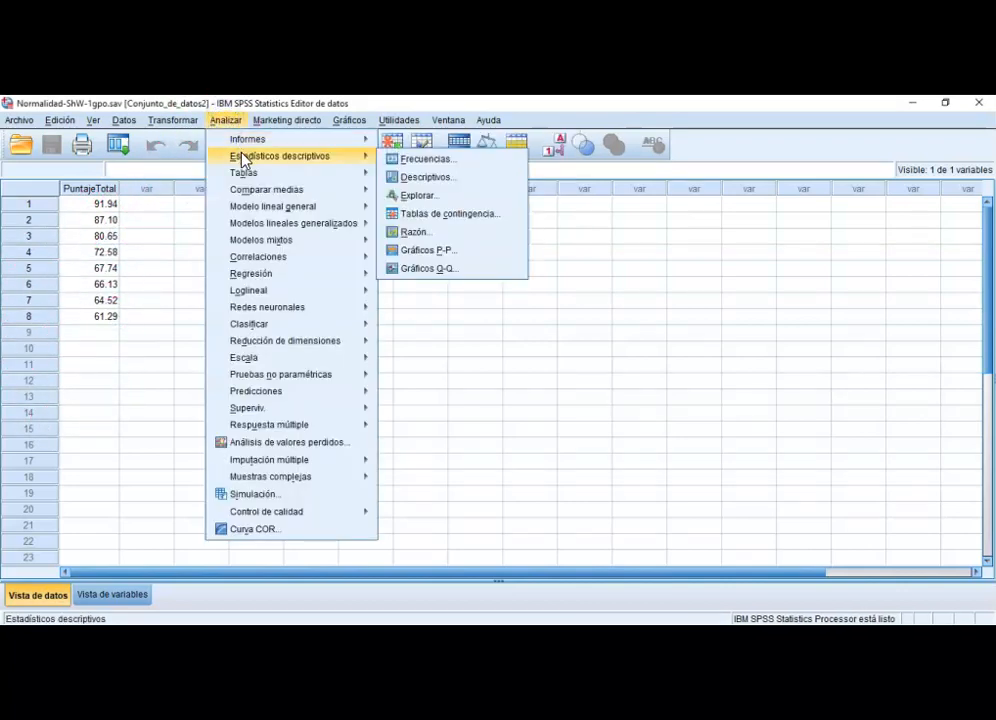
left_click(420, 197)
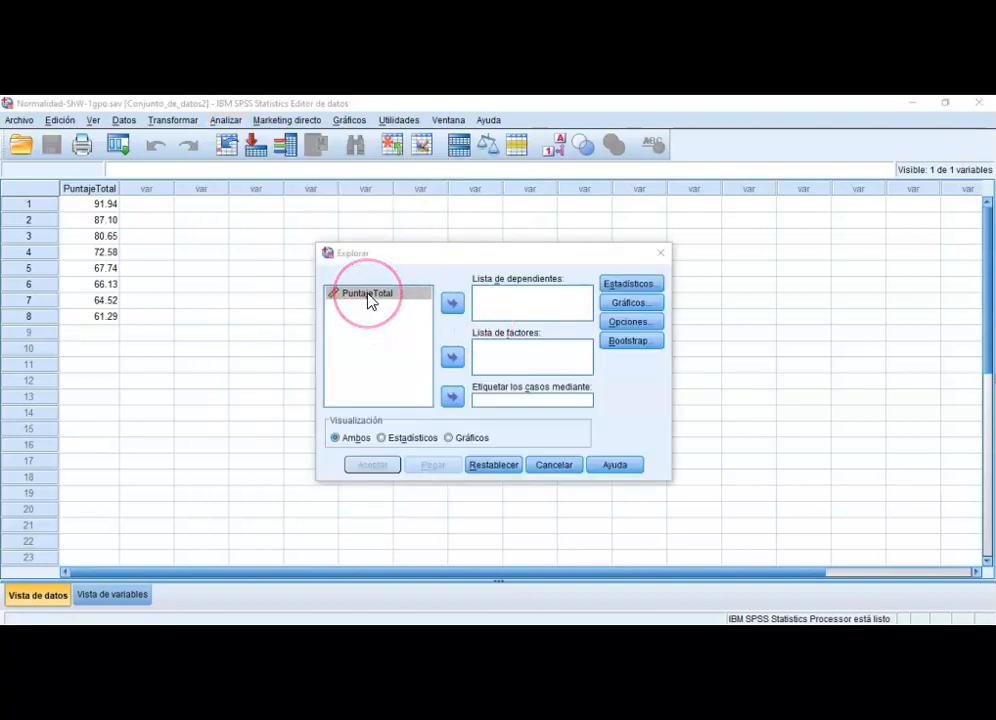
left_click(368, 296)
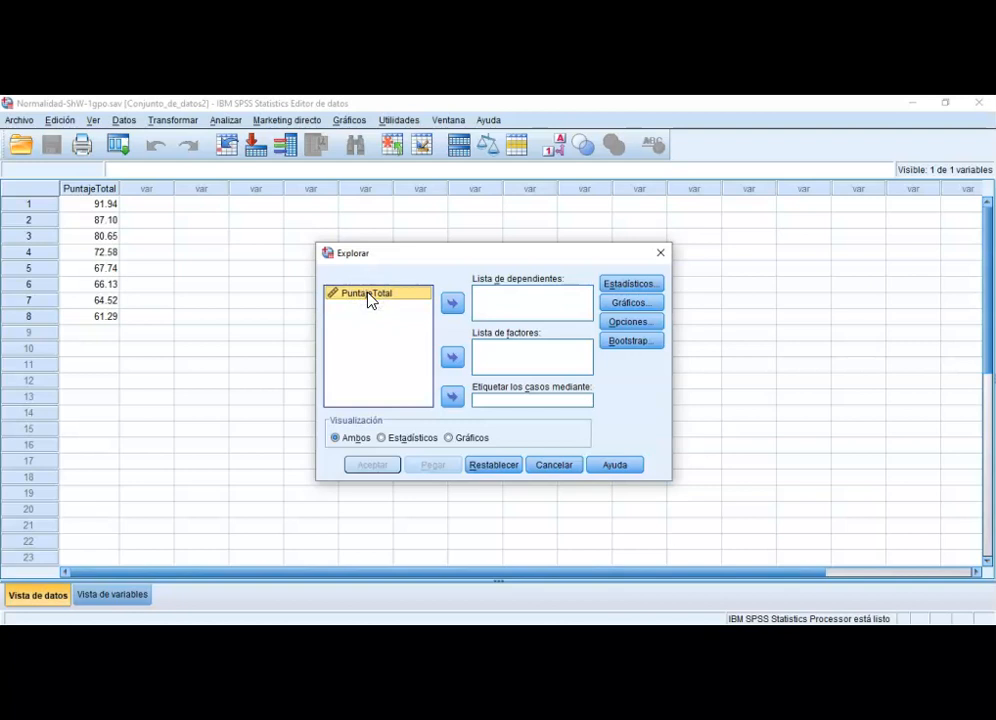
left_click(452, 303)
left_click(552, 320)
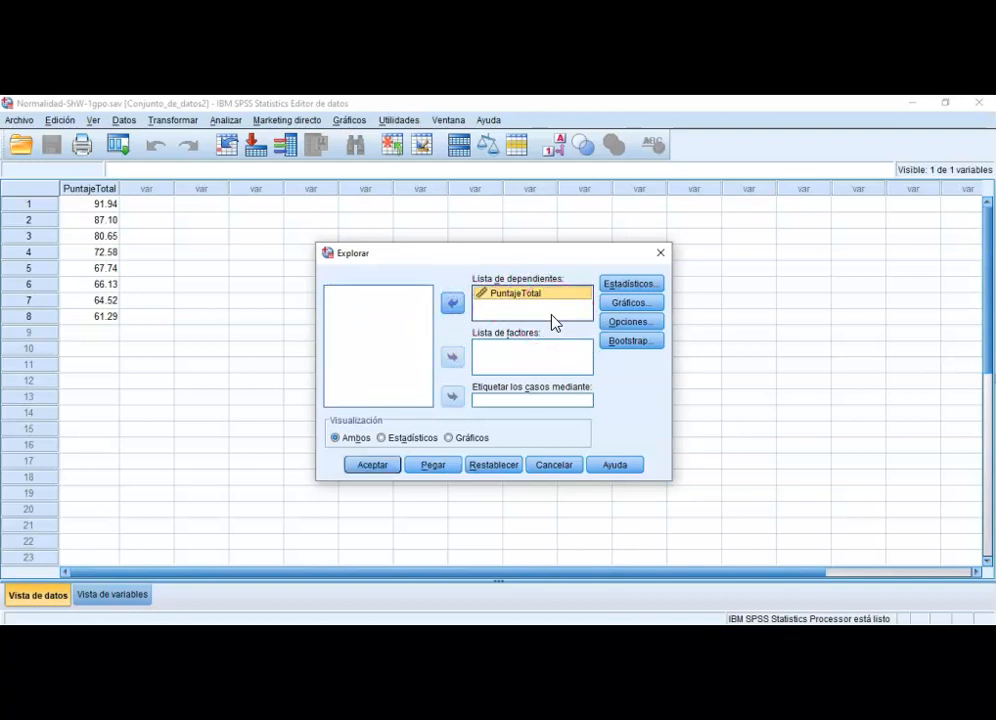
Include plots with normality tests in the PuntajeTotal exploration and run the analysis.
left_click(650, 304)
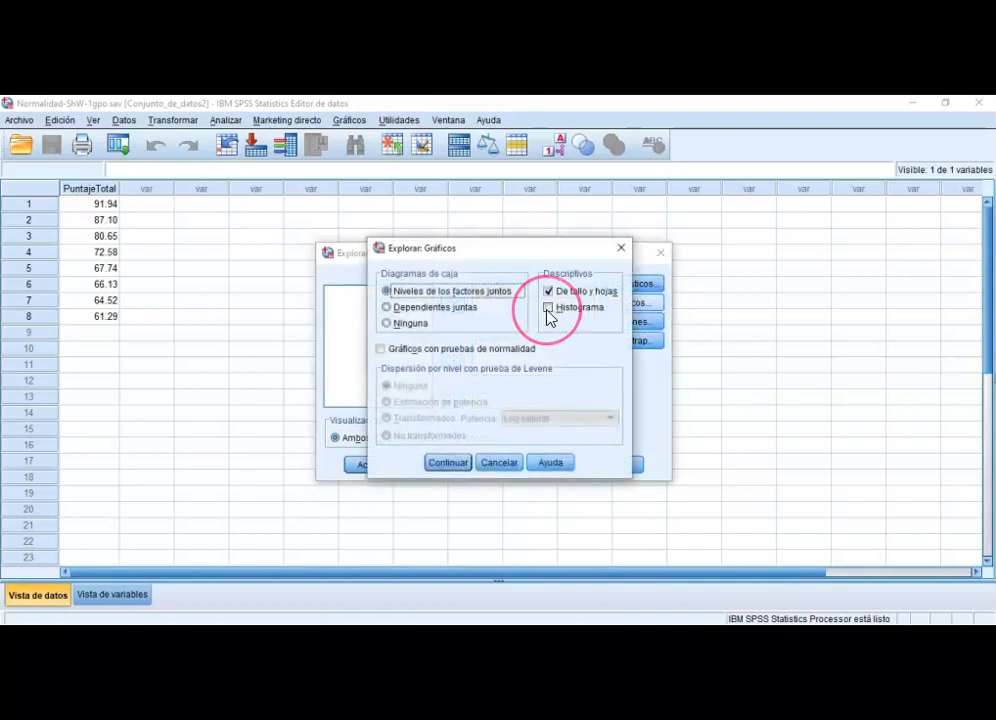
left_click(458, 352)
key("Return")
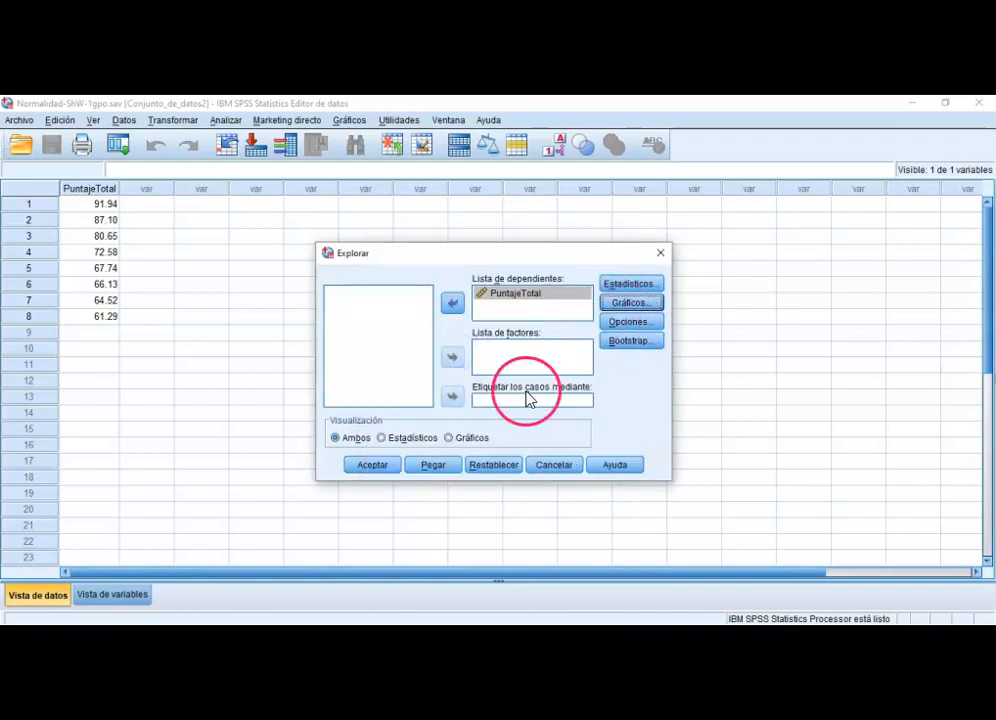
left_click(370, 466)
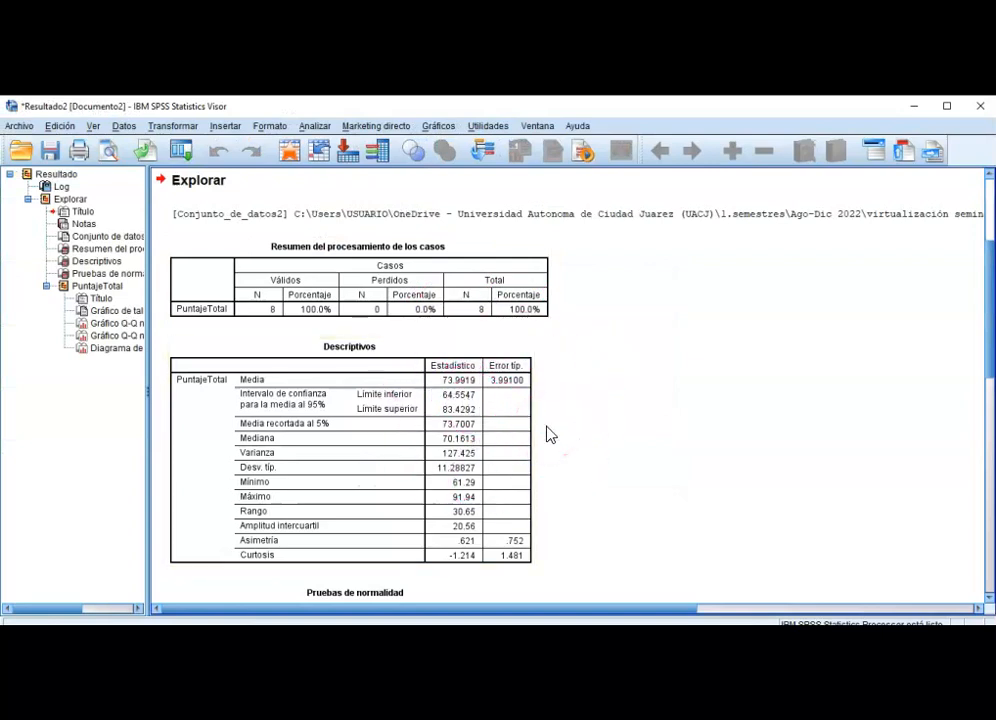
Examine the PuntajeTotal case summary, descriptives and Shapiro-Wilk result of the normality tests in the output.
scroll(548, 434, "down", 1)
scroll(622, 367, "up", 3)
left_click(412, 427)
left_click(594, 416)
scroll(594, 416, "down", 1)
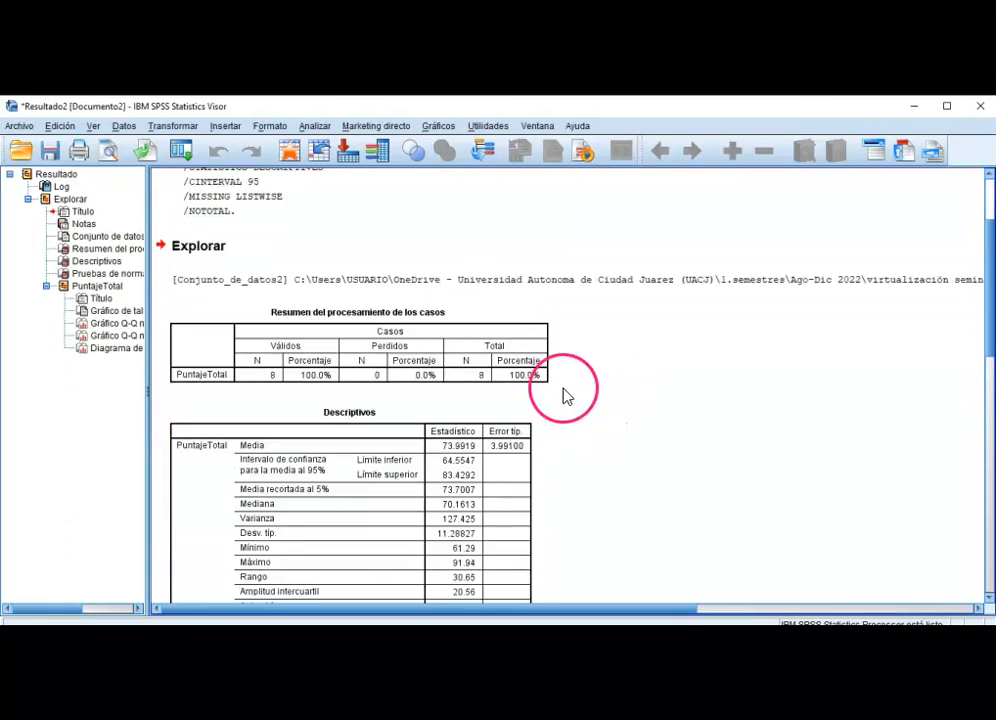
scroll(502, 367, "down", 4)
left_click(408, 450)
left_click(464, 414)
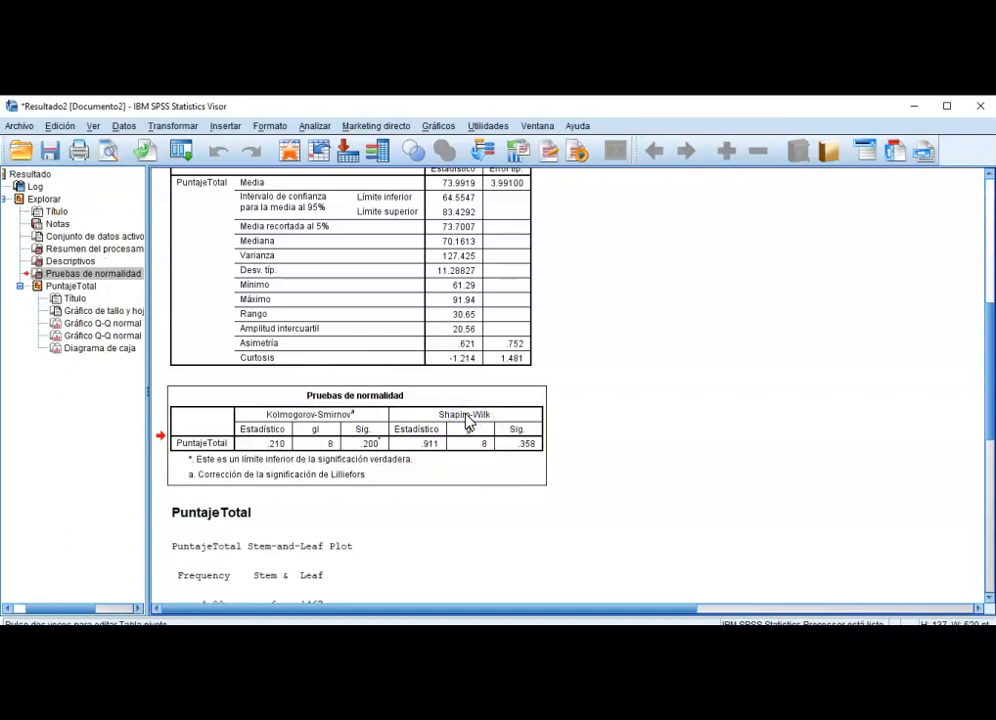
scroll(468, 422, "down", 1)
left_click(398, 386)
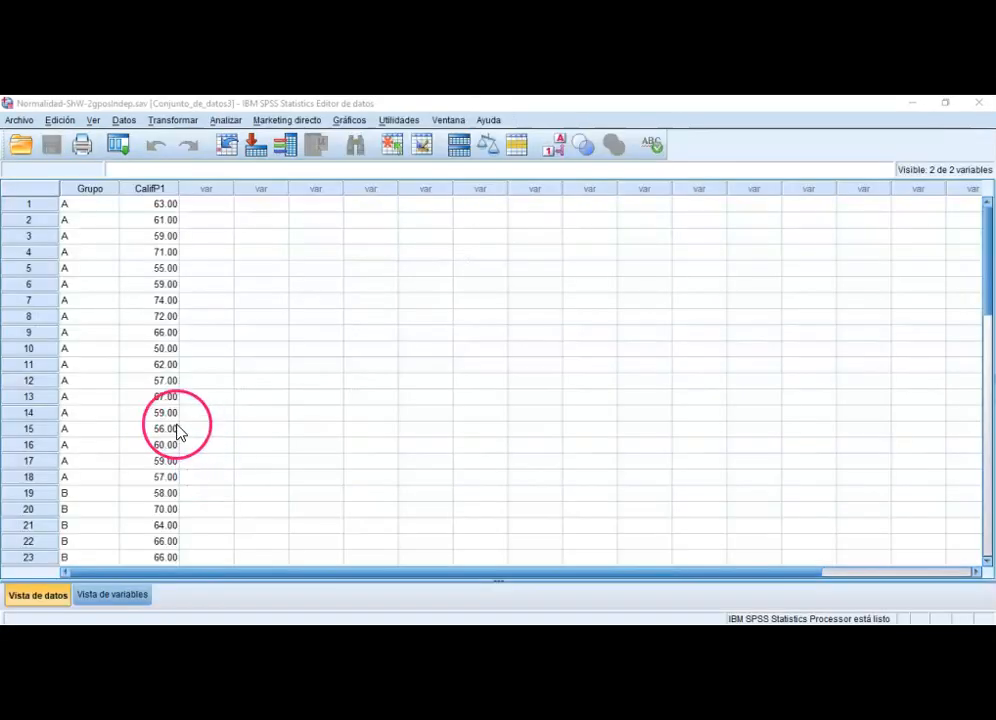
Look through the CalifP1 scores of groups A and B in the two-independent-groups dataset.
left_click(175, 430)
scroll(175, 430, "down", 2)
scroll(175, 425, "down", 1)
scroll(173, 425, "up", 3)
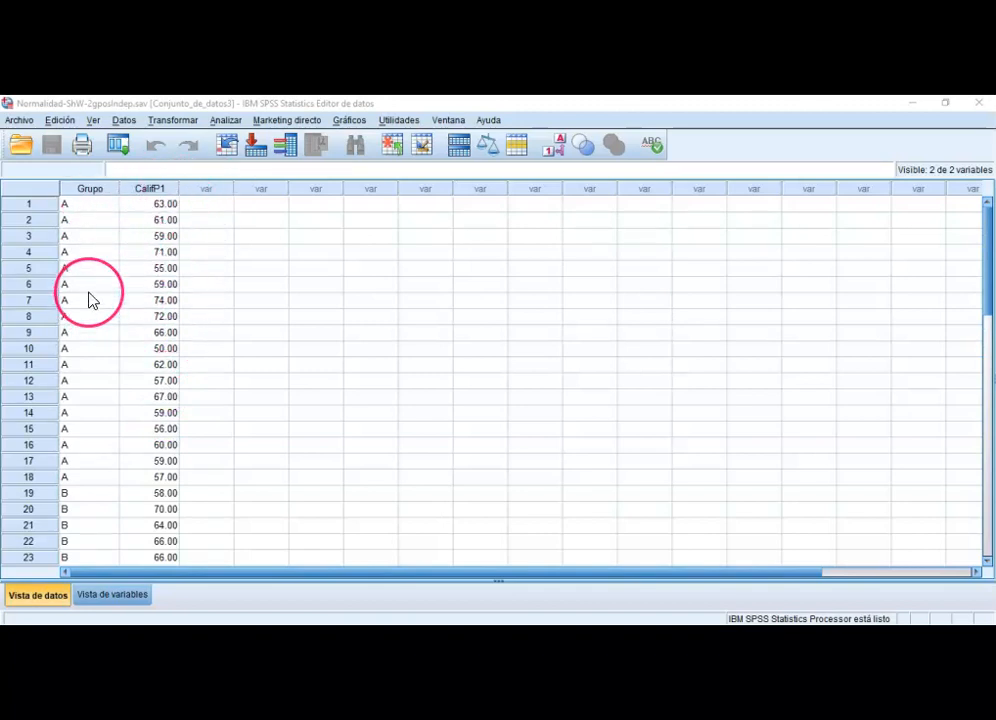
scroll(90, 300, "down", 4)
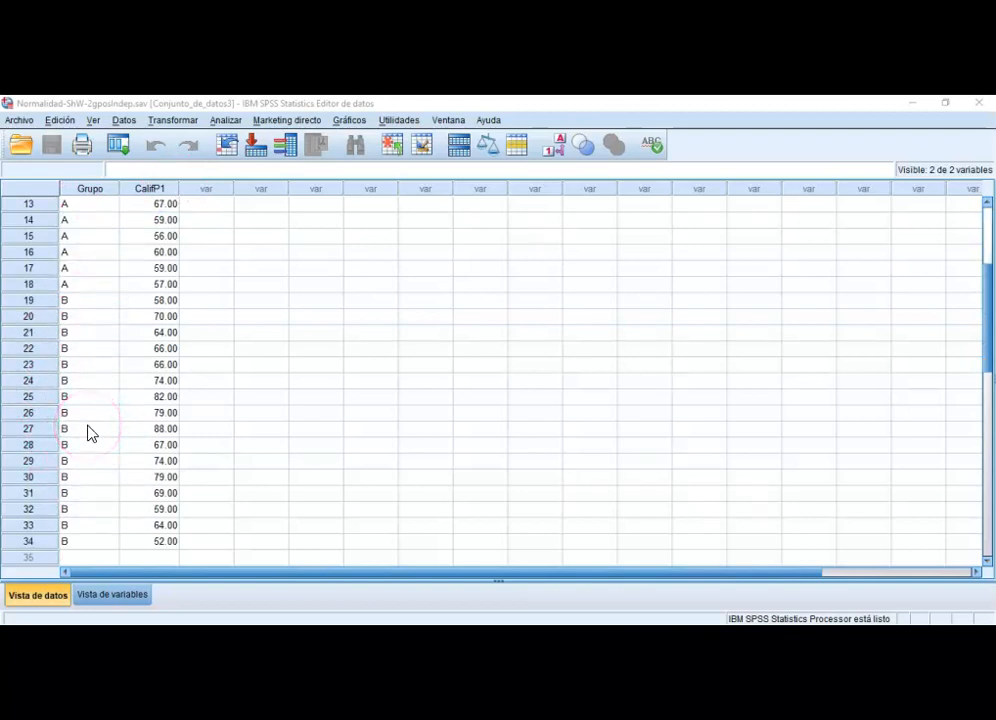
scroll(90, 432, "up", 4)
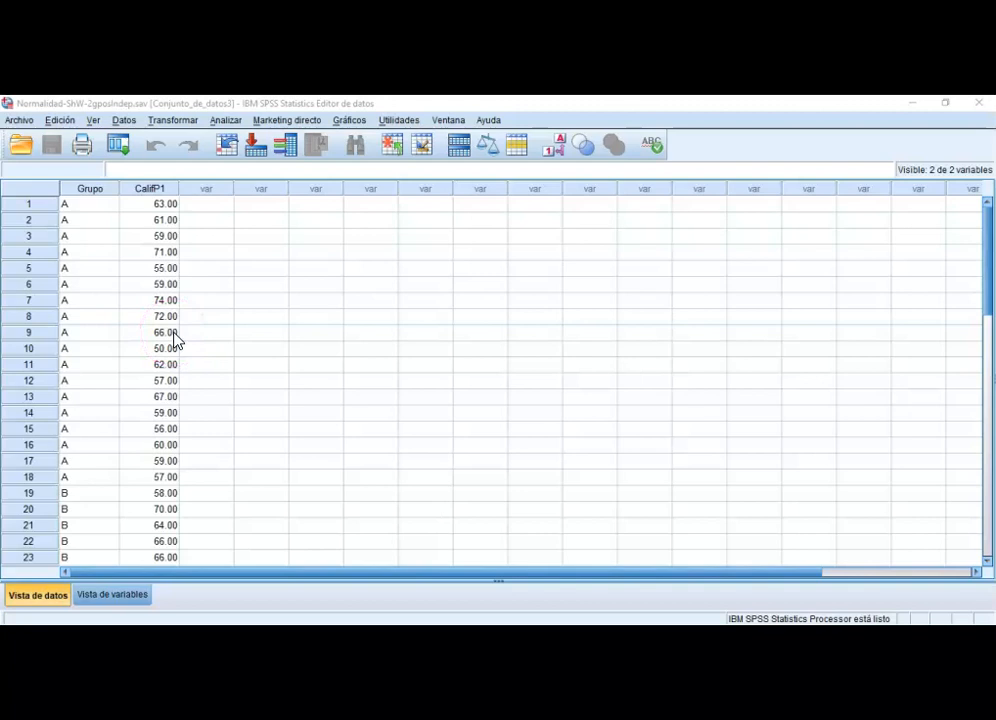
Set up an Explorar analysis with CalifP1 as the dependent variable and Grupo as the factor.
left_click(225, 122)
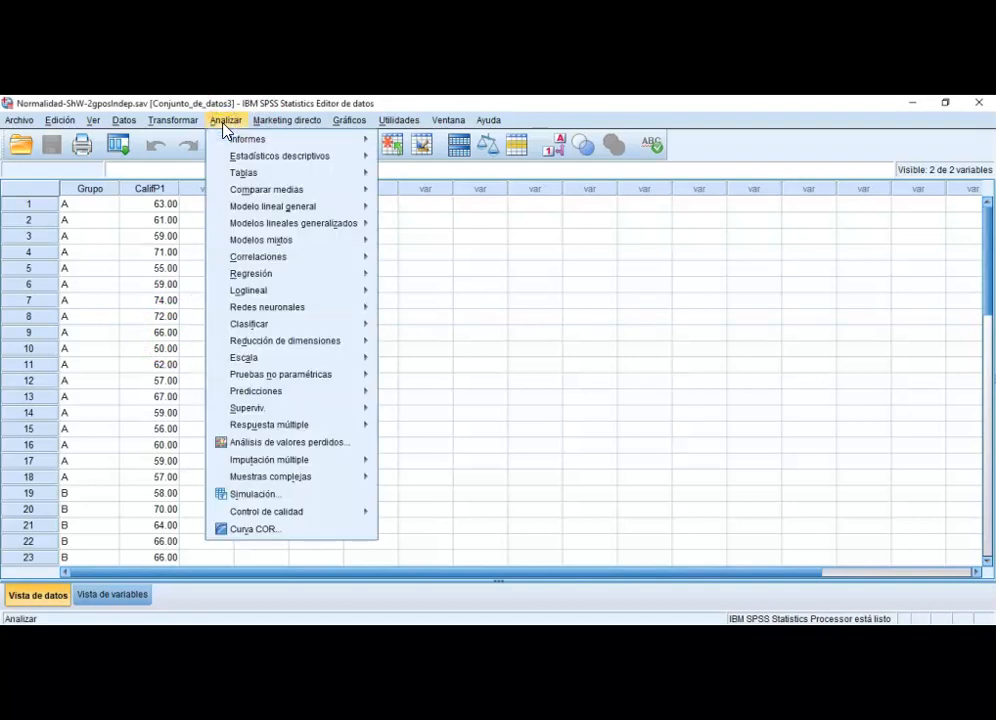
mouse_move(236, 160)
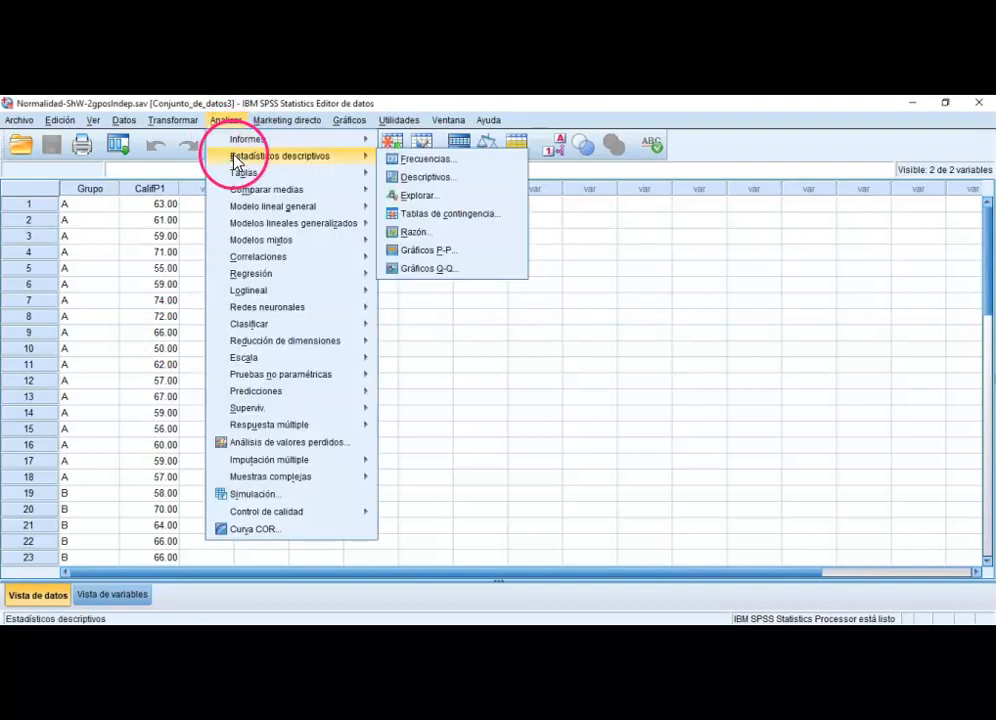
left_click(409, 198)
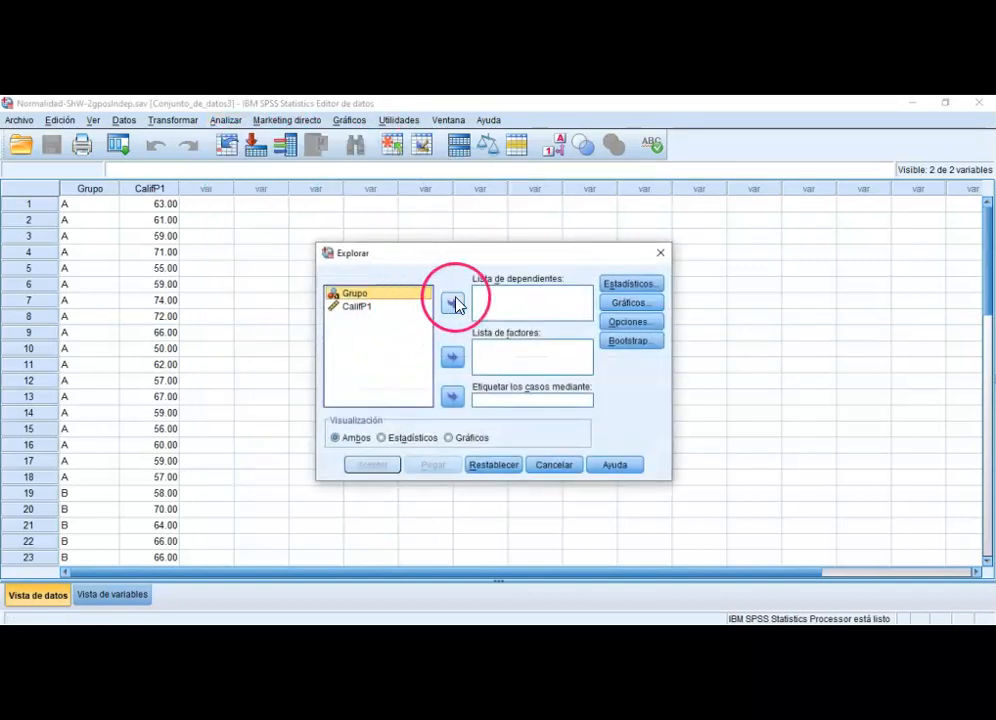
left_click(356, 307)
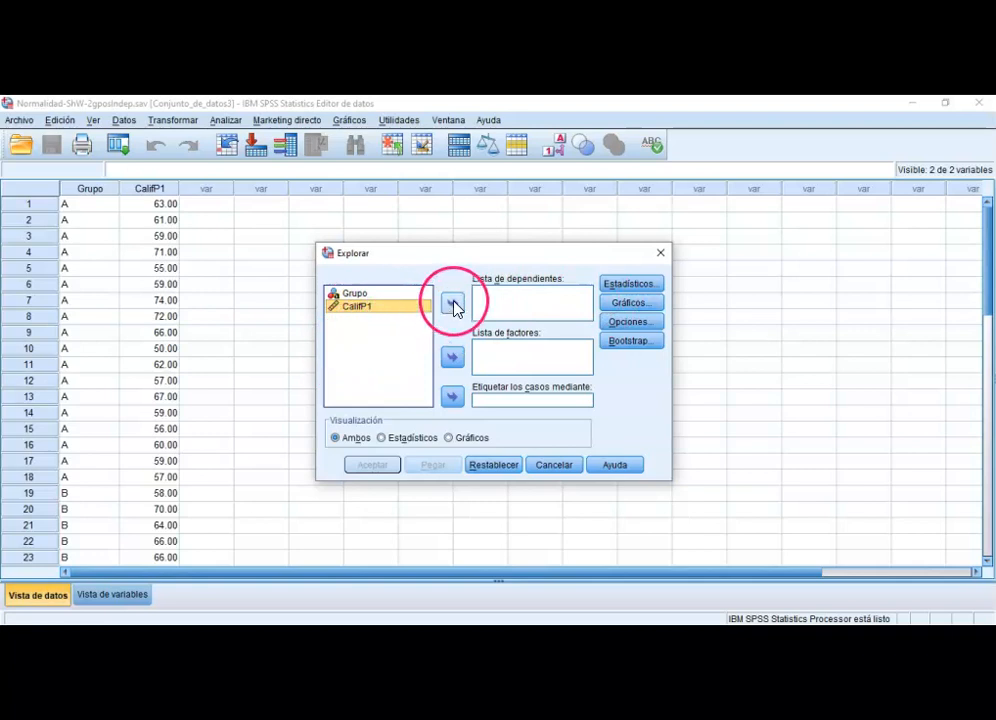
left_click(453, 305)
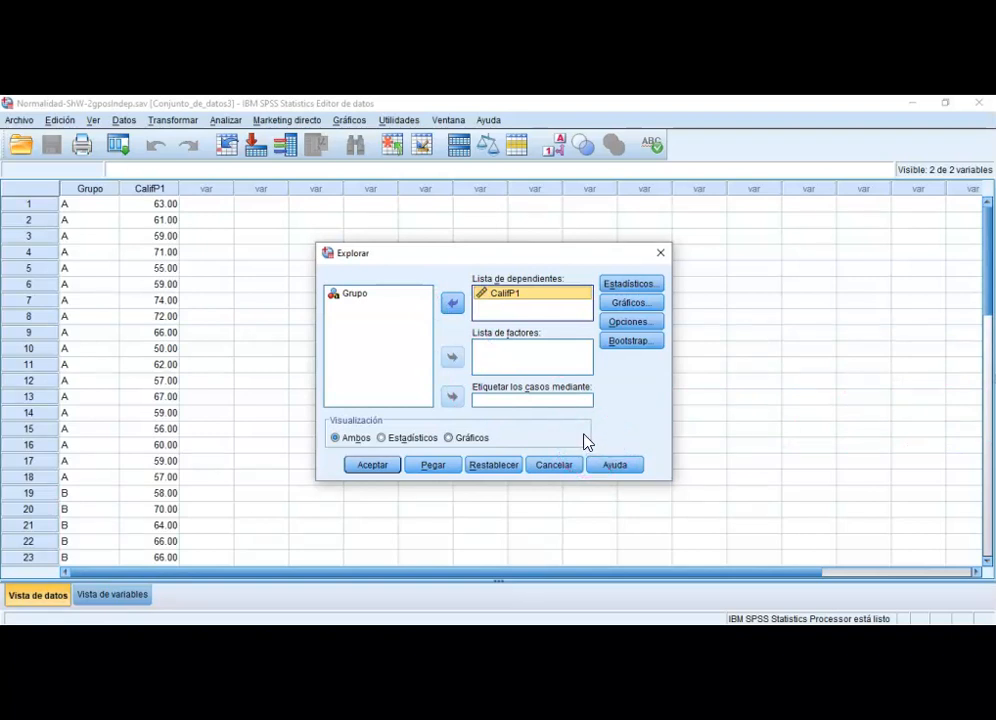
left_click(455, 396)
left_click(372, 323)
left_click(358, 295)
left_click(450, 360)
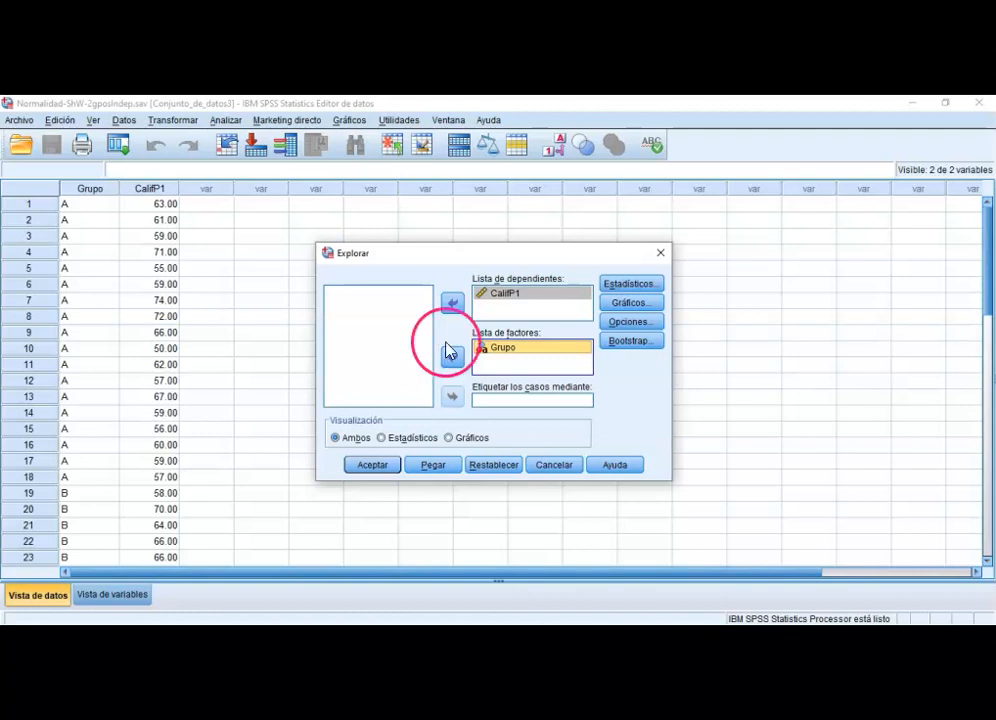
Include plots with normality tests in the CalifP1 by Grupo exploration and run the analysis.
left_click(629, 304)
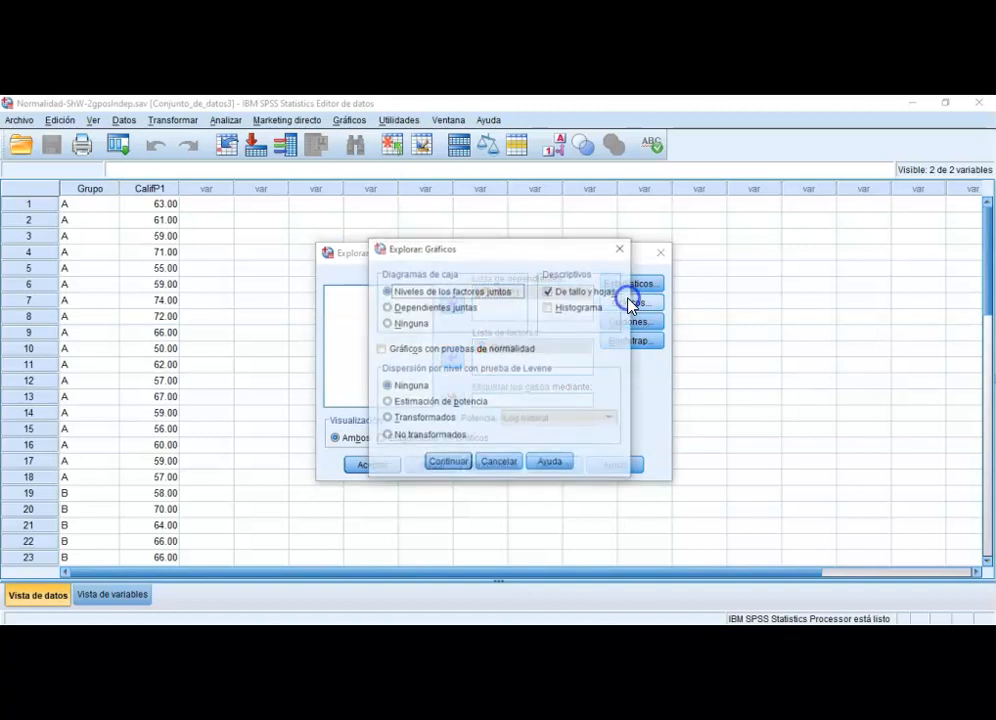
left_click(390, 352)
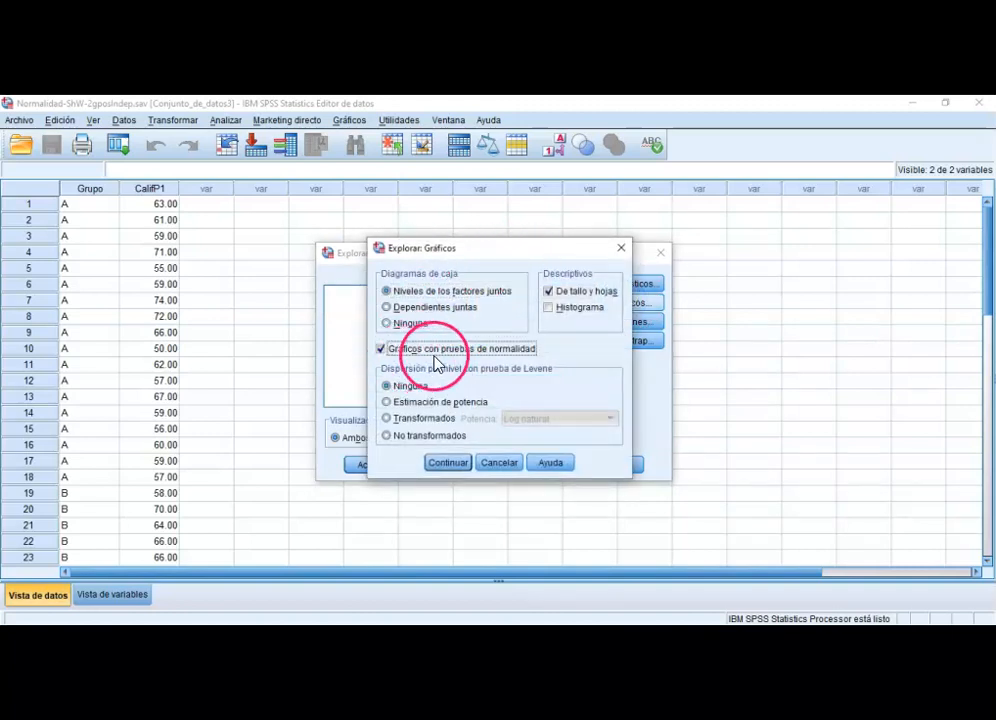
left_click(448, 463)
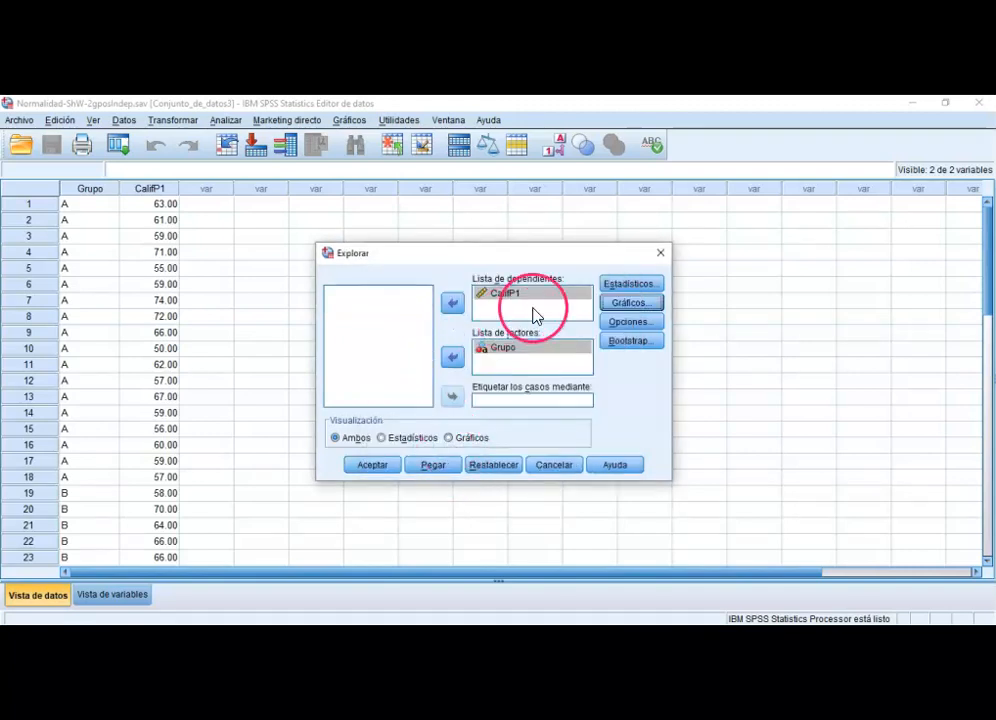
left_click(374, 466)
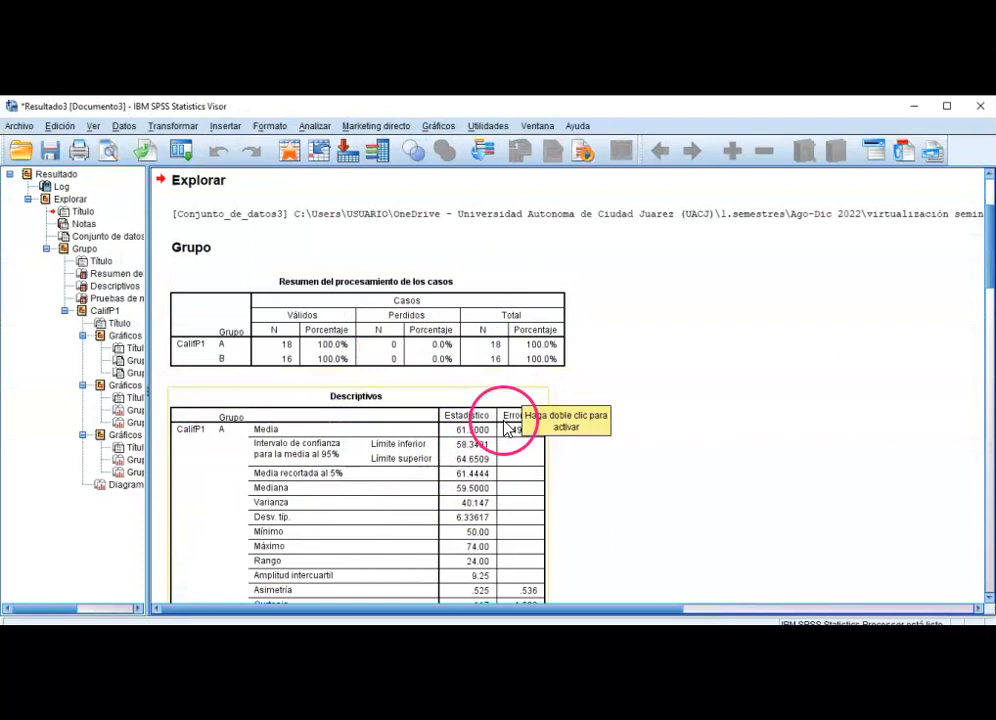
Examine the CalifP1 descriptives and Shapiro-Wilk significance for groups A and B in the output.
scroll(508, 428, "down", 3)
scroll(508, 428, "down", 2)
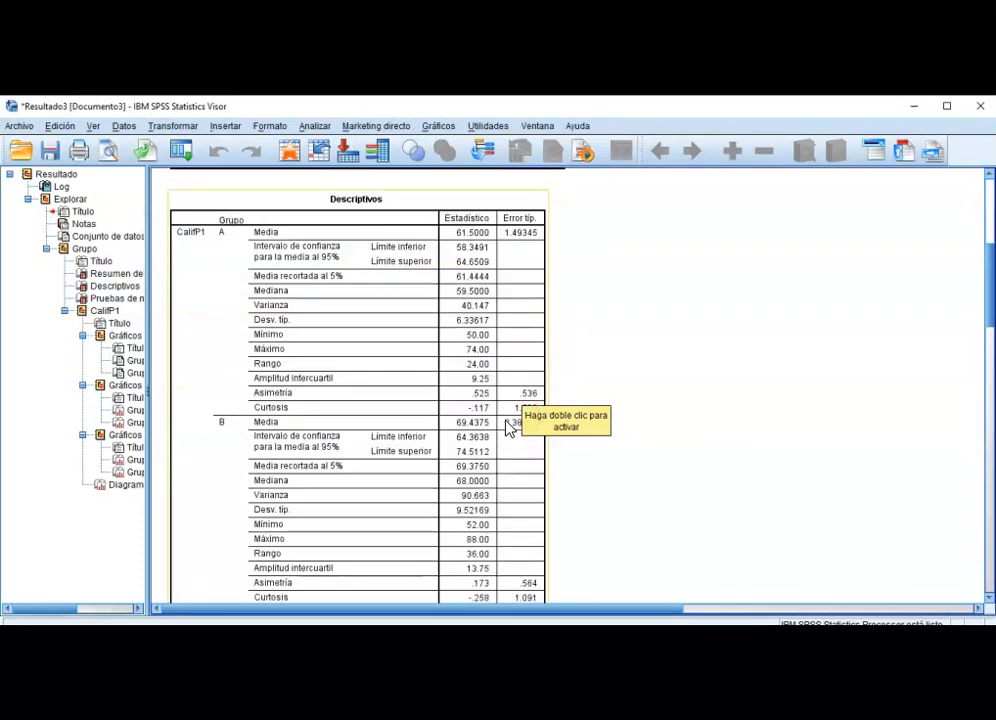
scroll(508, 428, "down", 8)
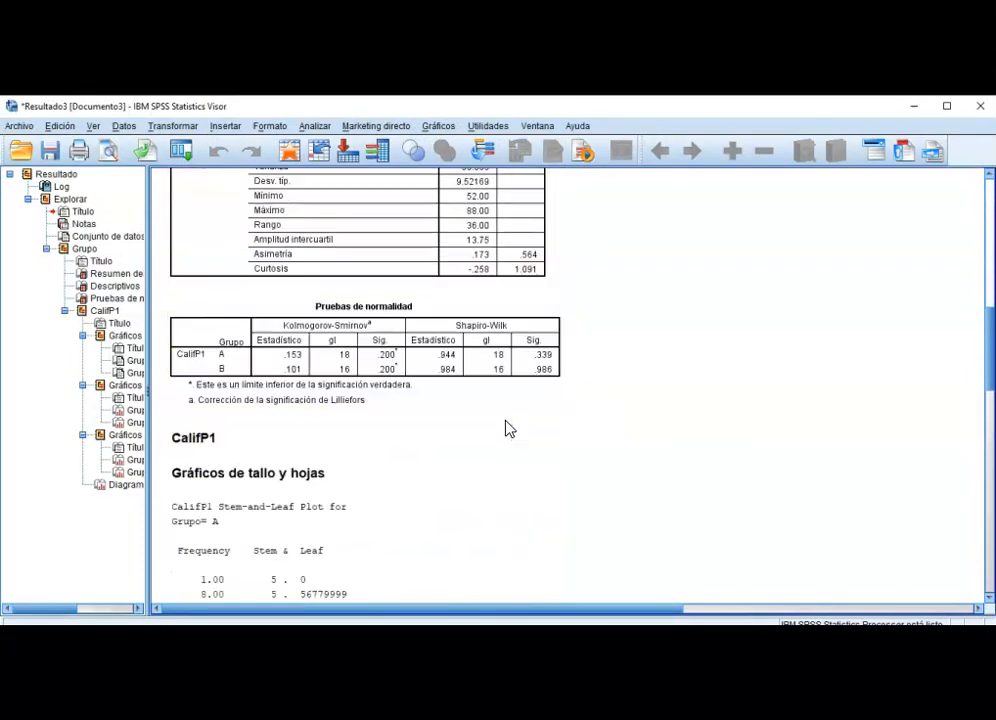
left_click(508, 388)
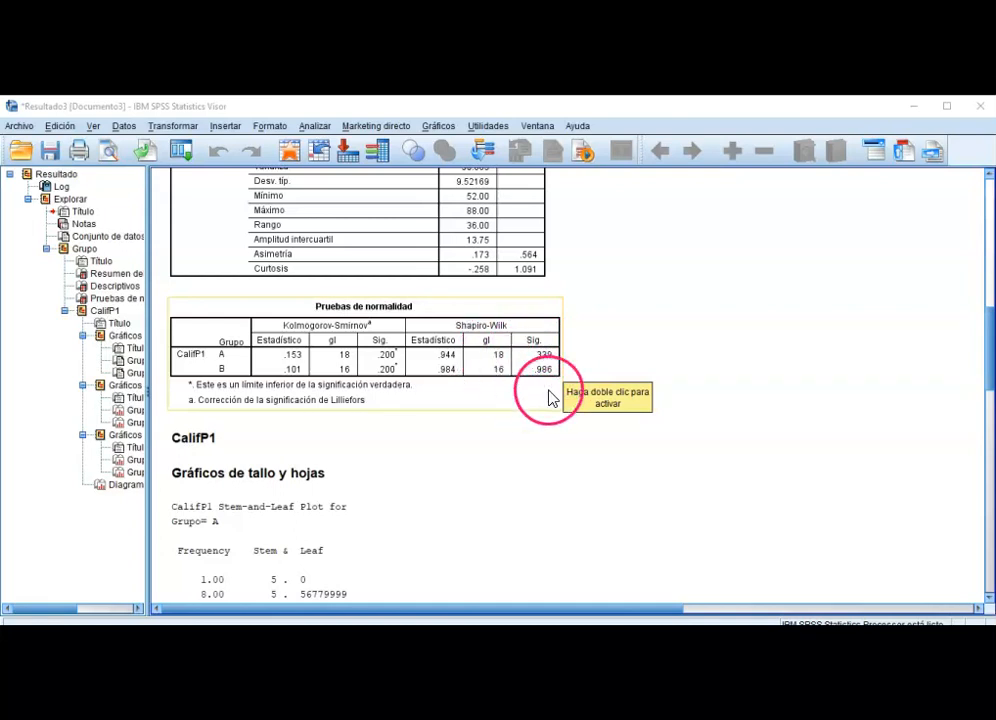
Switch to the BASE DE DATOS CON 172 DATOS dataset and look through its female and male cases.
key("alt+Tab")
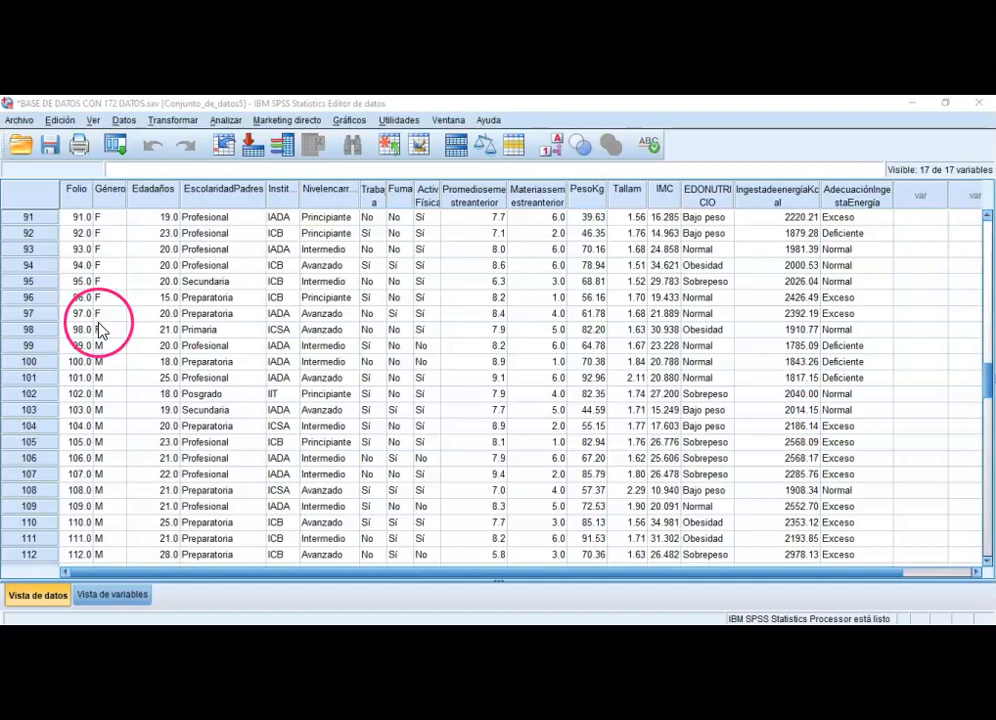
scroll(117, 365, "down", 3)
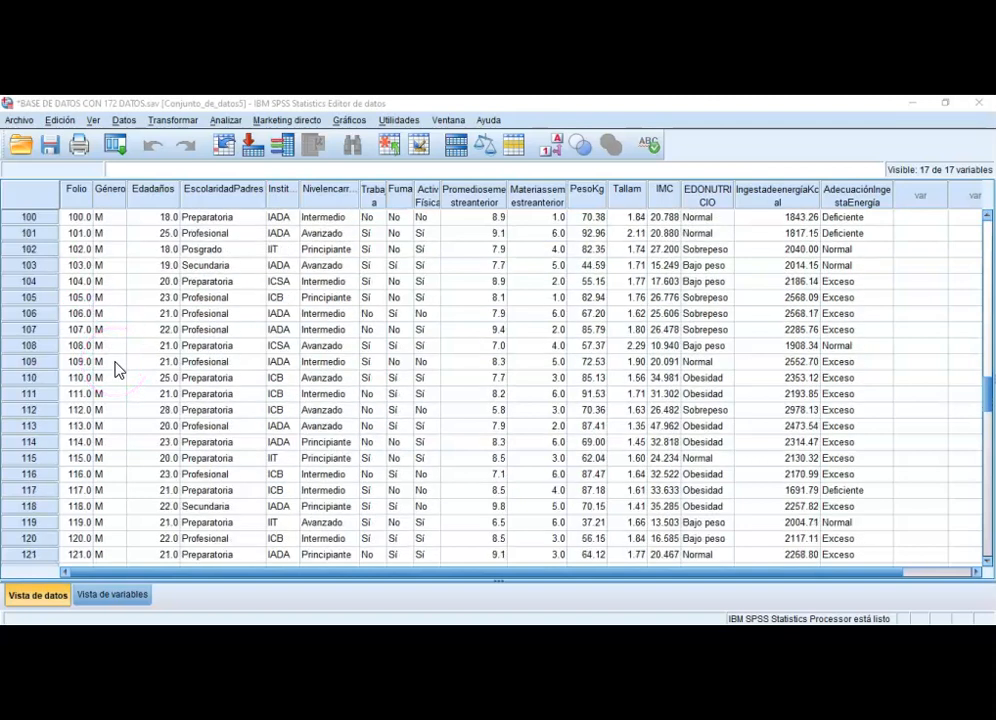
scroll(110, 372, "down", 1)
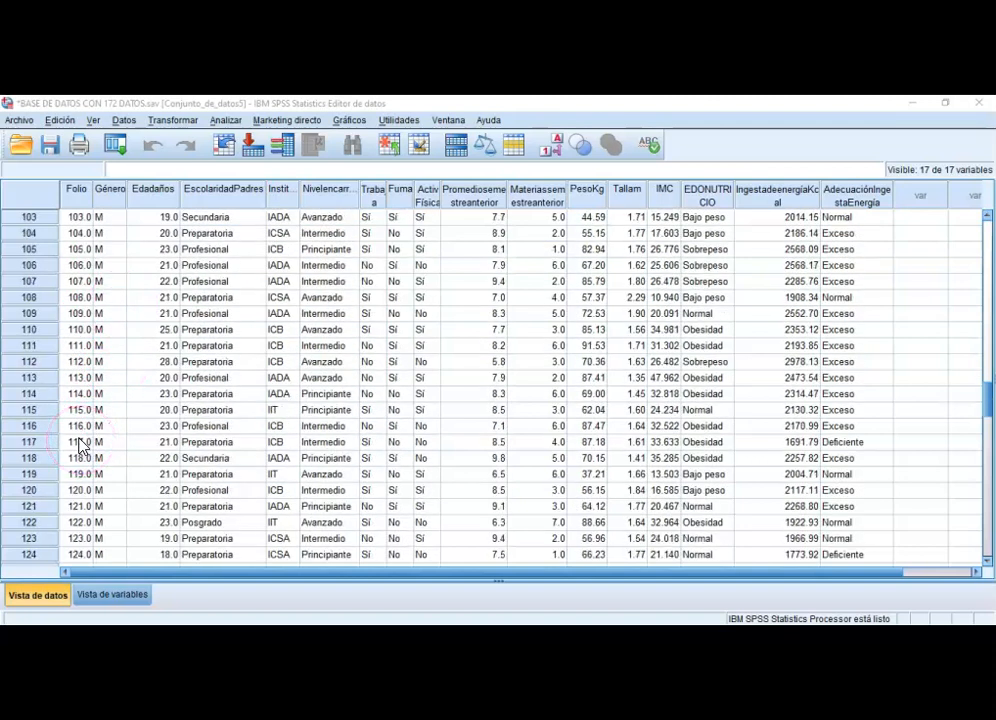
scroll(80, 446, "down", 1)
scroll(80, 446, "down", 1)
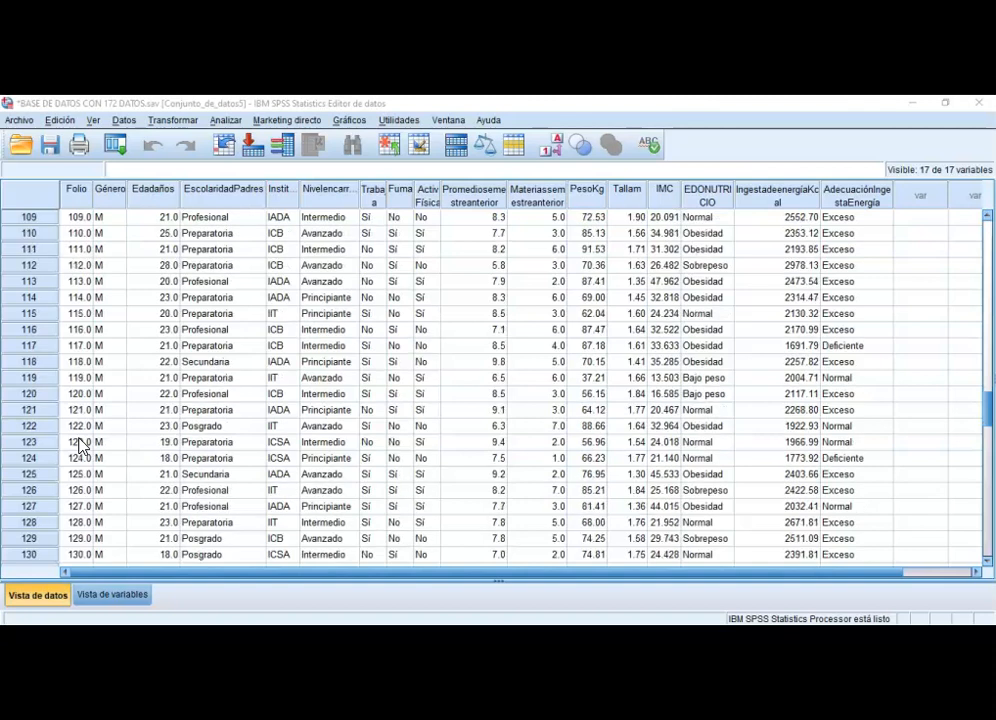
scroll(80, 446, "down", 1)
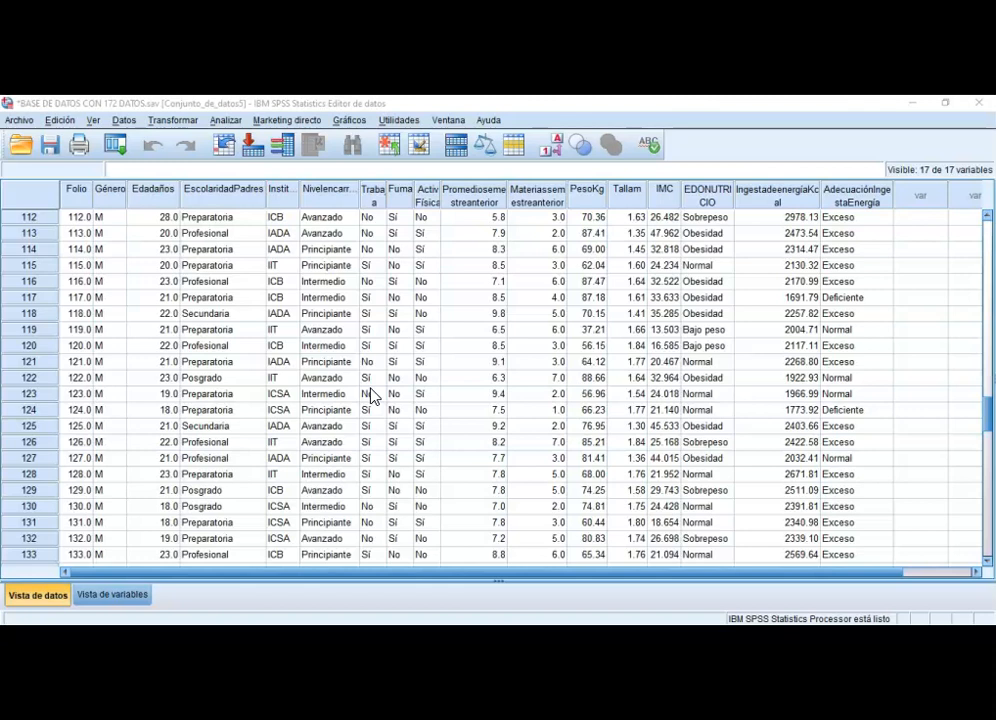
Split the 172-case file by Género, organizing the results by groups.
left_click(125, 121)
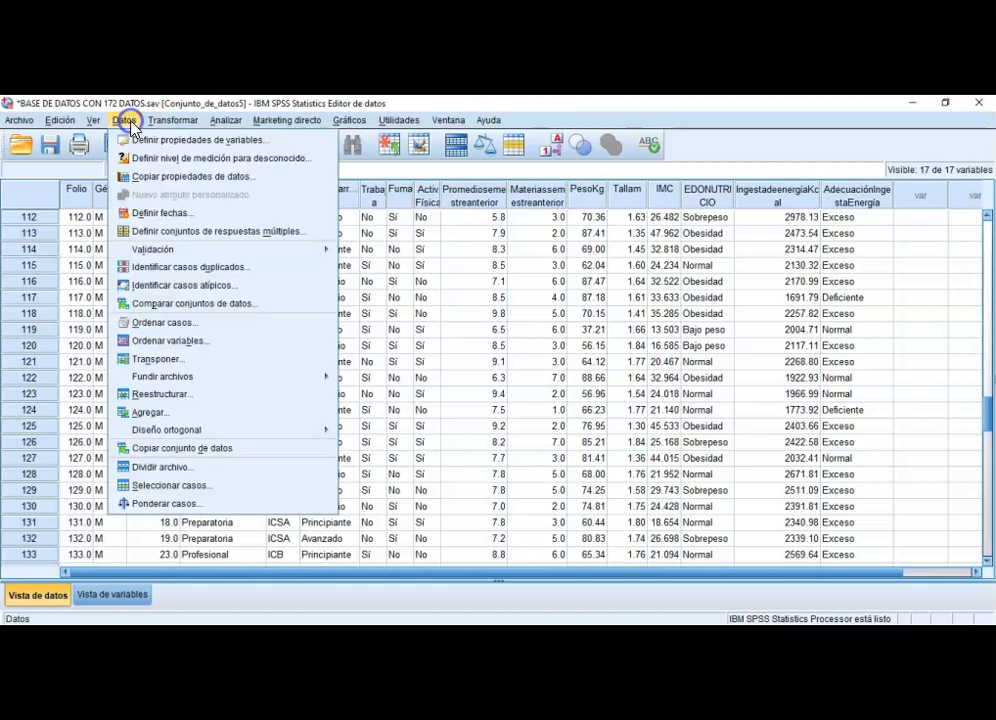
left_click(165, 467)
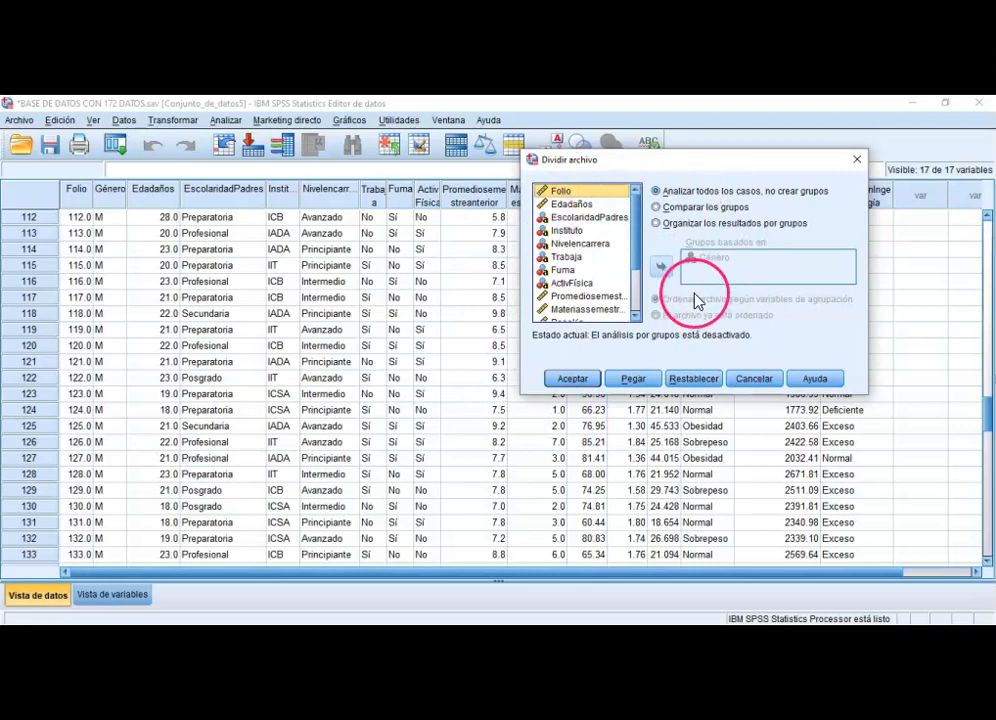
left_click(662, 224)
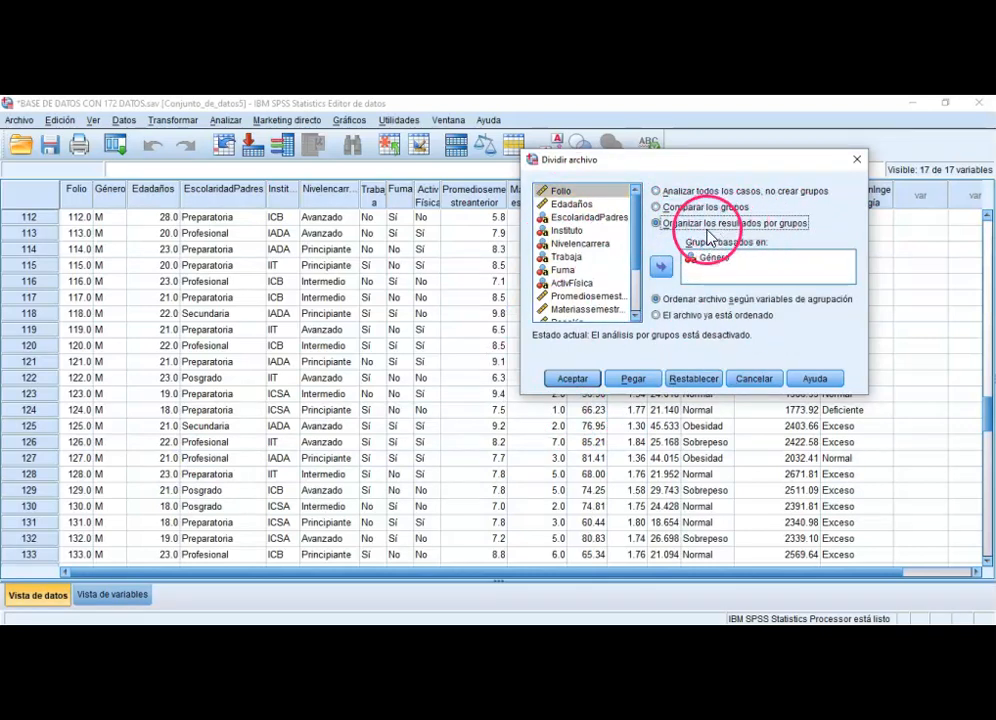
left_click(710, 258)
left_click(660, 268)
left_click(566, 215)
left_click(659, 267)
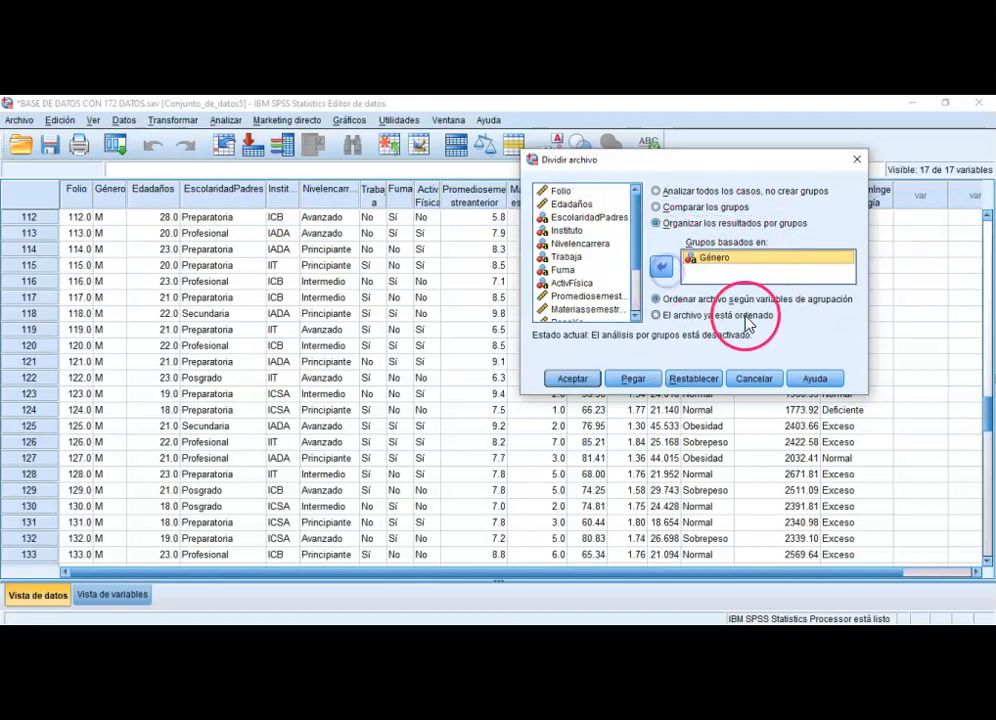
left_click(571, 385)
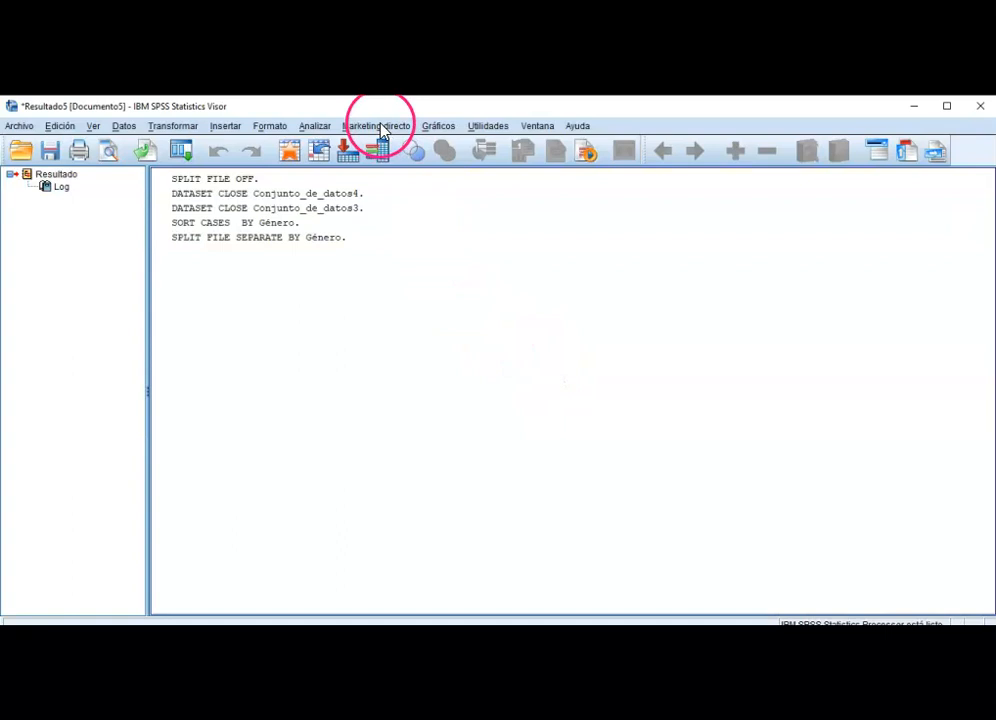
Run a one-sample Kolmogorov-Smirnov test on Promediosemestreanterior against the Normal distribution.
left_click(313, 127)
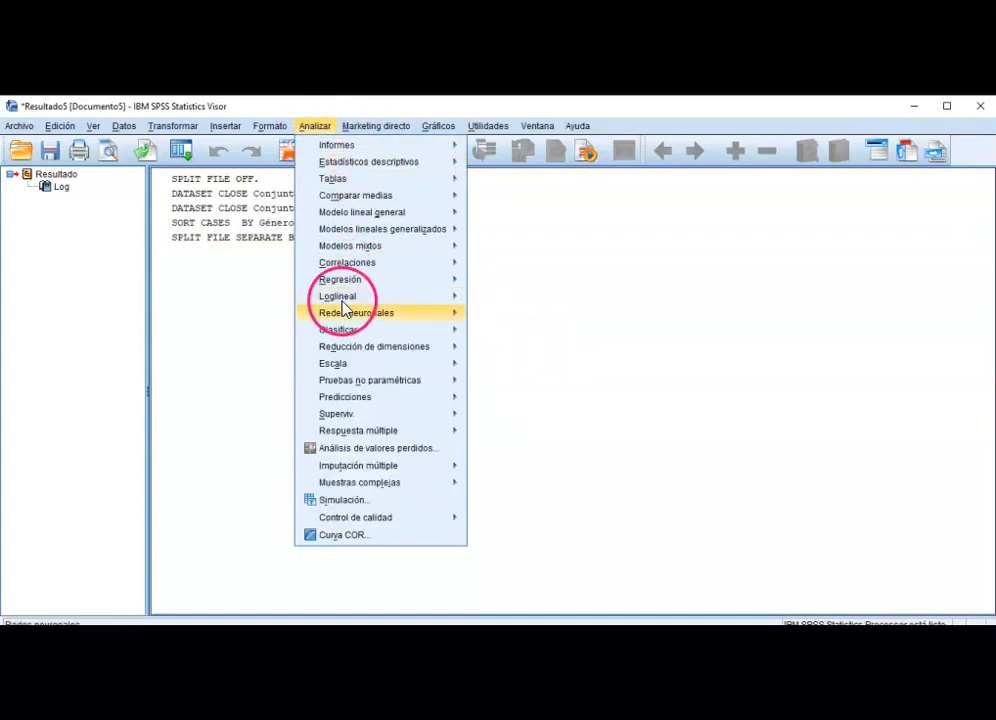
mouse_move(399, 383)
mouse_move(527, 439)
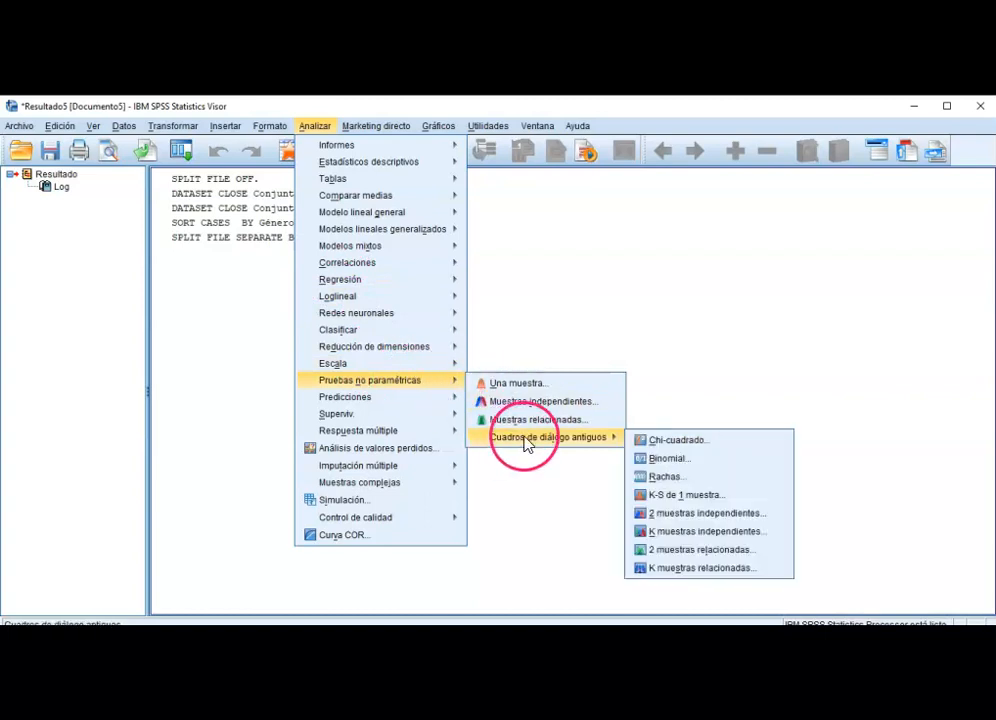
left_click(690, 497)
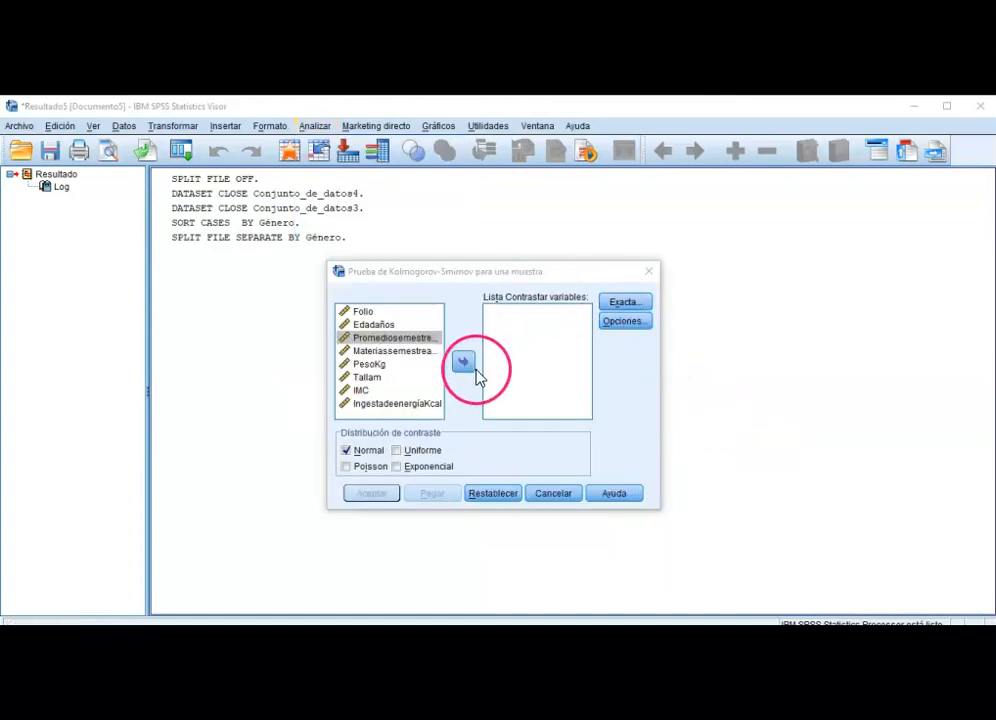
left_click(372, 340)
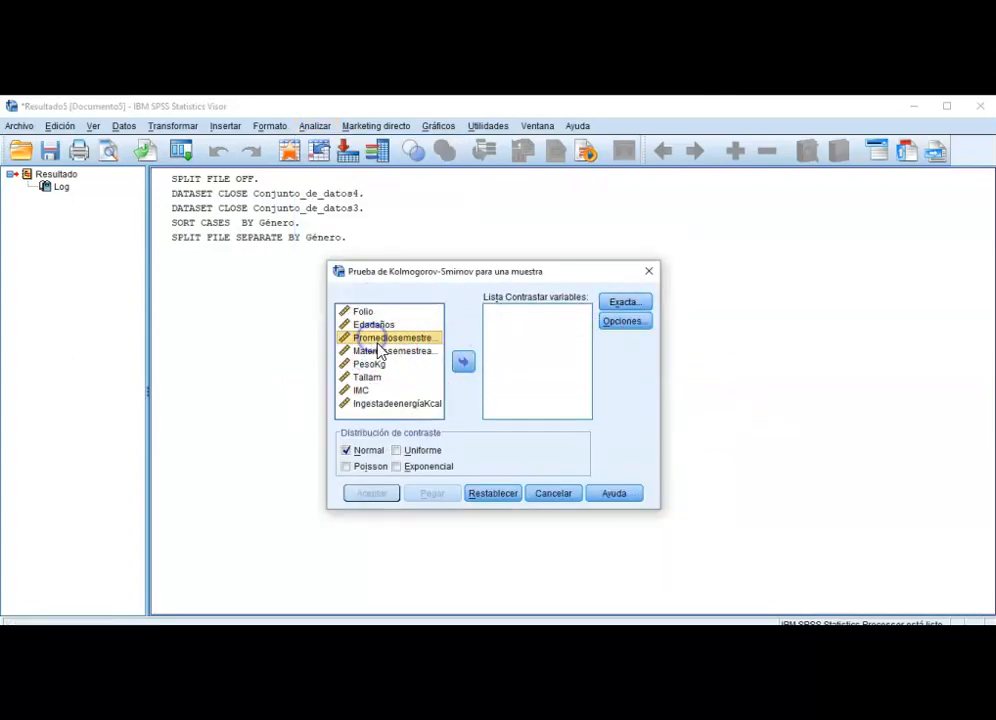
left_click(462, 363)
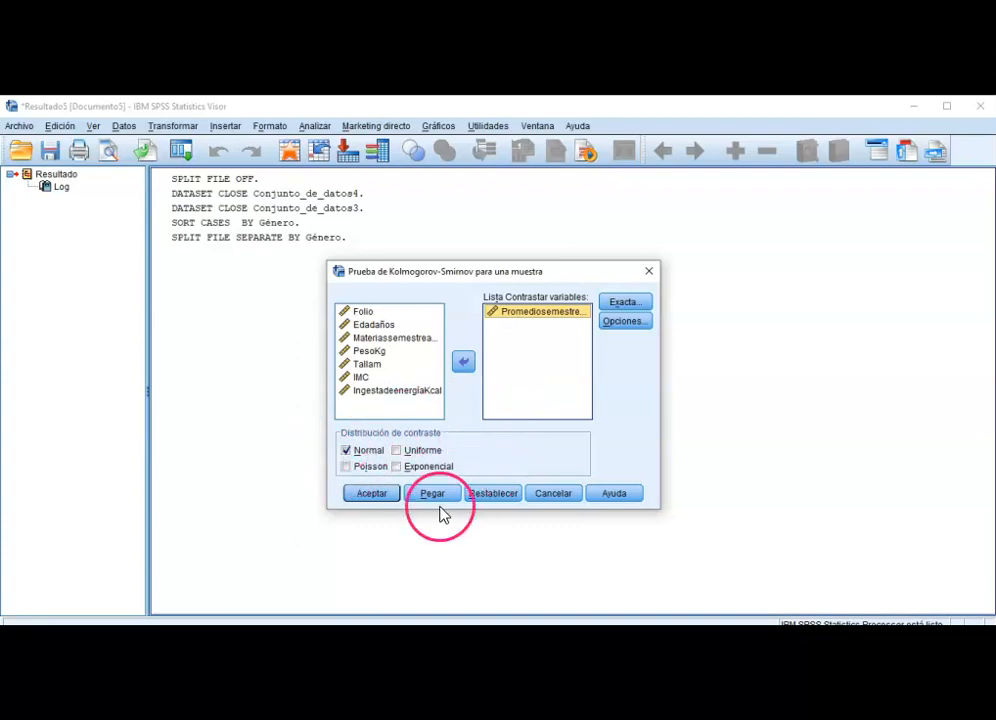
left_click(369, 497)
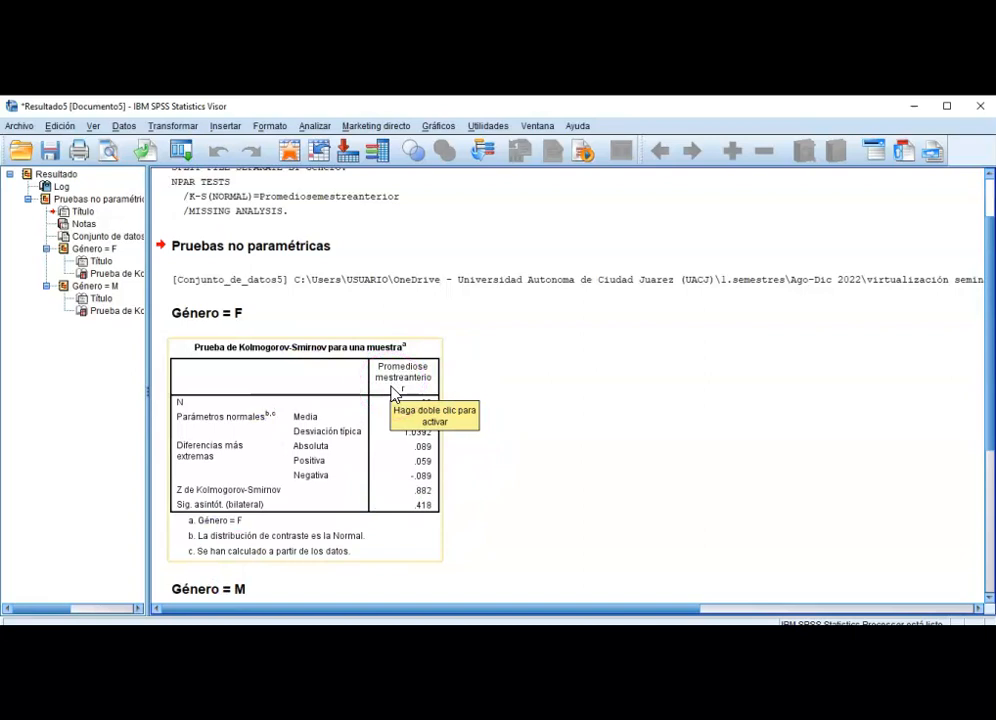
Examine the Kolmogorov-Smirnov asymptotic significance of Promediosemestreanterior for Género F and Género M in the output.
scroll(392, 393, "down", 2)
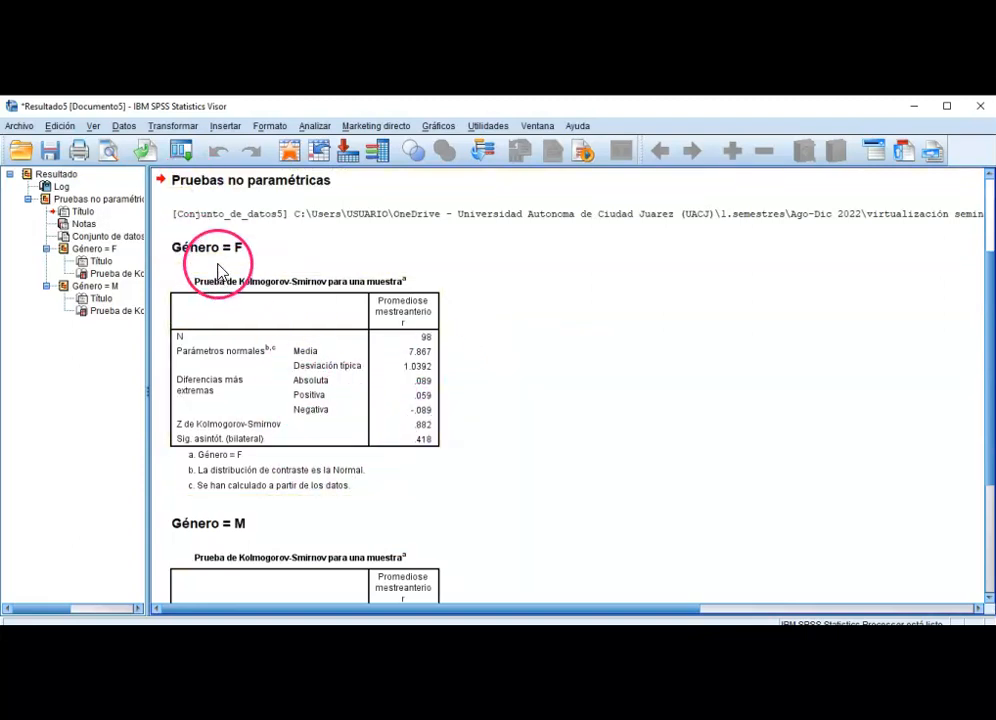
scroll(436, 425, "down", 3)
scroll(436, 447, "down", 2)
left_click(433, 445)
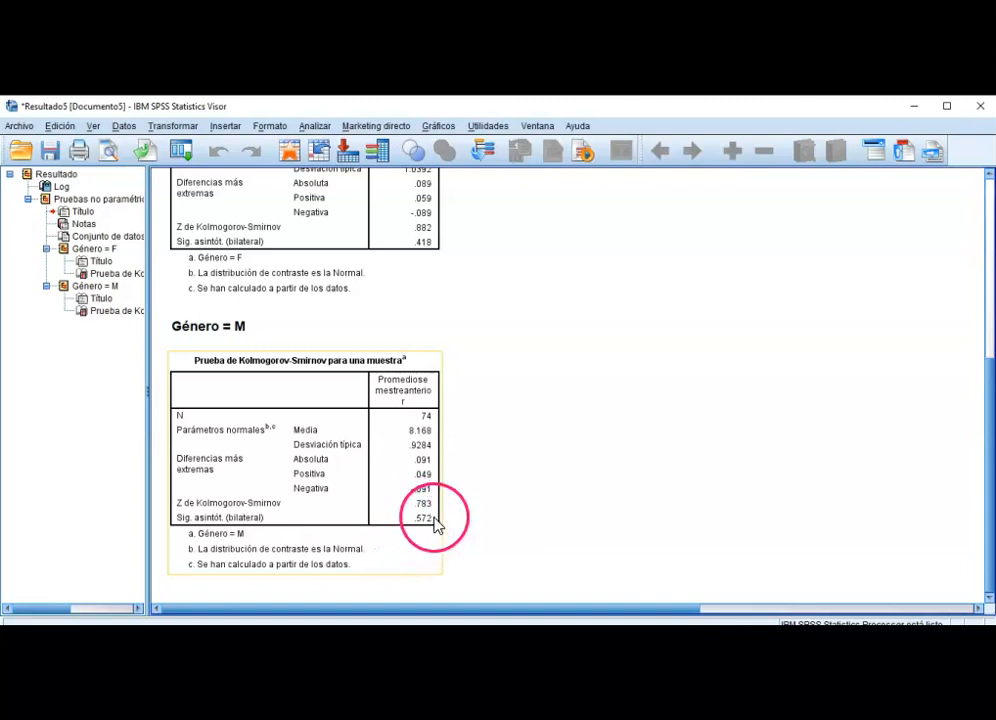
left_click(470, 500)
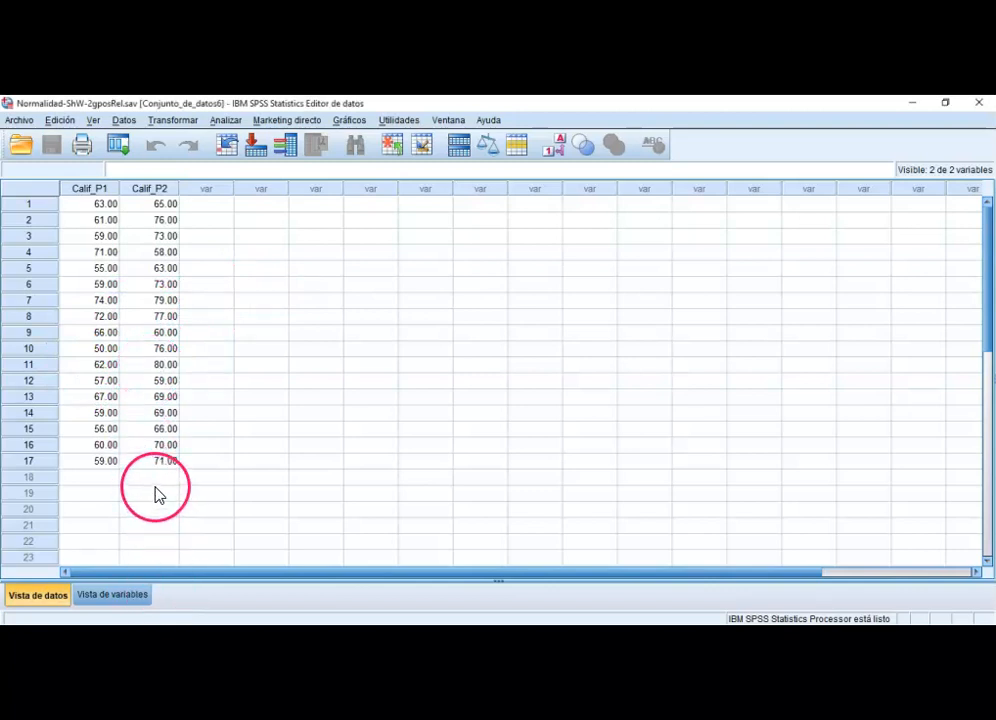
Define a third variable named Diferencia in the Normalidad-ShW-2gposRel dataset.
left_click(134, 604)
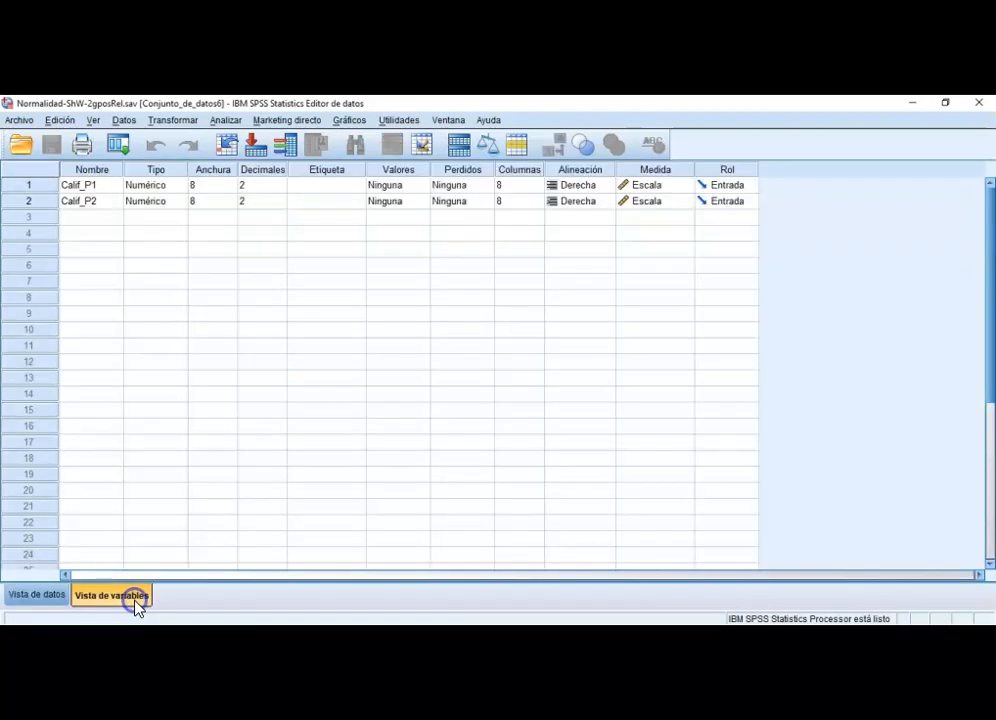
left_click(101, 218)
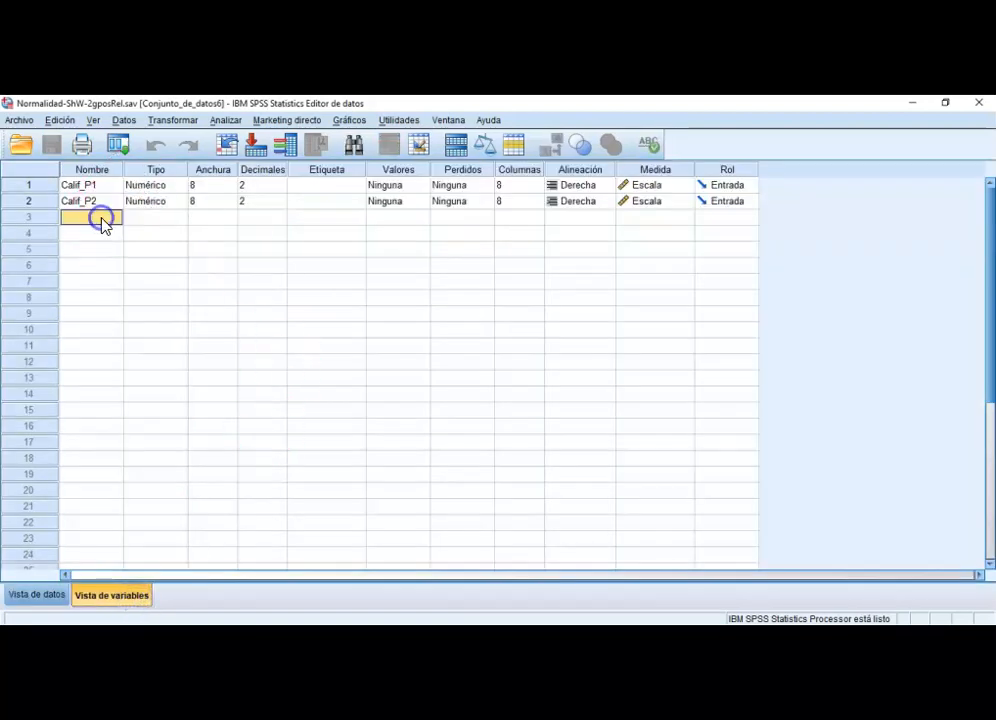
left_click(103, 217)
key("Caps_Lock")
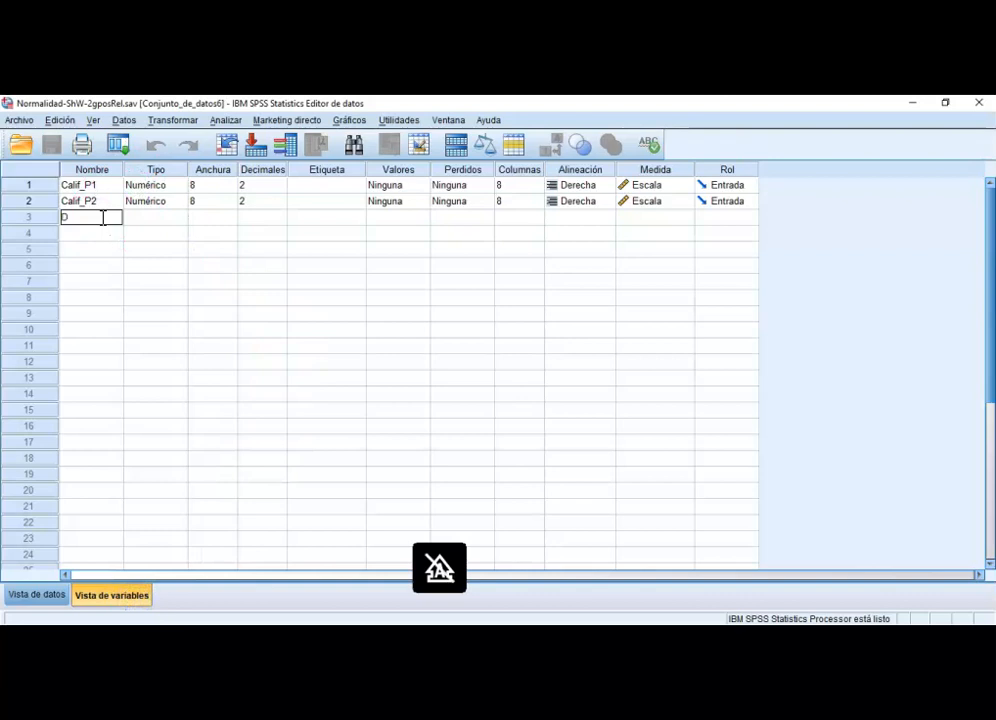
type("Diferencia")
key("Return")
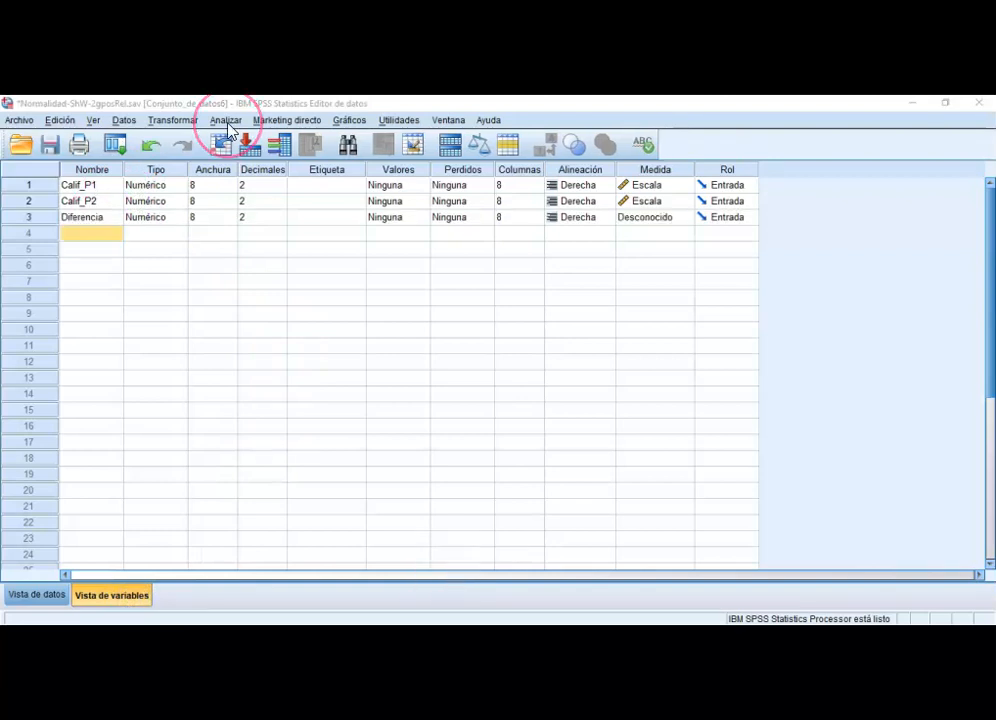
Compute the existing variable Diferencia as Calif_P2 - Calif_P1 for all cases.
left_click(174, 121)
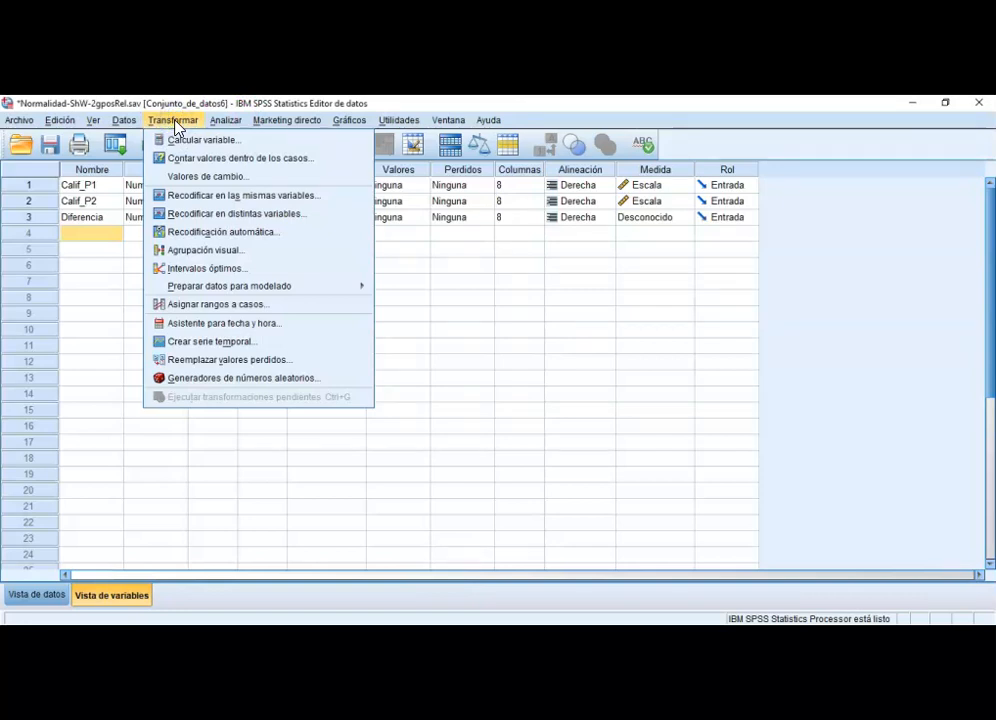
left_click(175, 140)
left_click(167, 193)
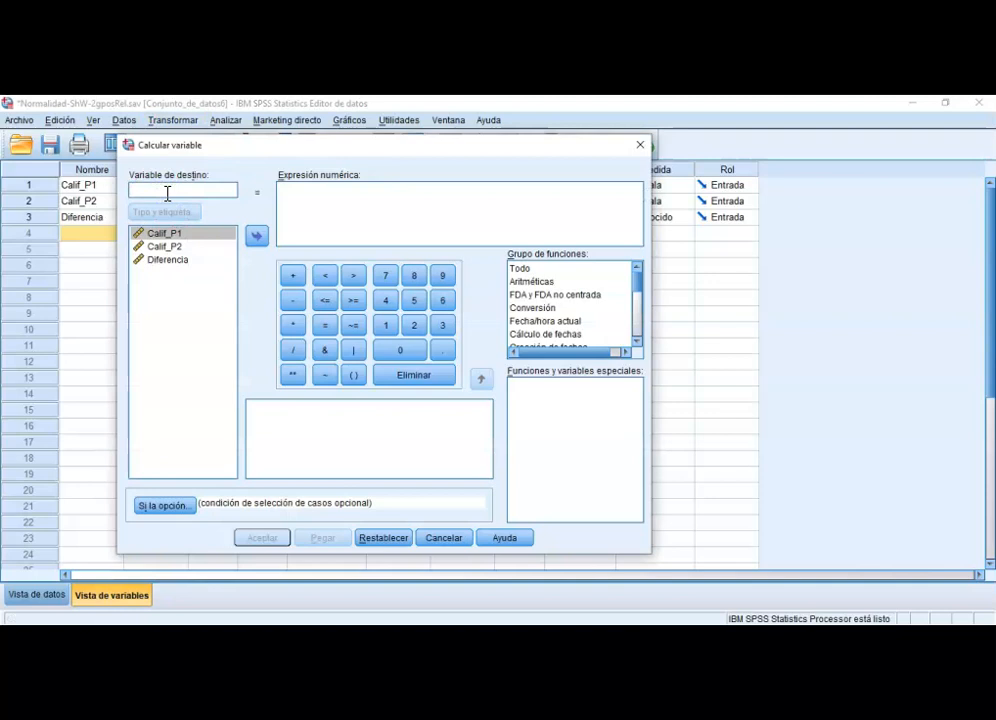
type("Diferencia")
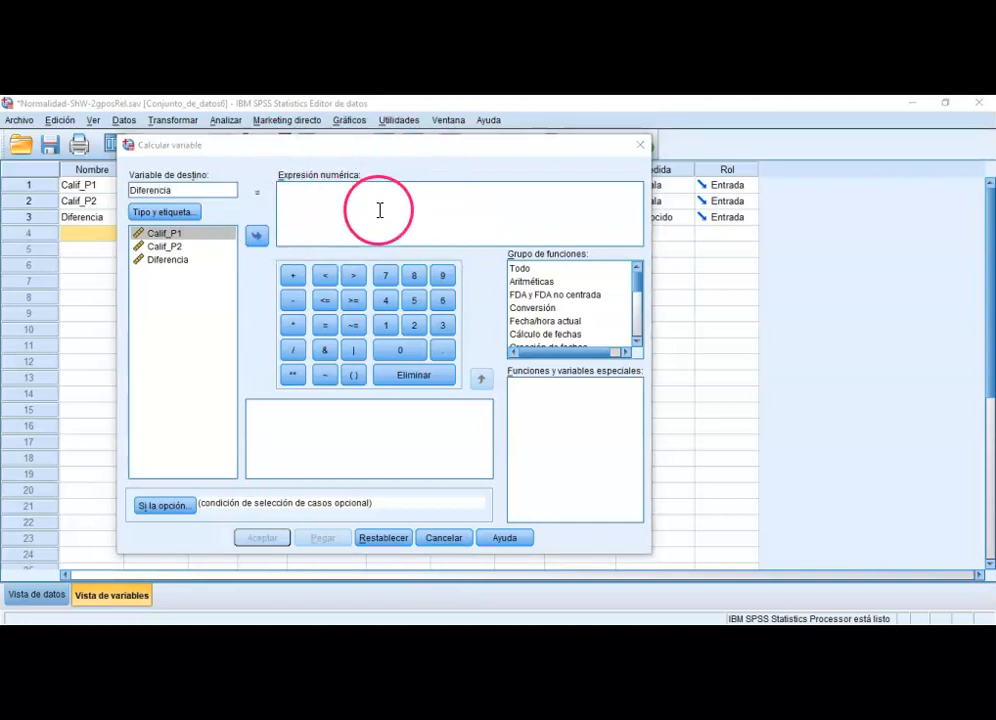
left_click(166, 247)
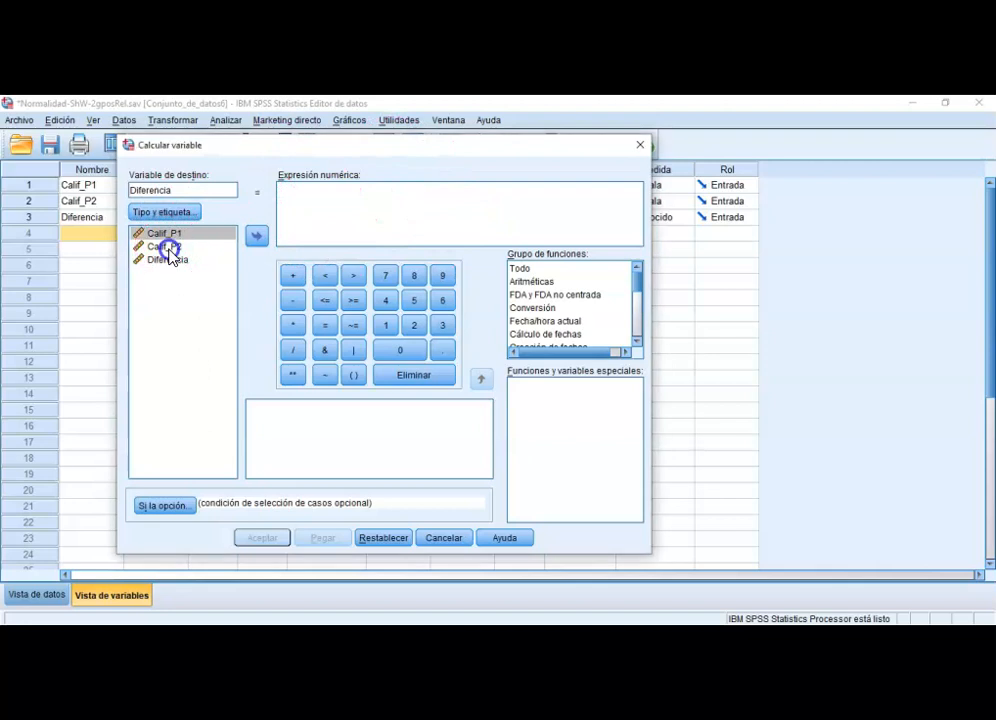
left_click(257, 237)
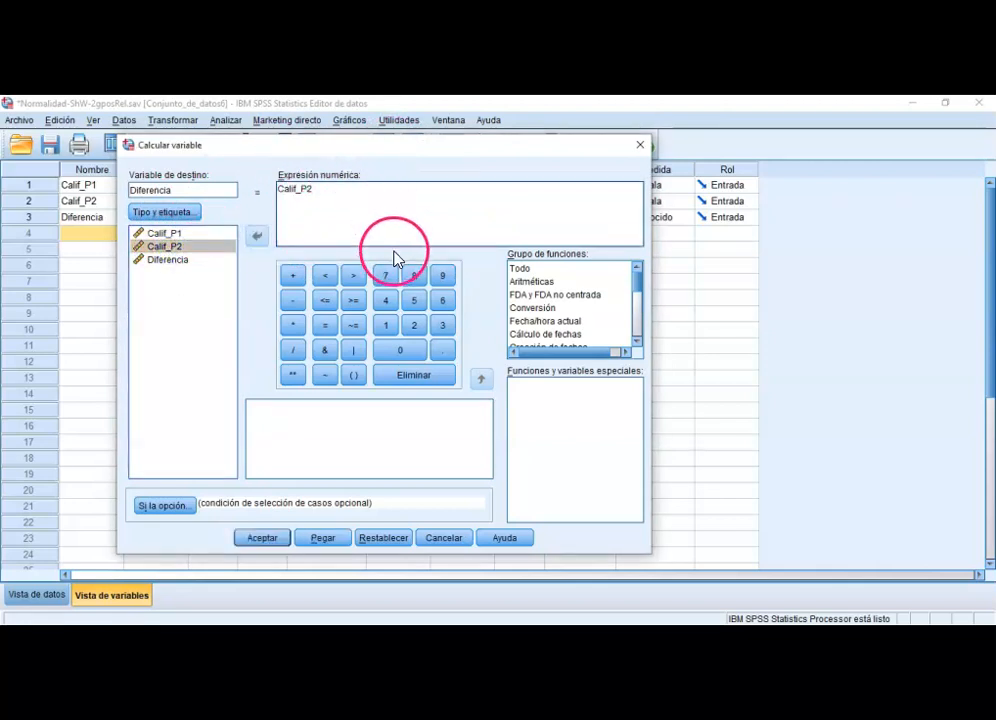
left_click(293, 300)
left_click(172, 234)
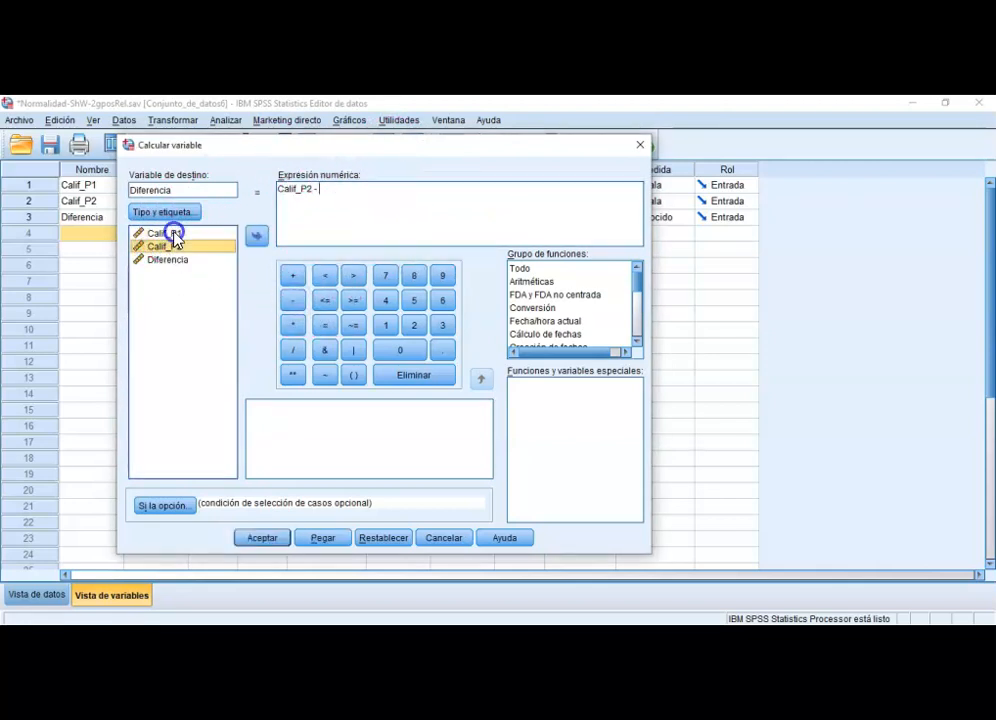
left_click(257, 236)
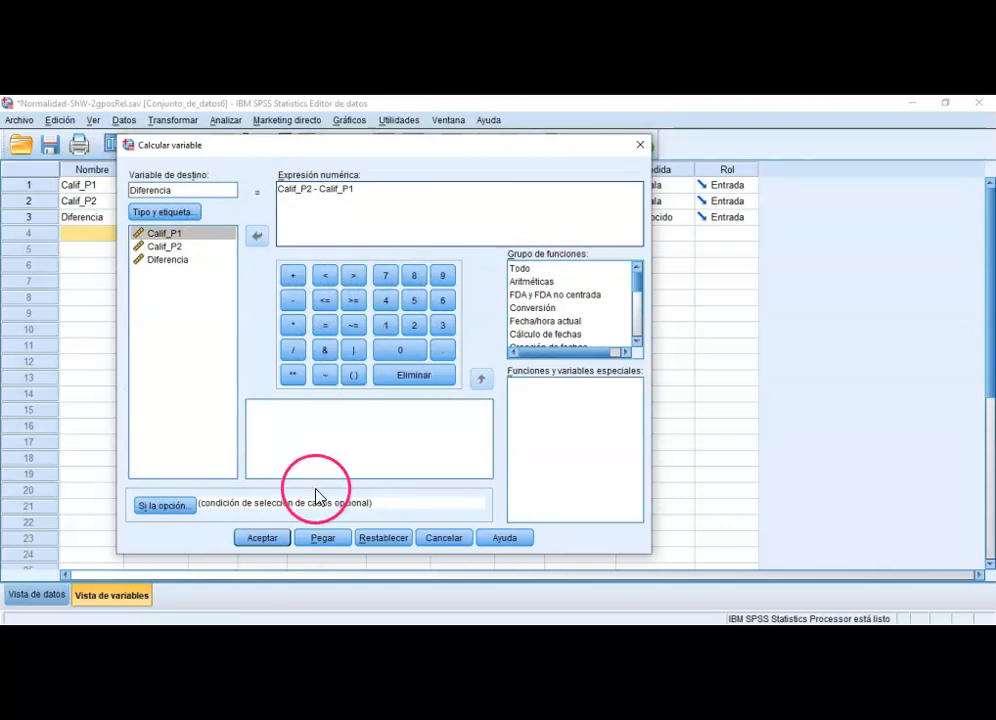
left_click(272, 538)
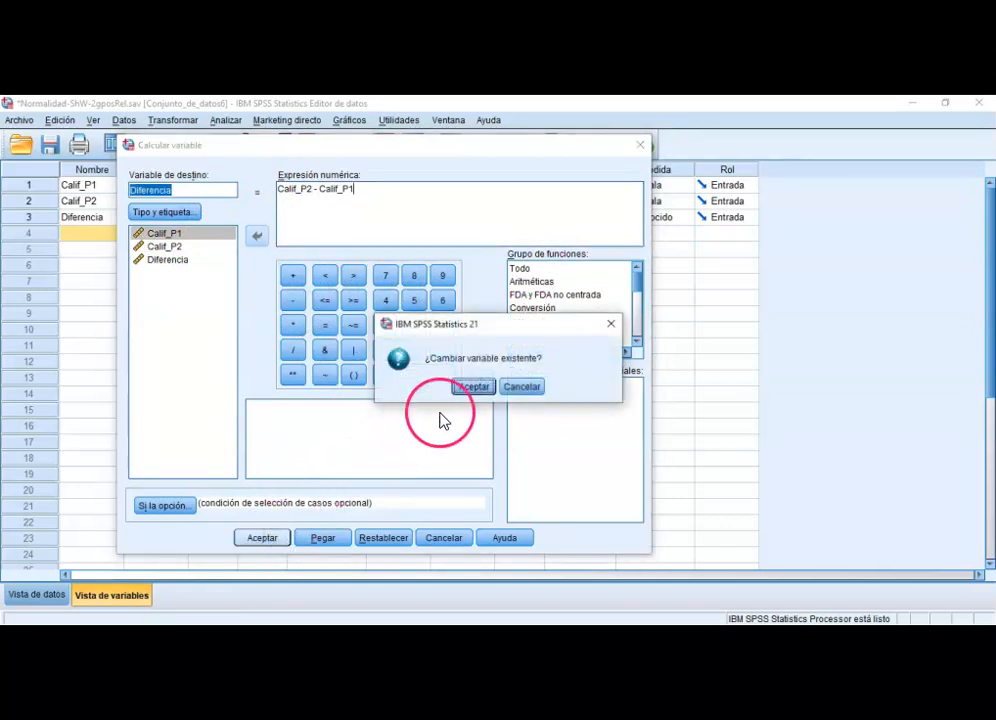
left_click(472, 387)
Set up an Explorar analysis with Diferencia as the dependent variable.
left_click(228, 120)
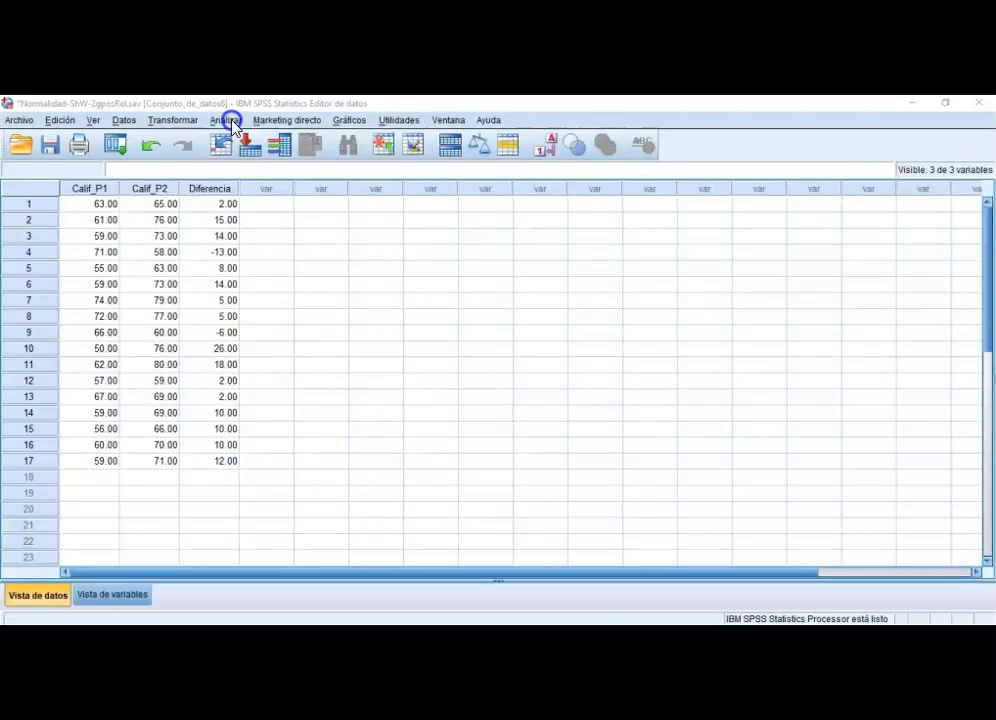
mouse_move(245, 156)
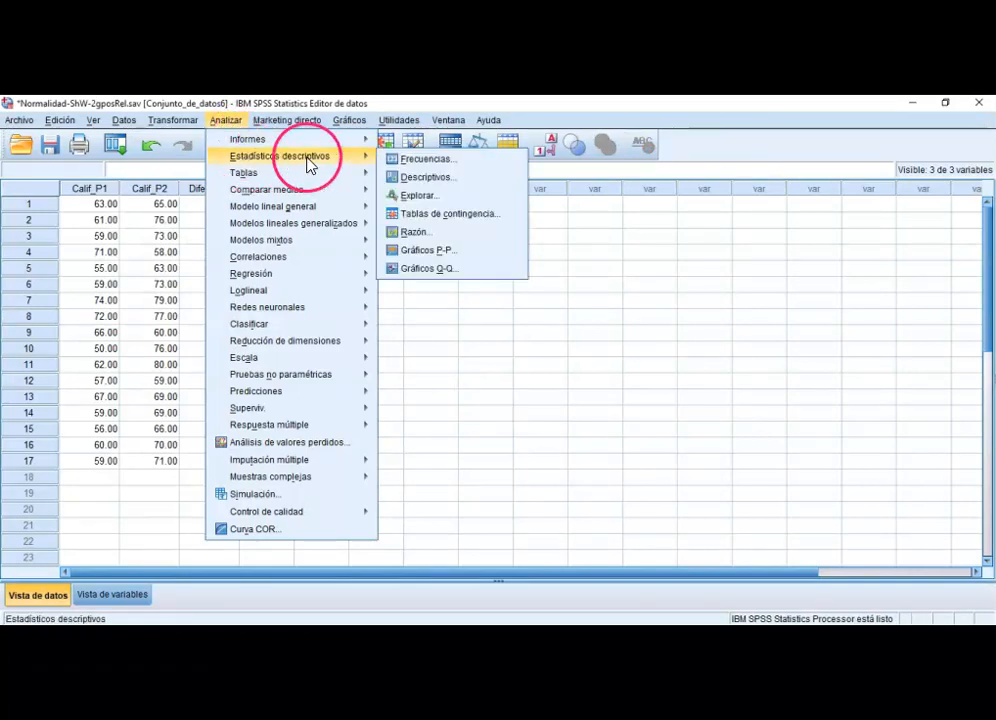
left_click(427, 195)
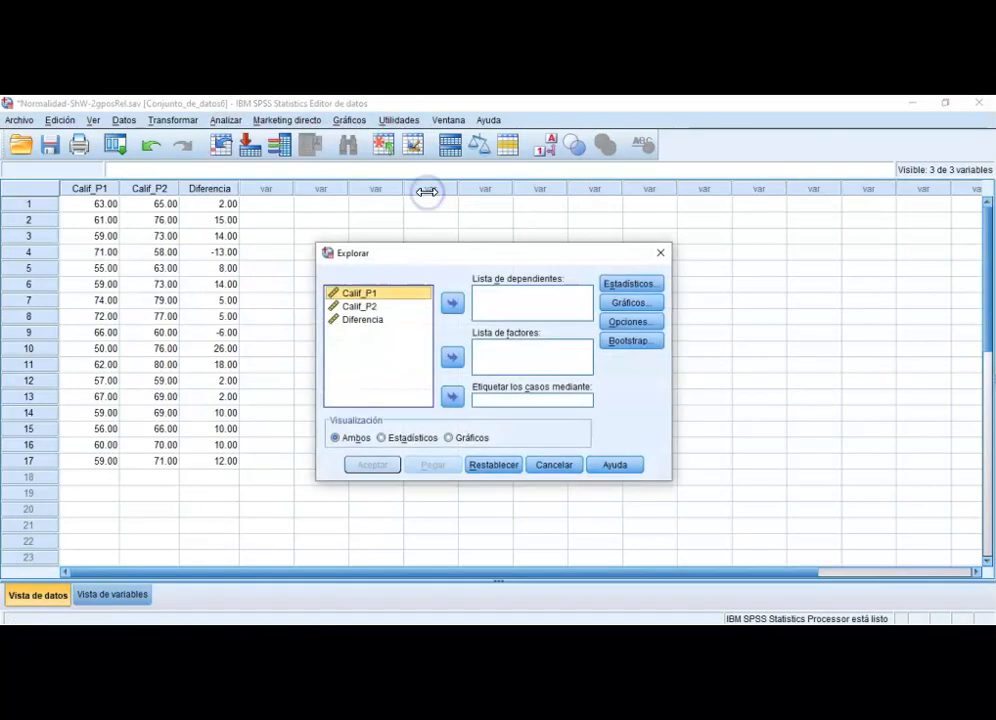
left_click(362, 326)
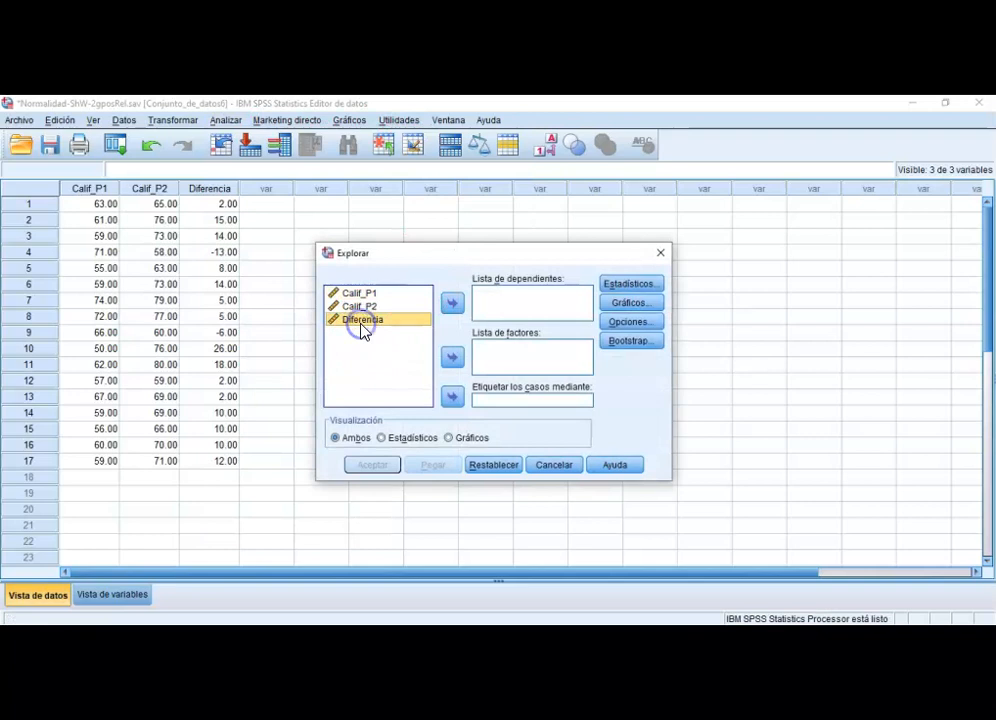
left_click(452, 306)
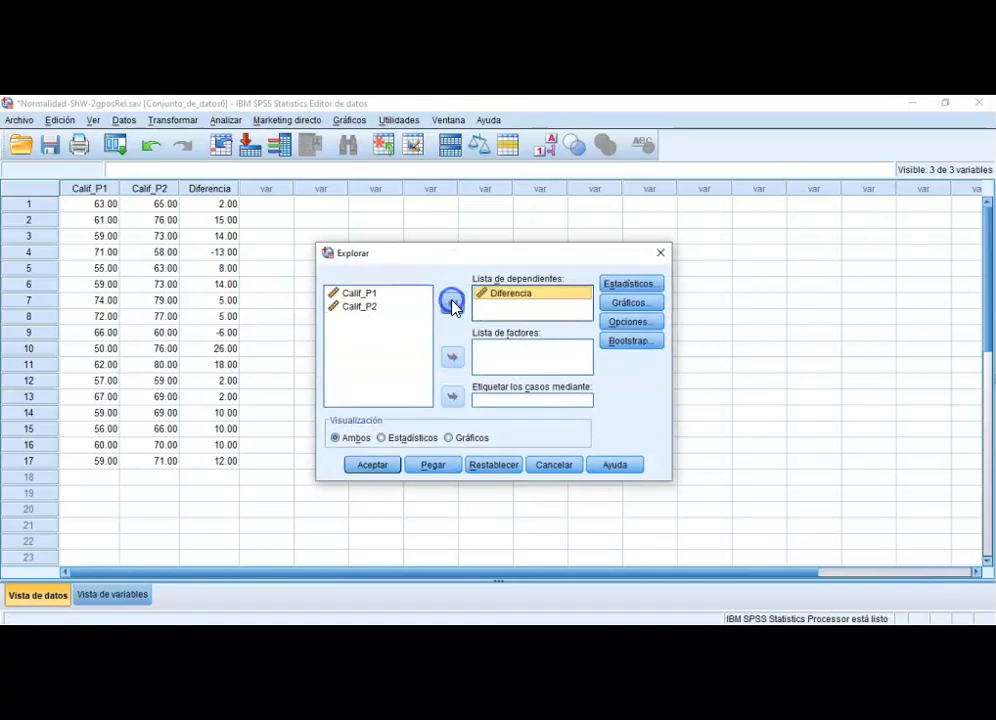
Include plots with normality tests in the Diferencia exploration and run the analysis.
left_click(630, 302)
left_click(381, 348)
left_click(447, 462)
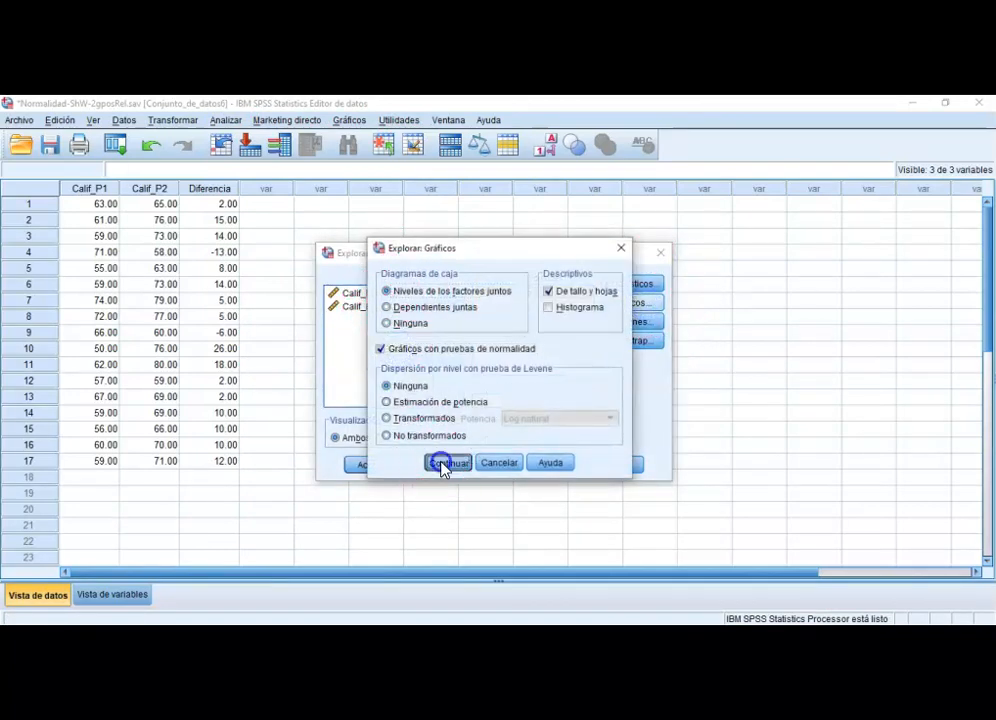
left_click(374, 465)
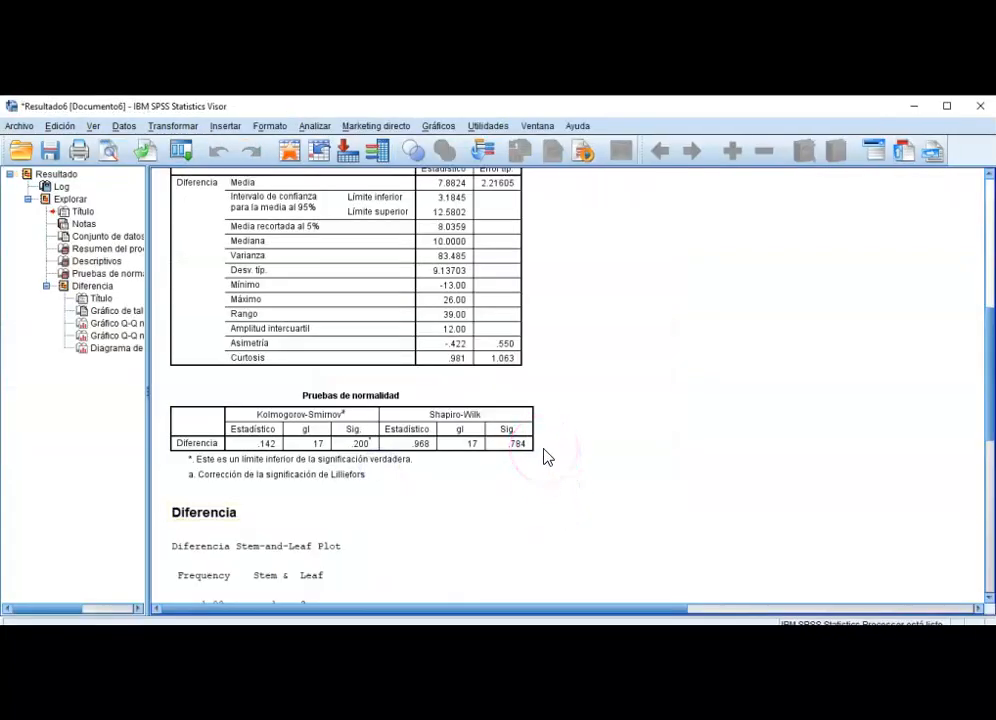
Examine the Shapiro-Wilk significance of Diferencia in the normality tests table.
left_click(530, 448)
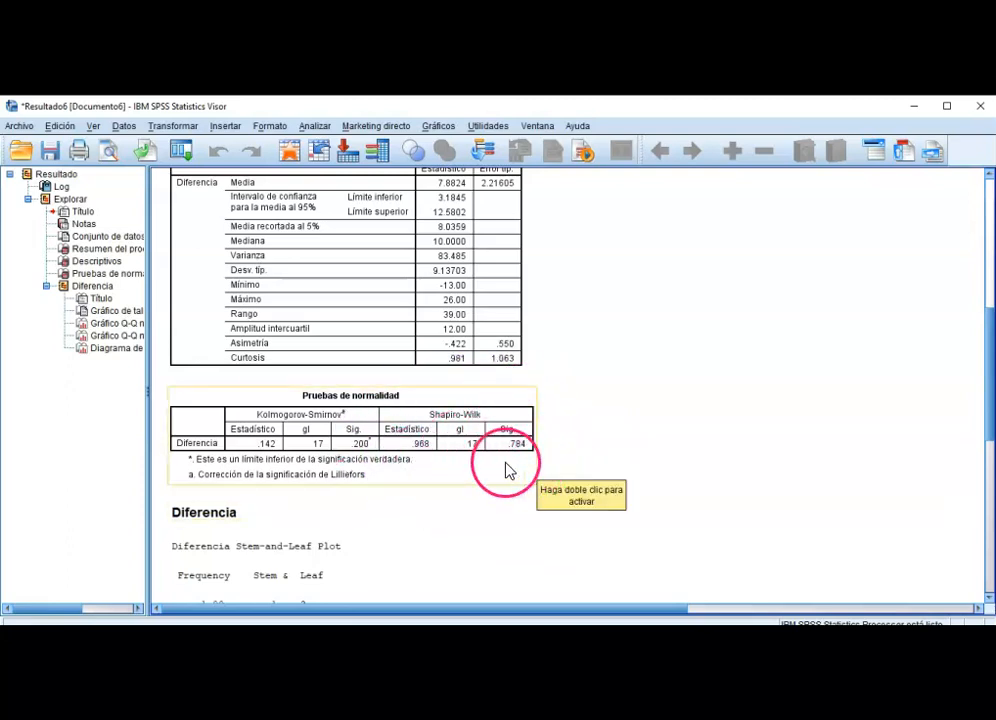
left_click(546, 457)
left_click(476, 438)
left_click(552, 462)
left_click(498, 436)
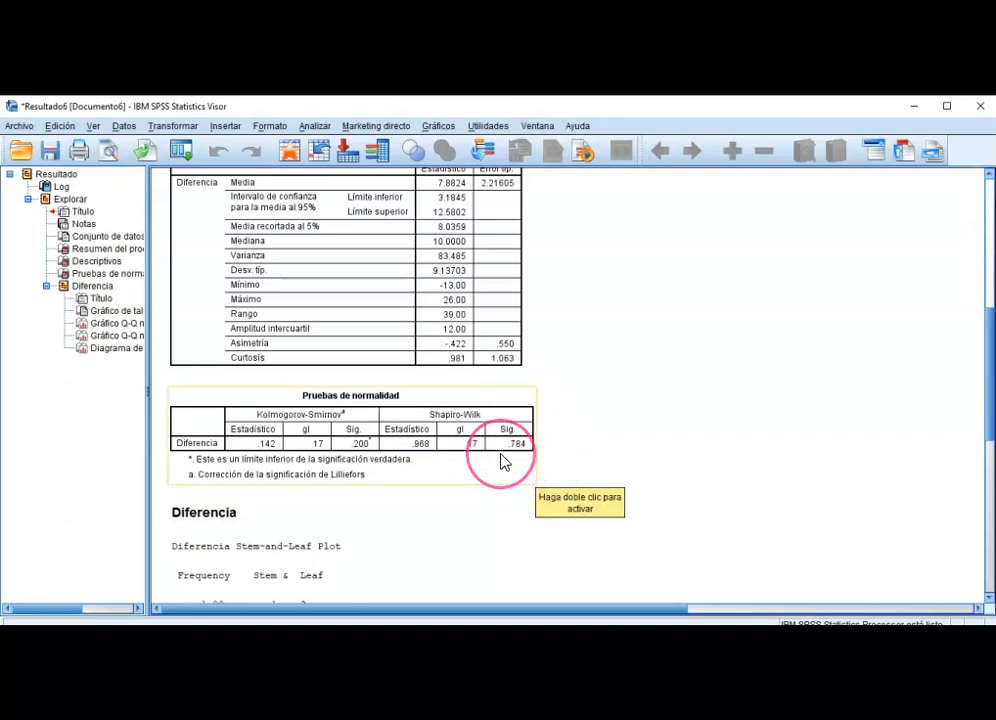
Run a related-samples T test on the Normalidad-ShW-2gposRel.sav data, pairing Calif_P1 with Calif_P2.
left_click(249, 527)
left_click(18, 589)
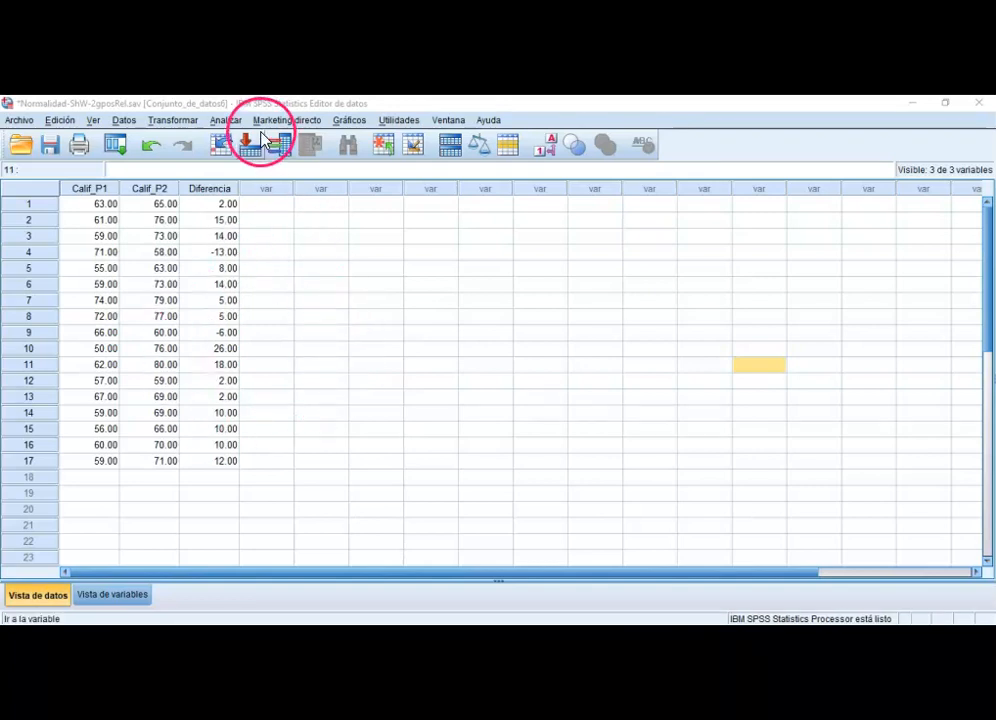
left_click(228, 121)
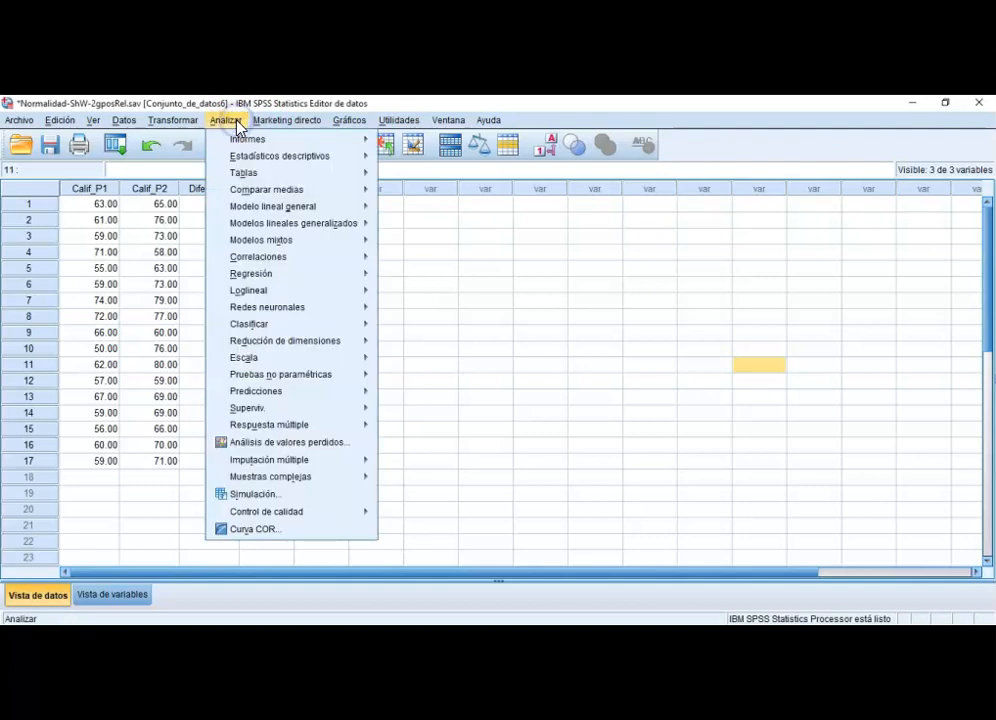
mouse_move(275, 193)
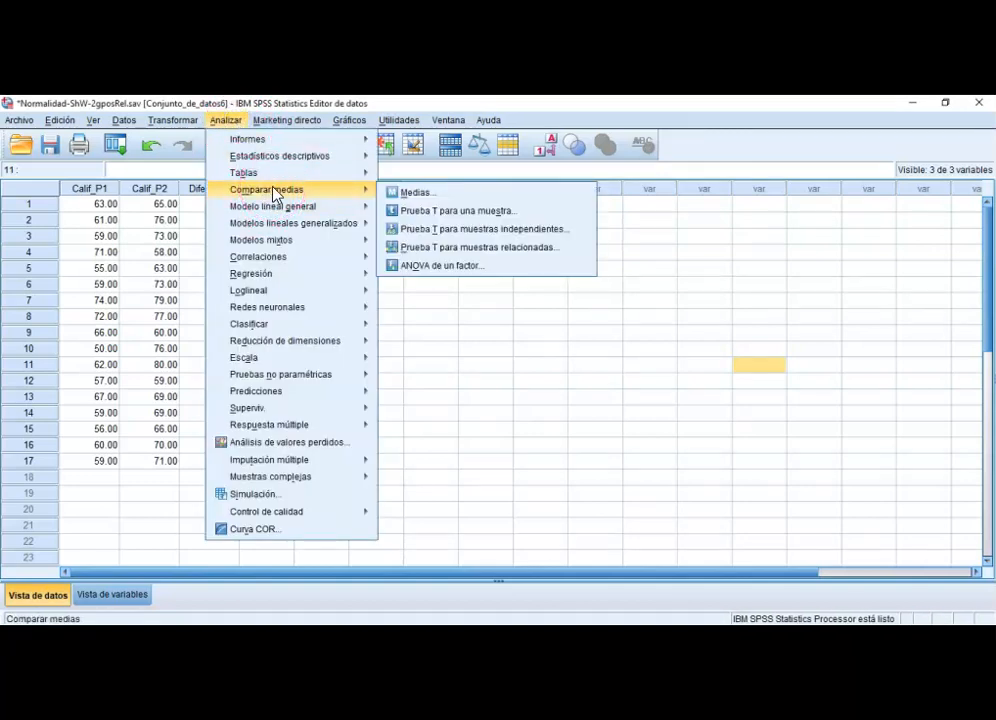
left_click(503, 255)
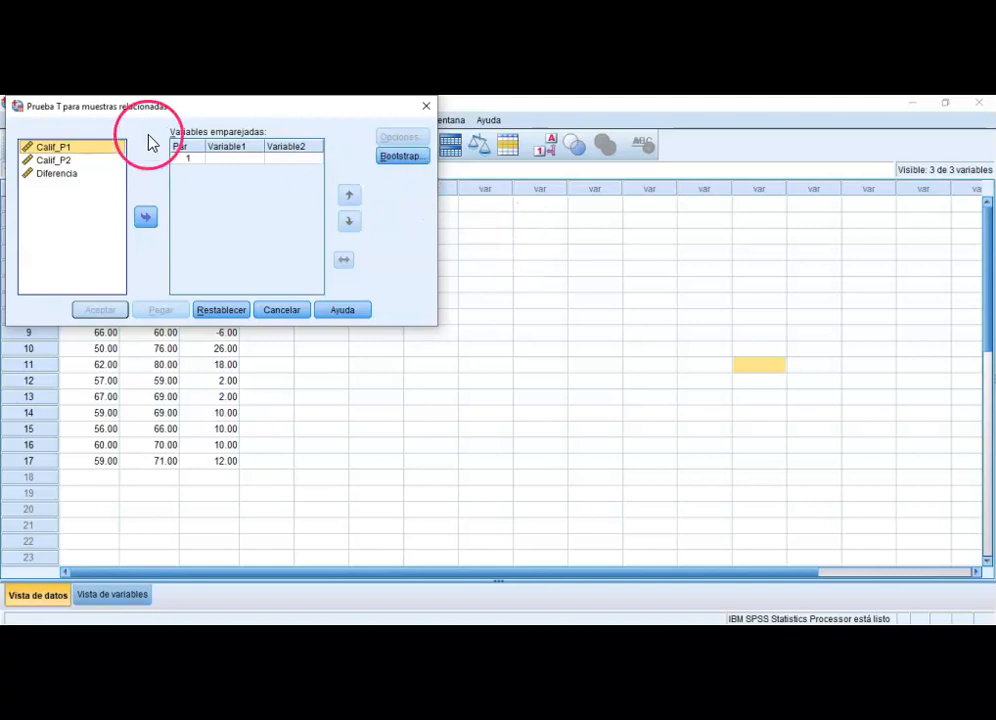
left_click(76, 162, "ctrl")
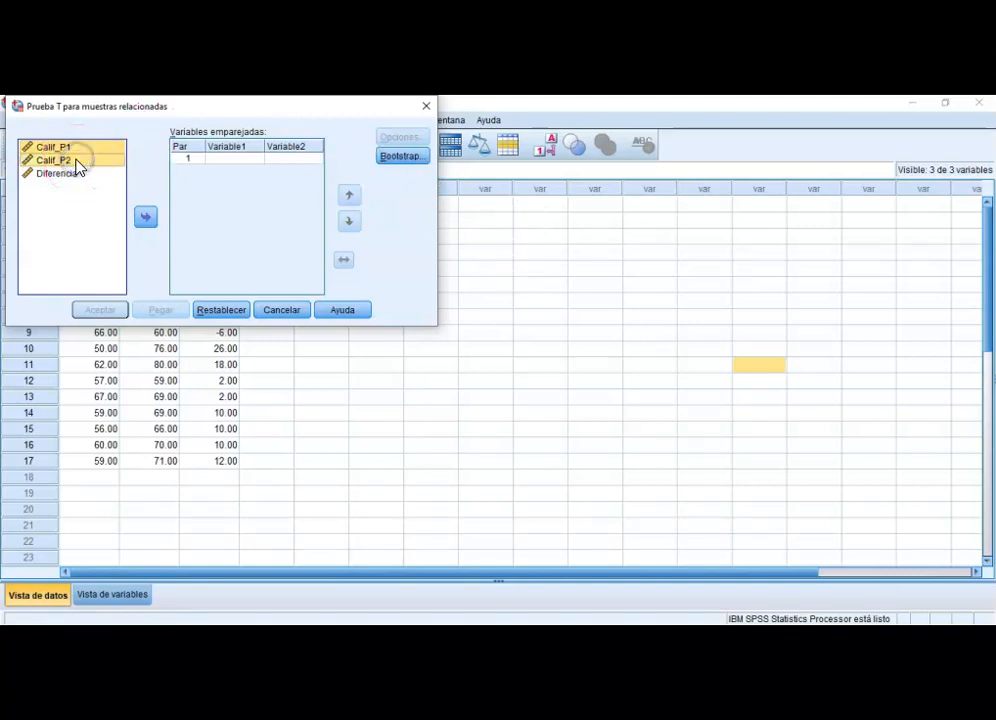
left_click(146, 218)
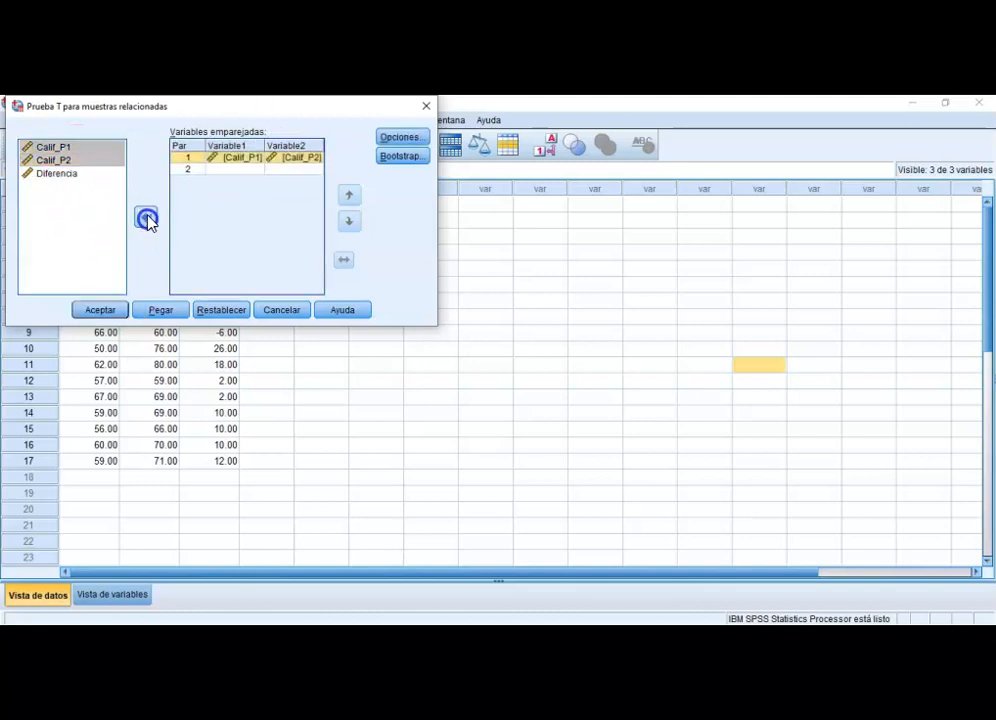
left_click(104, 312)
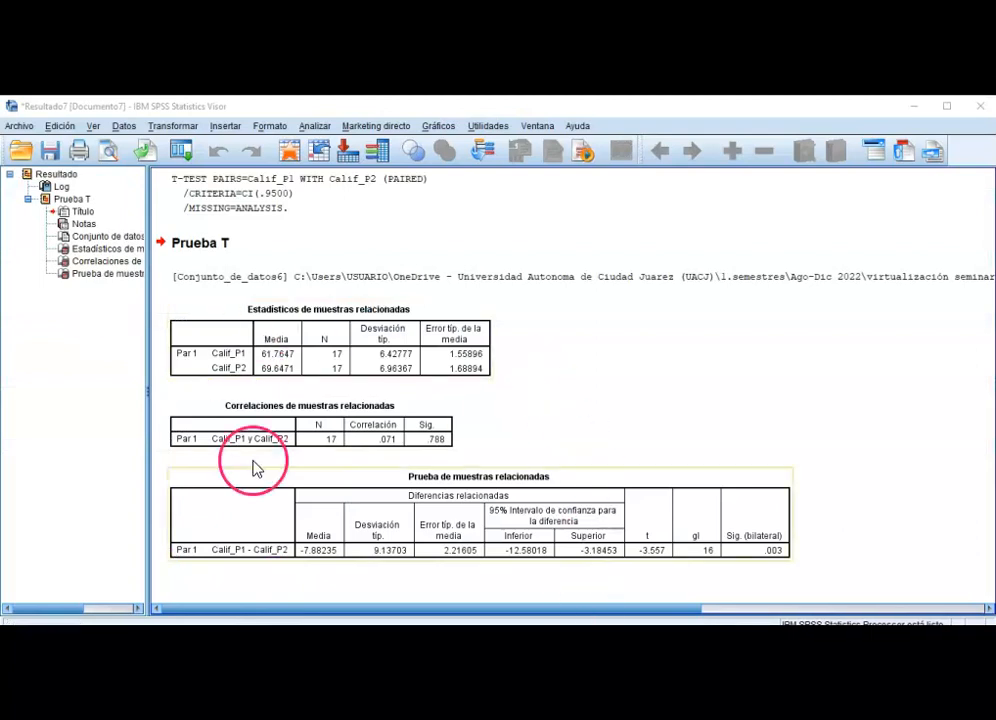
Examine the means of Calif_P1 and Calif_P2 and the bilateral significance in the related-samples test tables.
left_click(380, 418)
left_click(458, 333)
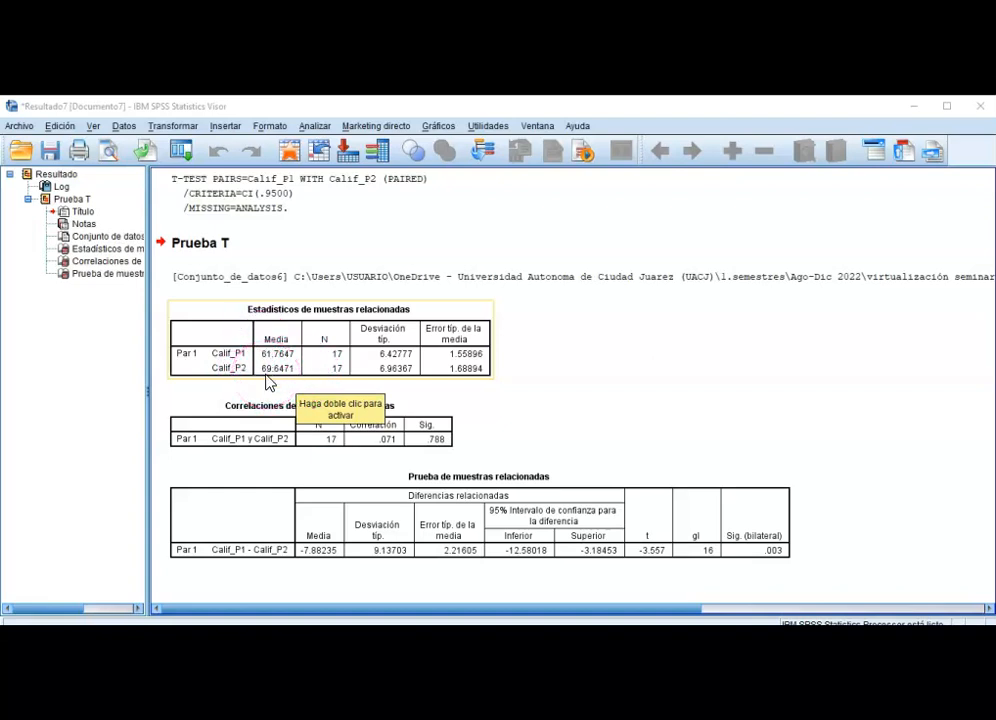
left_click(424, 514)
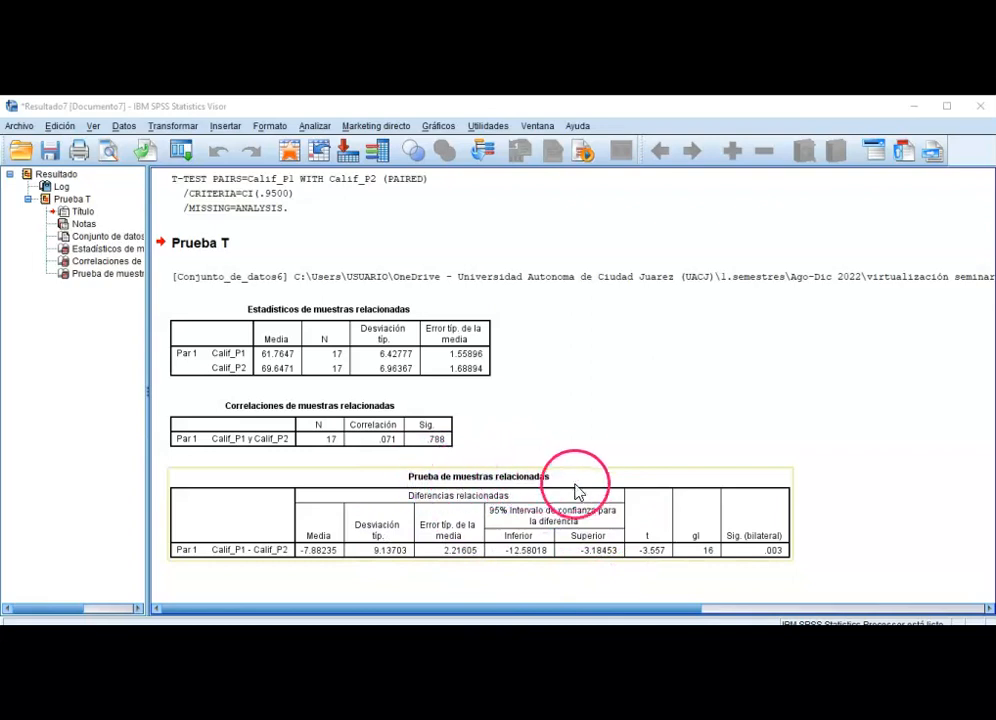
left_click(745, 590)
left_click(749, 549)
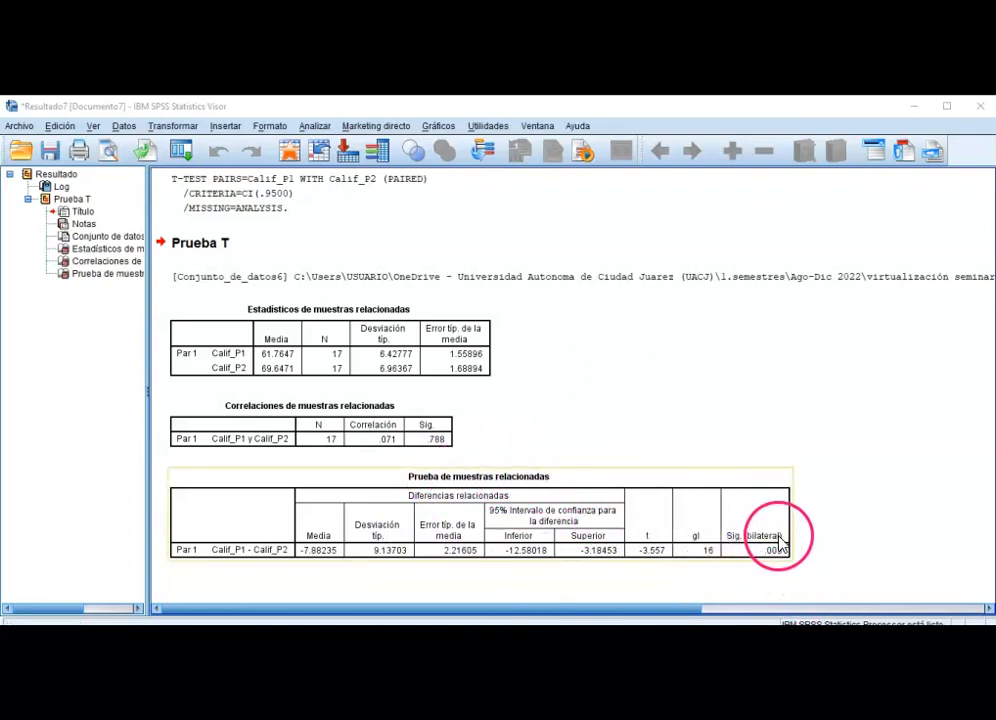
left_click(782, 574)
left_click(758, 560)
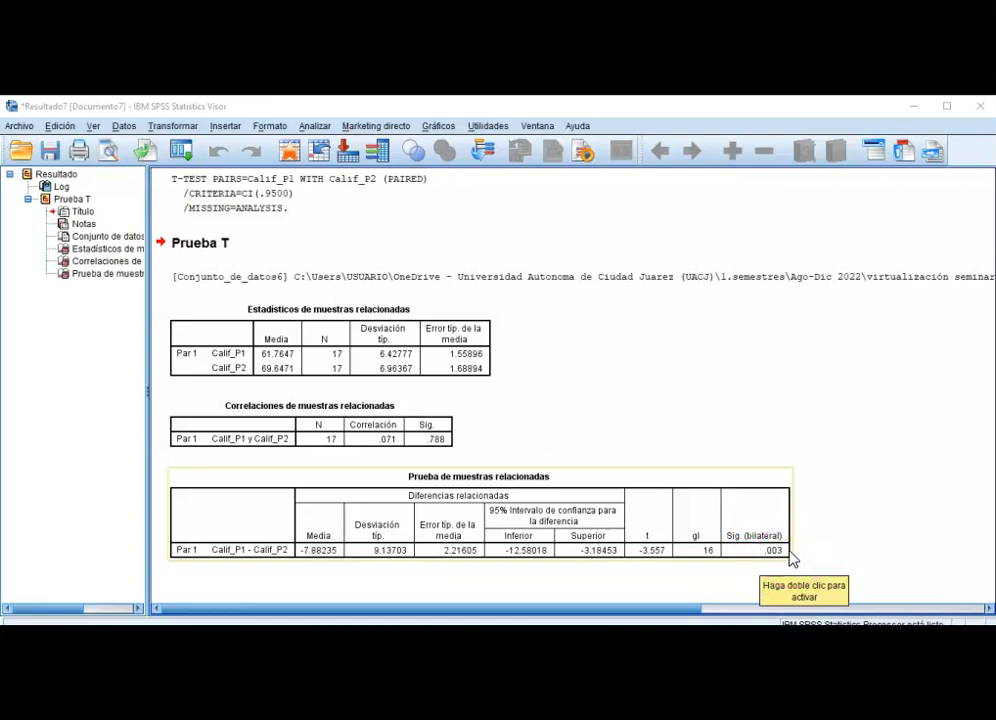
left_click(776, 545)
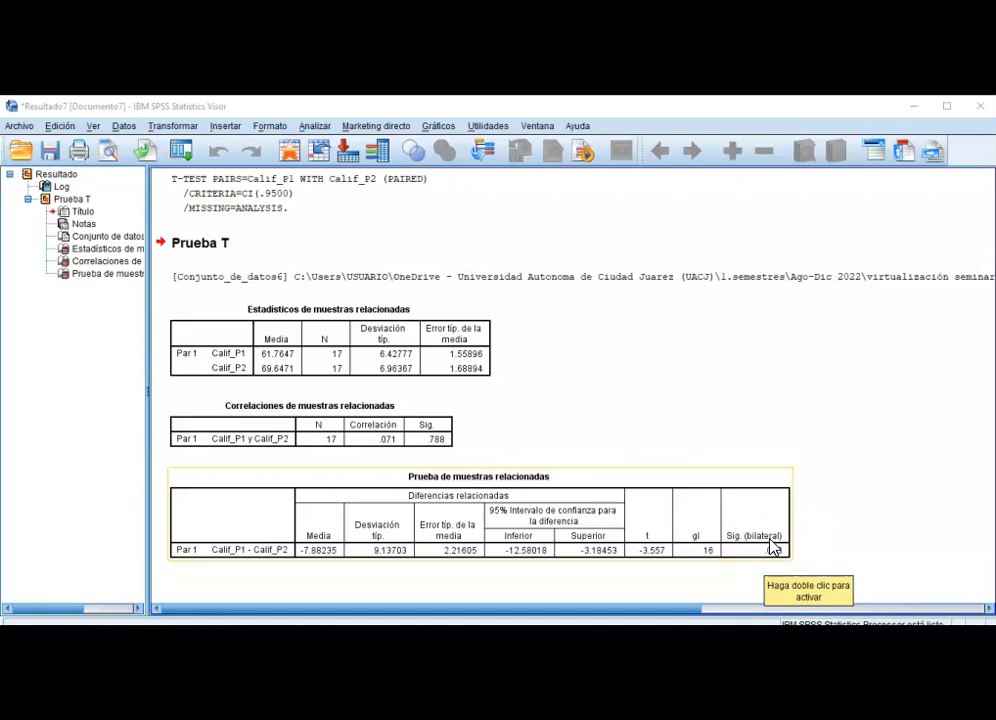
left_click(773, 530)
left_click(750, 545)
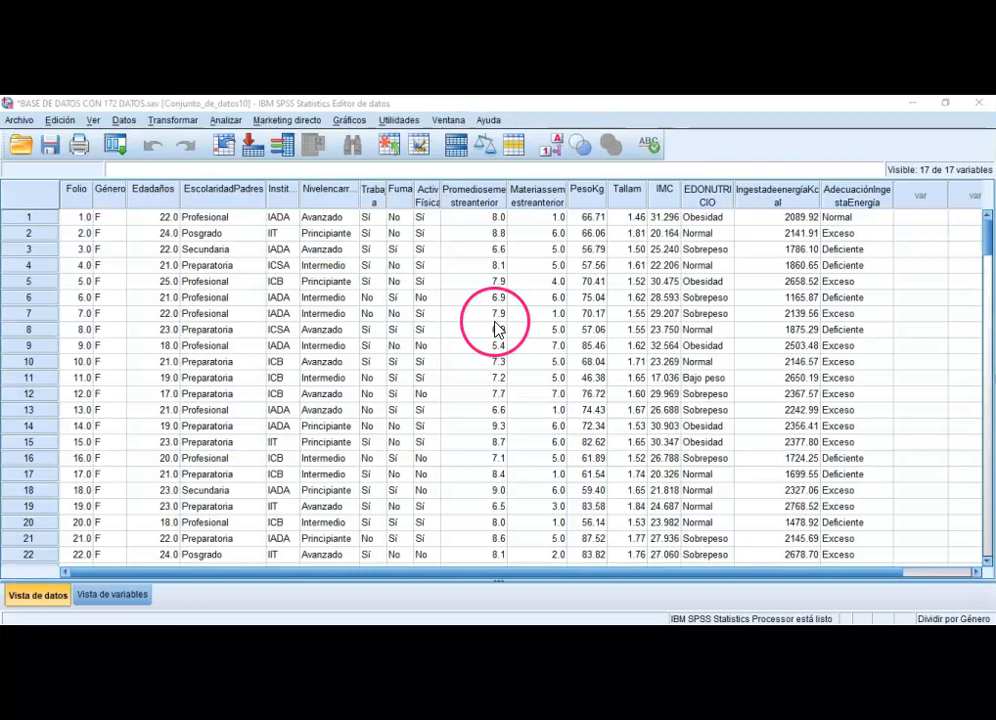
left_click(544, 343)
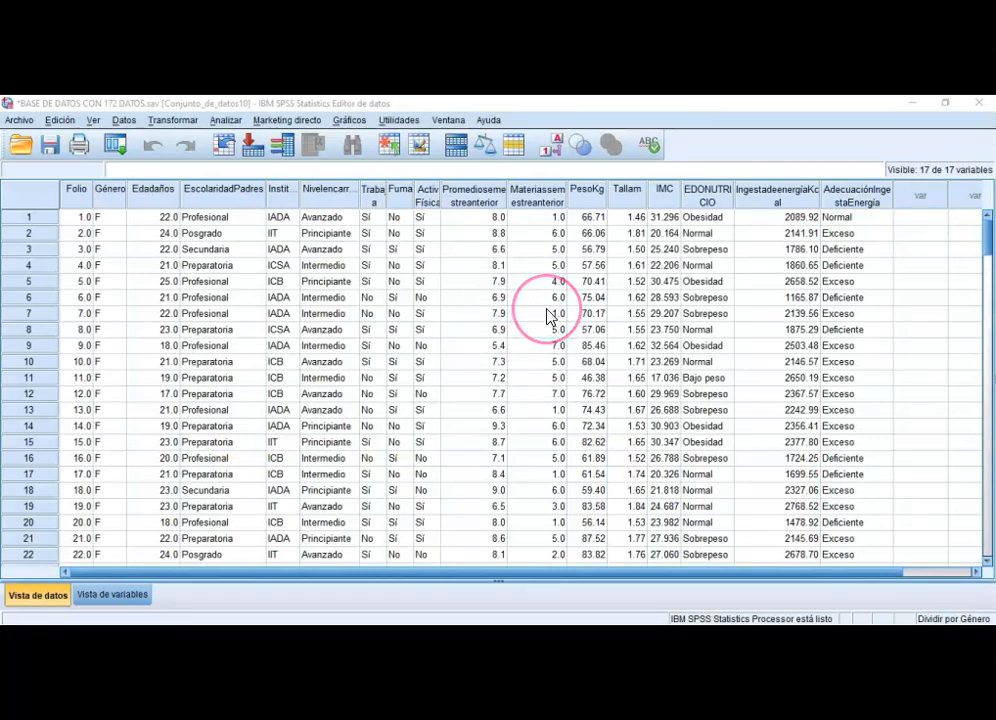
left_click(637, 418)
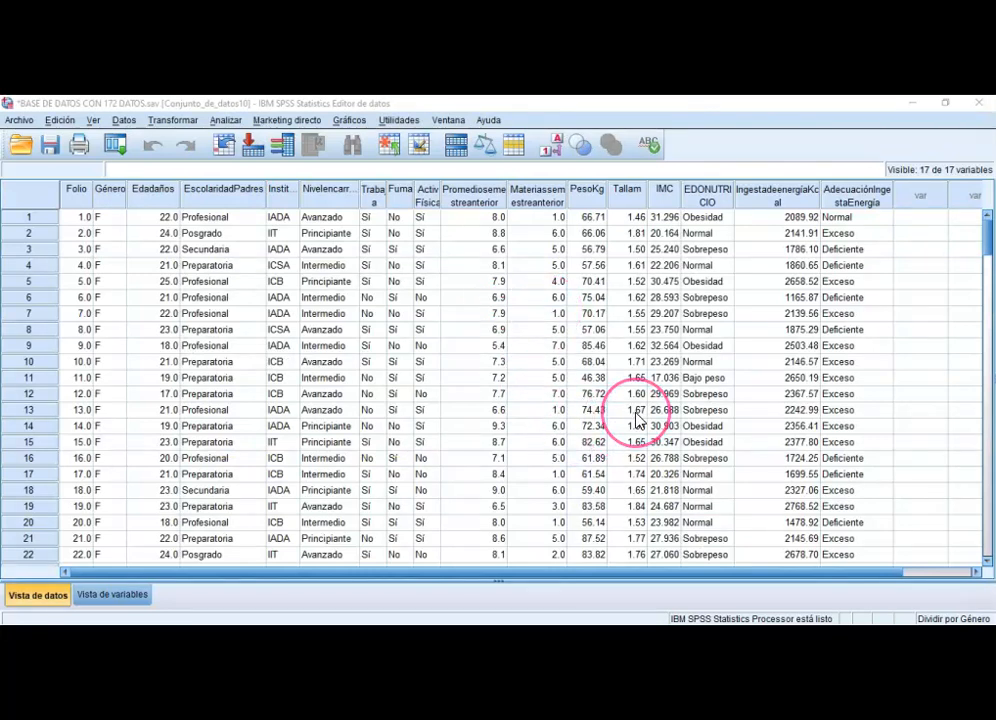
left_click(667, 368)
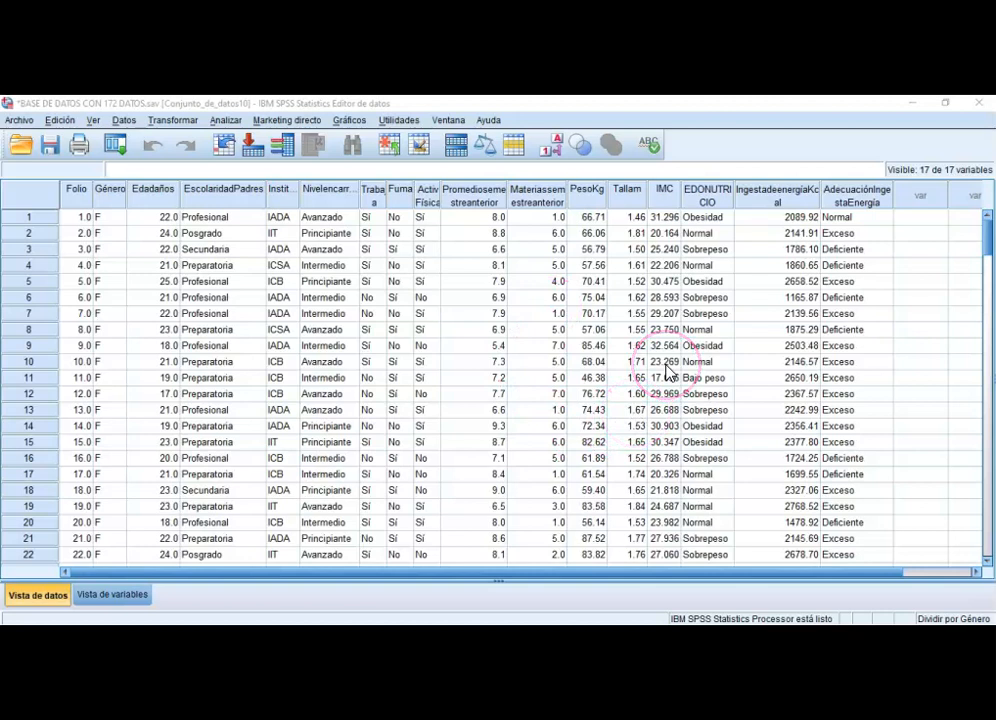
left_click(675, 335)
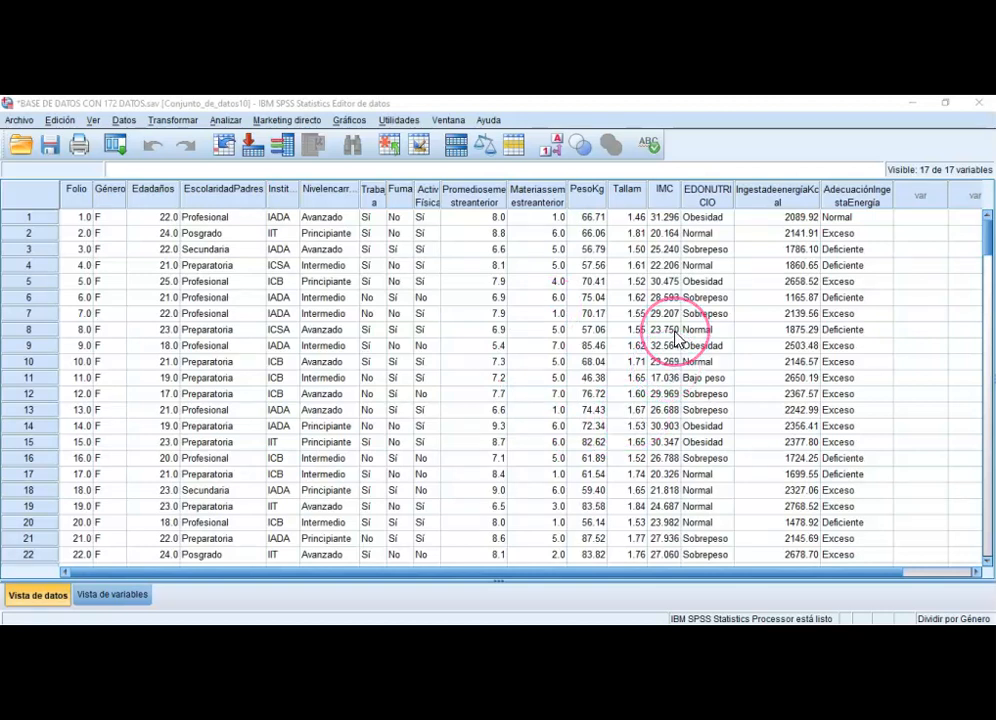
left_click(684, 338)
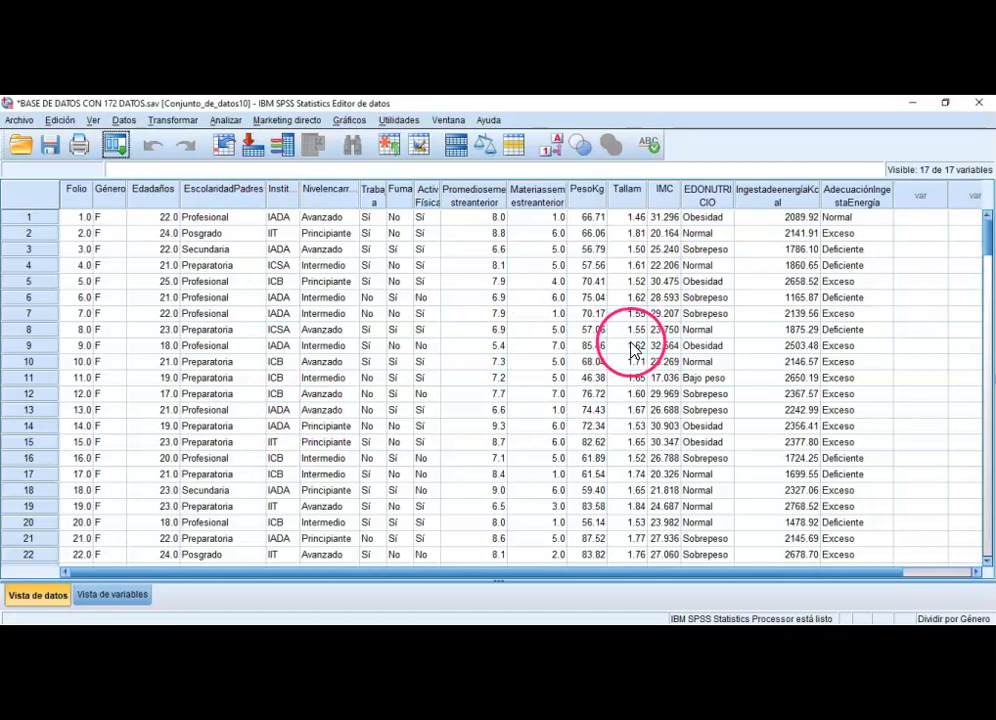
Remove the file split by Género so that all cases are analyzed without creating groups.
left_click(124, 121)
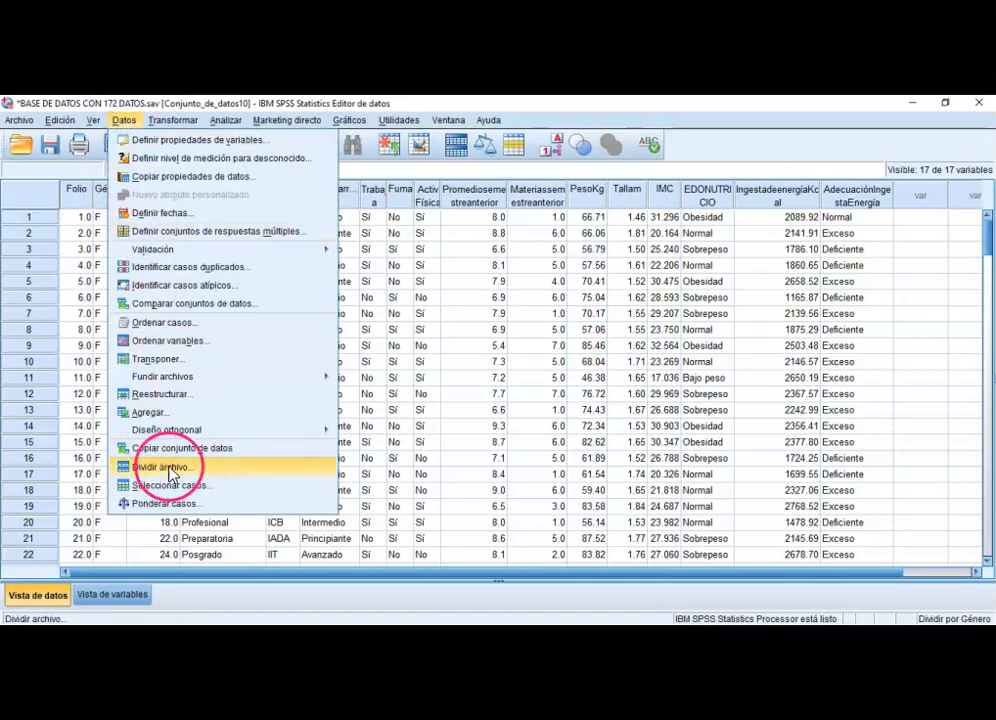
left_click(163, 467)
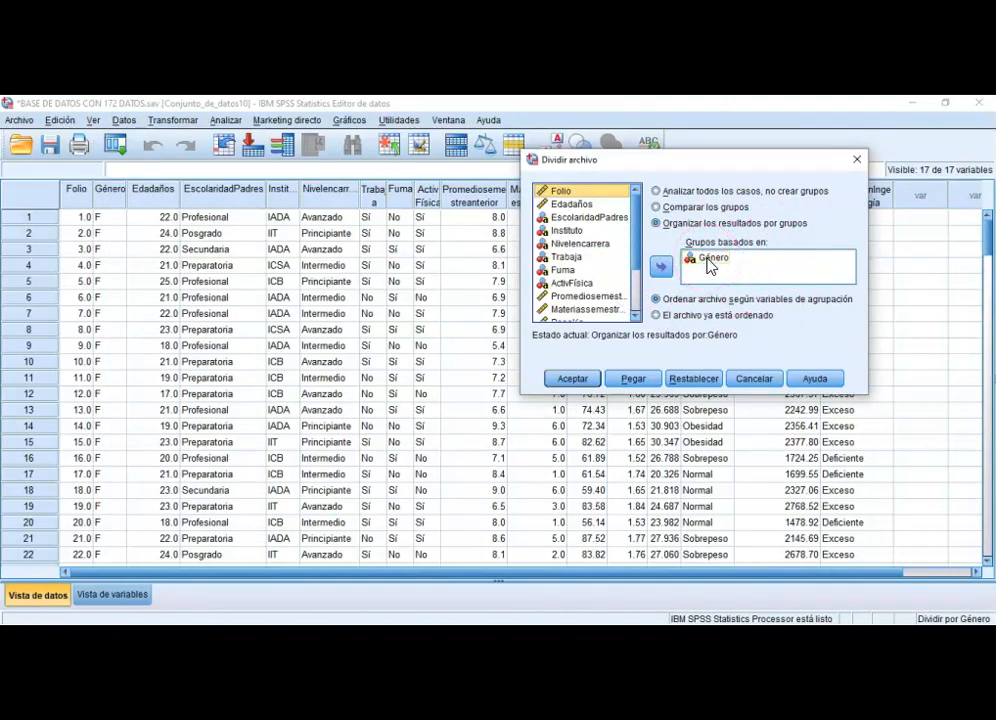
left_click(699, 191)
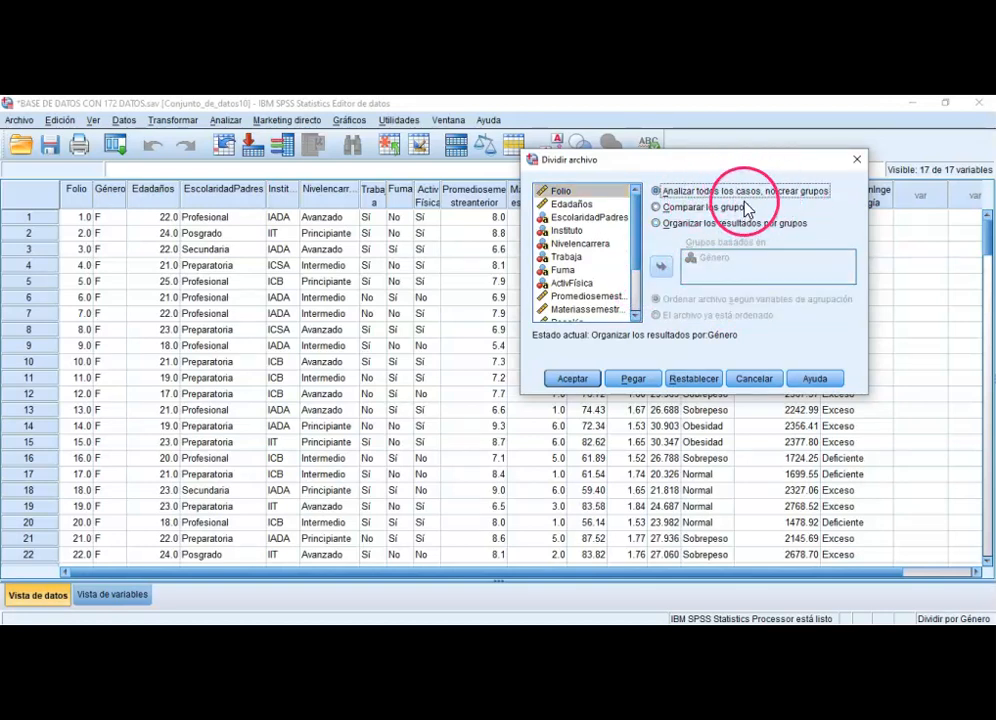
left_click(571, 380)
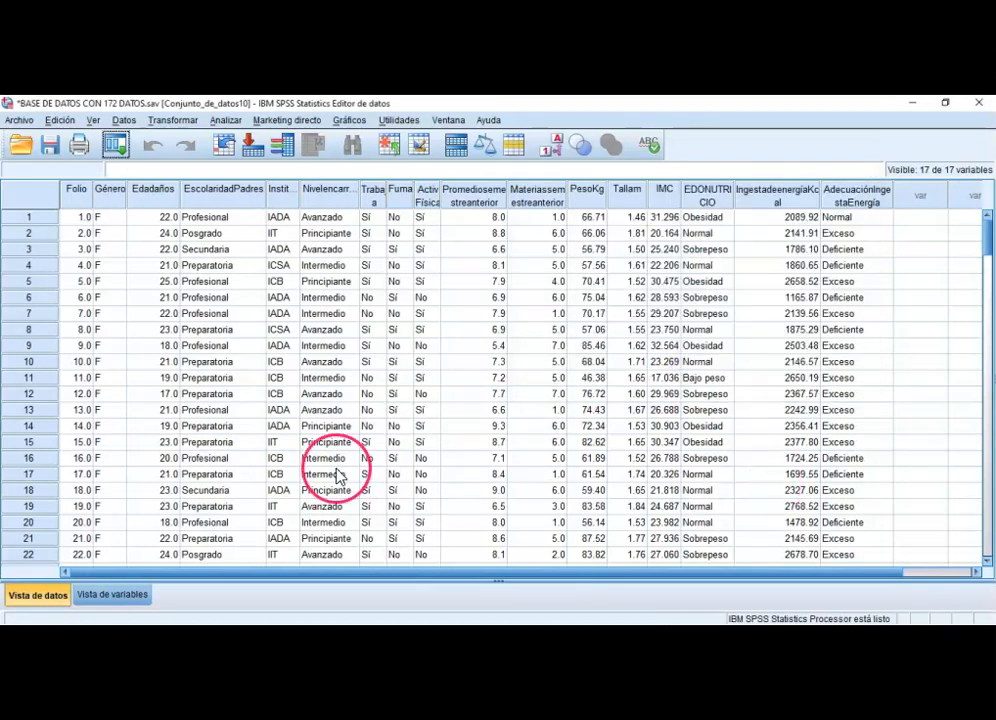
Set up an independent-samples T test with IngestadeenergíaKcal as the test variable.
left_click(229, 121)
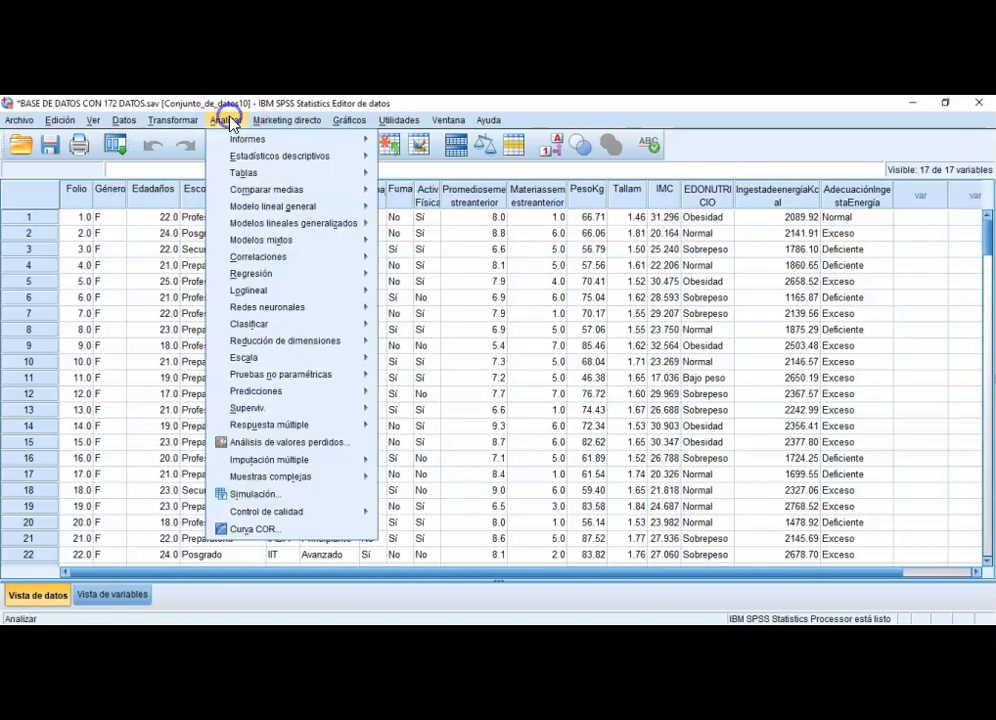
left_click(322, 189)
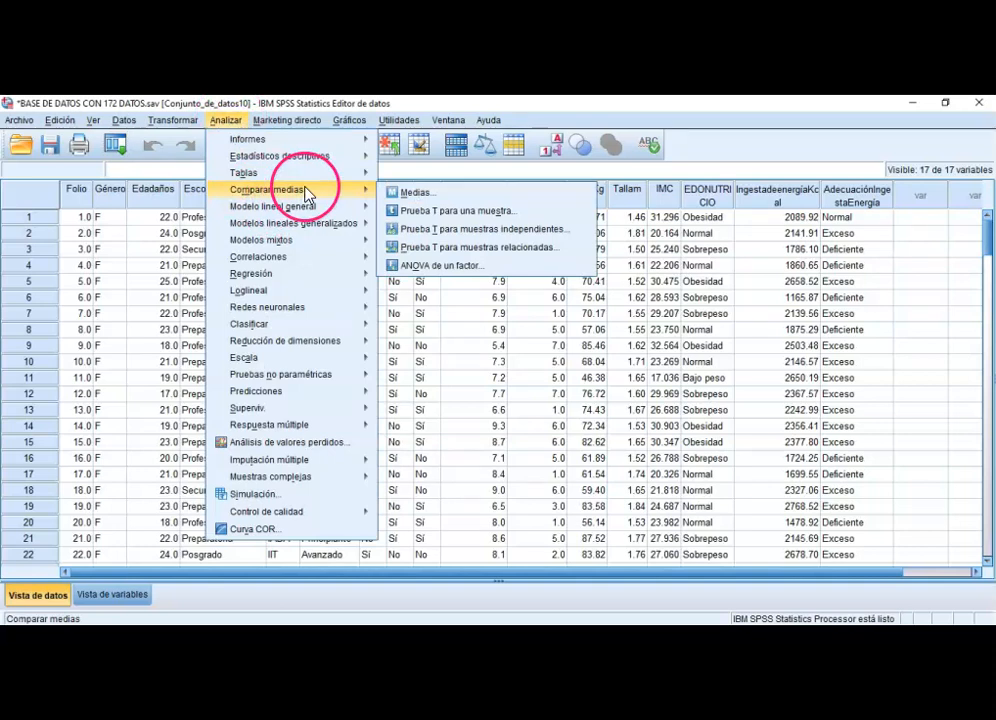
left_click(555, 231)
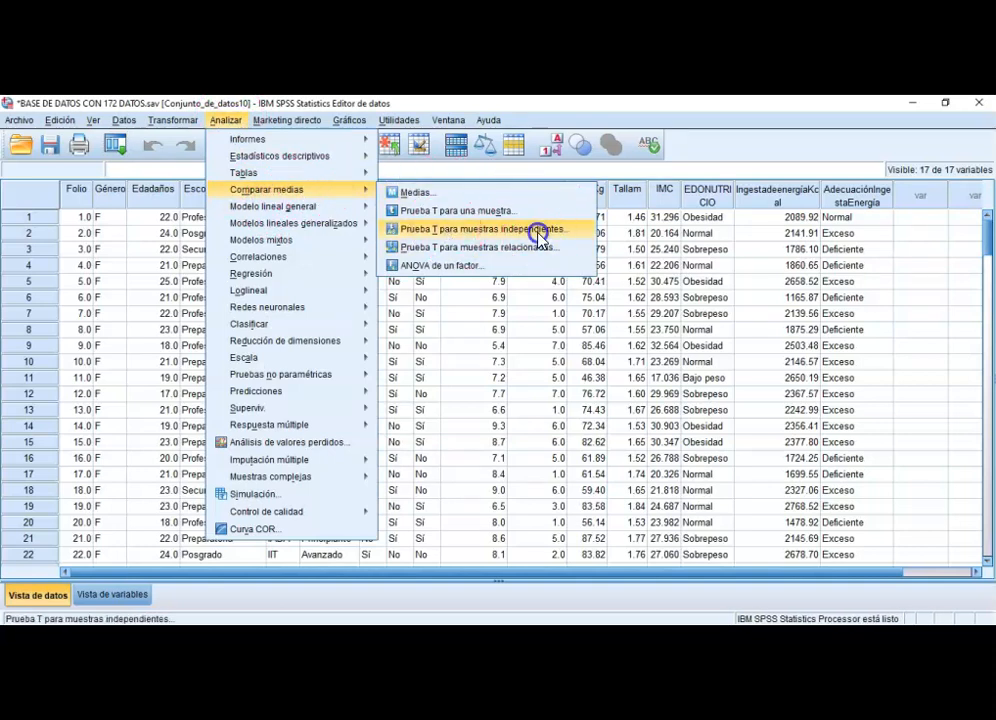
left_click(540, 229)
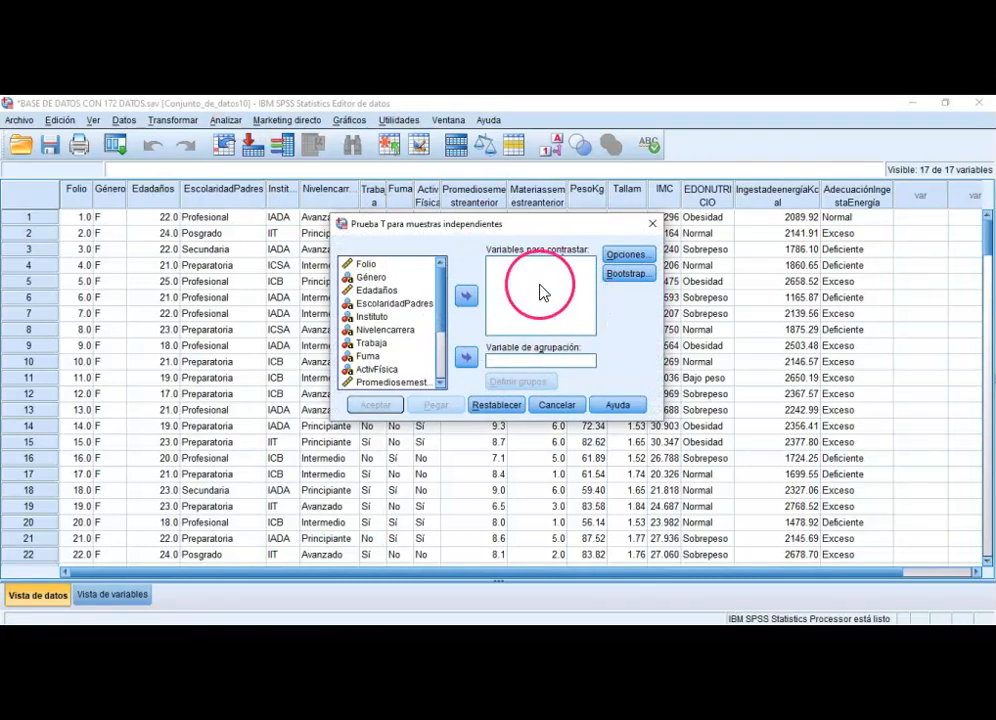
scroll(436, 311, "down", 3)
left_click(388, 370)
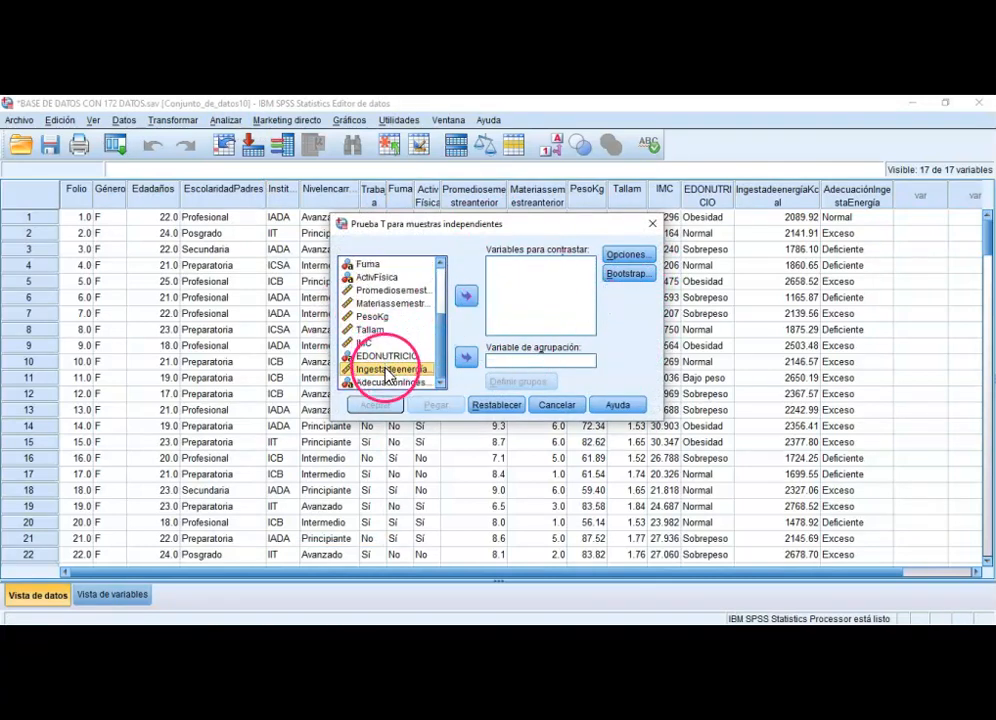
left_click(465, 296)
scroll(370, 325, "up", 2)
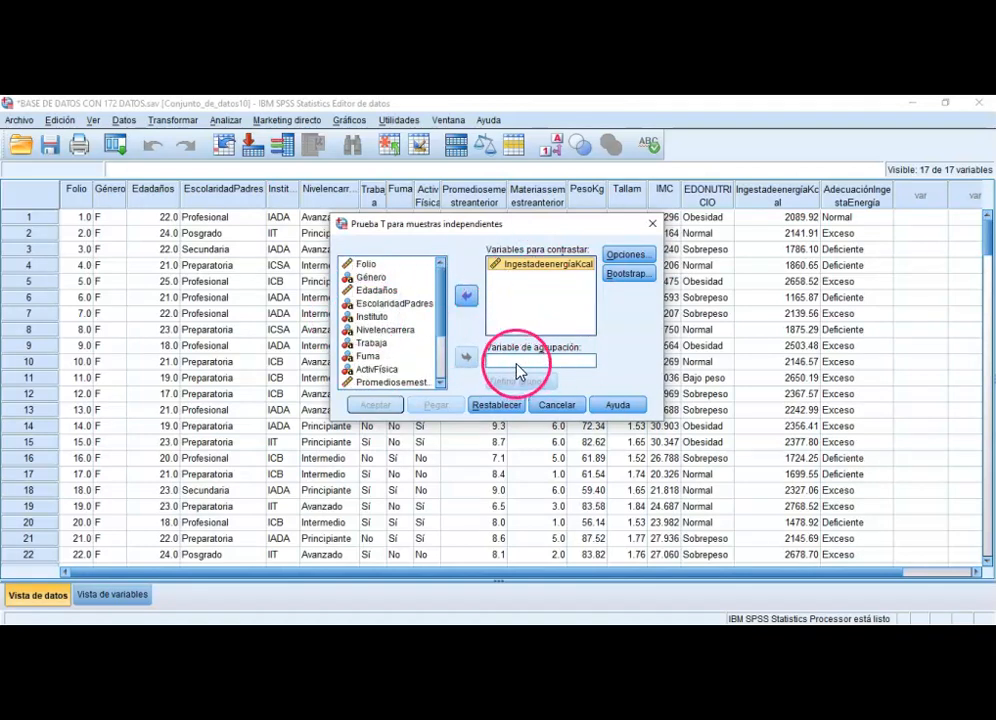
Group the T test by Género with groups F and M, and run it to show the output tables.
left_click(368, 277)
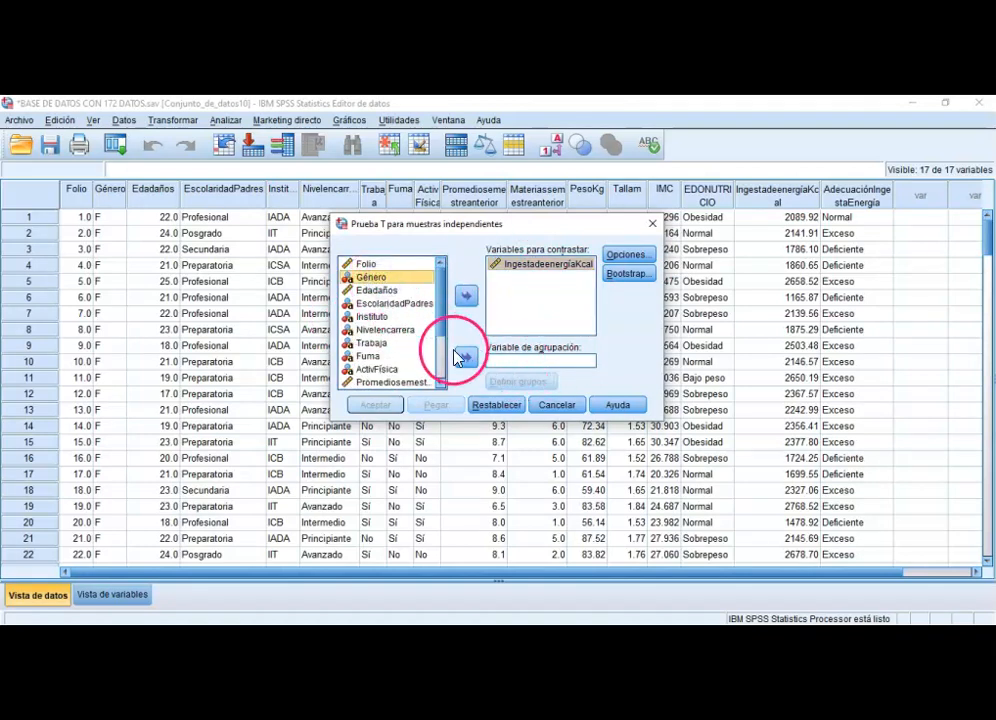
left_click(463, 357)
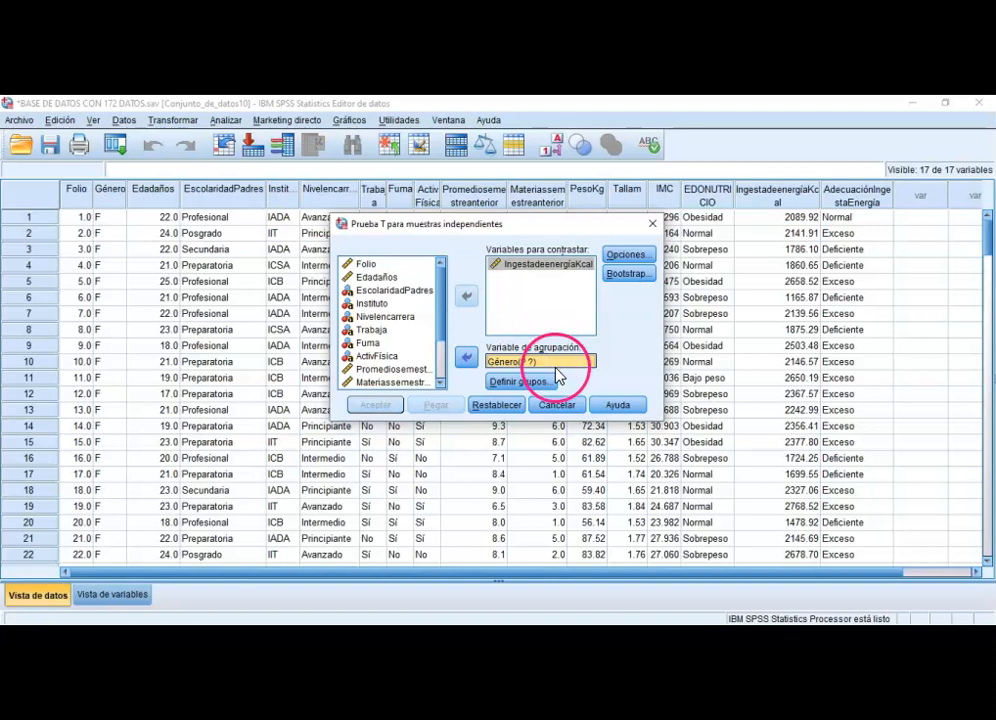
left_click(518, 384)
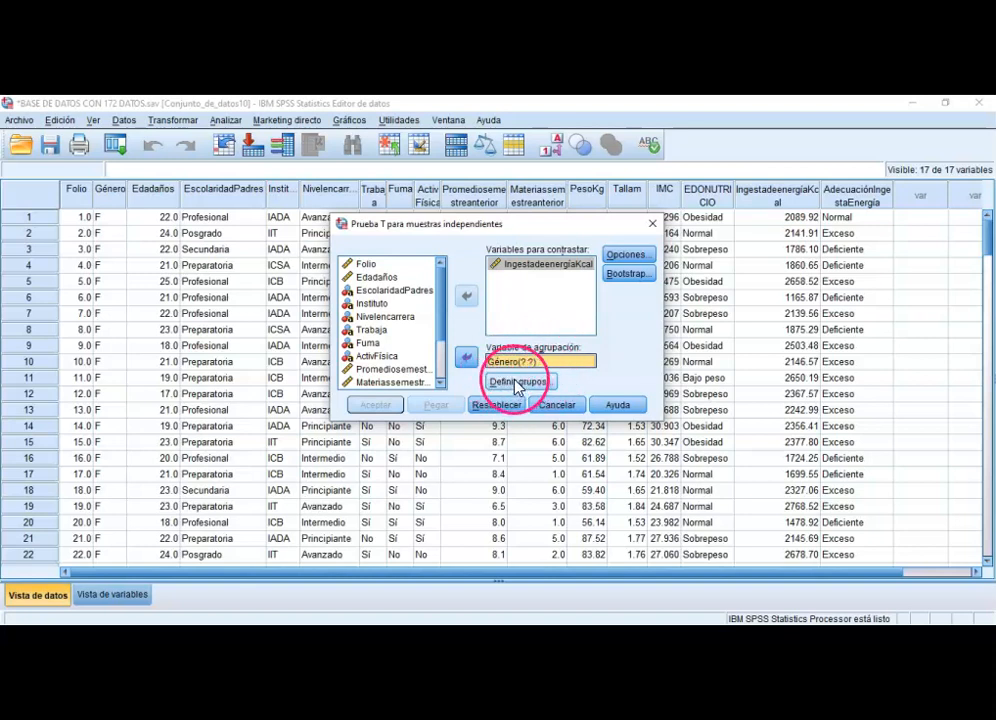
left_click(516, 384)
right_click(449, 349)
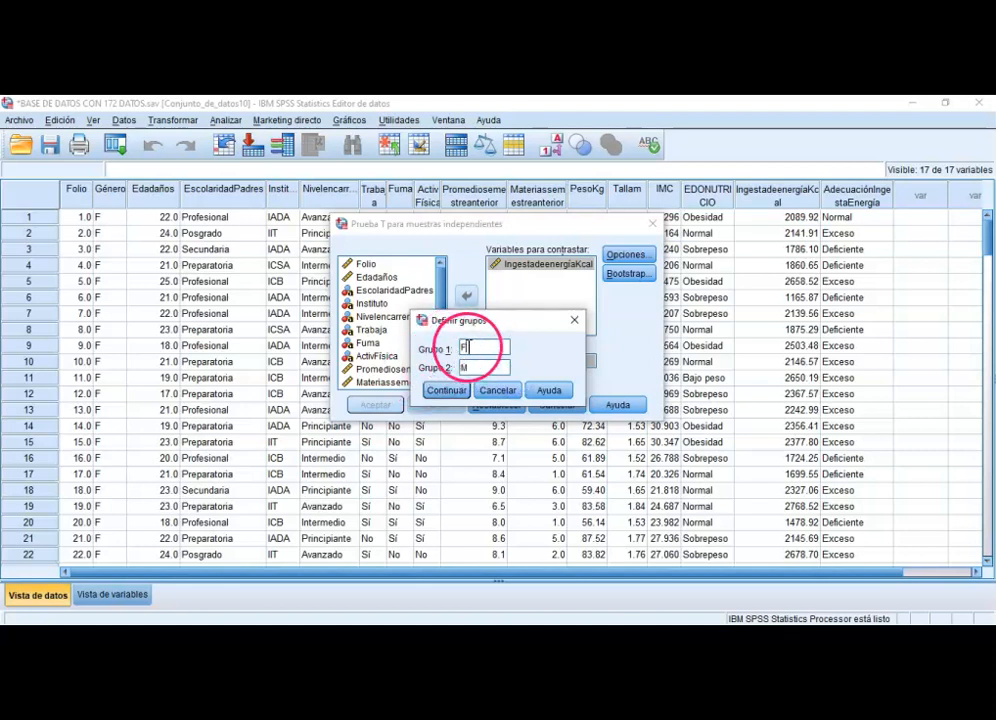
left_click(446, 390)
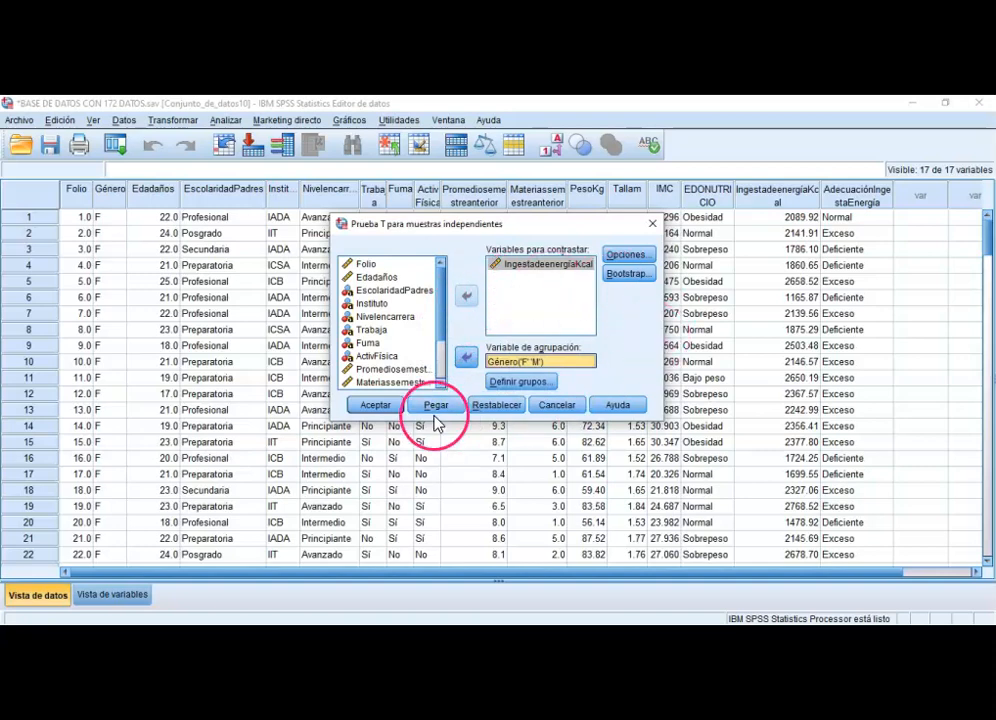
left_click(375, 405)
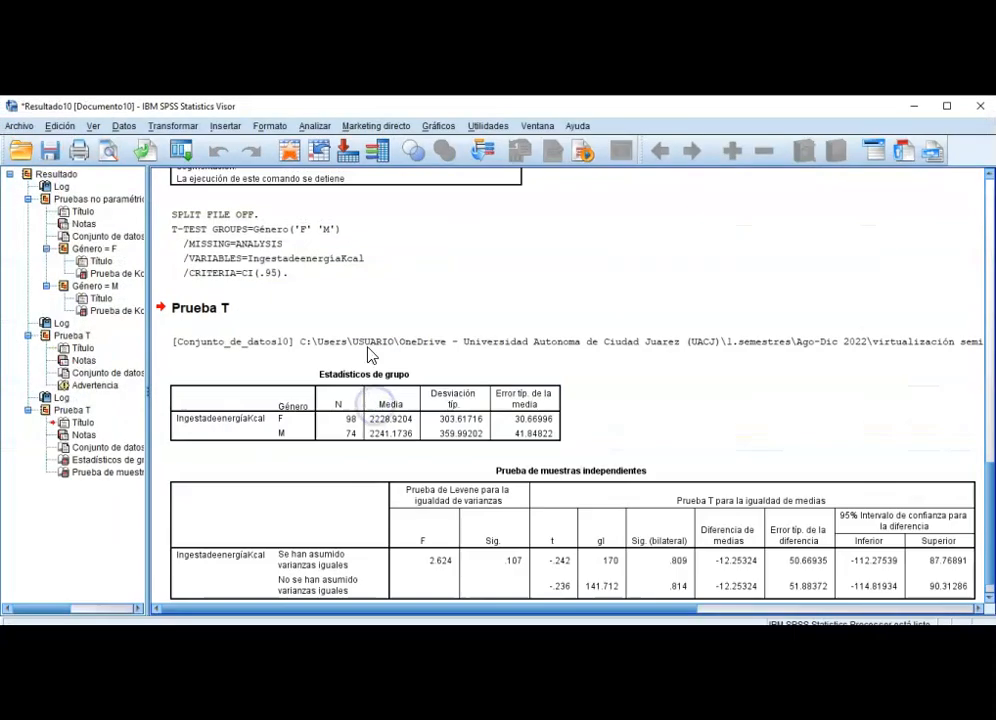
scroll(634, 400, "down", 1)
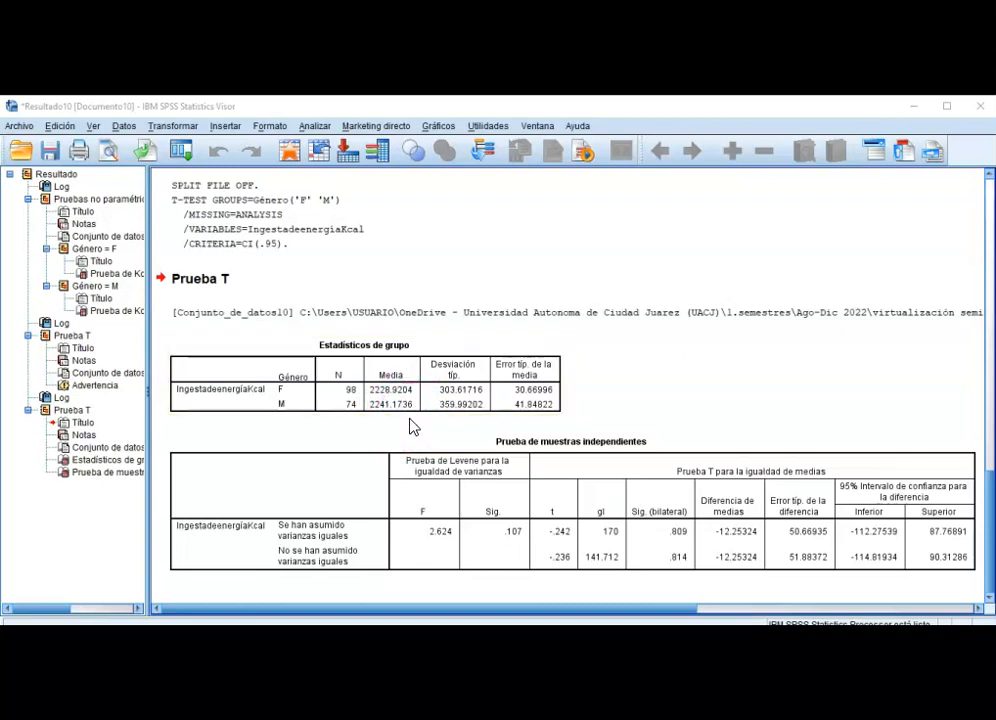
Examine the energy intake means by Género and the bilateral significance in the independent-samples test tables.
left_click(463, 398)
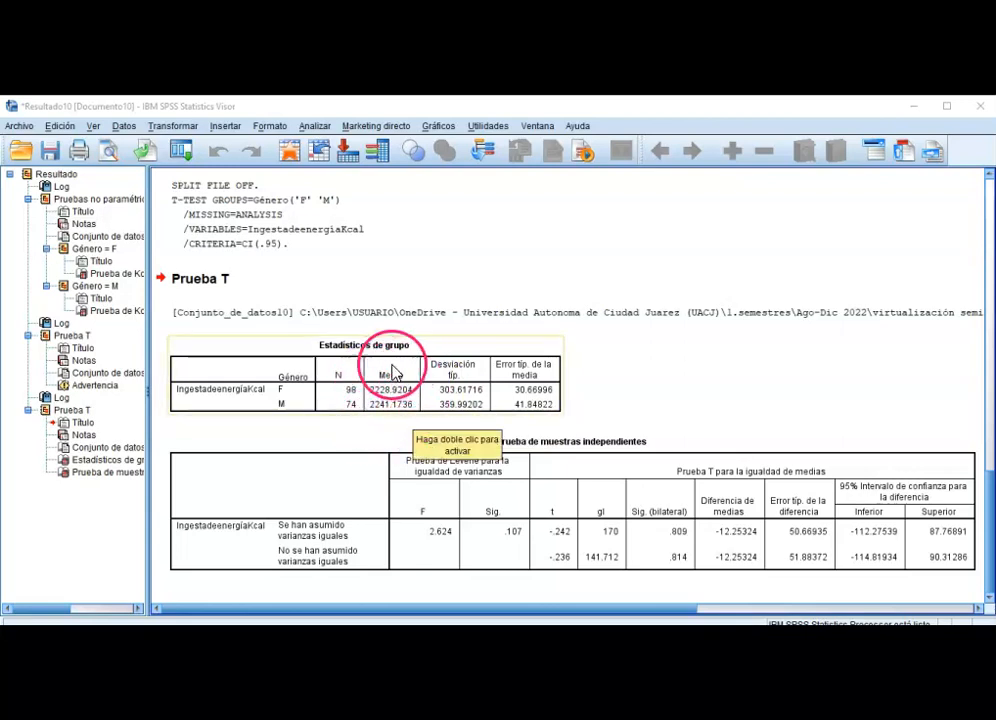
left_click(386, 412)
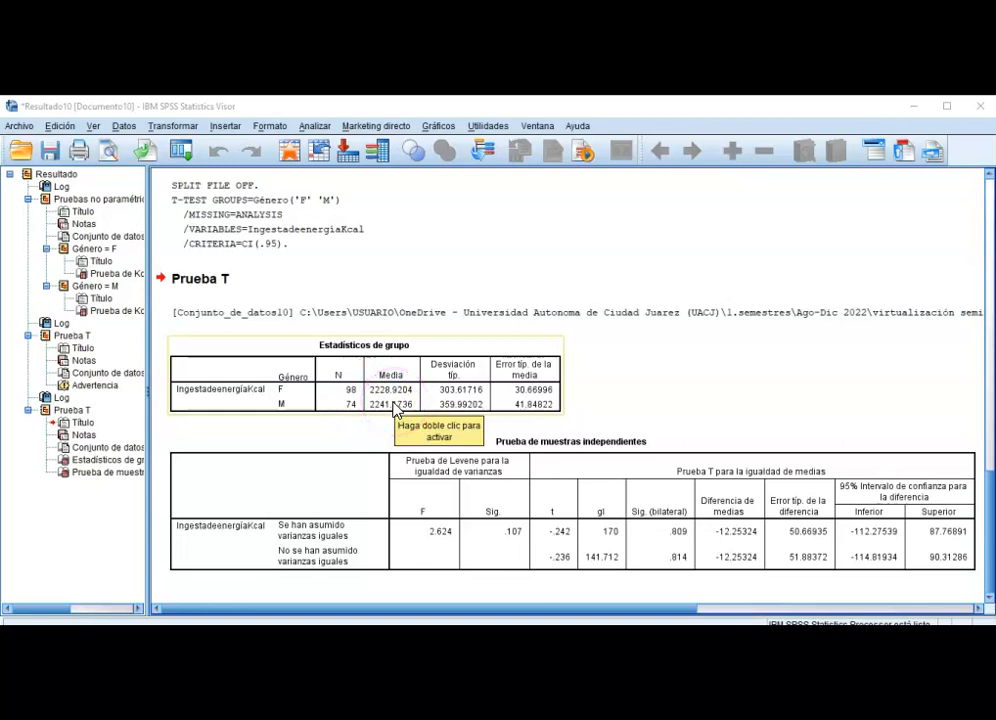
left_click(580, 542)
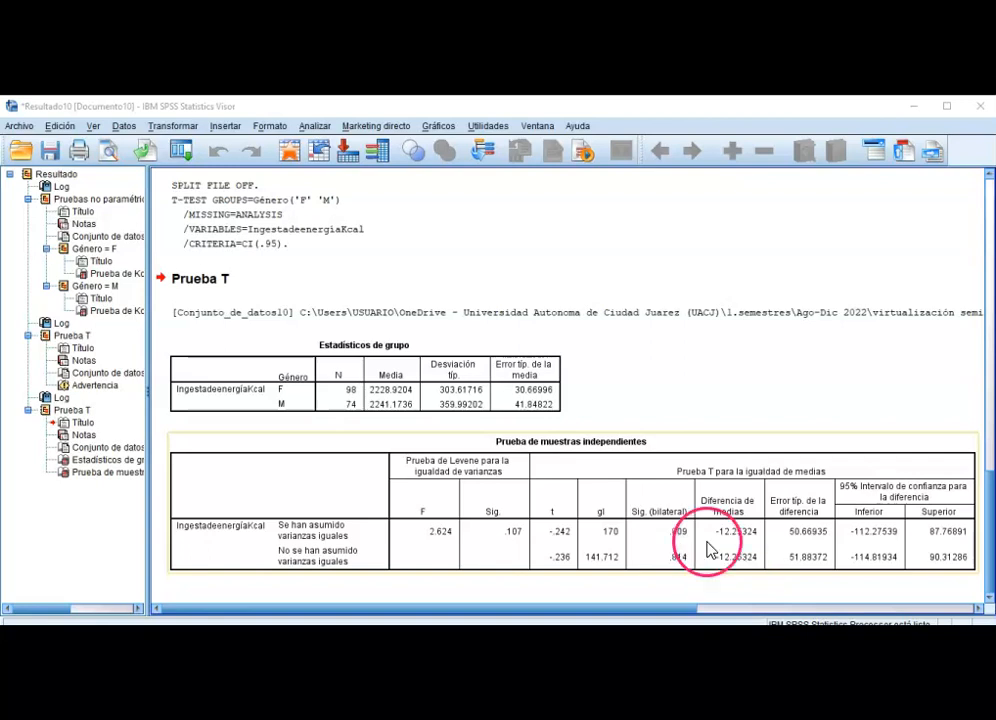
left_click(657, 553)
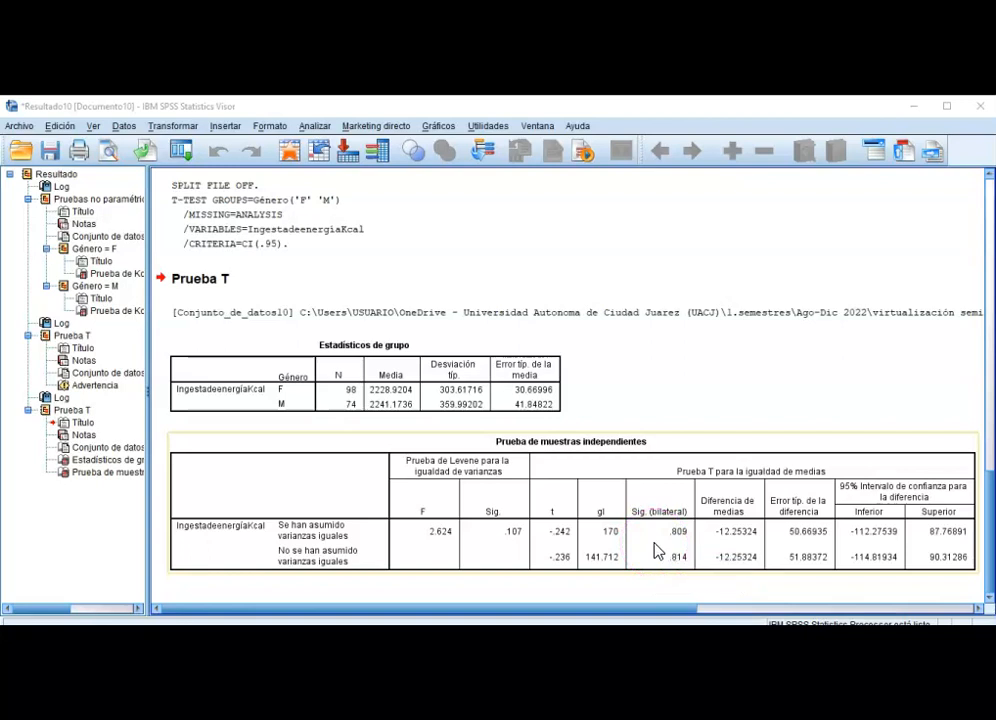
left_click(656, 546)
left_click(50, 545)
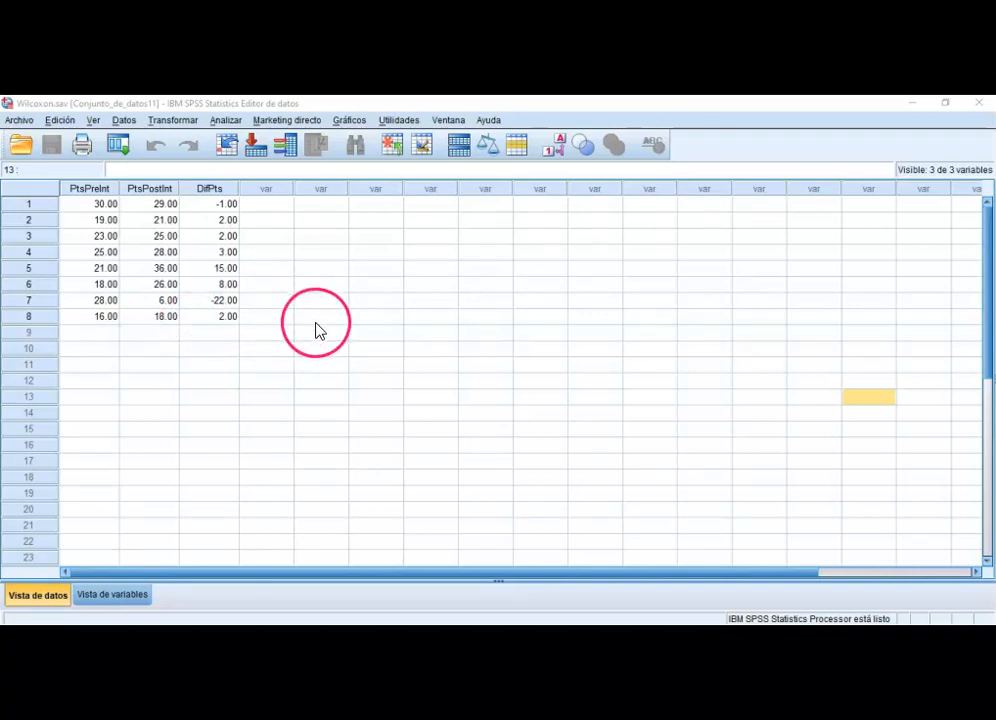
Run a Wilcoxon nonparametric test for two related samples, pairing PtsPostInt with PtsPreInt.
left_click(224, 120)
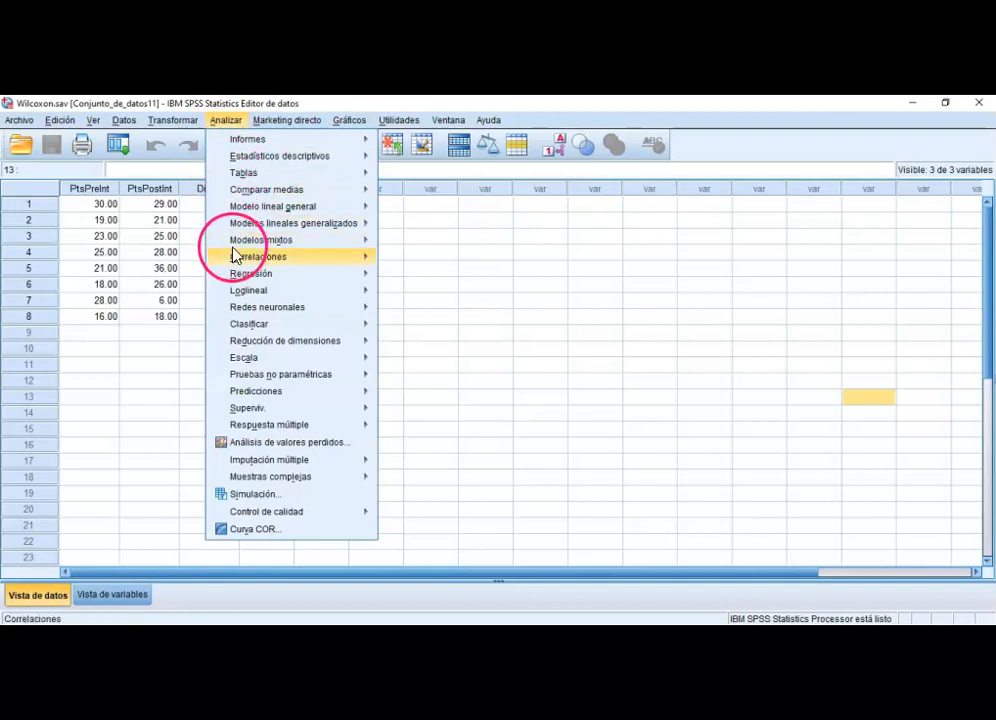
mouse_move(273, 378)
mouse_move(454, 438)
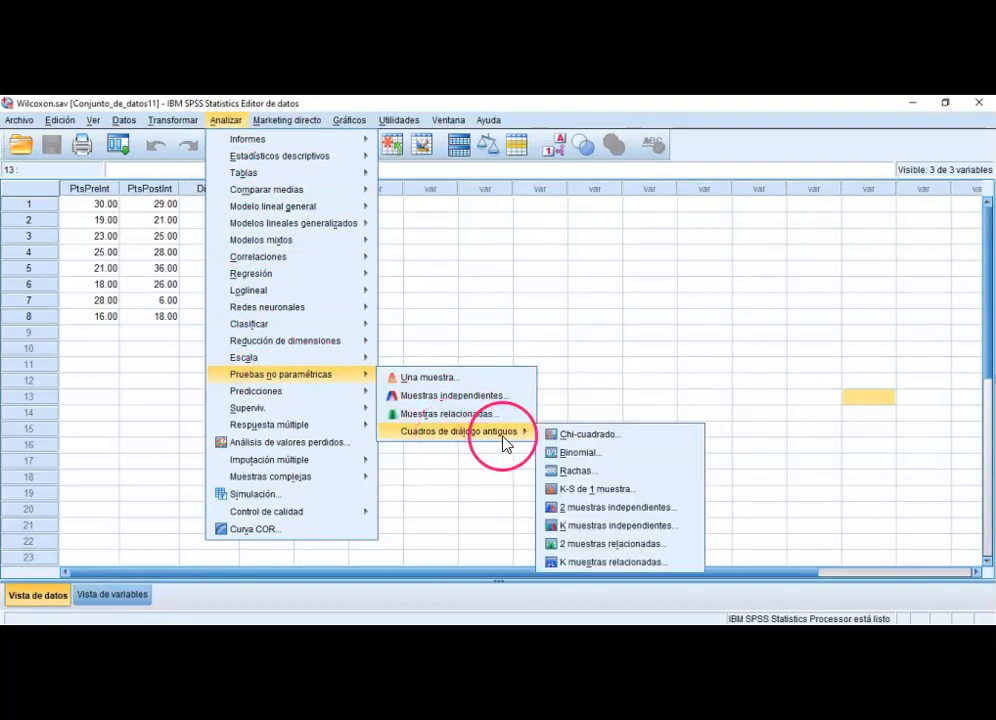
left_click(625, 545)
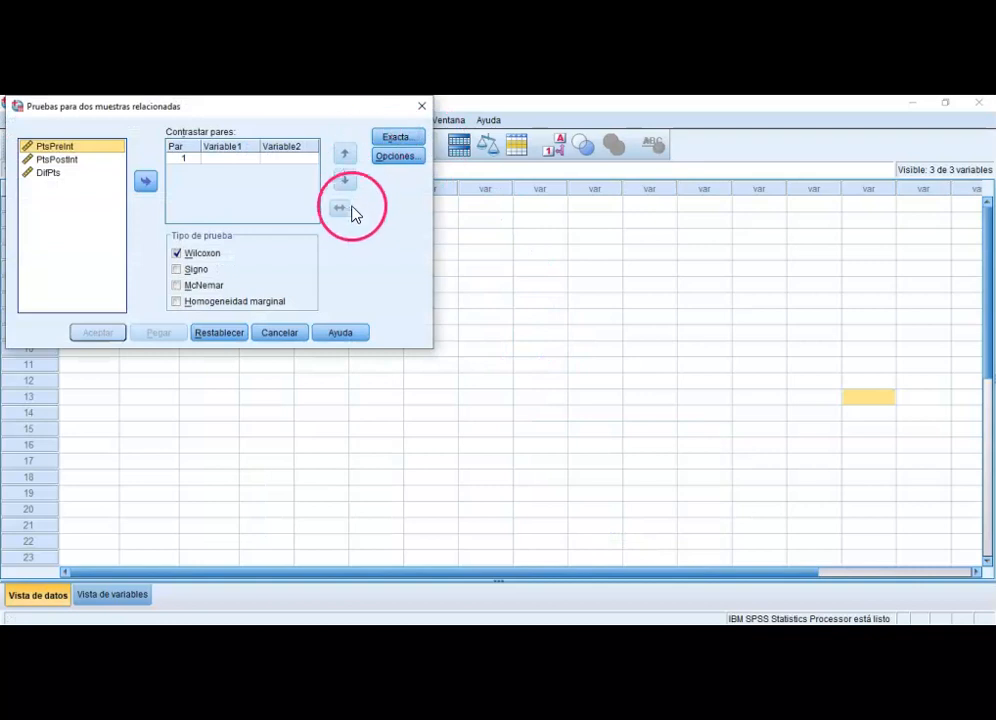
left_click(80, 160)
left_click(145, 182)
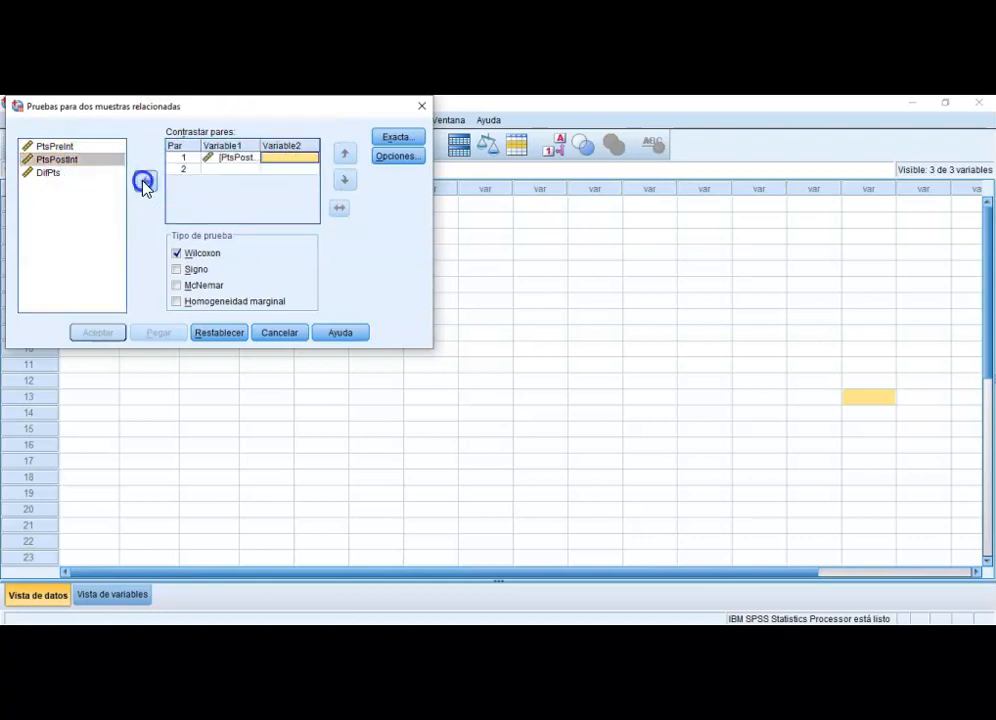
left_click(62, 146)
left_click(145, 181)
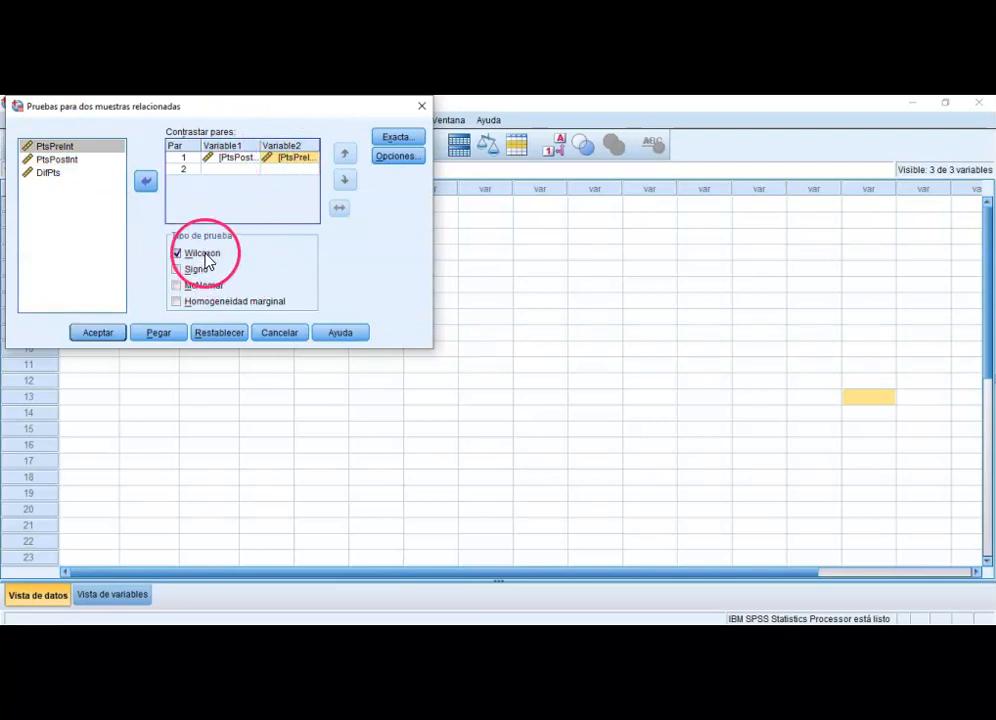
left_click(97, 332)
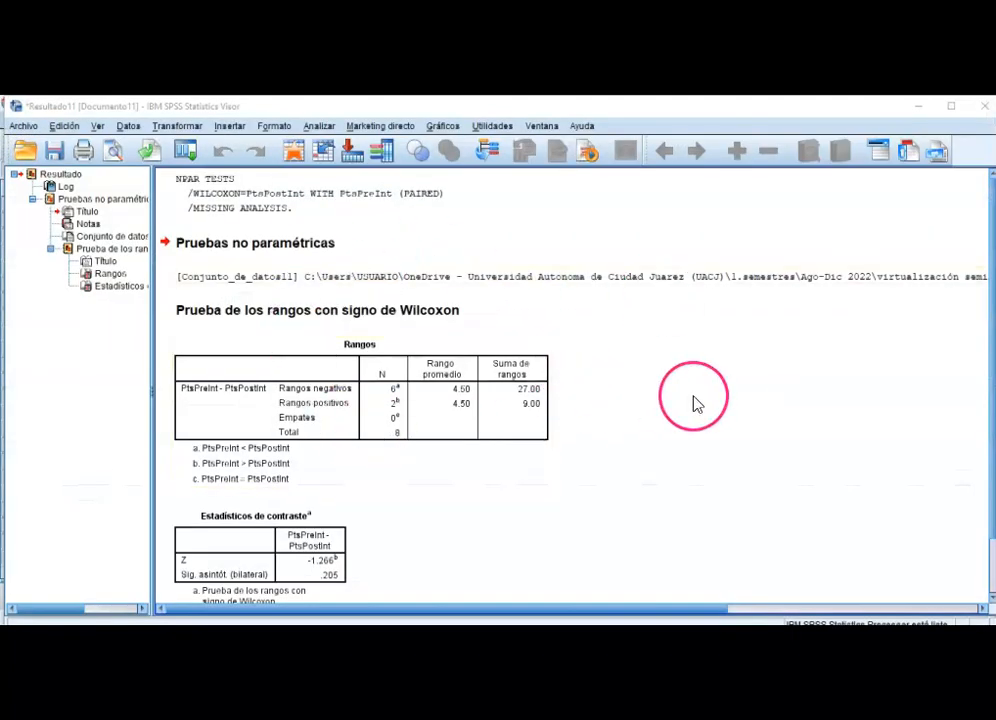
Examine the Wilcoxon output tables and compare the PtsPreInt and PtsPostInt scores case by case in the Wilcoxon.sav data.
scroll(695, 402, "down", 1)
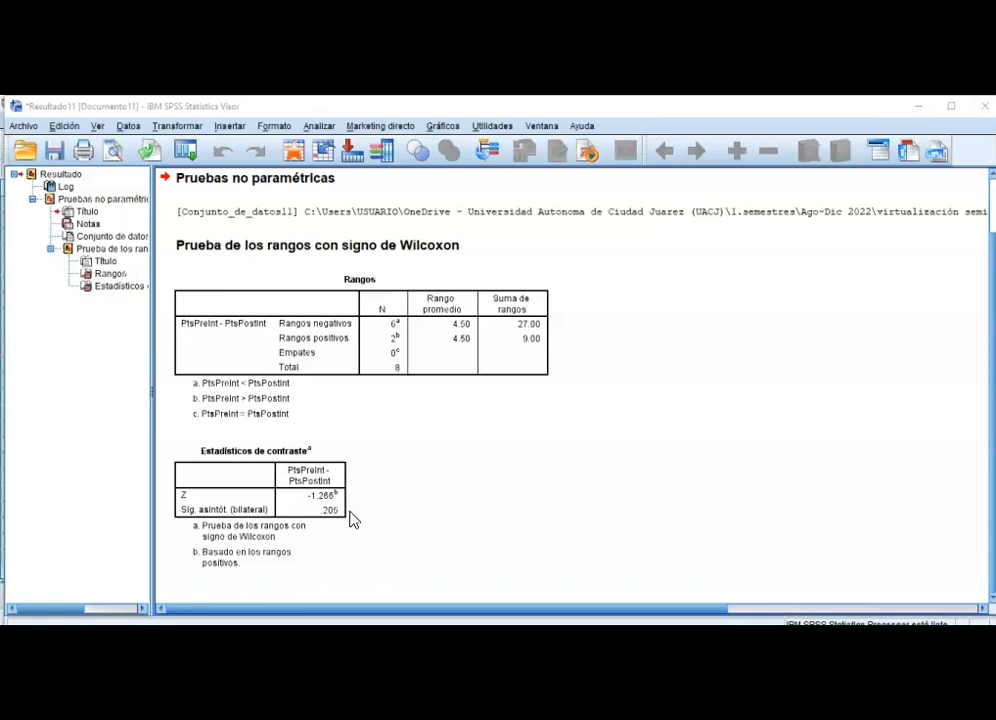
left_click(397, 516)
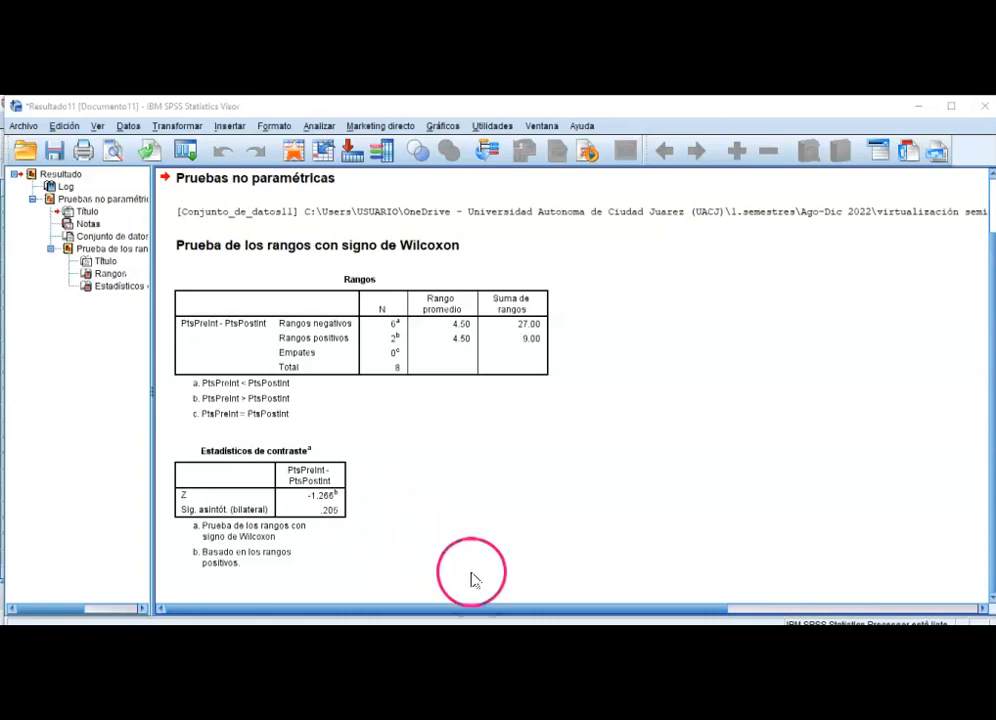
left_click(503, 620)
left_click(431, 582)
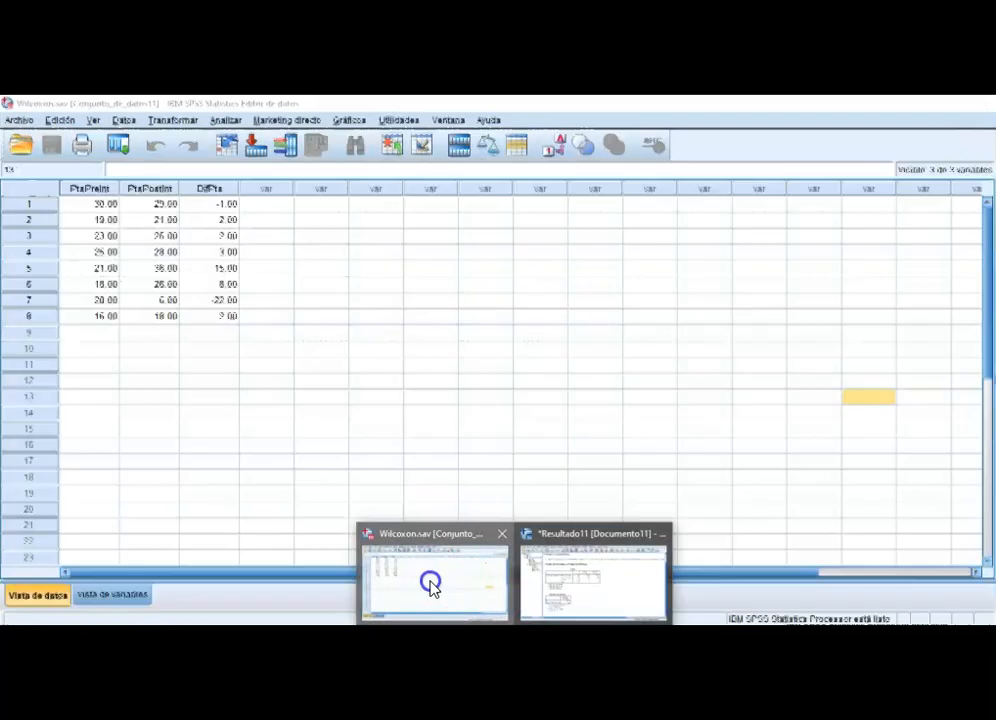
left_click(158, 203)
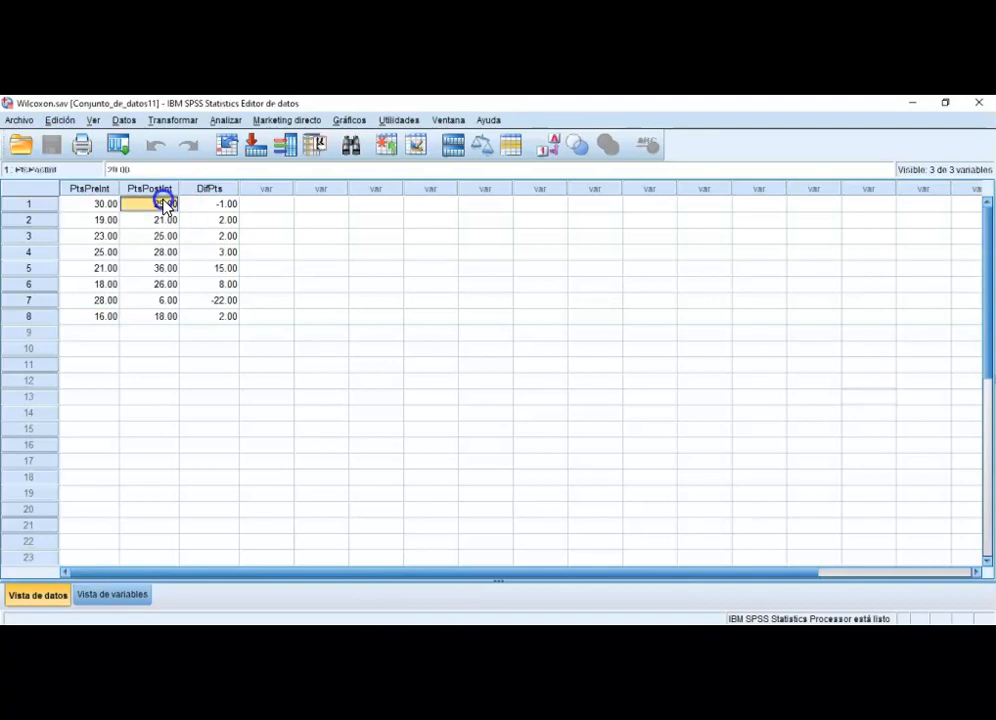
left_click(156, 302)
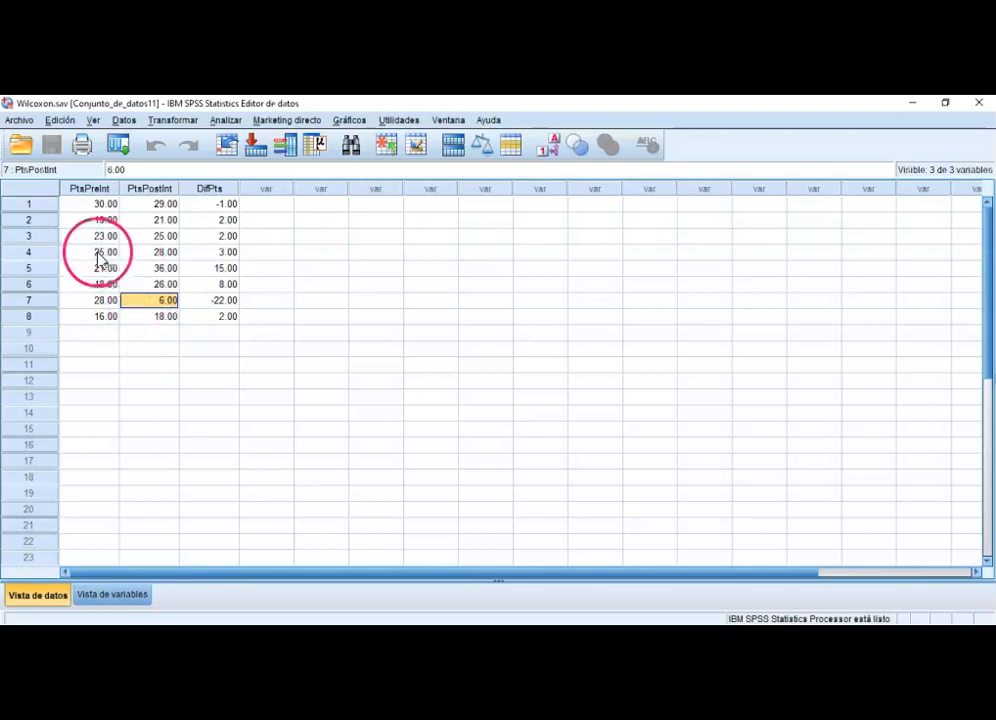
left_click(155, 237)
left_click(103, 239)
left_click(92, 220)
left_click(154, 221)
left_click(104, 252)
left_click(156, 252)
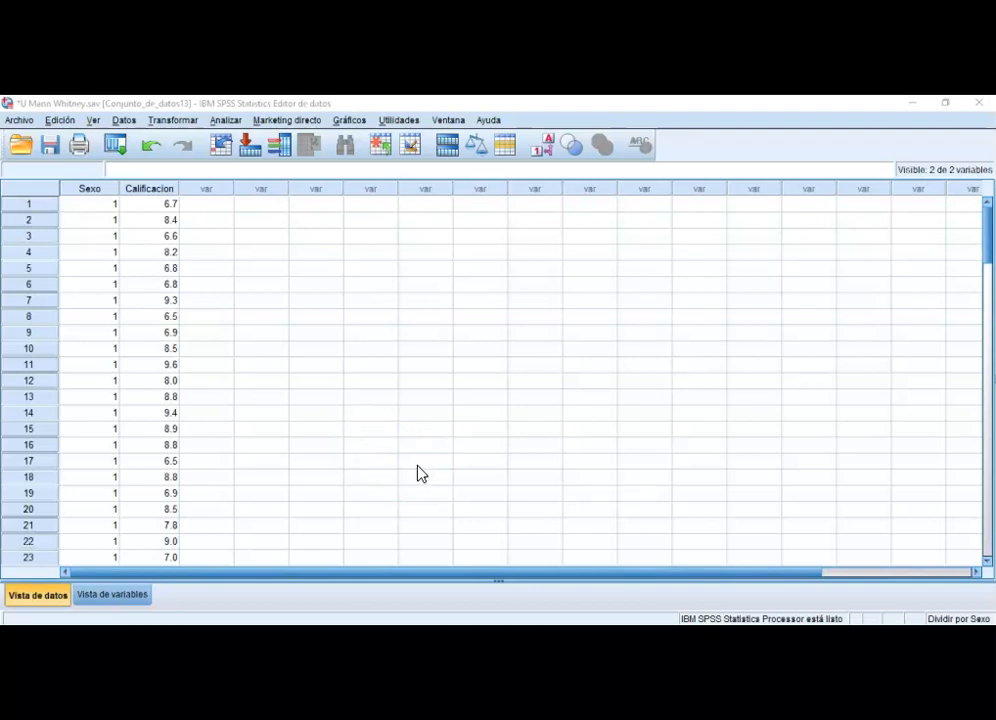
Set up a nonparametric test for two independent samples with Calificacion as the test variable.
left_click(589, 267)
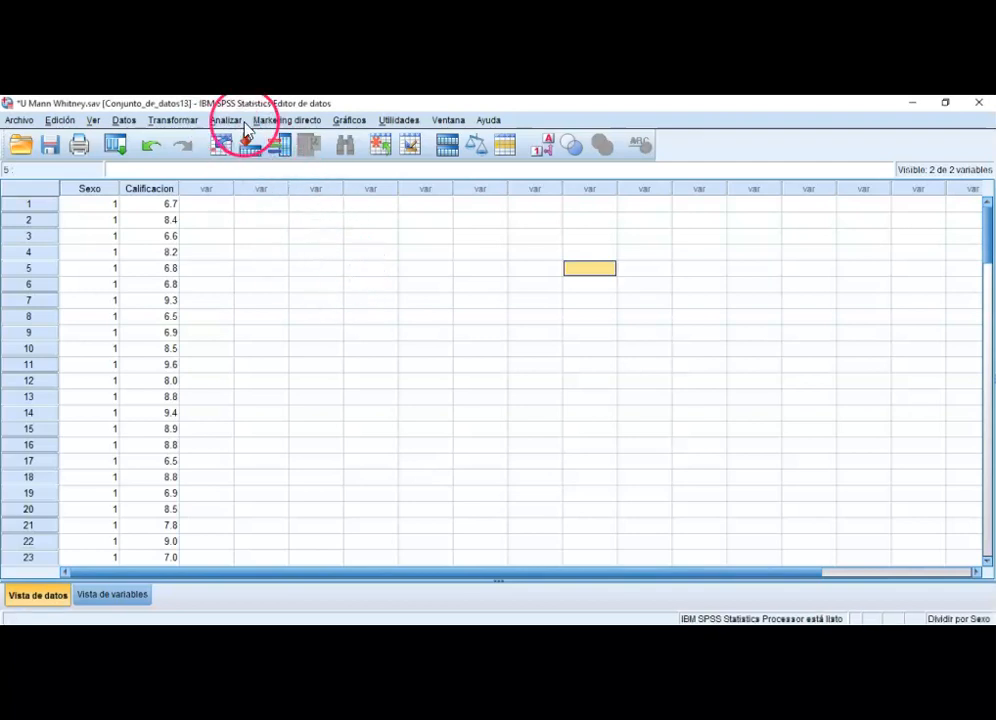
left_click(237, 122)
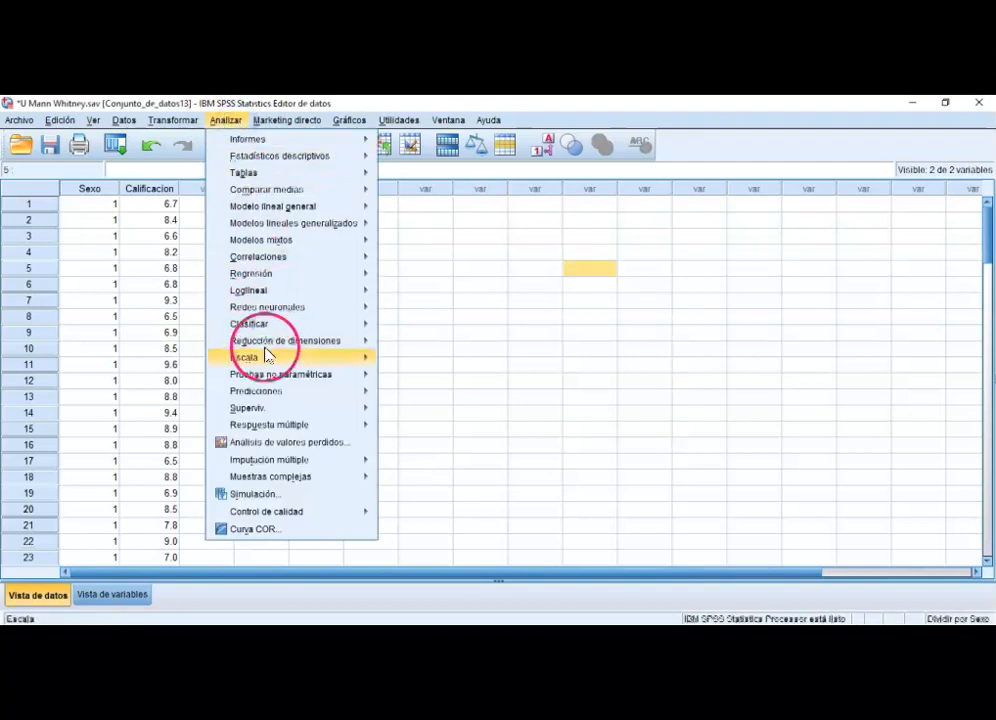
mouse_move(278, 376)
mouse_move(459, 433)
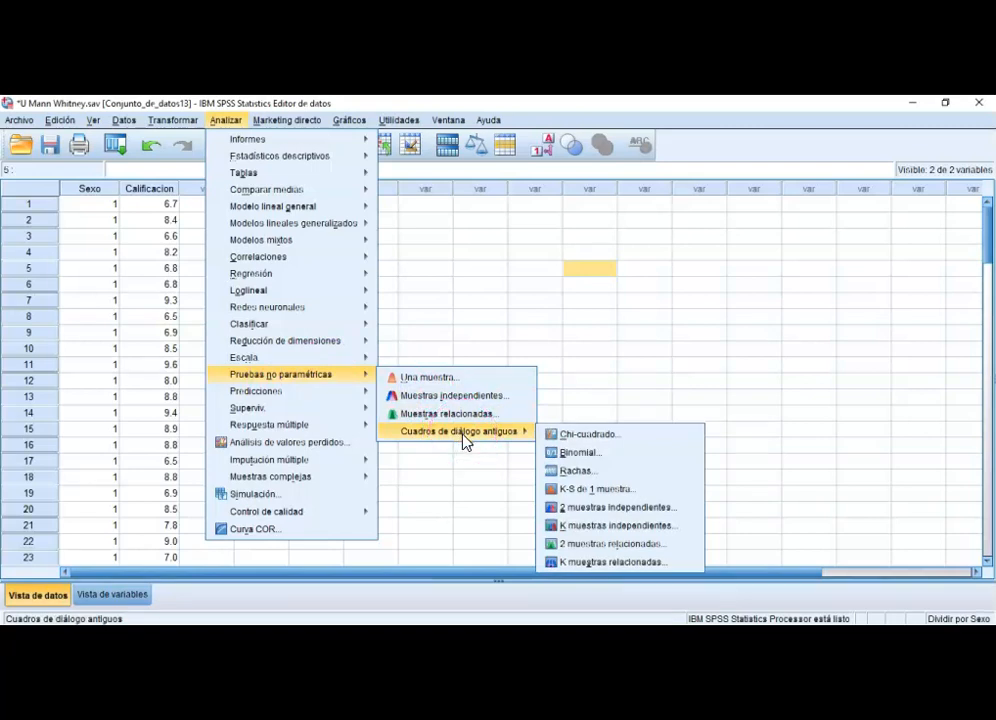
left_click(632, 508)
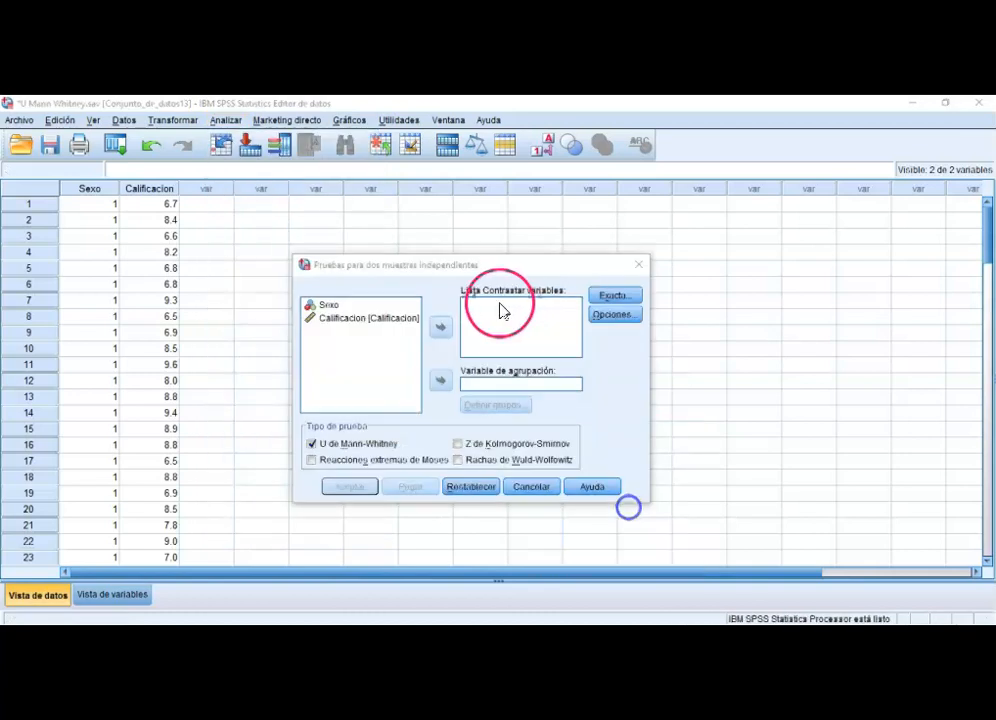
left_click(382, 319)
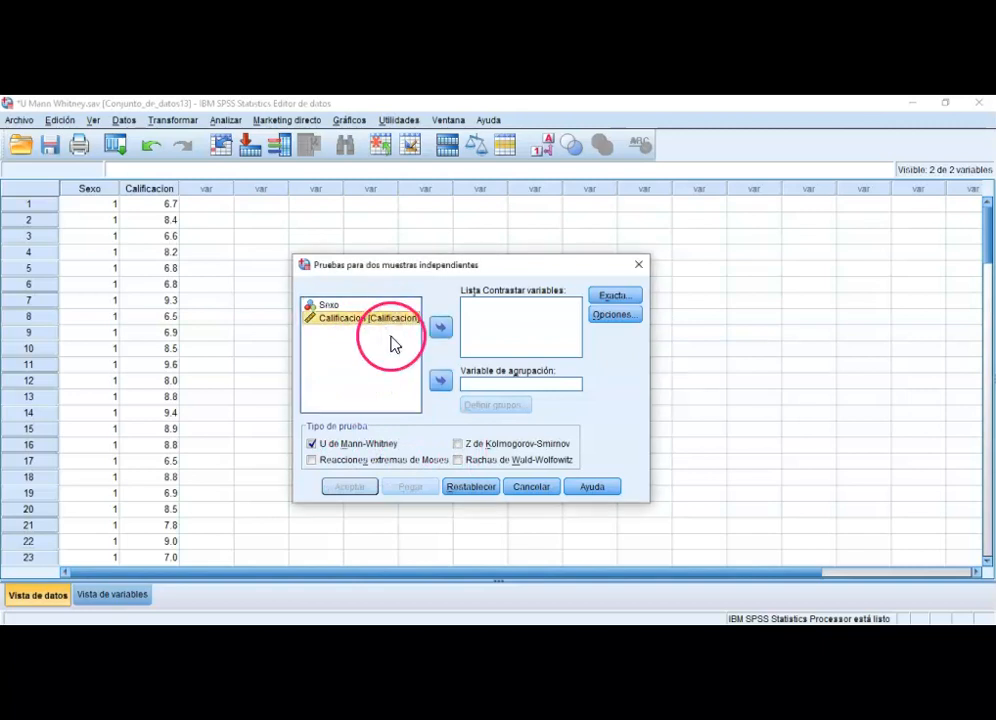
left_click(440, 327)
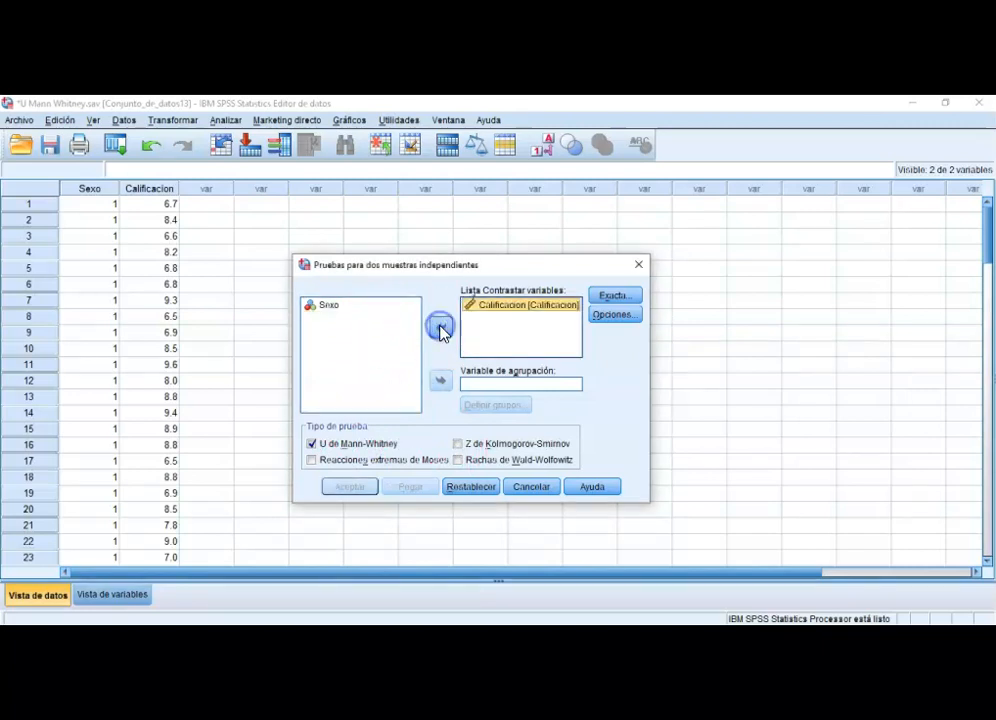
Use Sexo as the grouping variable and define its groups as 1 and 2.
left_click(330, 306)
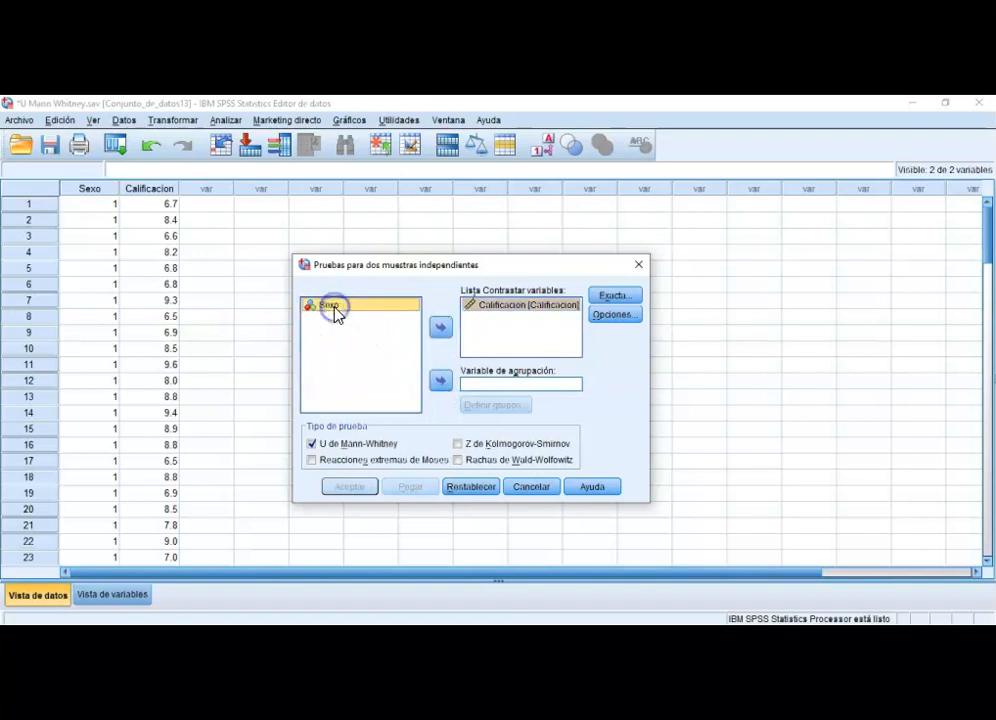
left_click(441, 382)
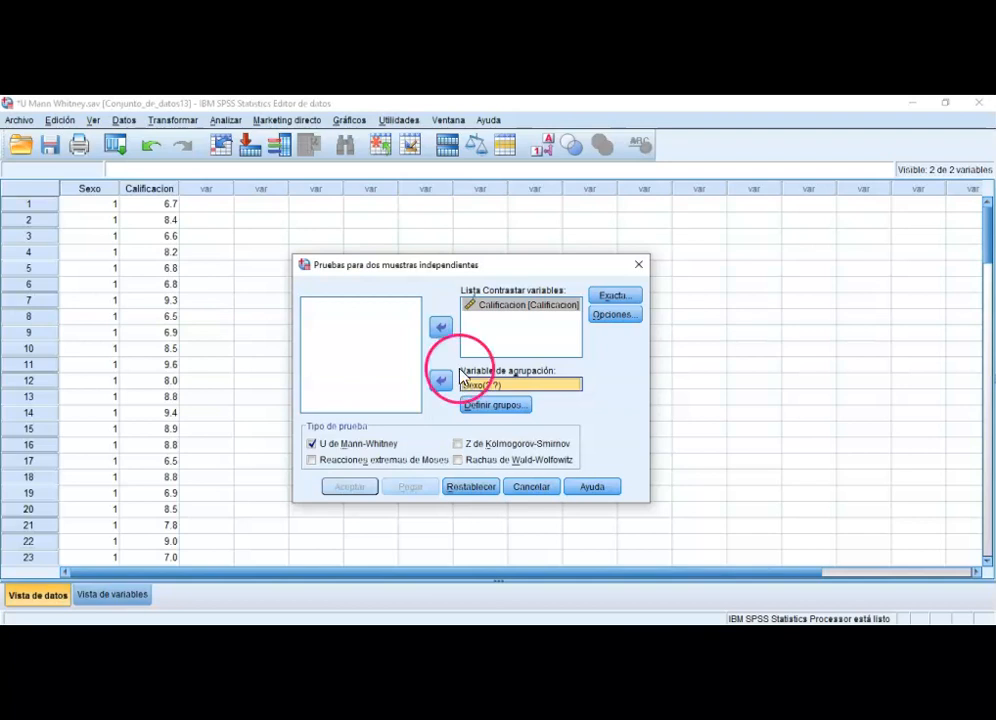
left_click(502, 414)
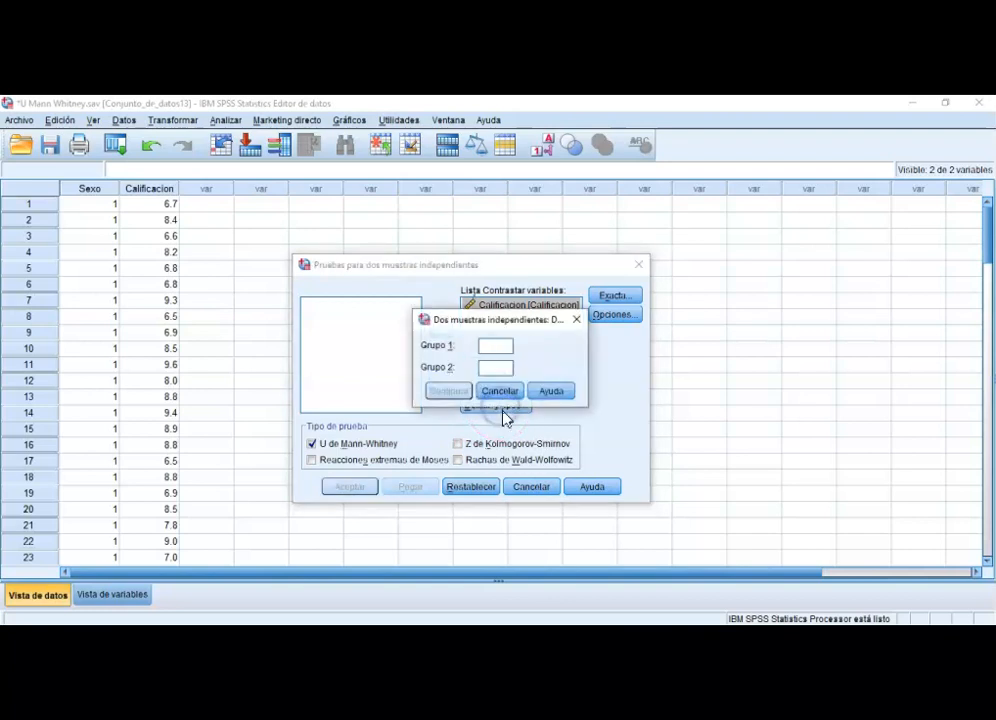
left_click(496, 346)
type("1")
left_click(496, 369)
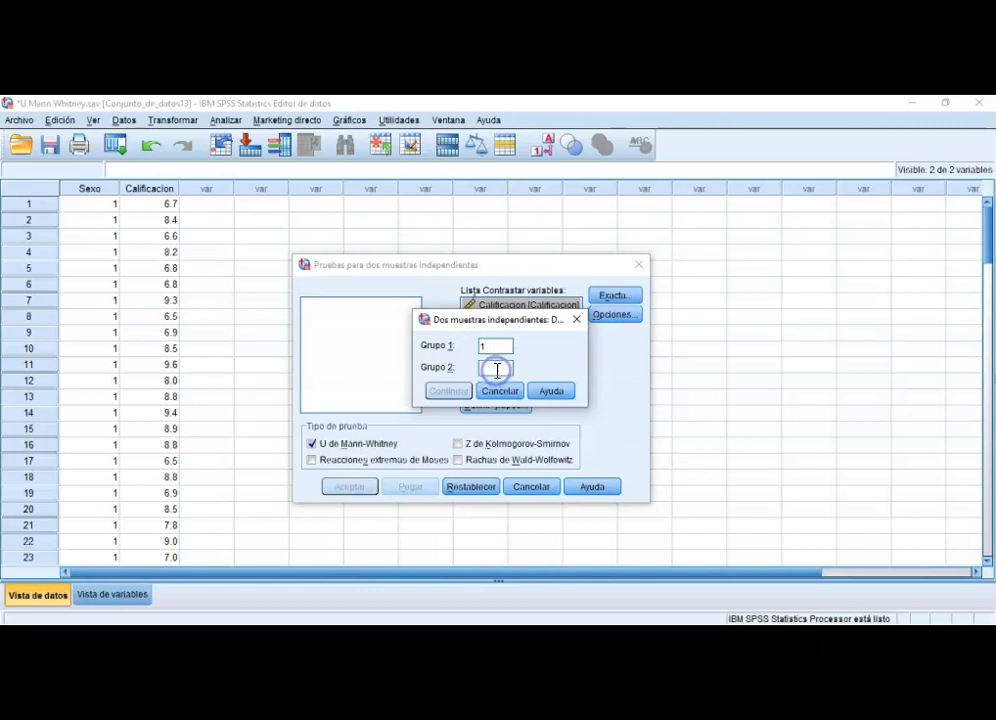
type("2")
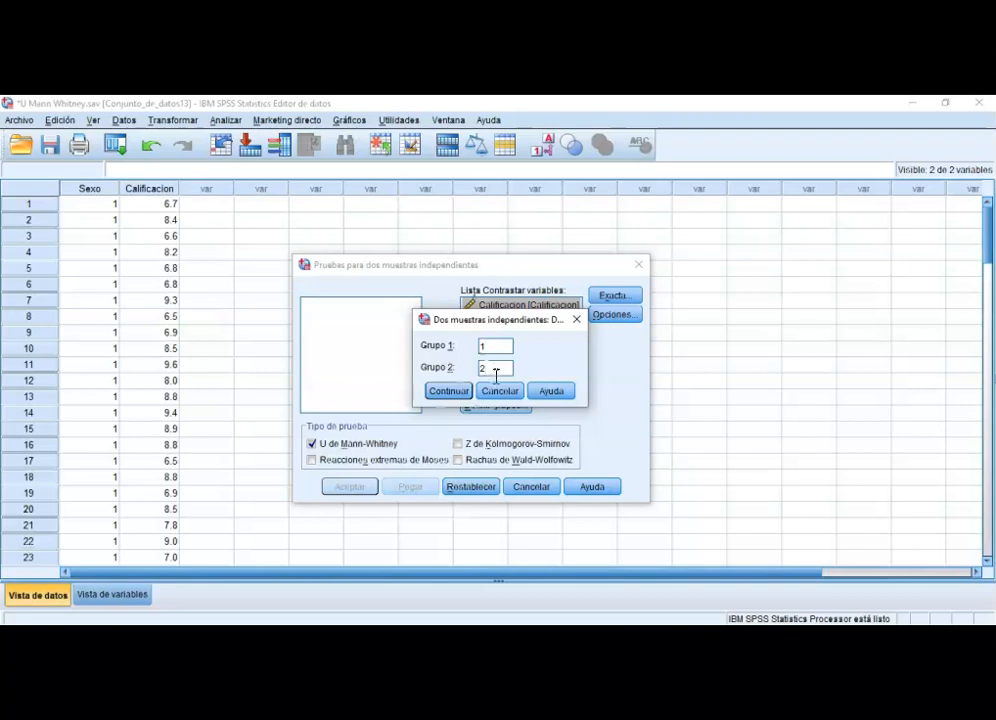
left_click(445, 400)
left_click(445, 395)
Add descriptive statistics to the options and run the Mann-Whitney U test to show its output tables.
left_click(612, 315)
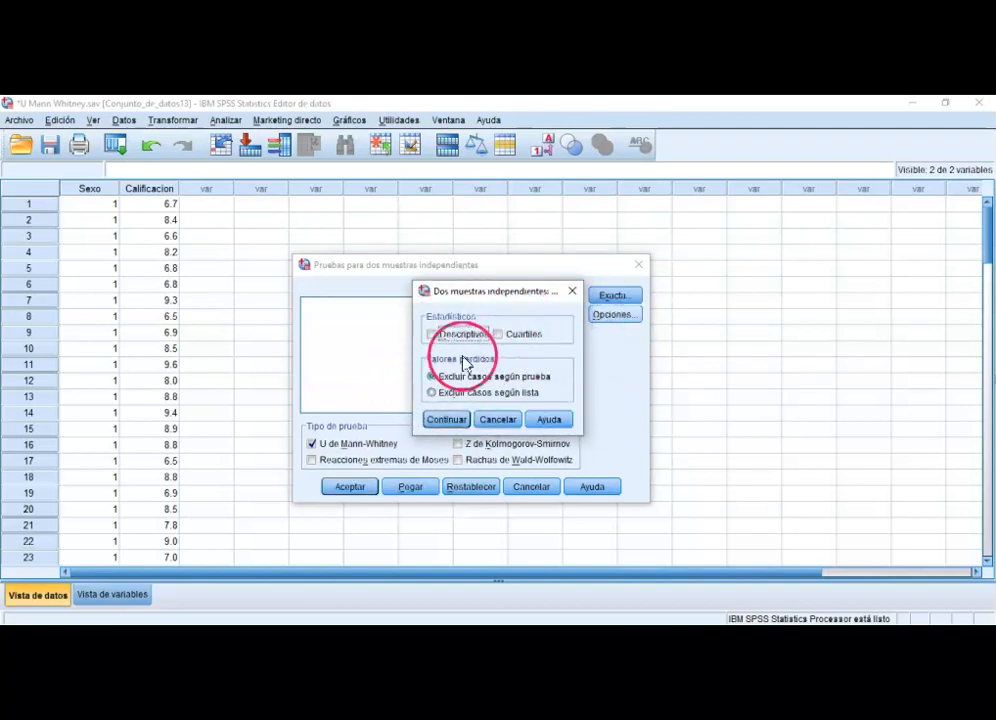
left_click(442, 336)
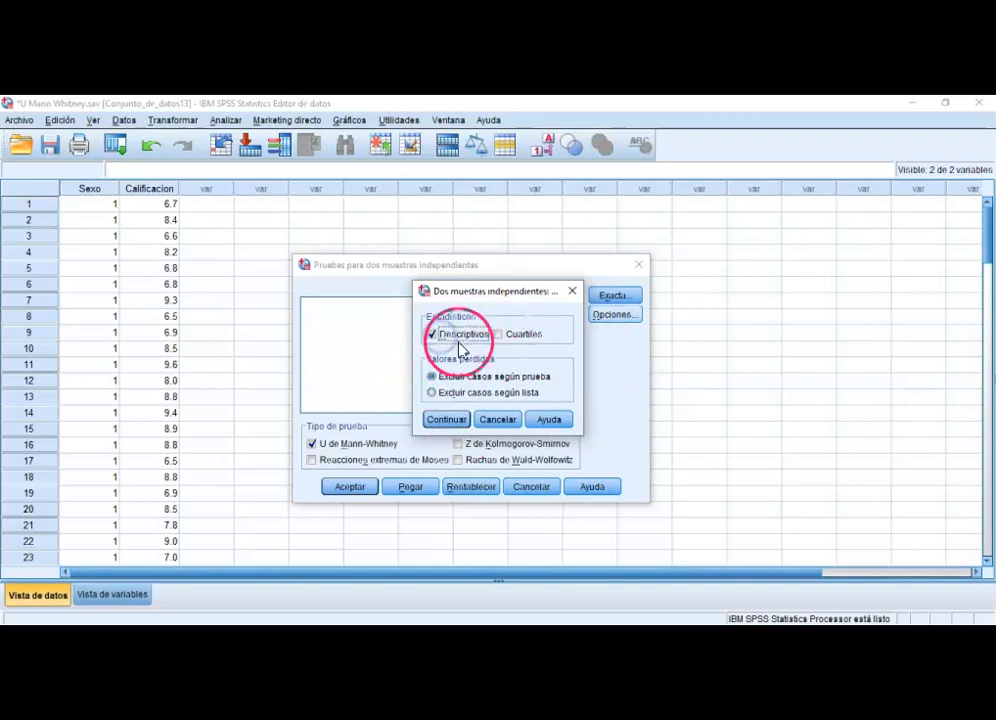
left_click(445, 419)
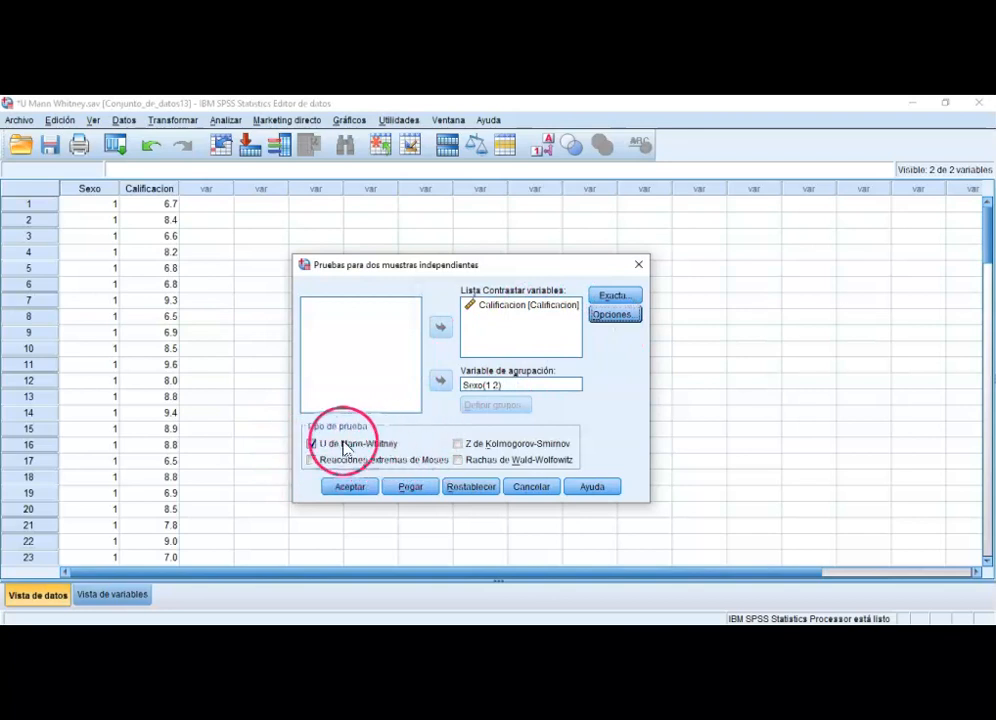
left_click(352, 487)
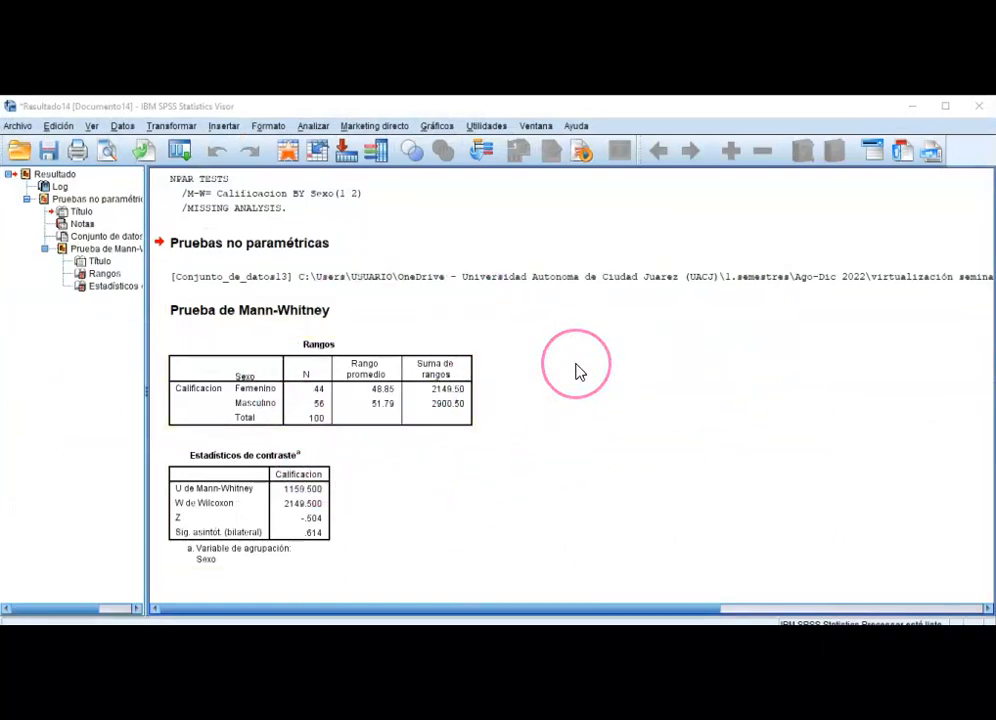
scroll(578, 372, "right", 1)
scroll(578, 372, "left", 1)
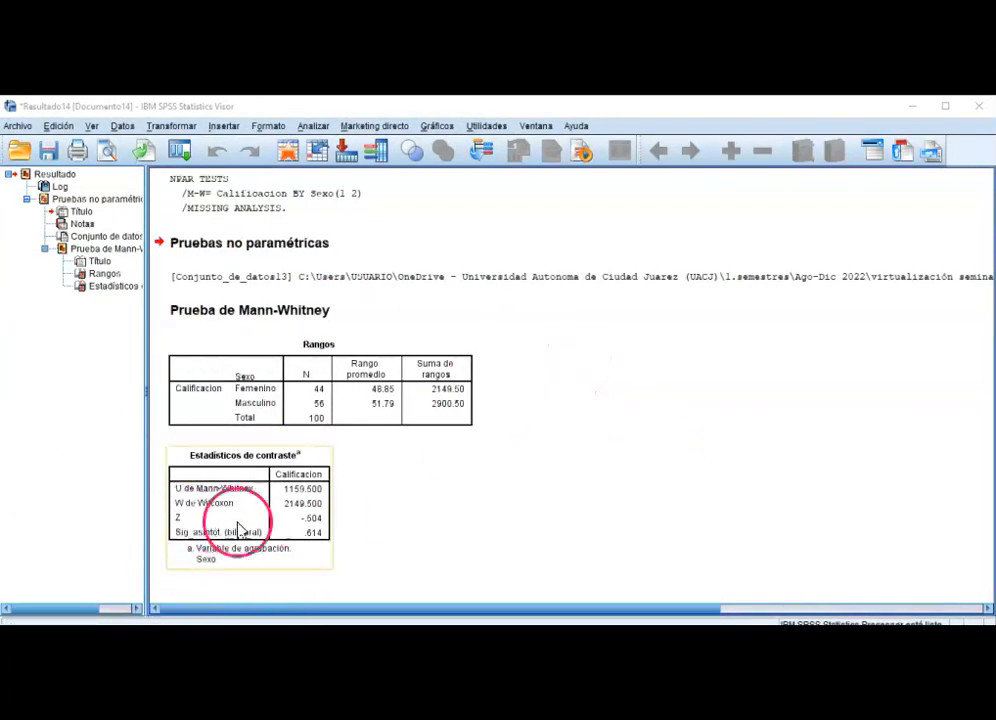
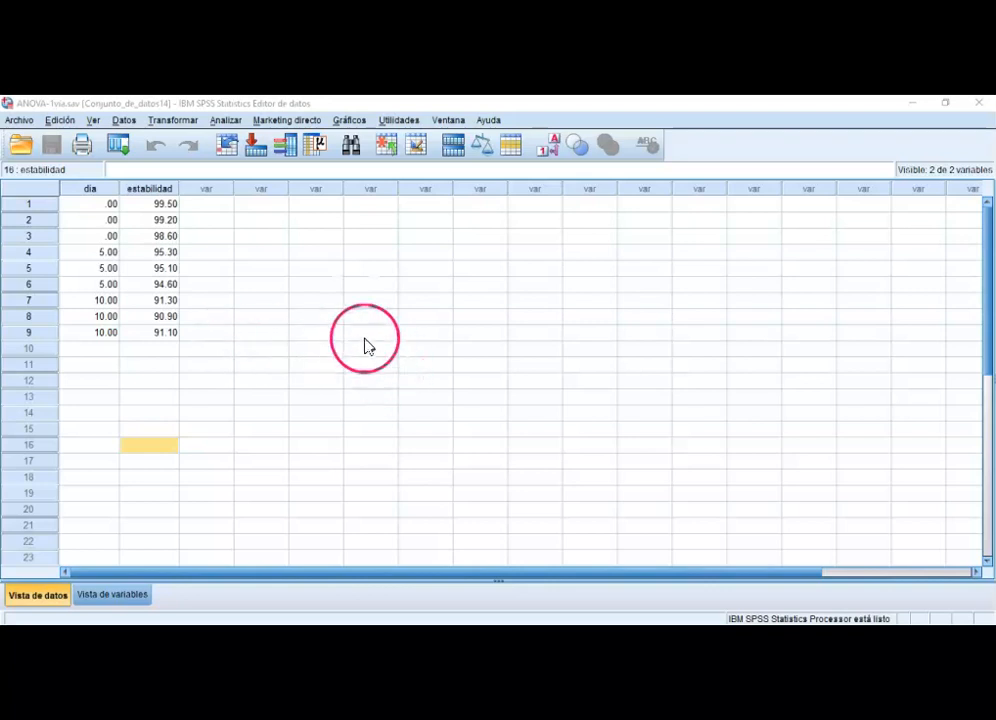
Set up a one-way ANOVA with estabilidad as the dependent variable.
left_click(226, 120)
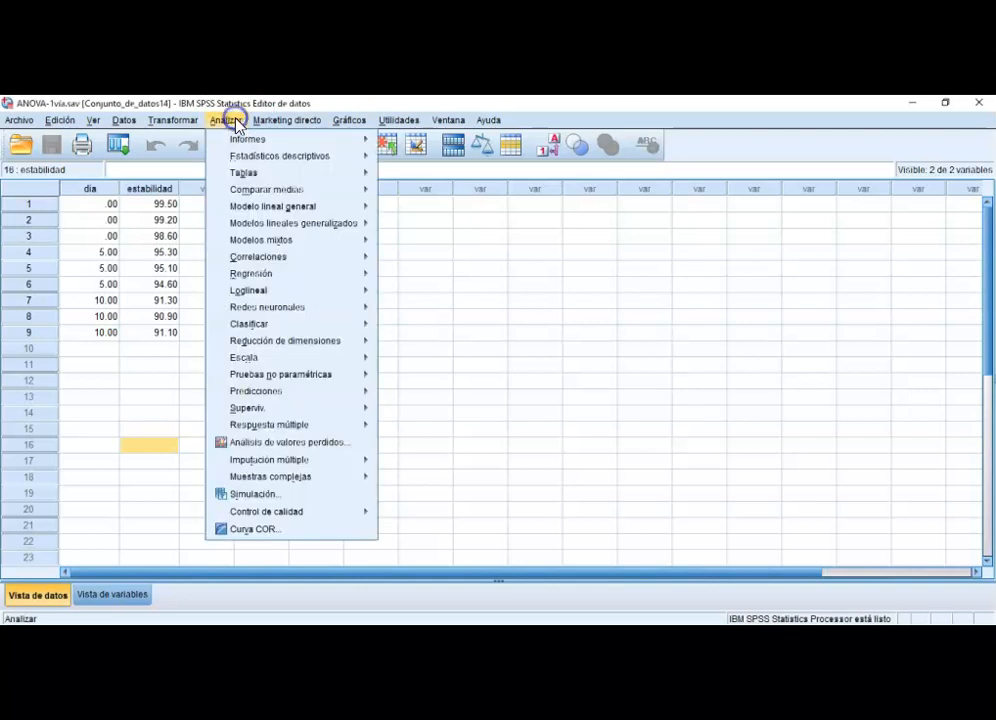
mouse_move(232, 189)
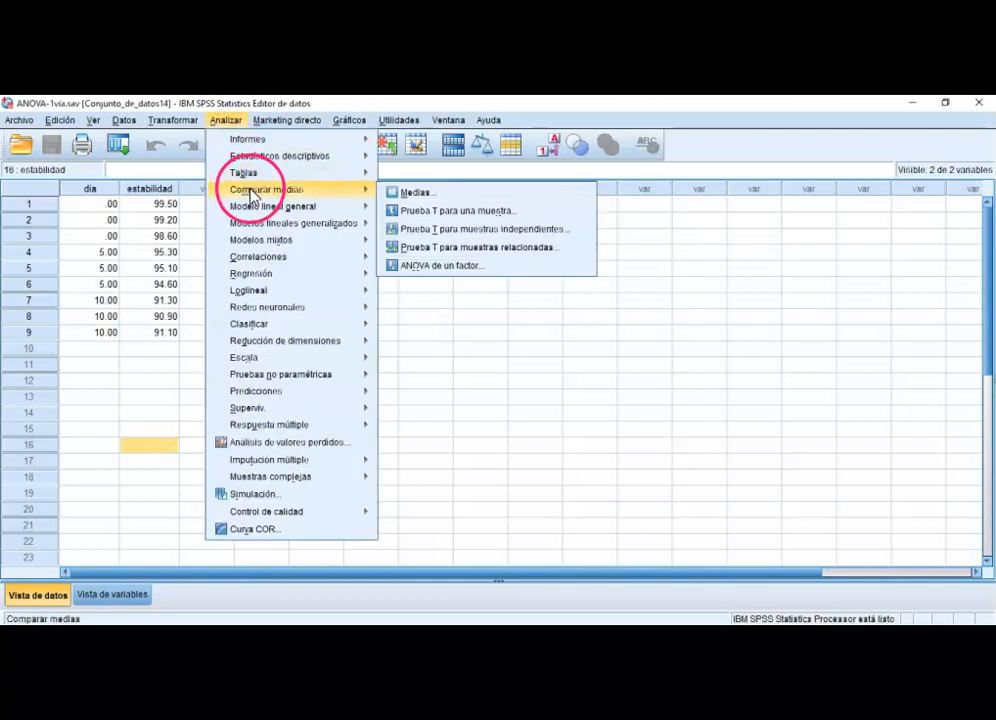
left_click(482, 267)
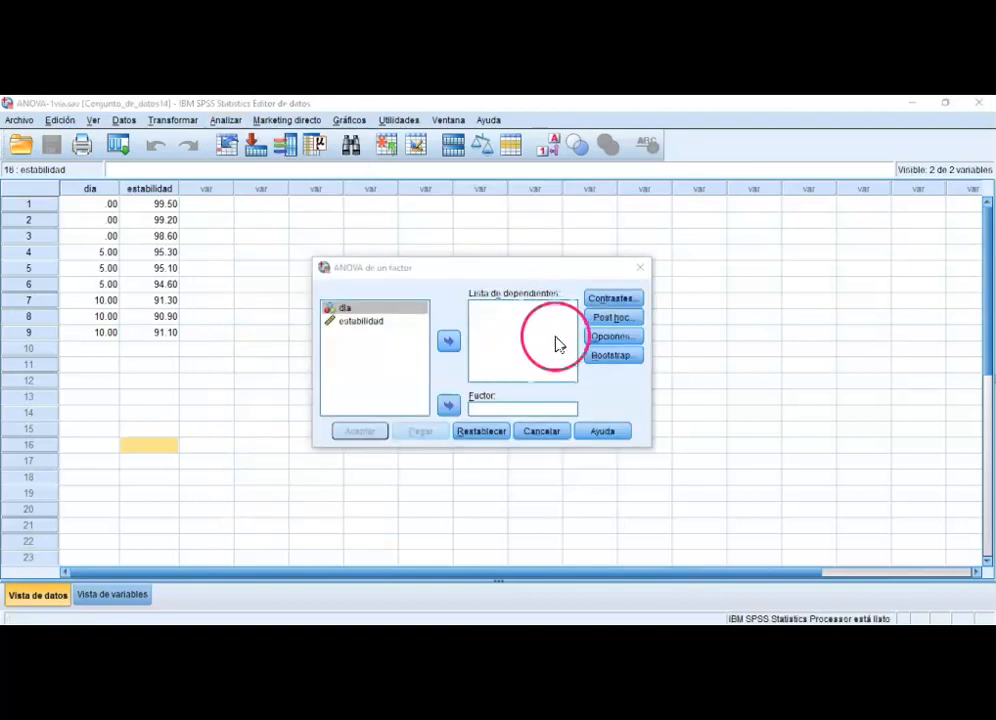
left_click(502, 384)
left_click(376, 322)
left_click(446, 343)
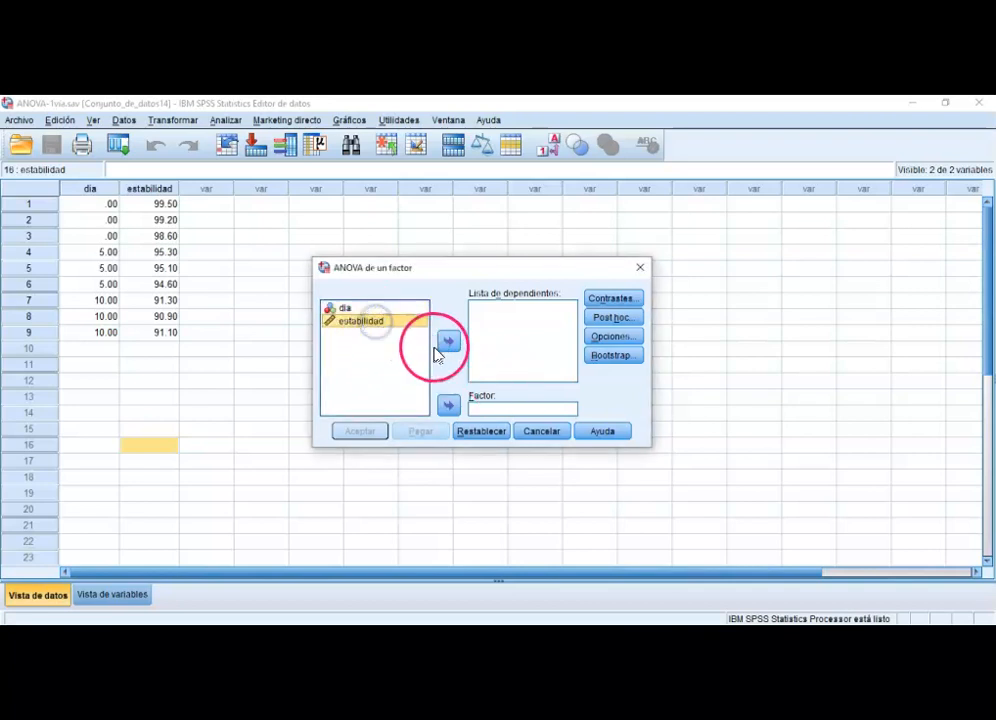
left_click(563, 308)
left_click(529, 343)
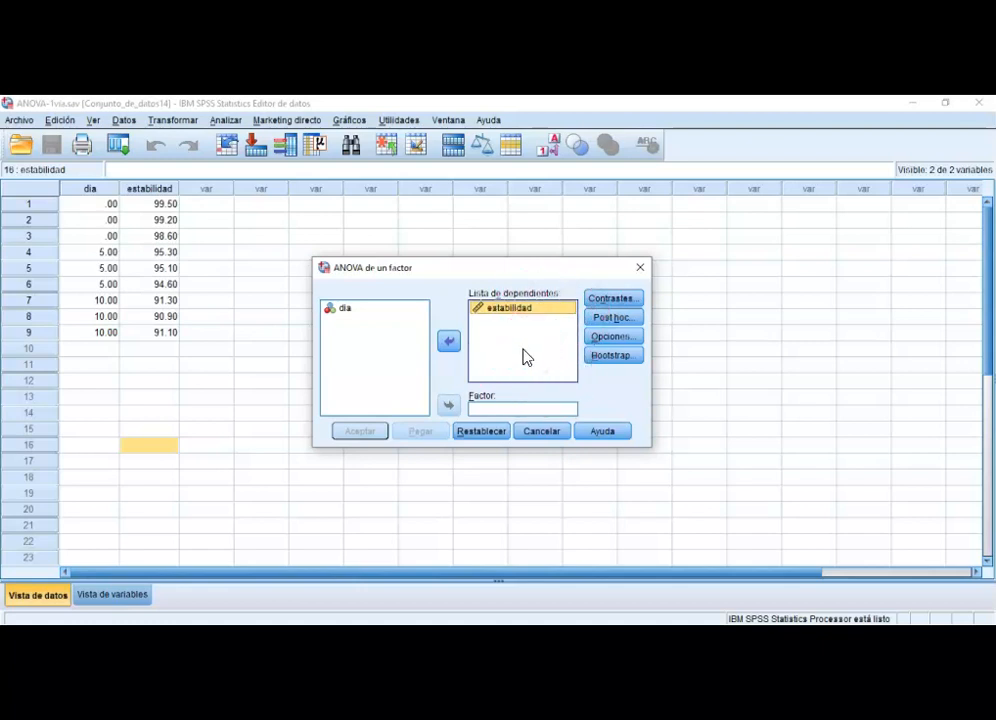
Use dia as the factor of the one-way ANOVA.
left_click(479, 393)
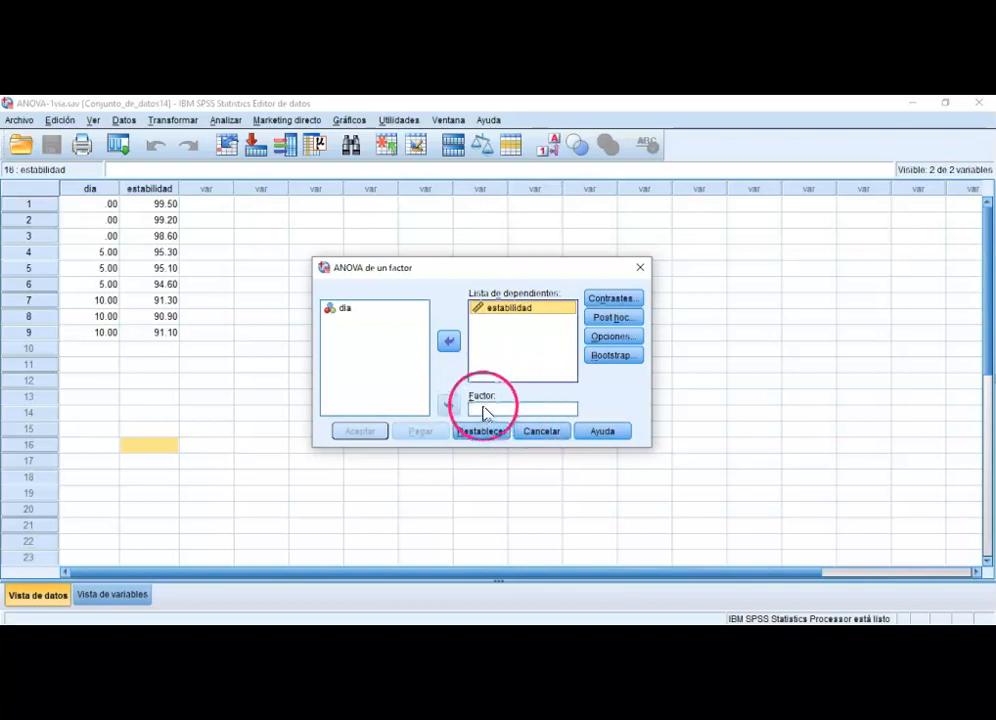
left_click(349, 307)
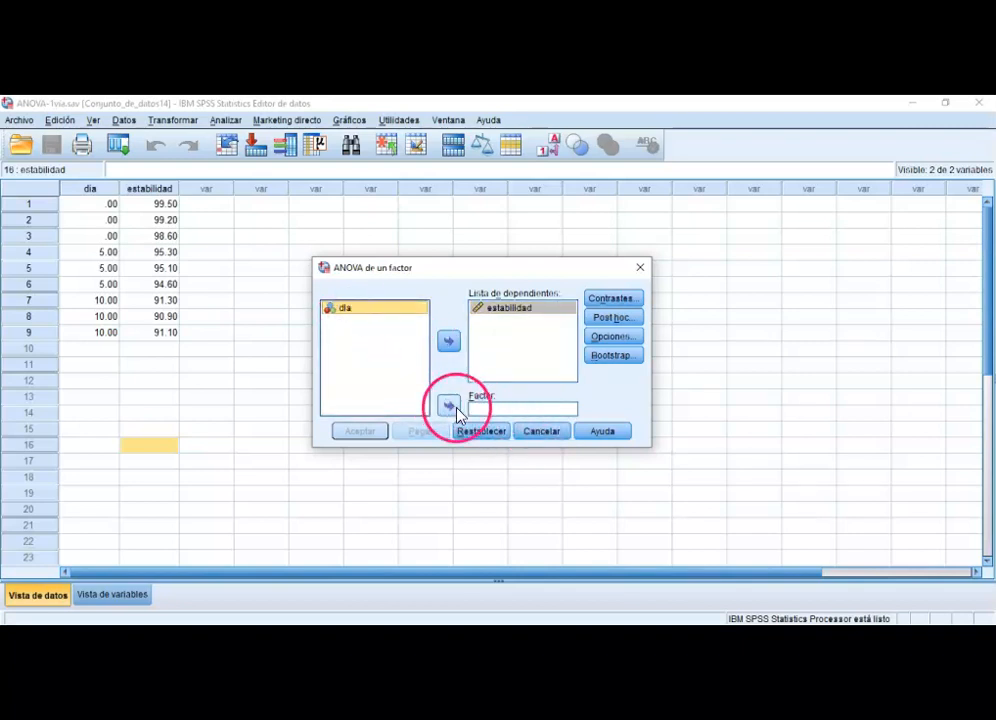
left_click(447, 402)
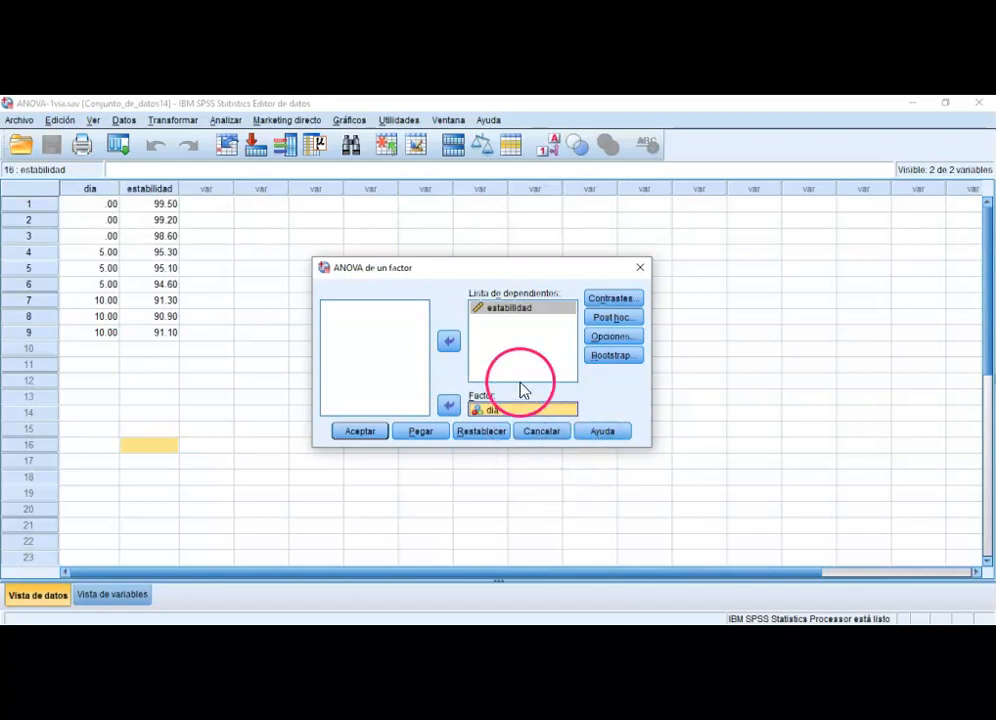
Add the Tukey post hoc test with a significance level of 0.05 and run the one-way ANOVA.
left_click(627, 322)
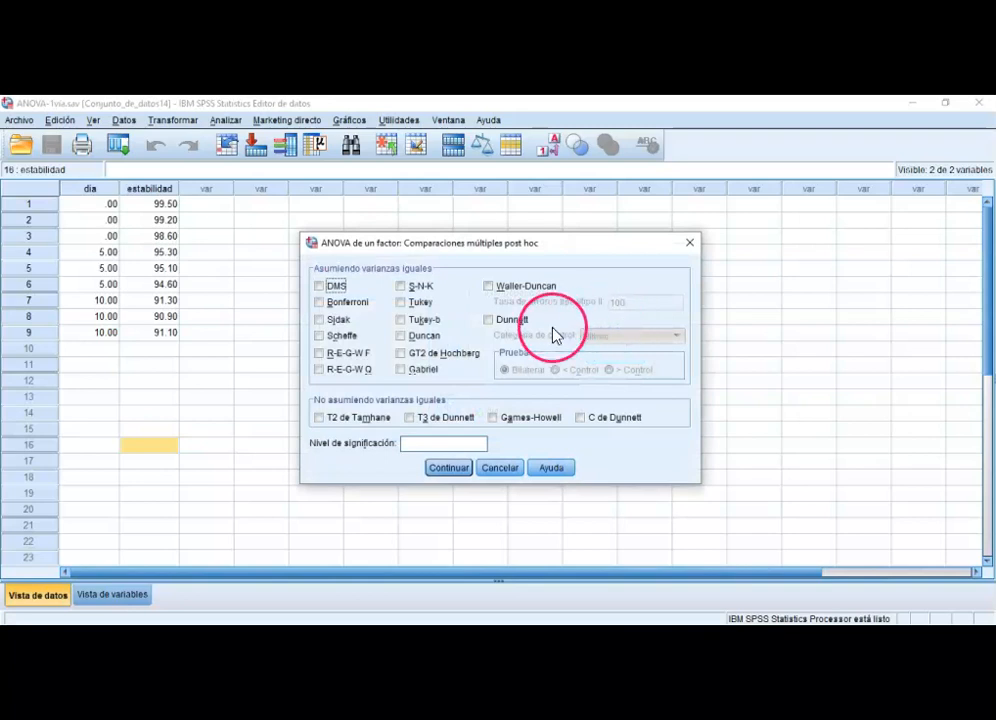
left_click(410, 304)
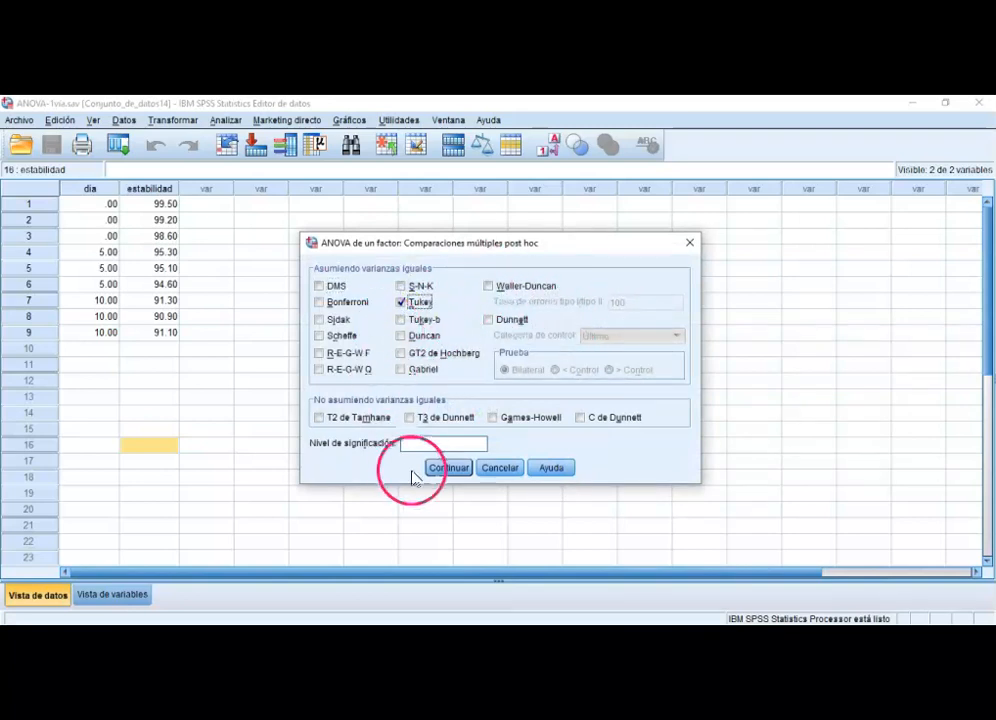
left_click(439, 445)
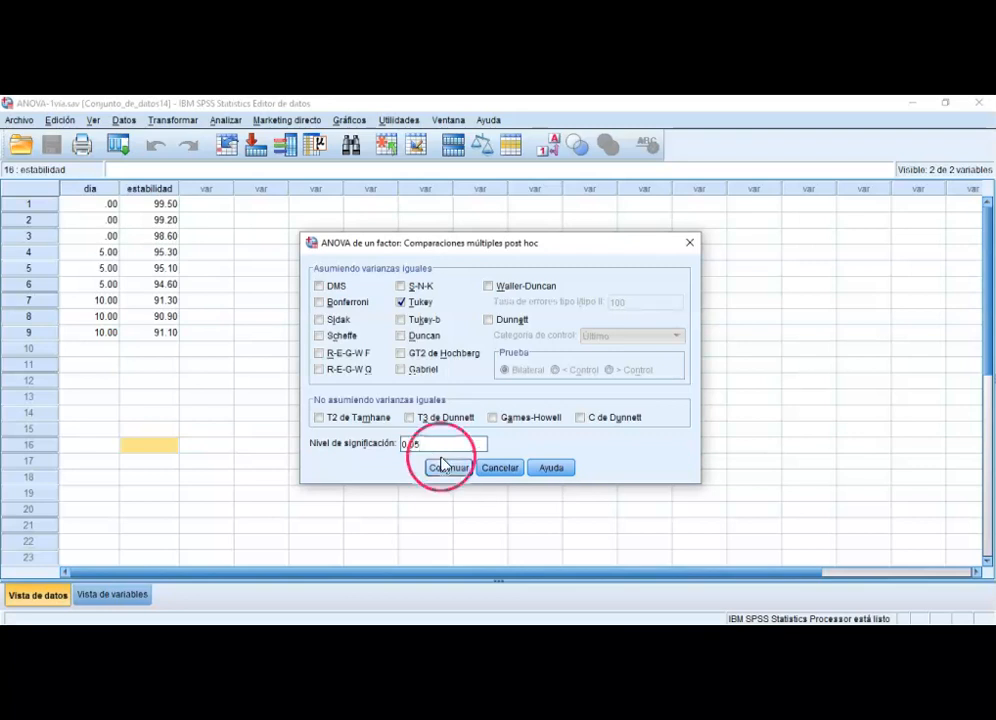
left_click(446, 467)
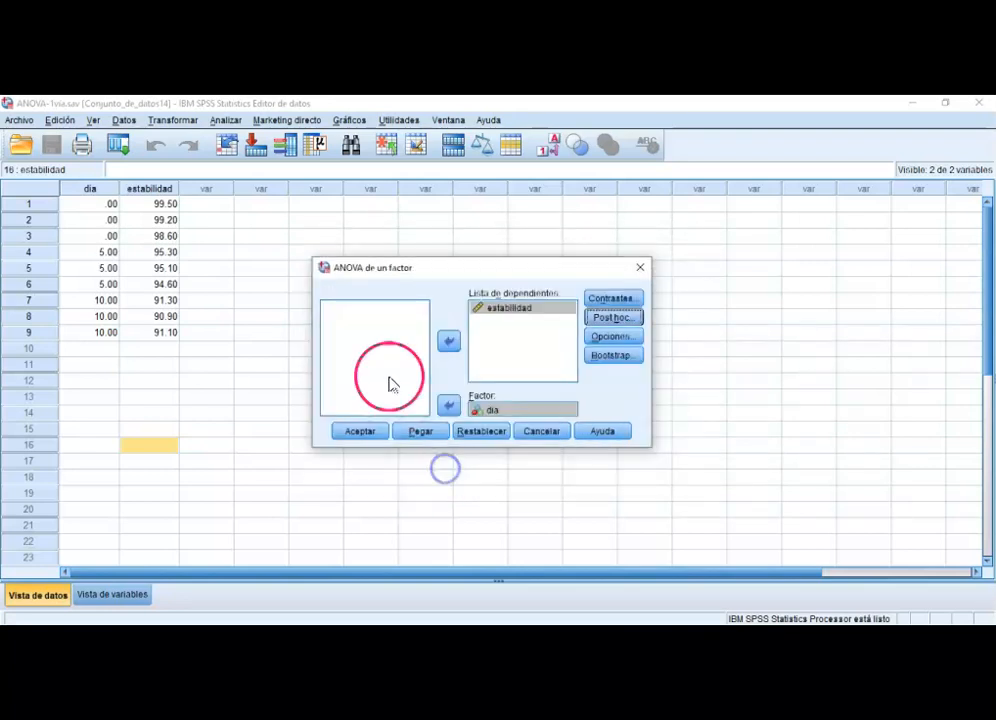
left_click(375, 440)
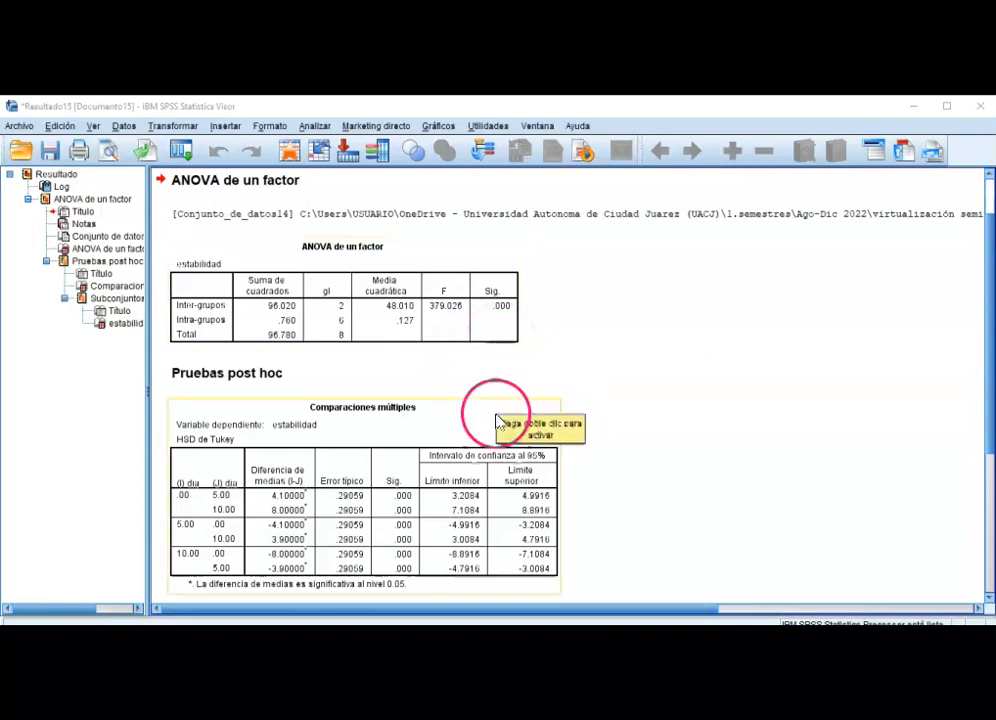
Examine the ANOVA output, including Tukey's multiple comparisons and the homogeneous subsets table for estabilidad.
scroll(540, 440, "down", 2)
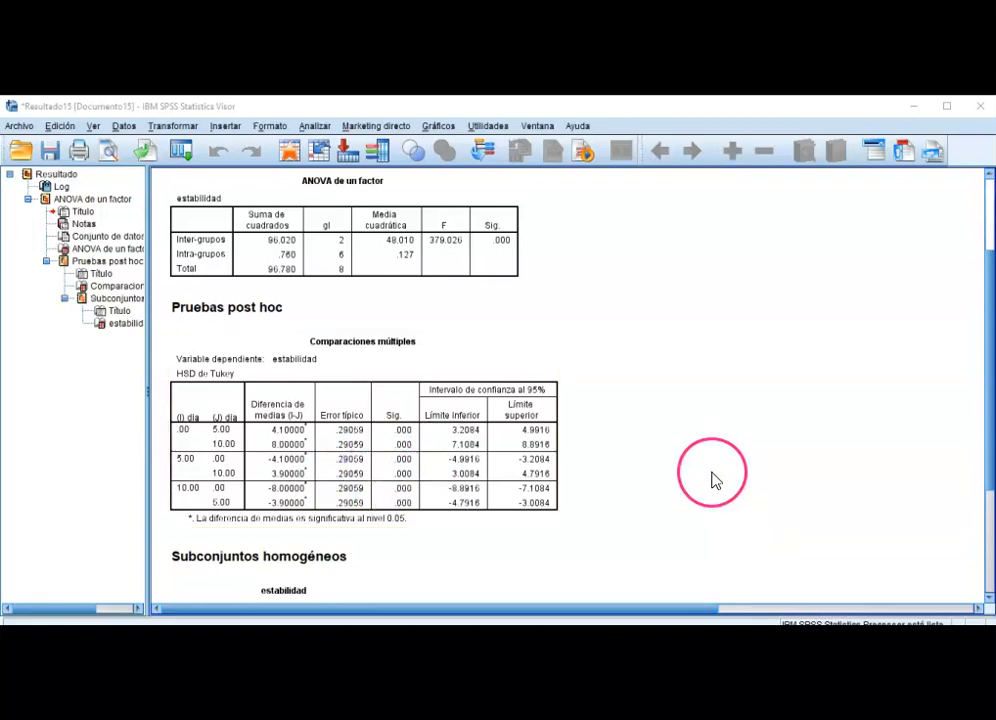
scroll(714, 480, "down", 3)
scroll(714, 480, "down", 2)
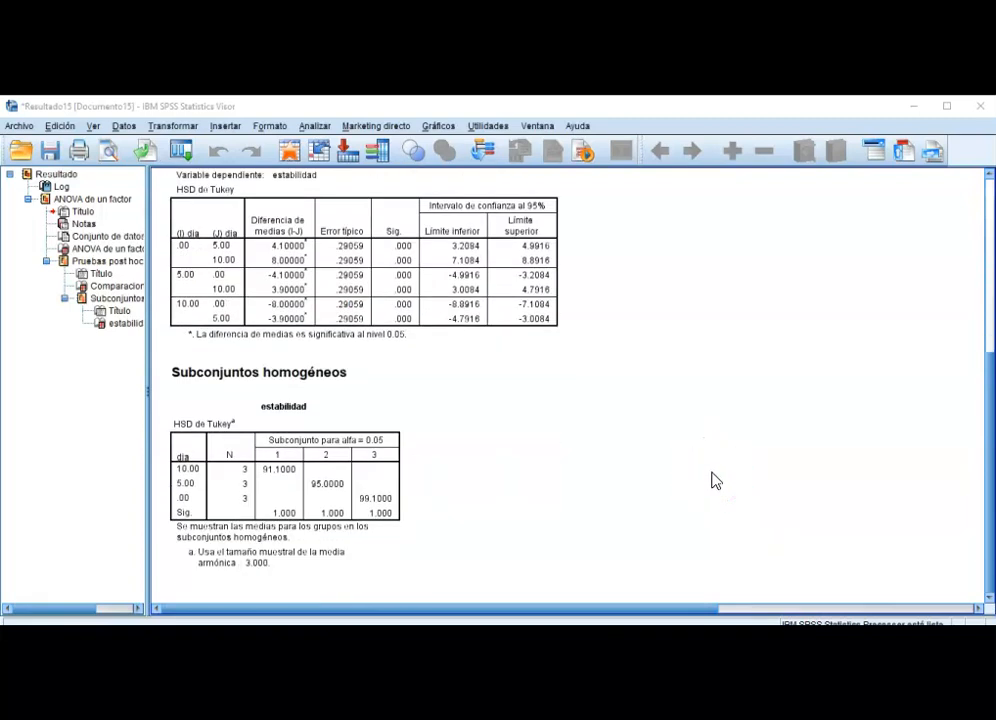
left_click(370, 497)
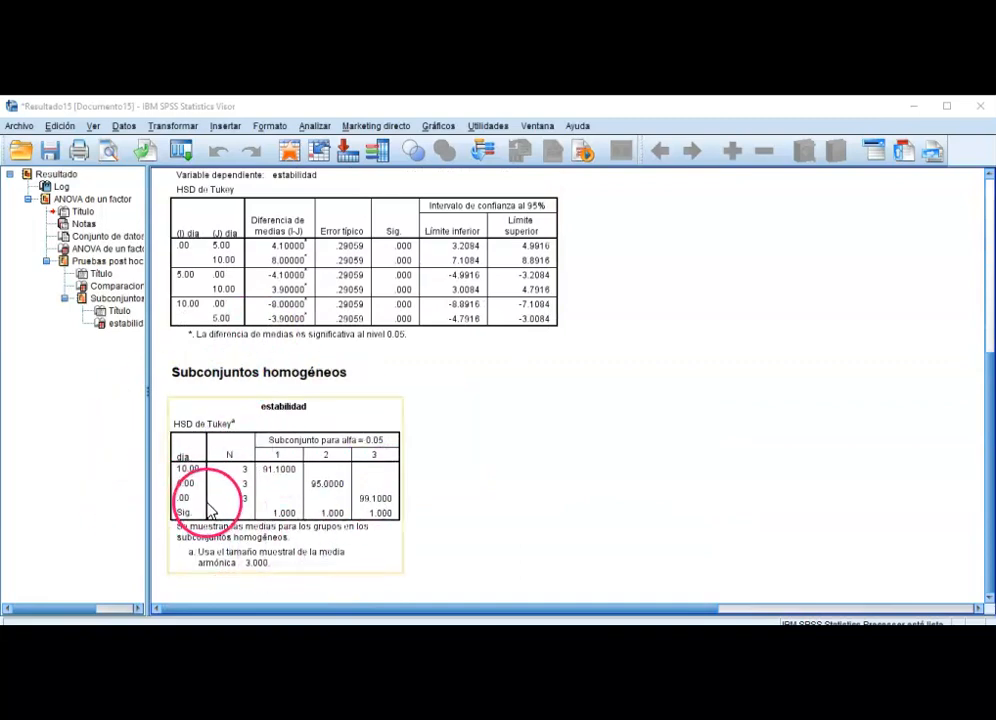
left_click(487, 481)
left_click(172, 438)
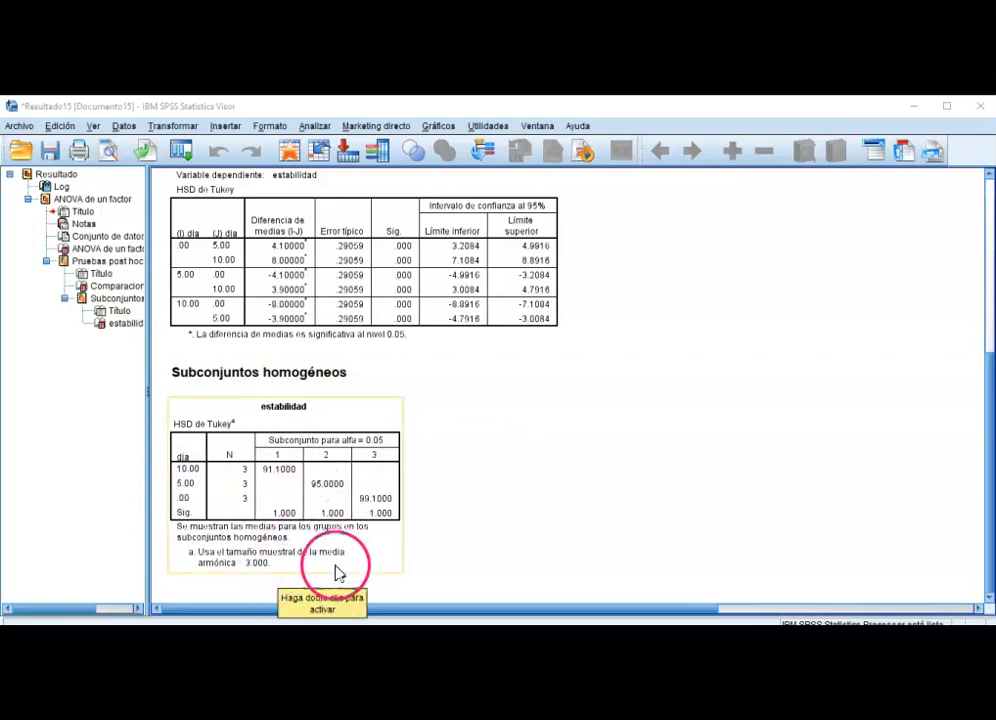
left_click(384, 502)
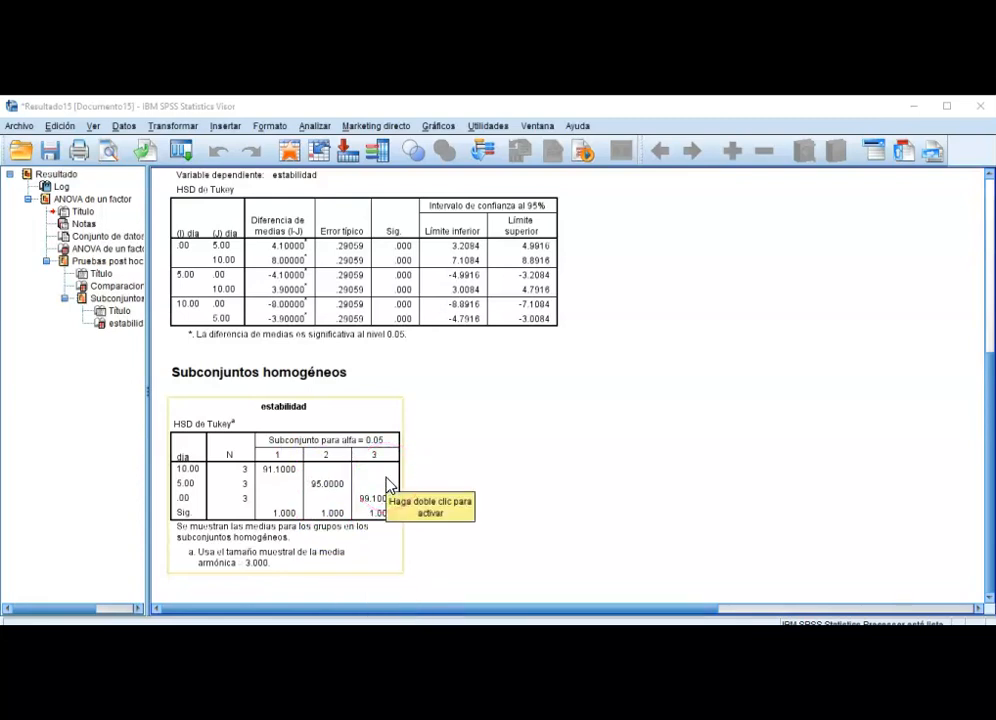
left_click(389, 478)
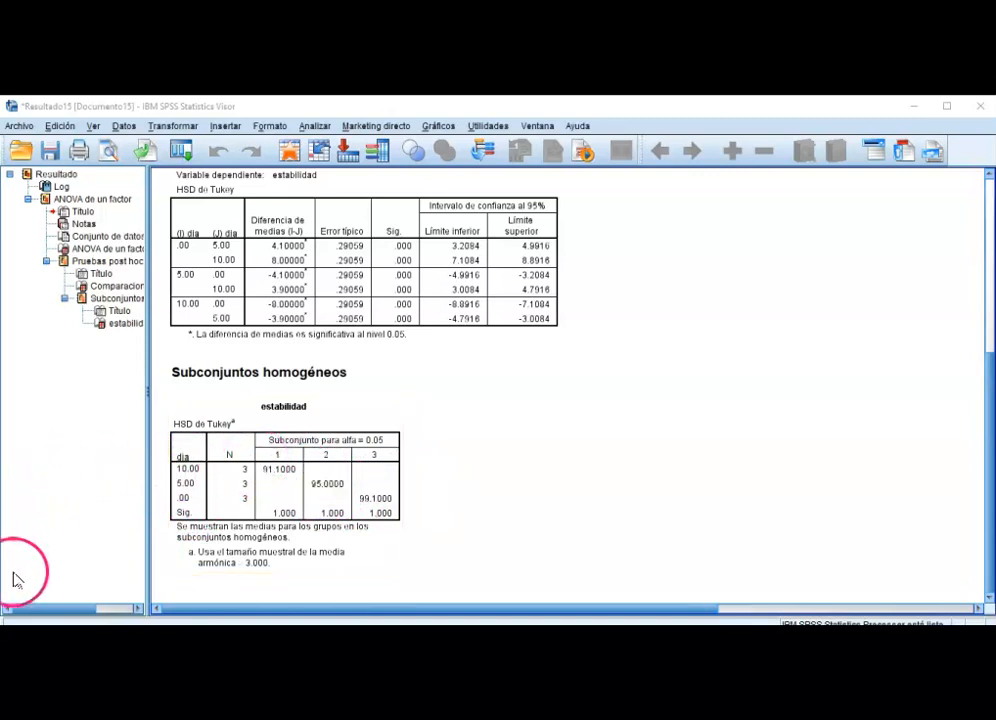
Switch to the ANOVA-2vías.sav data and look through its Día, CantEmulsificante and Estabilidad values.
key("alt+Tab")
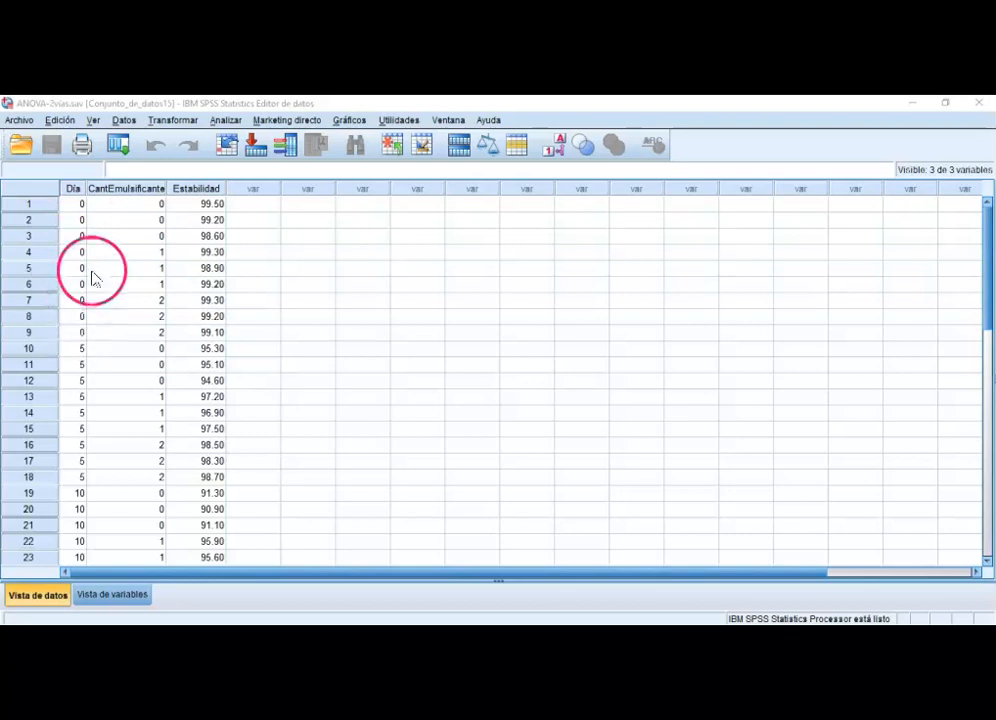
scroll(80, 284, "down", 2)
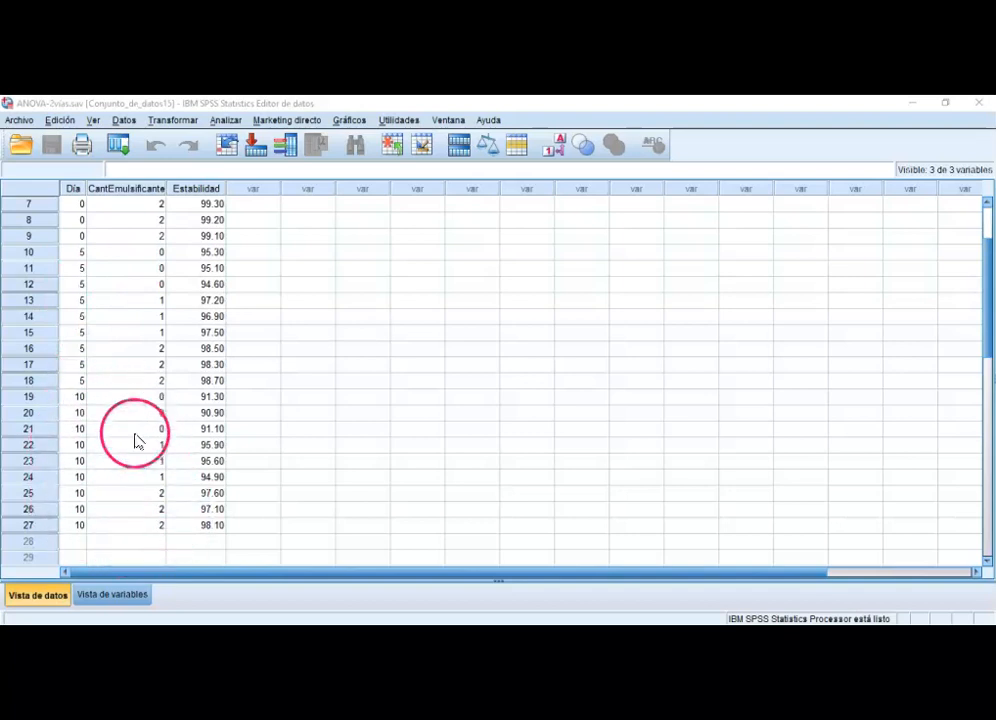
scroll(162, 362, "up", 2)
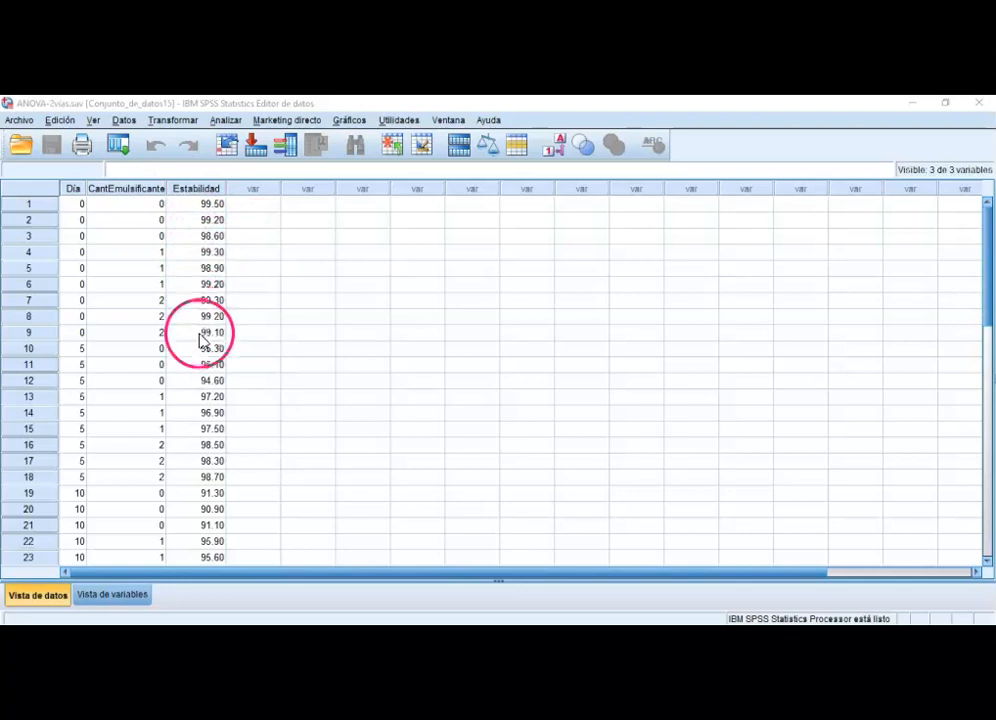
scroll(199, 446, "down", 4)
scroll(199, 446, "up", 4)
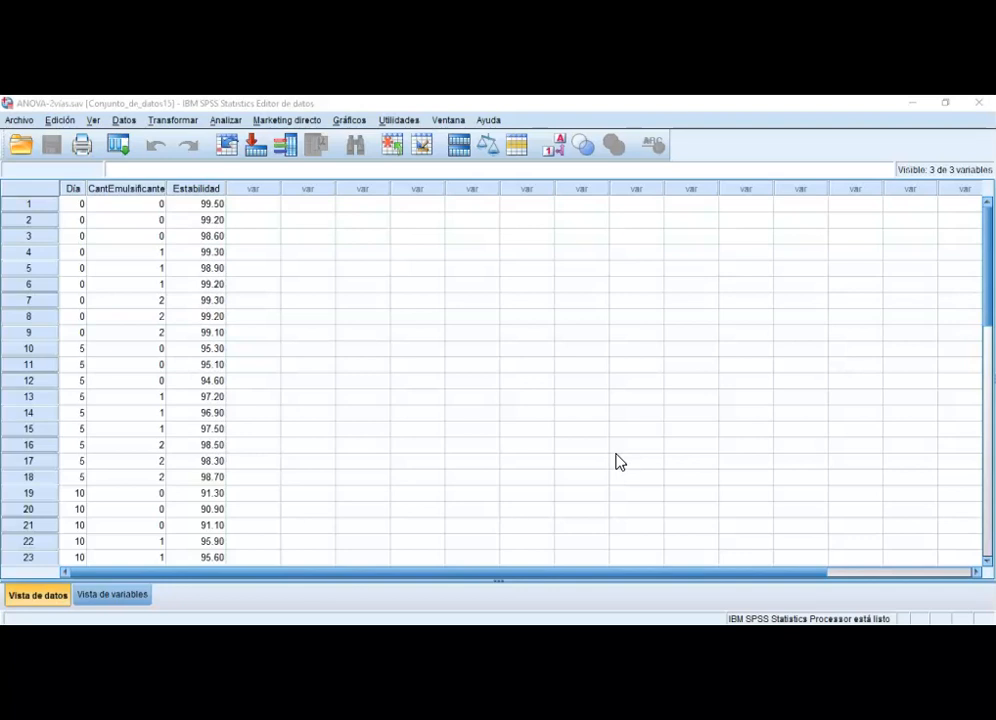
Set the split file option to analyze all cases without creating groups.
left_click(124, 120)
left_click(175, 468)
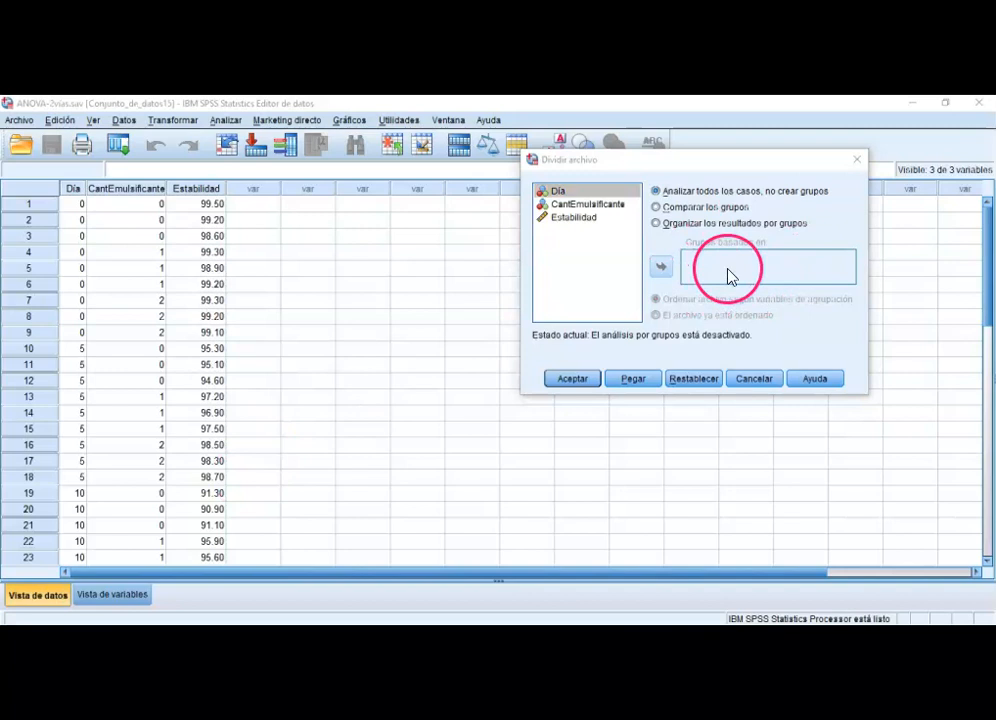
left_click(577, 382)
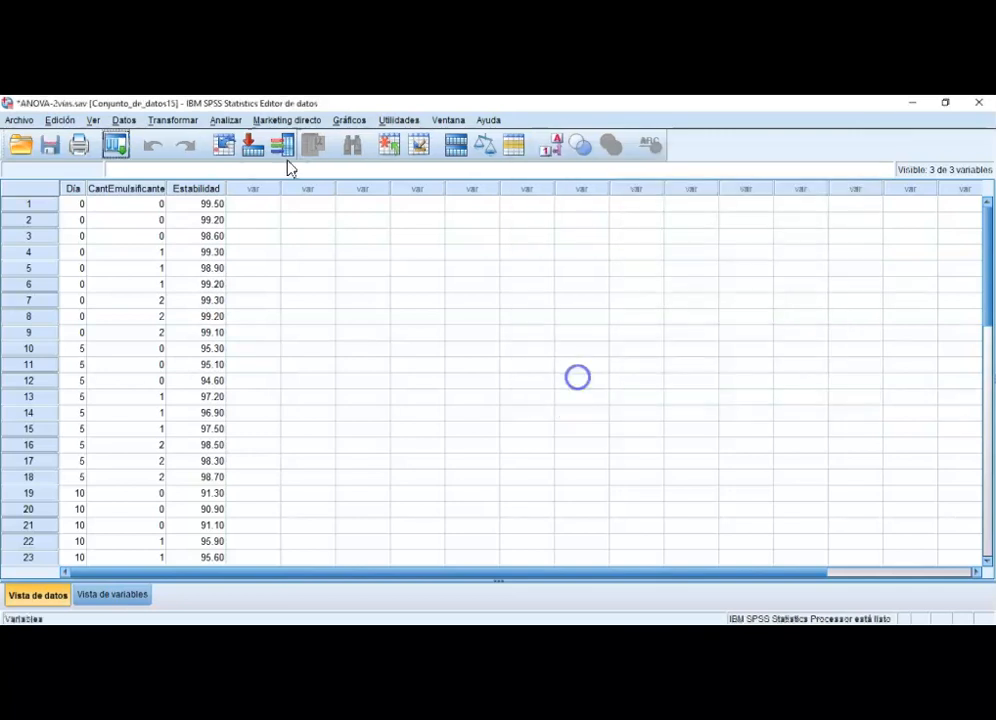
Set up a univariate general linear model with Estabilidad as the dependent variable.
left_click(226, 120)
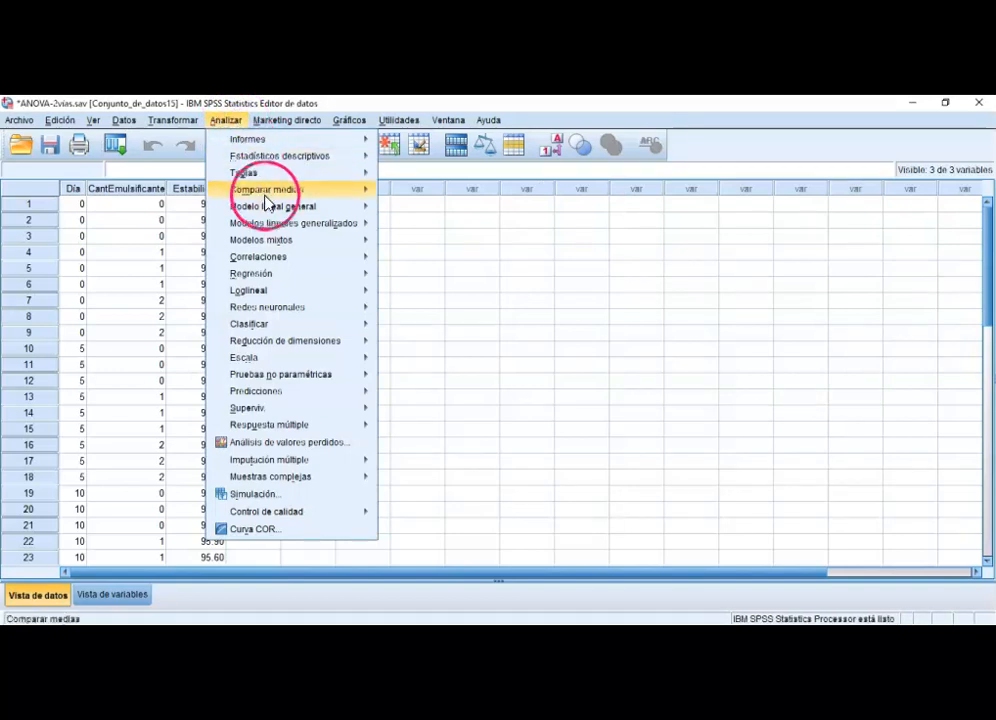
mouse_move(271, 210)
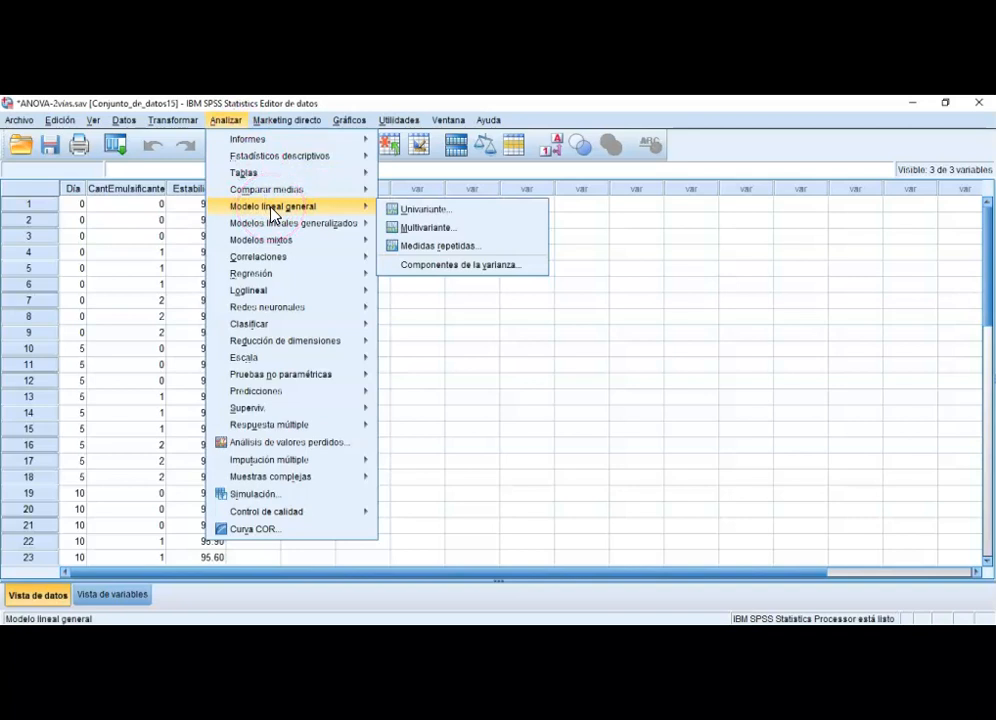
left_click(443, 212)
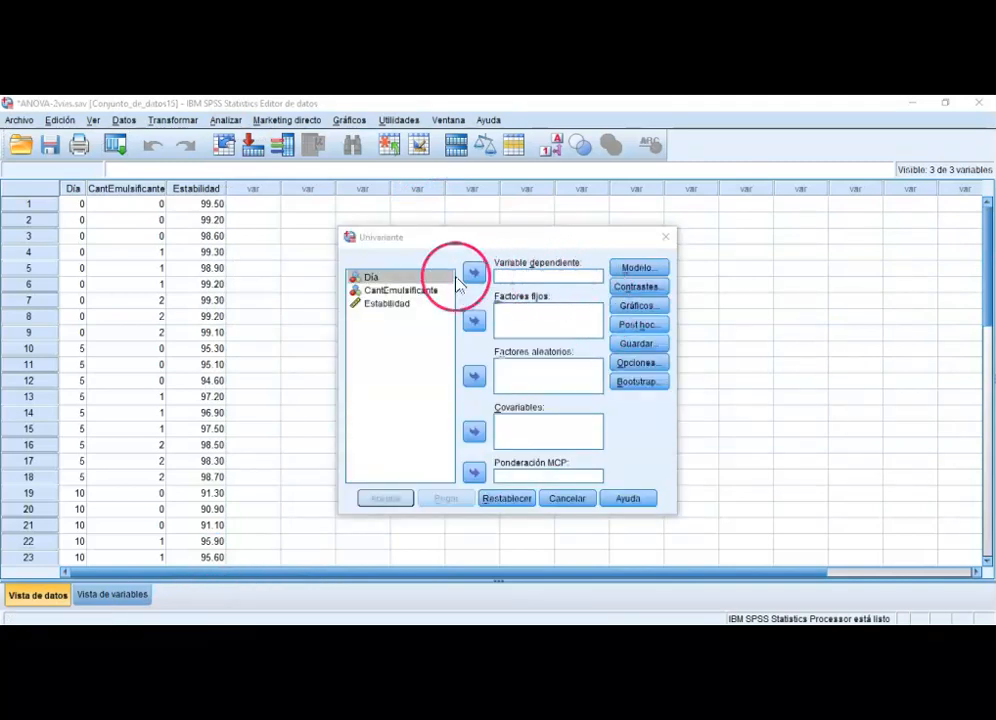
left_click(398, 303)
left_click(471, 274)
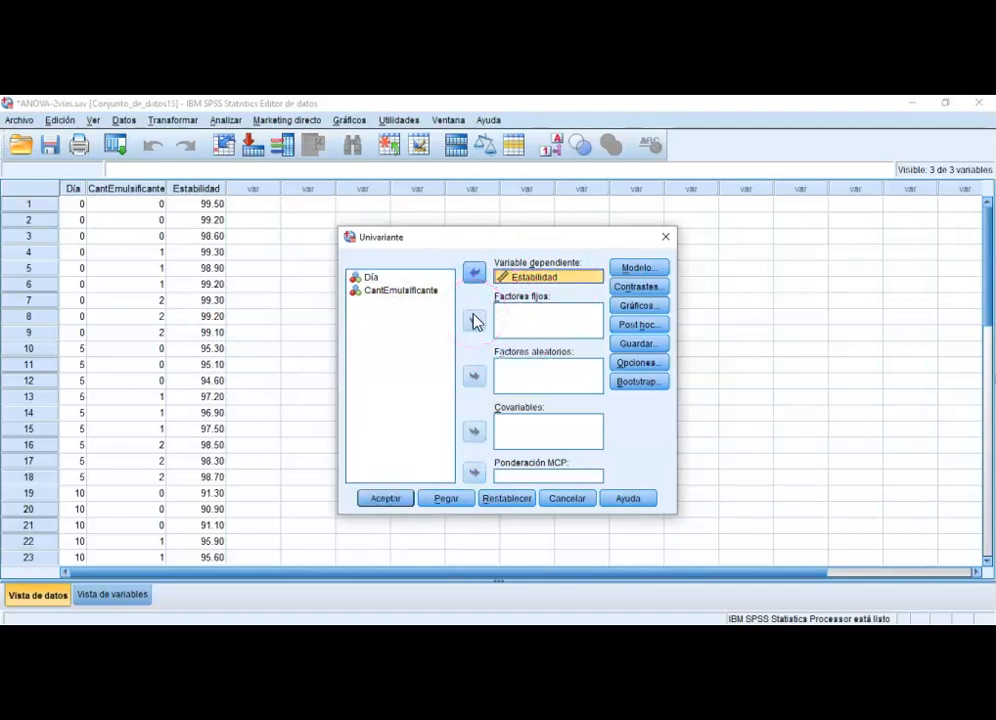
Add Día and CantEmulsificante as fixed factors of the univariate model.
left_click(370, 281)
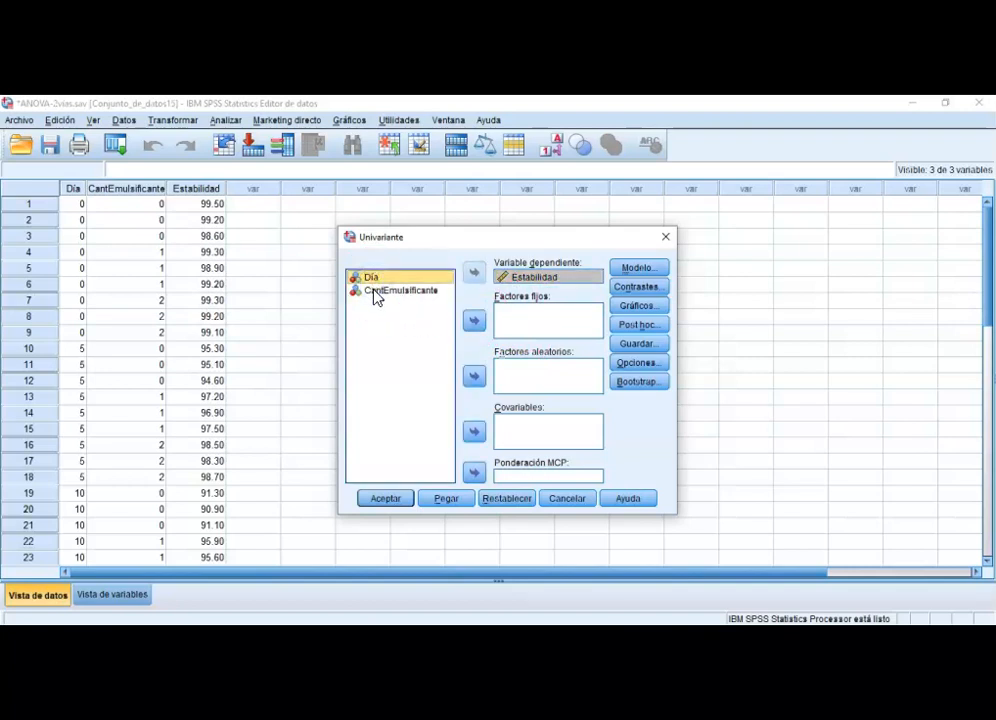
left_click(370, 290, "ctrl")
left_click(472, 321)
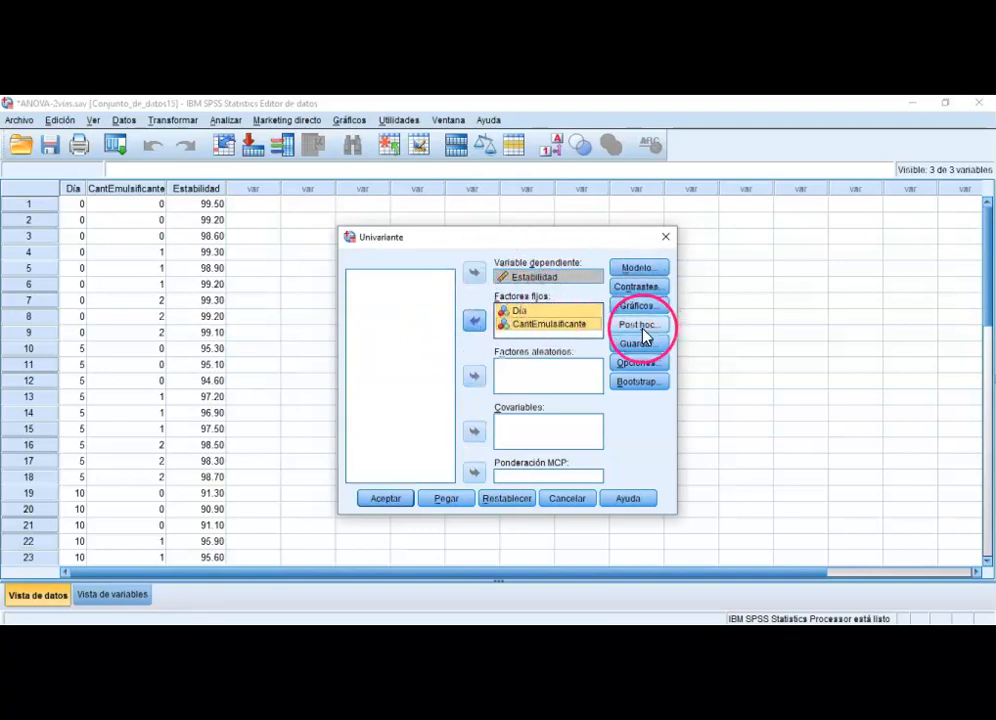
Request Tukey post hoc comparisons for both Día and CantEmulsificante.
left_click(643, 329)
left_click(445, 333)
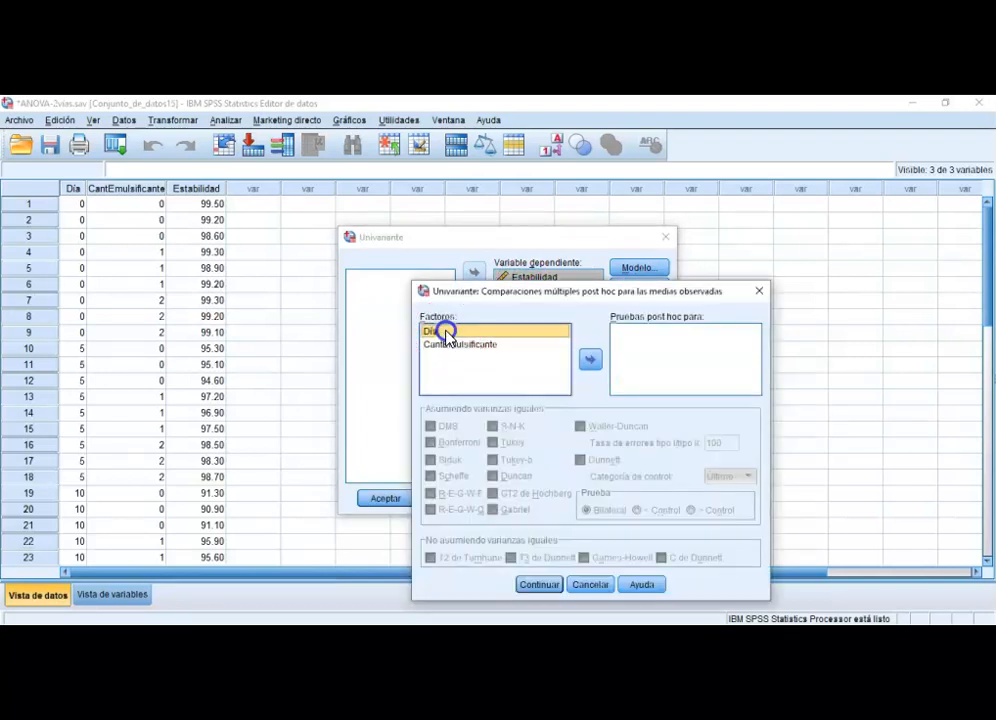
left_click(451, 345, "shift")
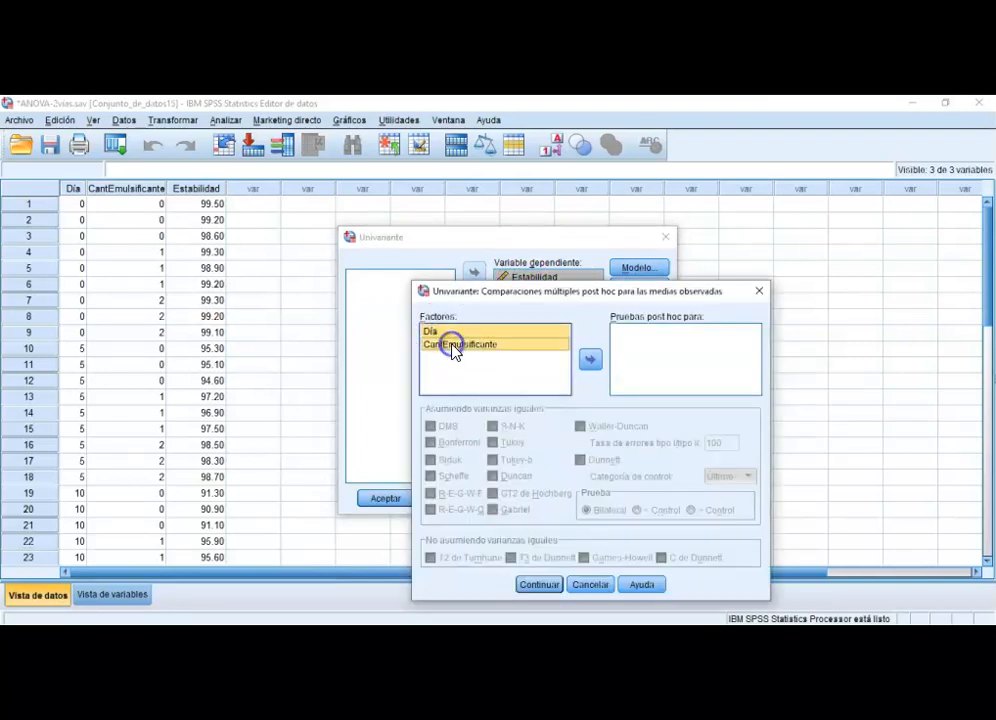
left_click(592, 361)
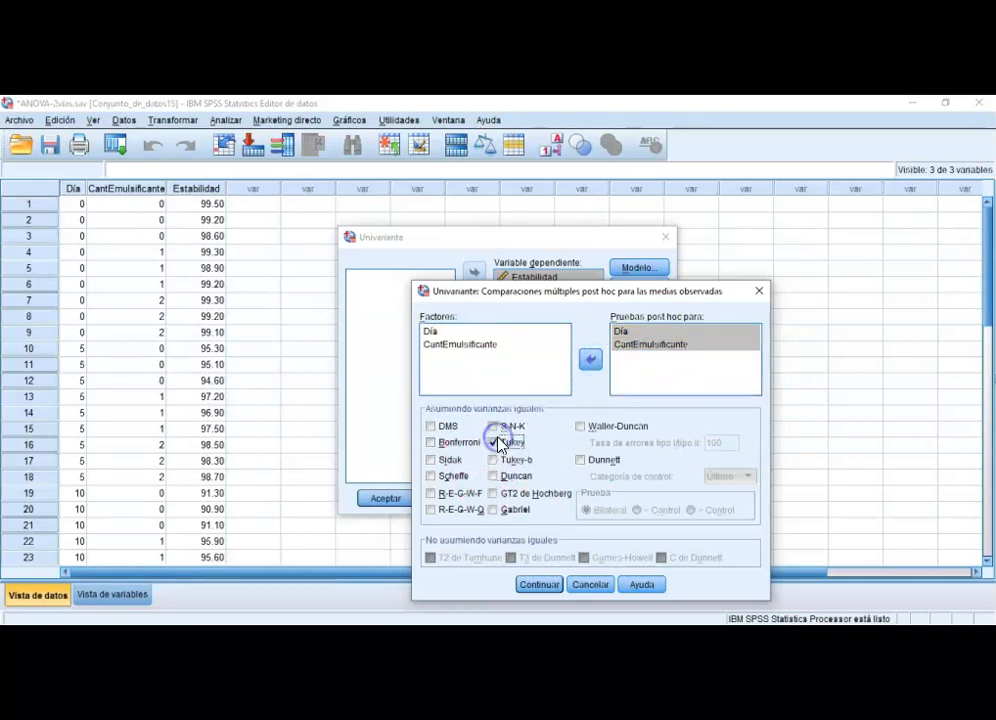
left_click(535, 588)
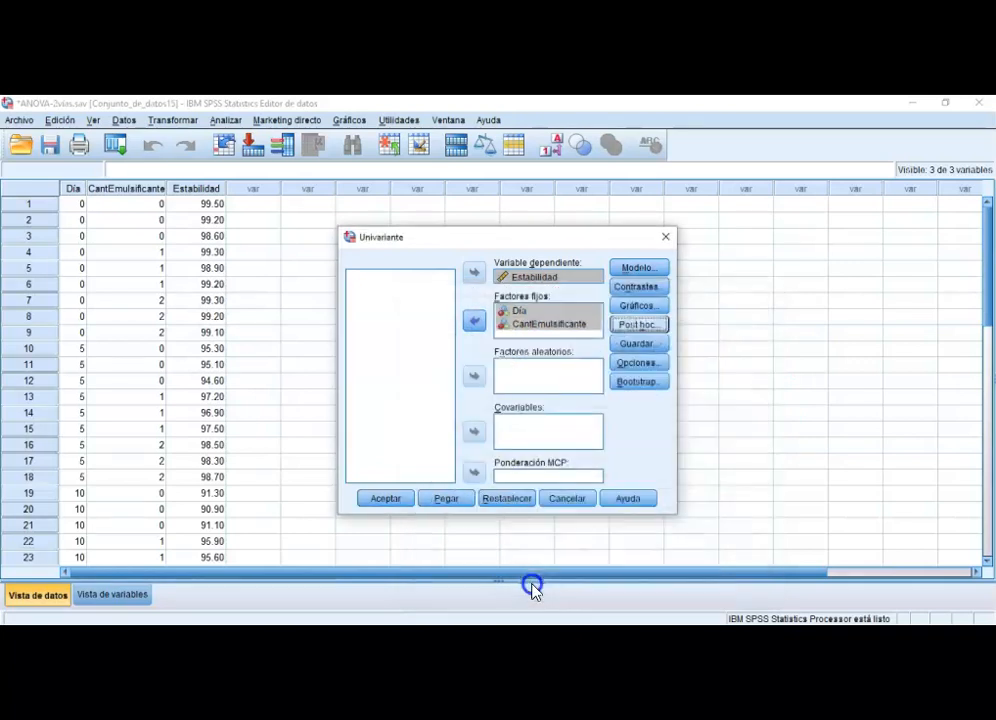
Include descriptive statistics in the univariate model options and run the two-way analysis of variance.
left_click(657, 364)
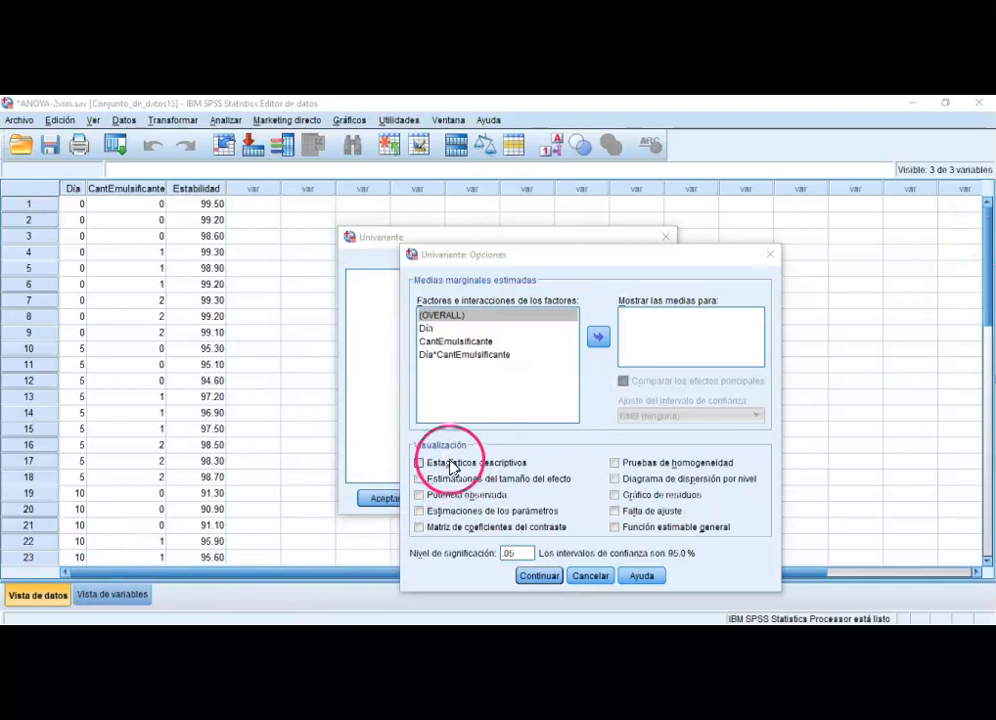
left_click(443, 466)
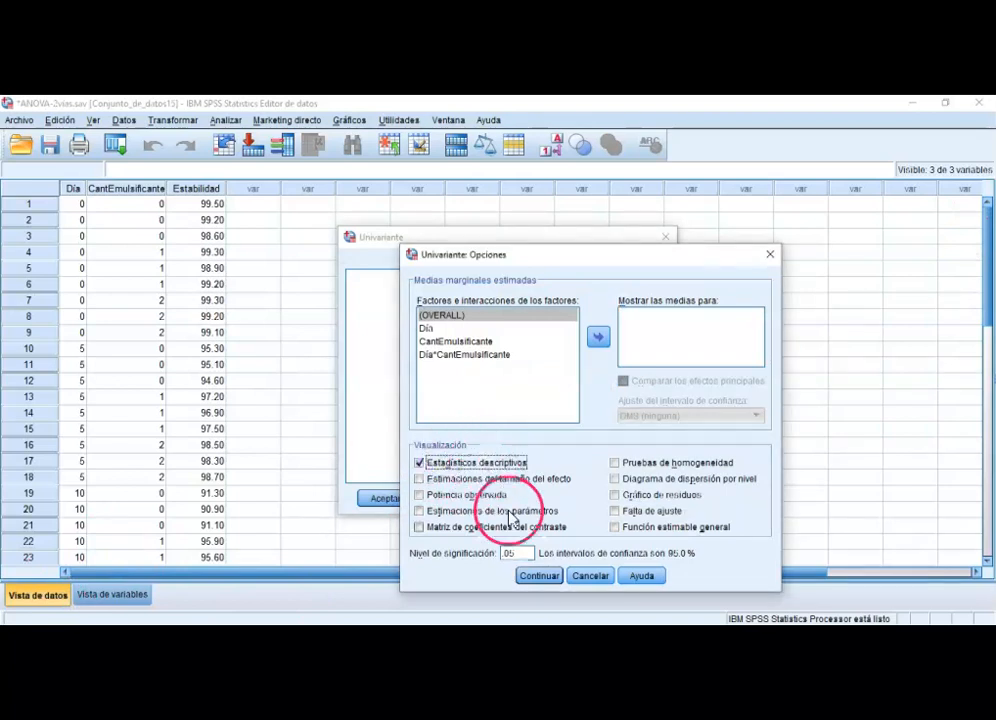
left_click(537, 577)
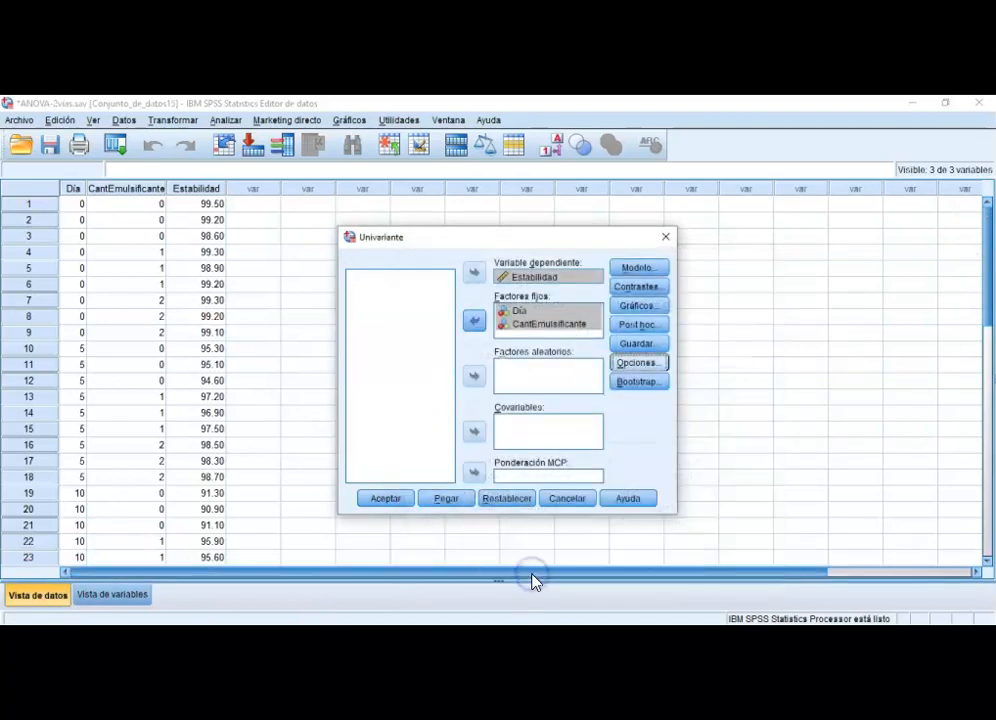
left_click(386, 500)
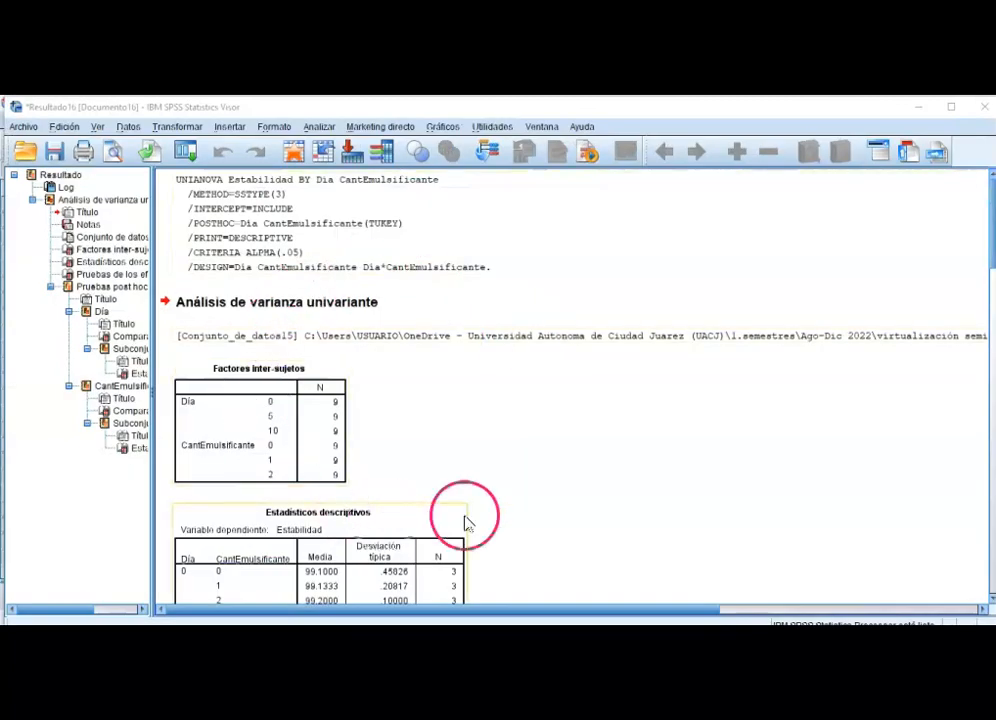
Examine the univariate output, from the descriptive statistics and between-subjects effects through the Tukey comparisons for Día and CantEmulsificante.
left_click(200, 396)
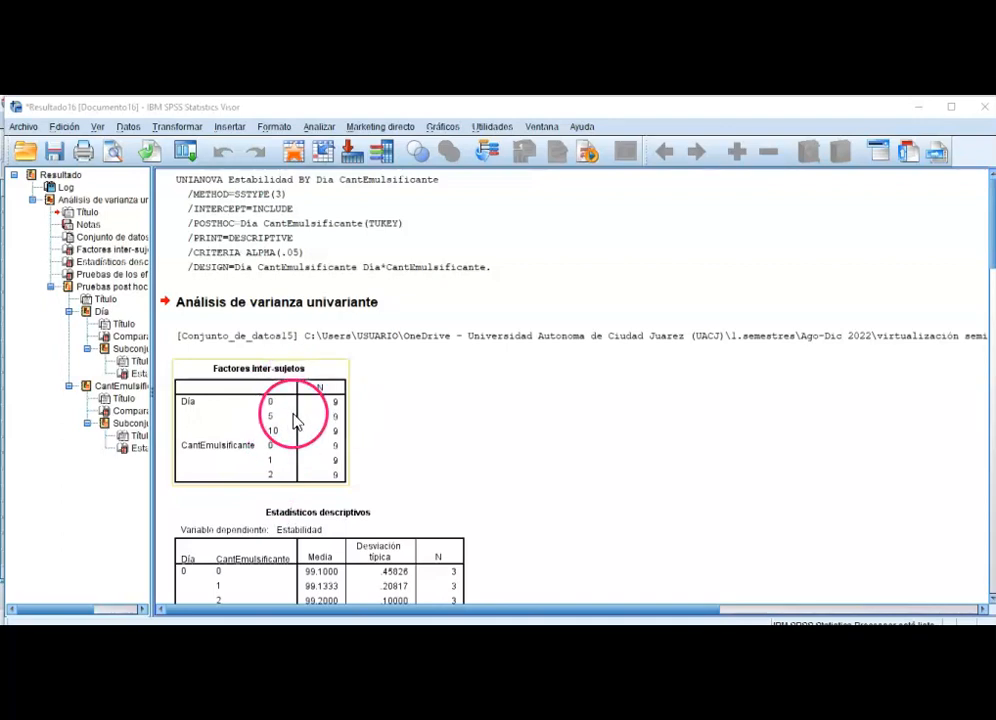
scroll(465, 280, "down", 5)
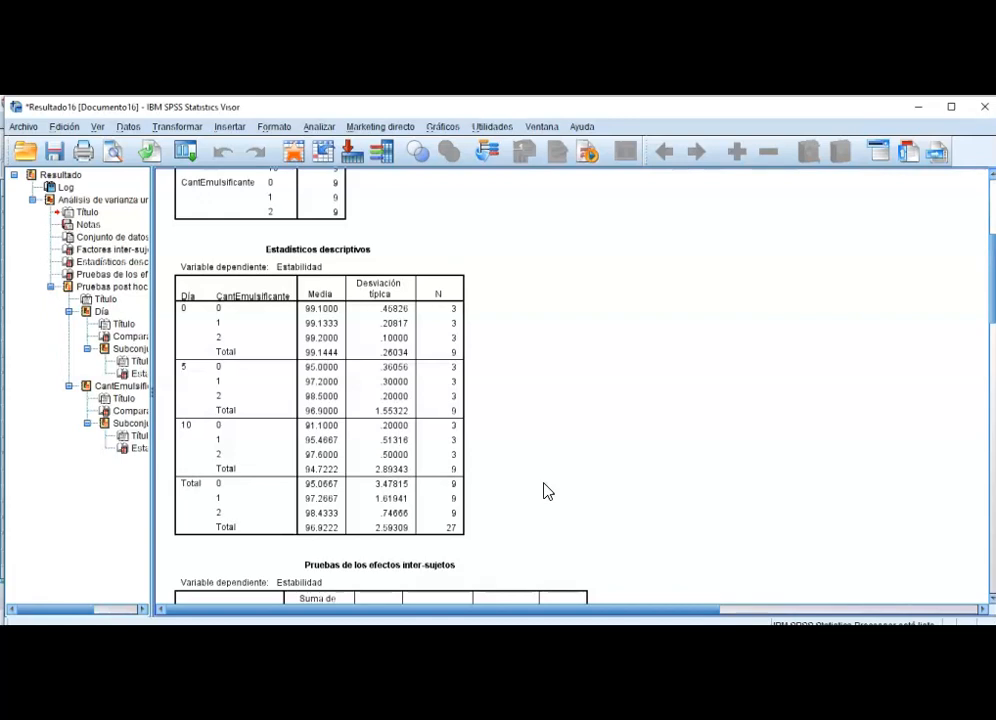
scroll(547, 490, "down", 6)
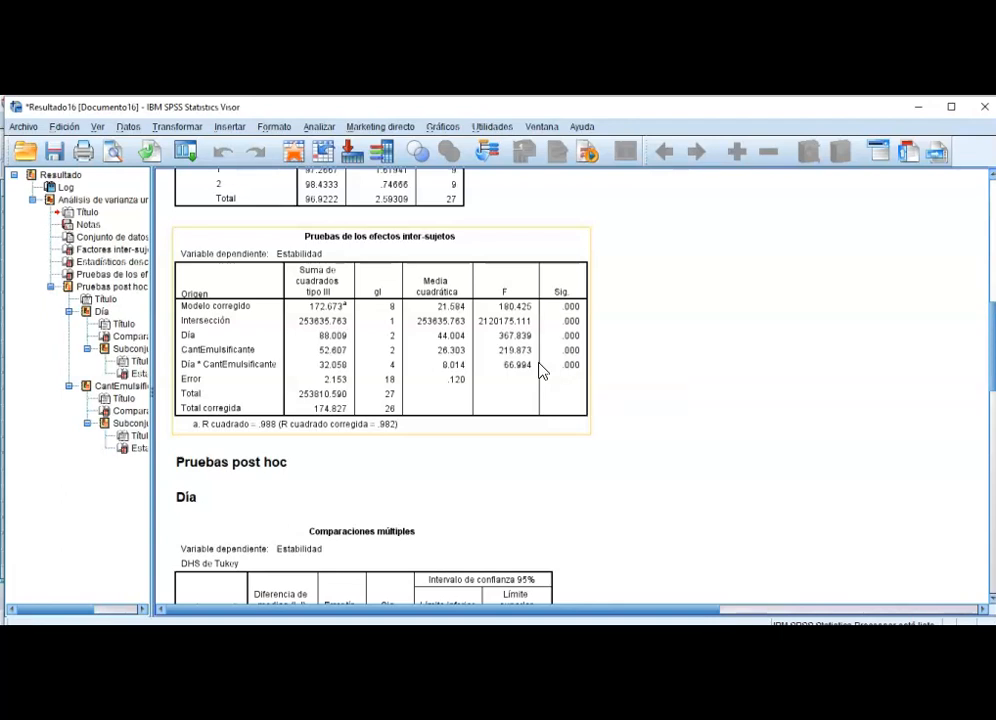
scroll(620, 475, "down", 1)
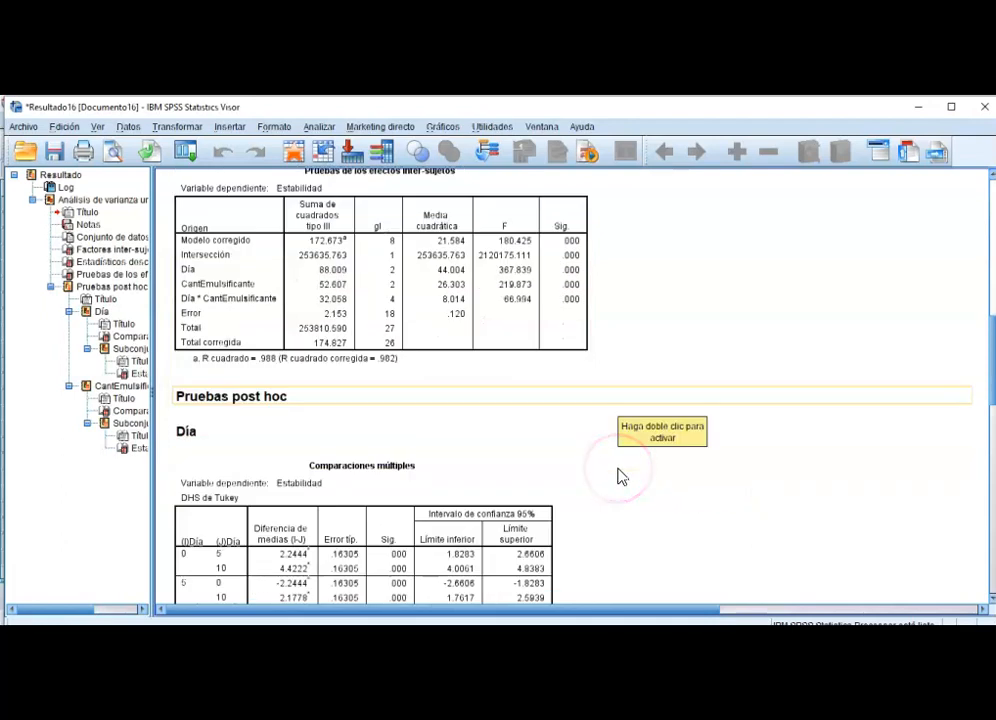
scroll(620, 477, "down", 1)
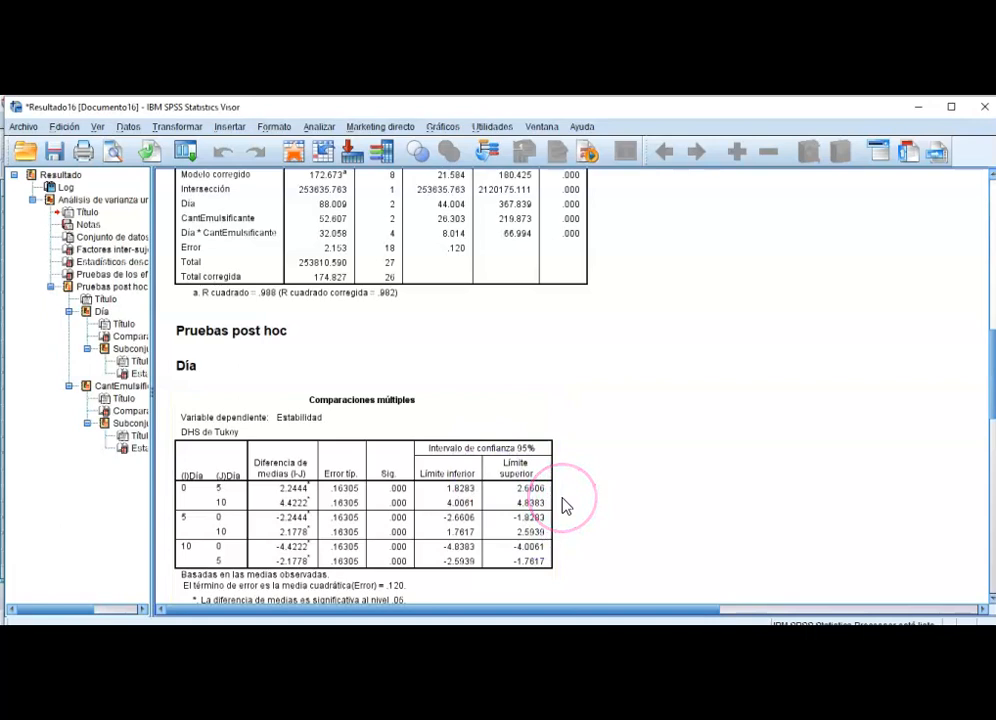
left_click(173, 338)
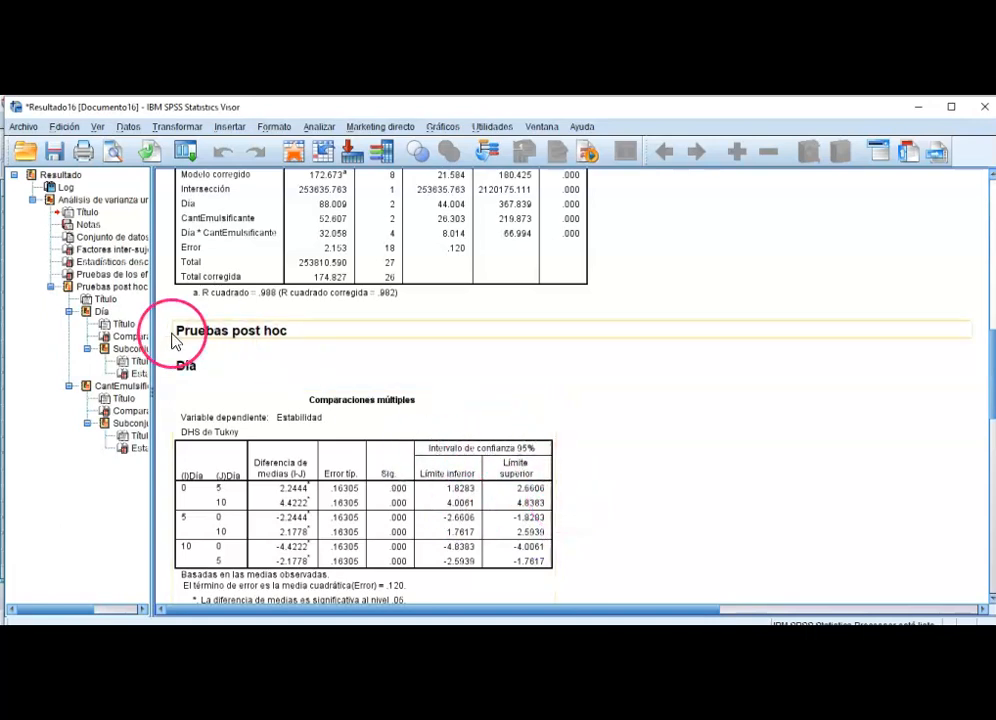
left_click(171, 356)
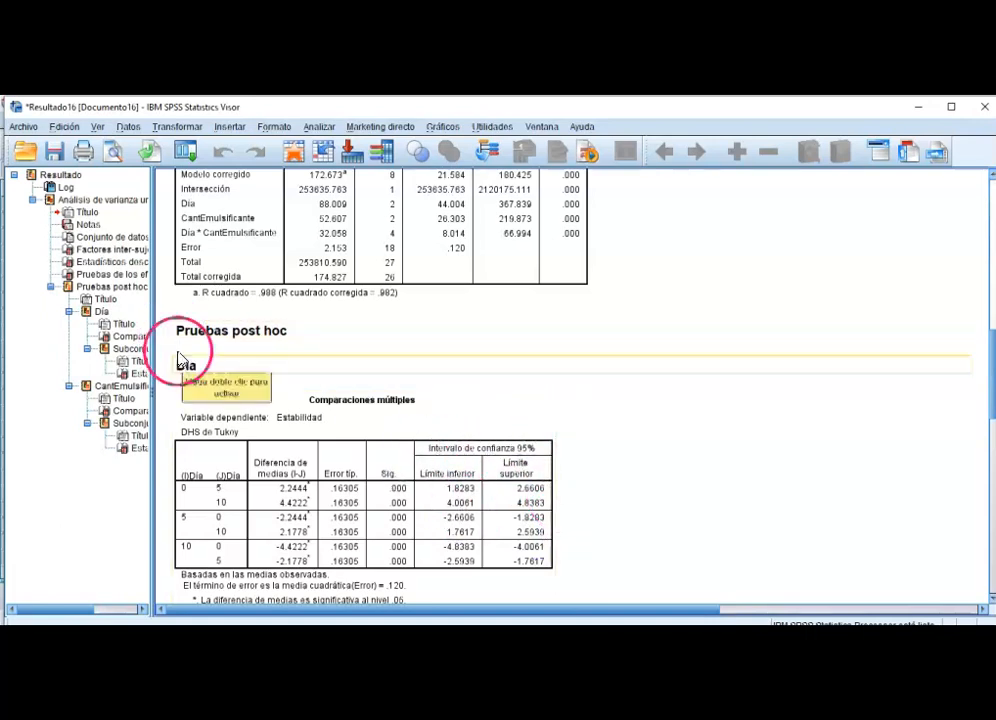
left_click(549, 387)
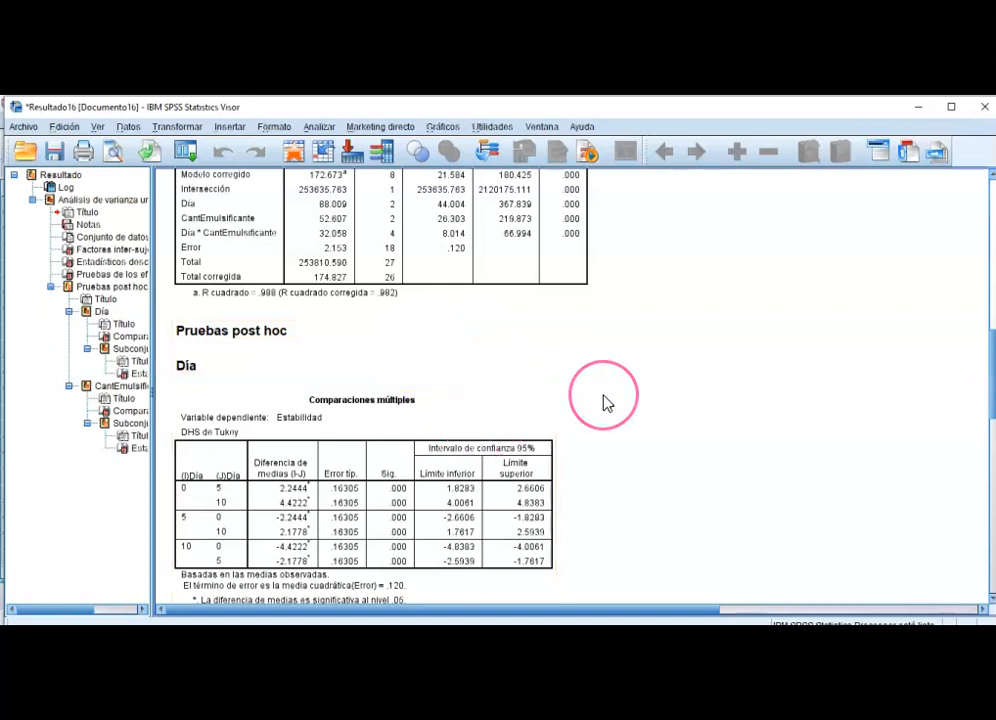
scroll(605, 400, "down", 2)
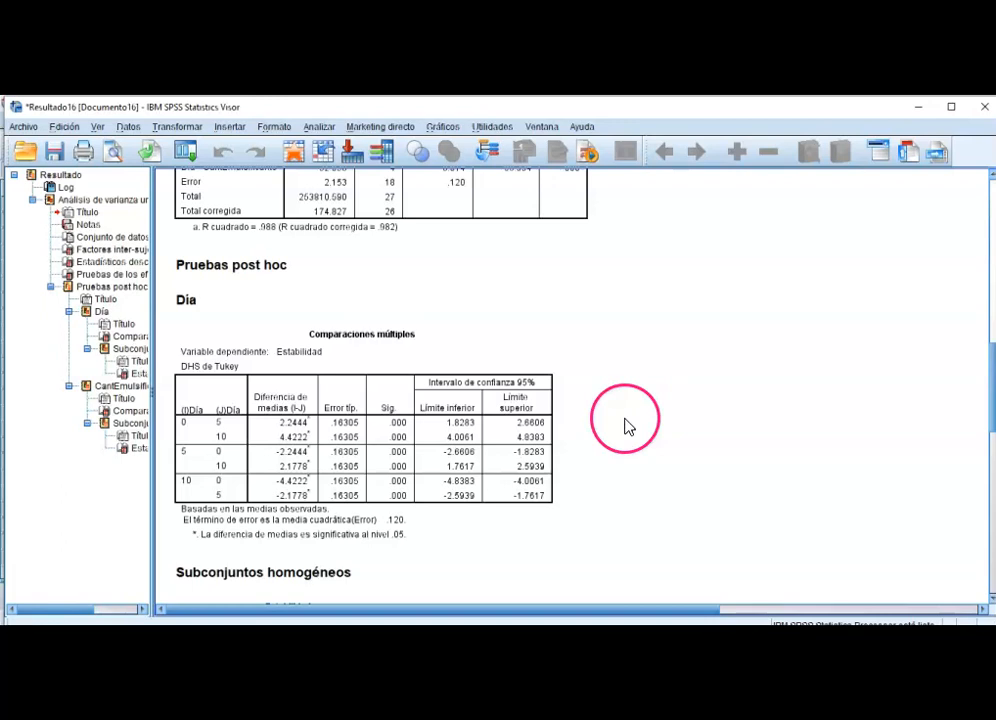
left_click(285, 480)
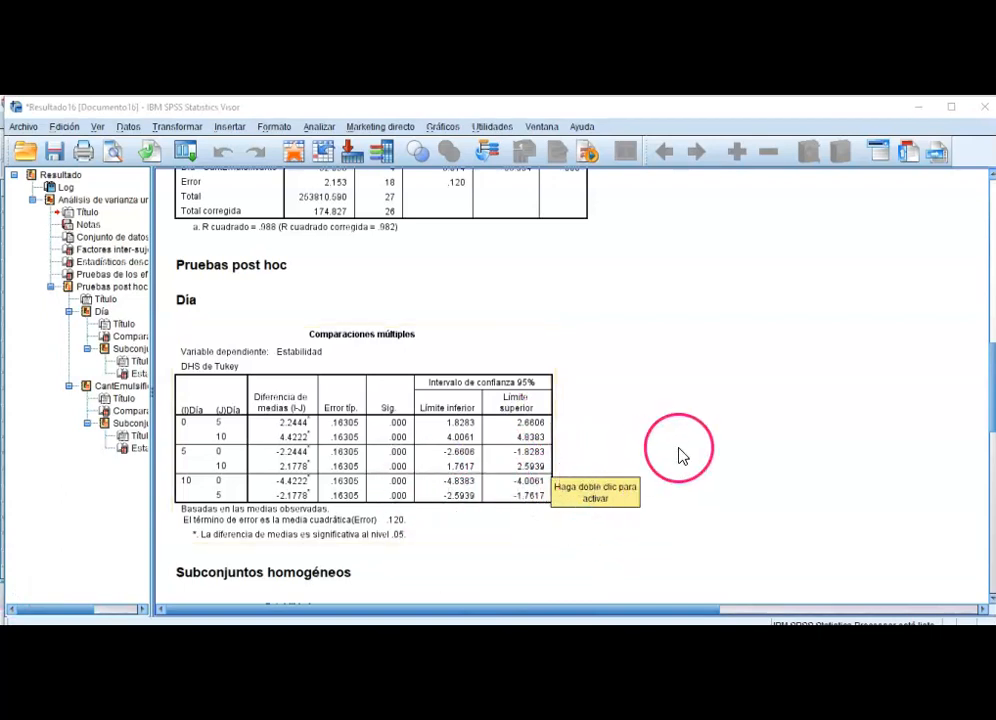
scroll(677, 455, "down", 10)
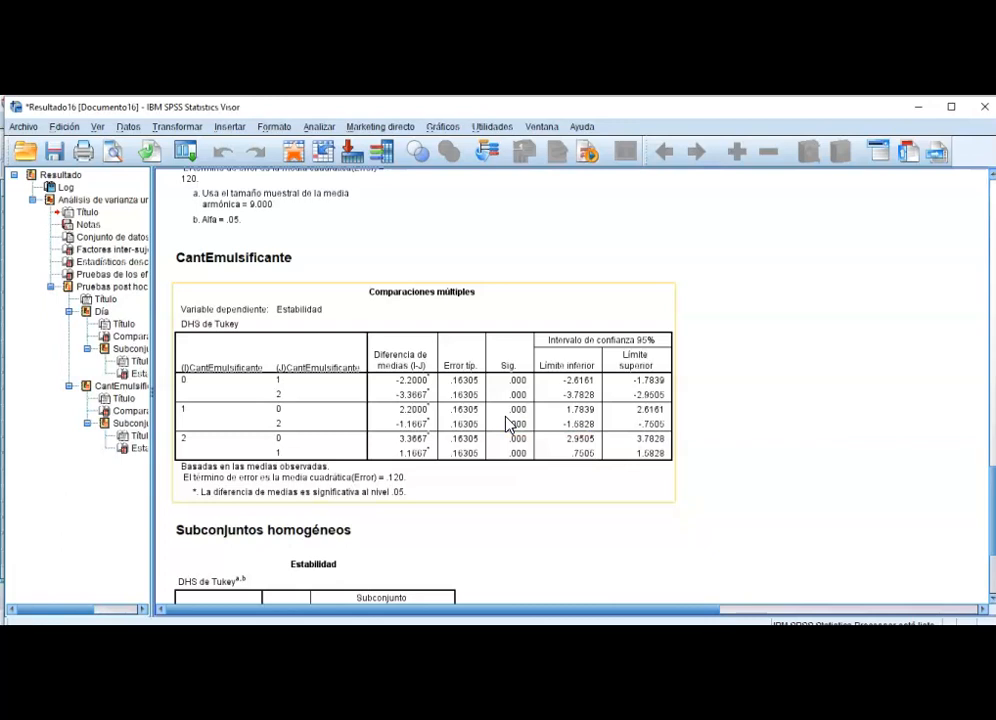
Split the file to compare groups based on Día.
left_click(128, 126)
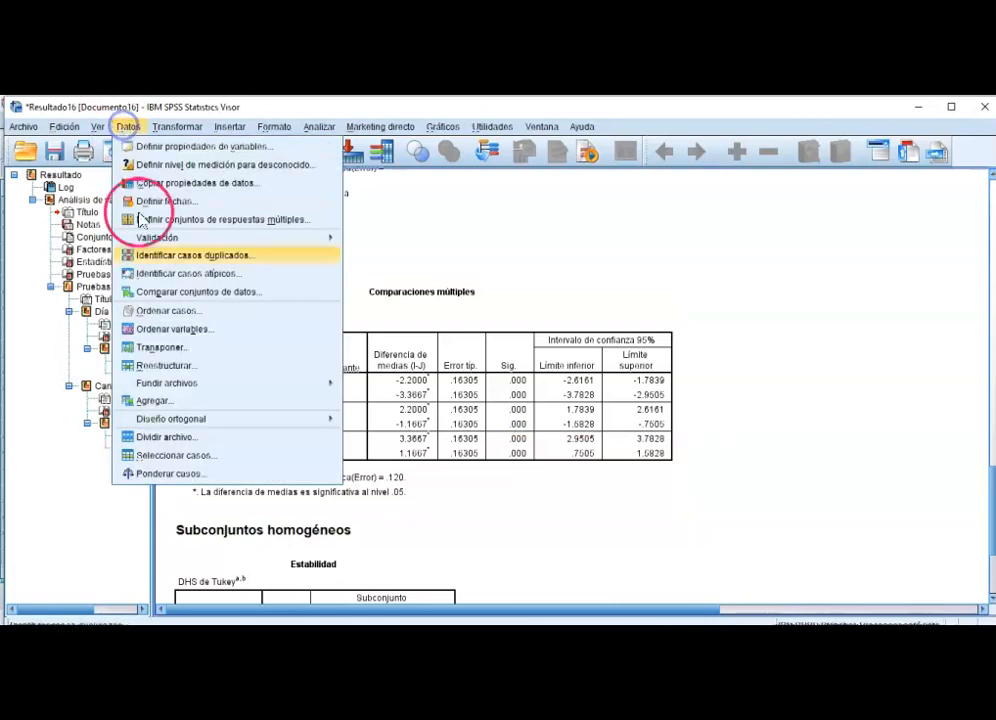
left_click(166, 438)
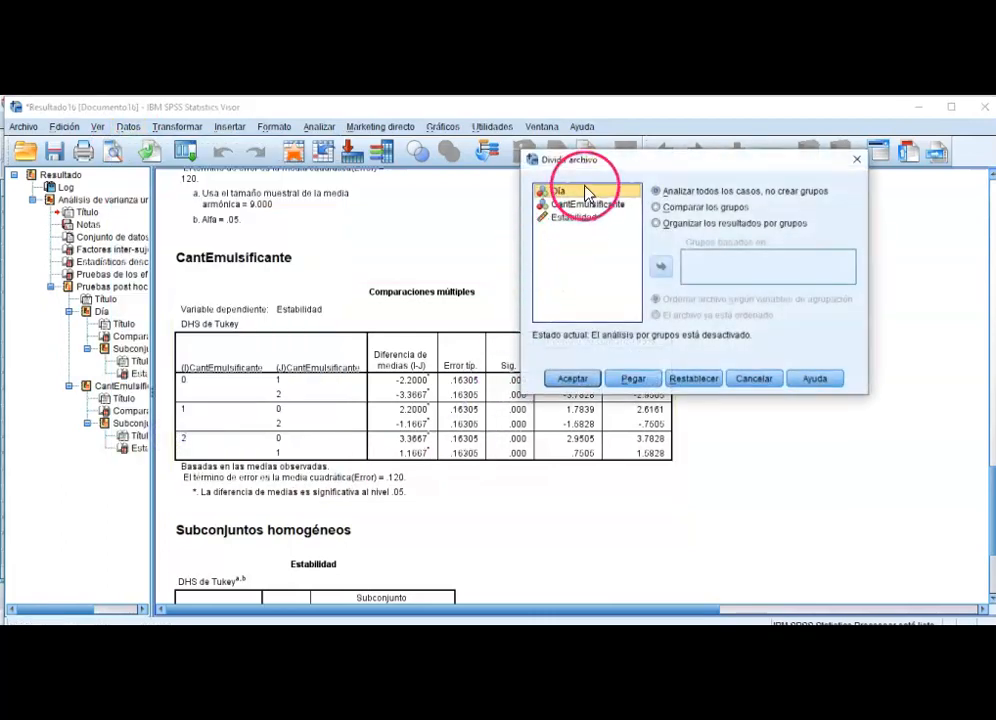
left_click(686, 207)
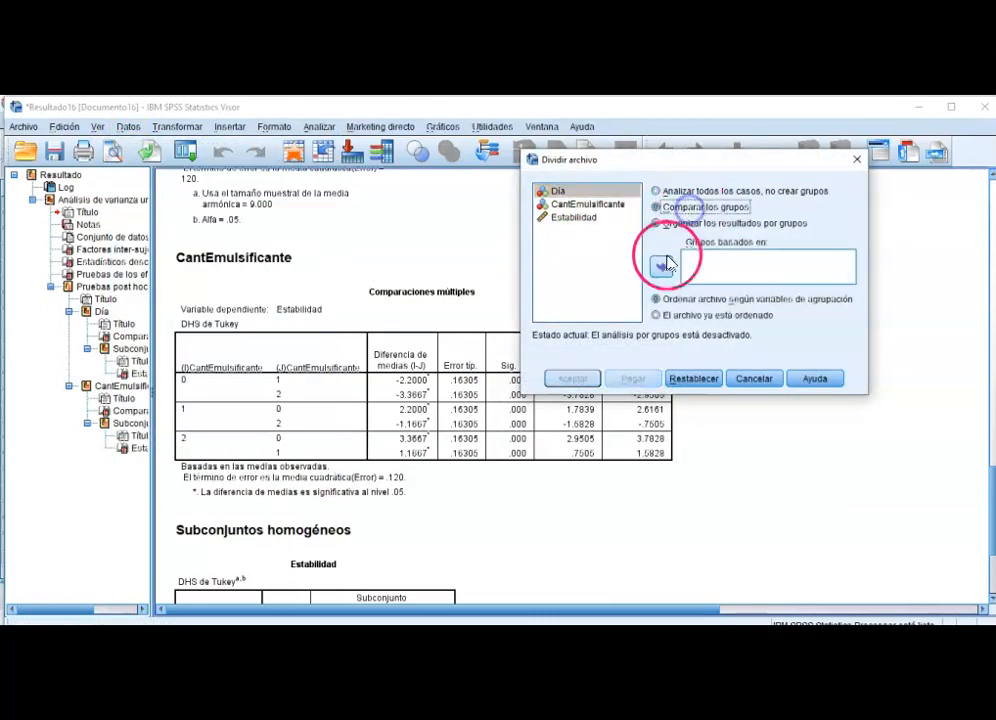
left_click(662, 266)
left_click(572, 380)
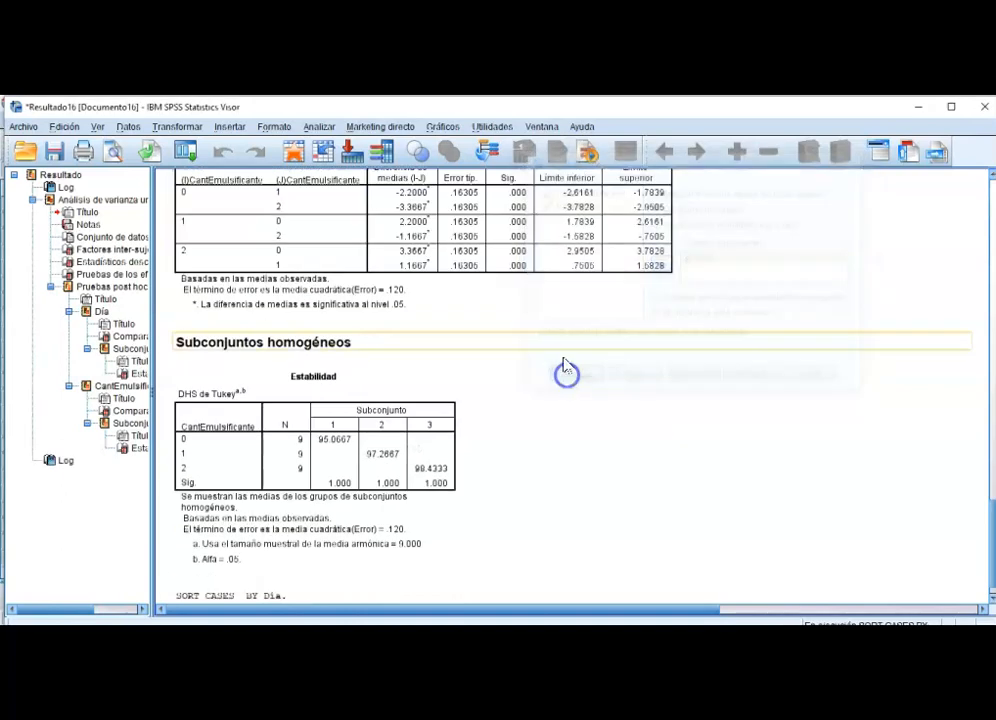
Set up a one-way ANOVA with Estabilidad as the dependent variable and CantEmulsificante as the factor.
left_click(318, 127)
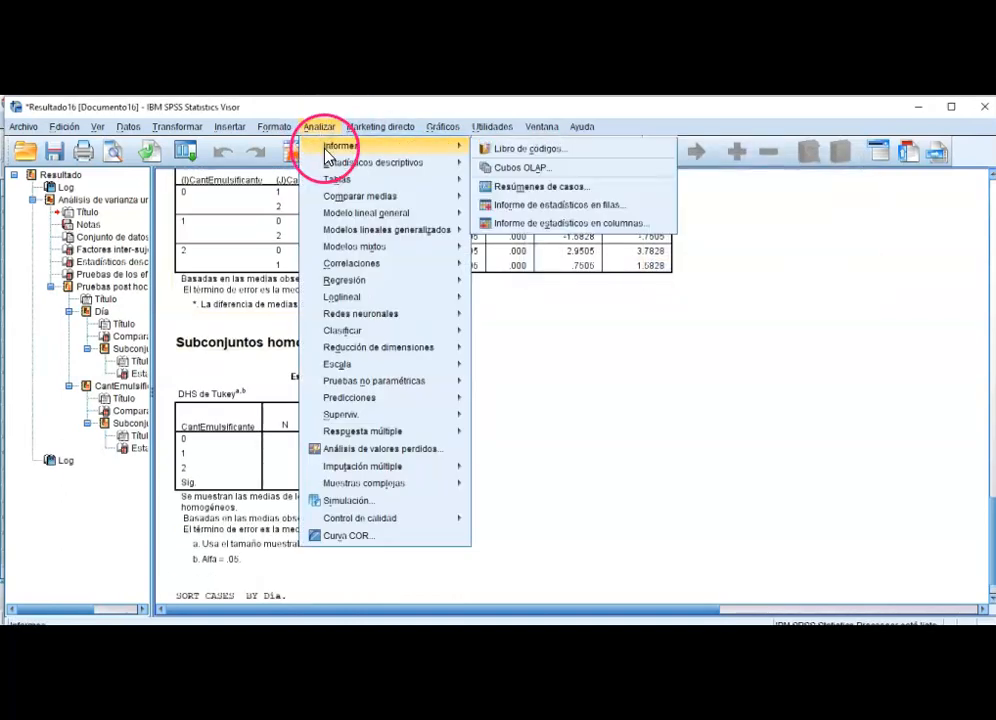
mouse_move(385, 196)
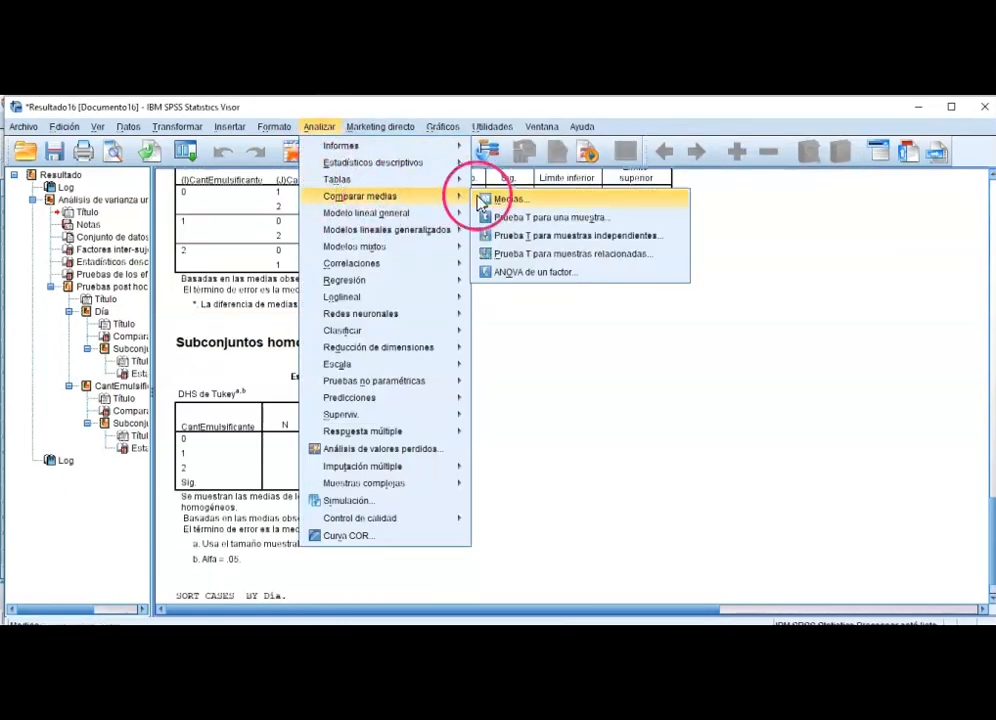
left_click(535, 272)
left_click(352, 335)
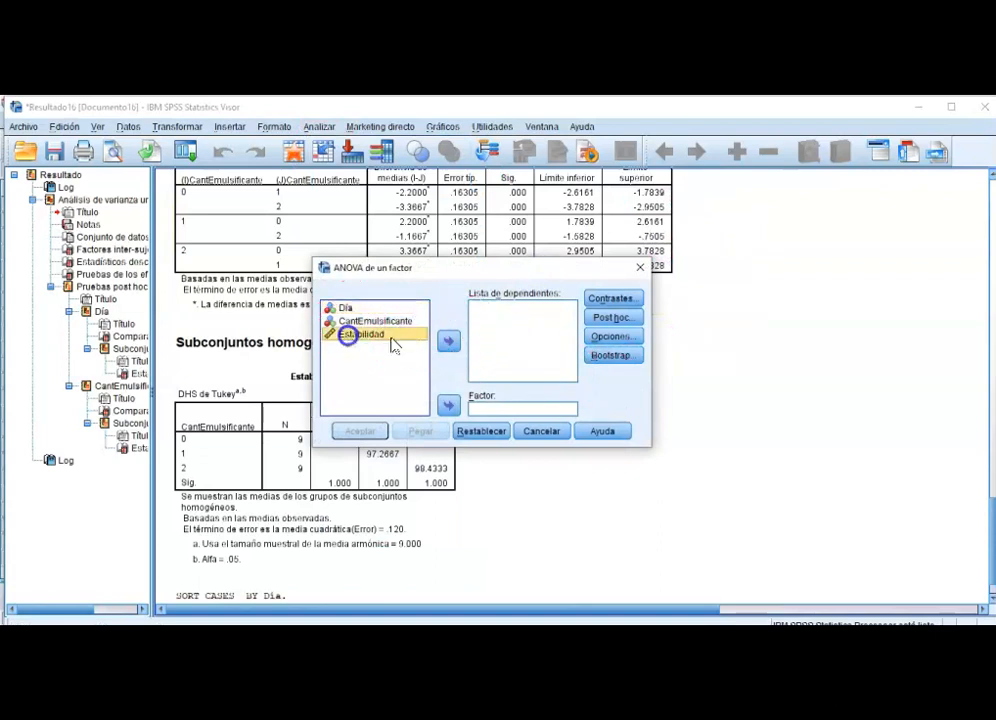
left_click(448, 341)
left_click(369, 322)
left_click(448, 405)
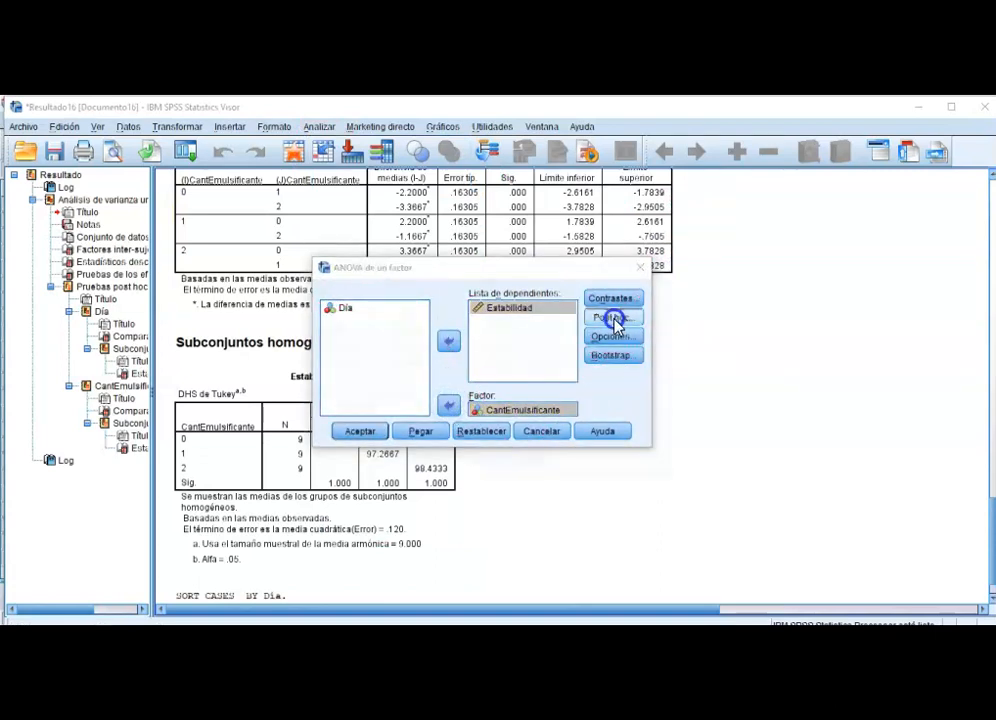
Request Tukey post hoc comparisons and run the one-way ANOVA.
left_click(611, 317)
left_click(429, 442)
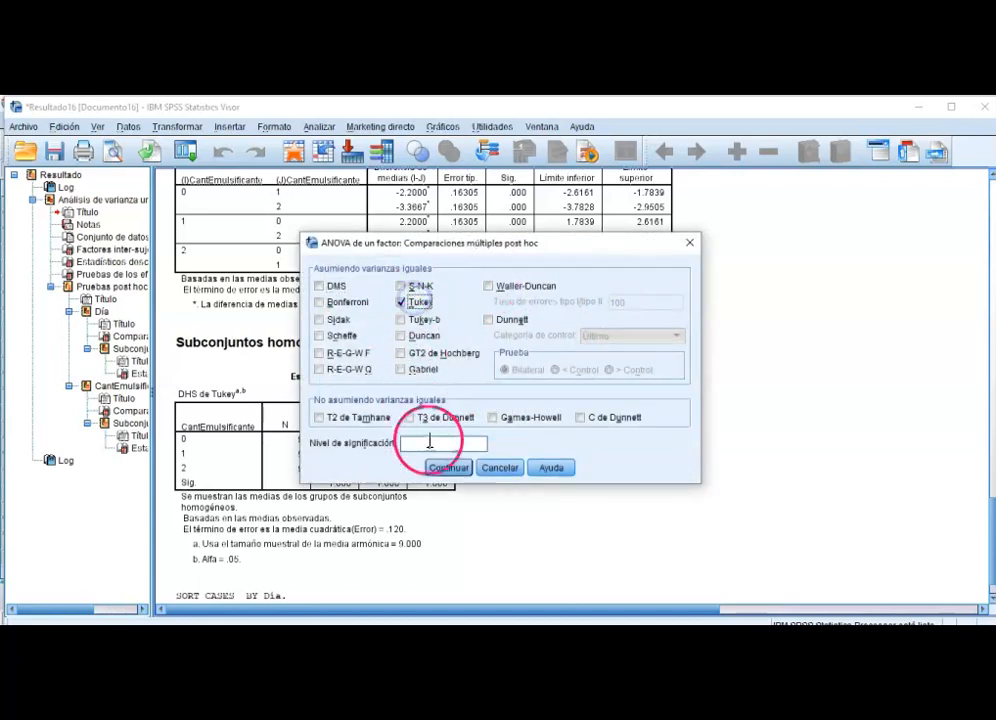
left_click(446, 467)
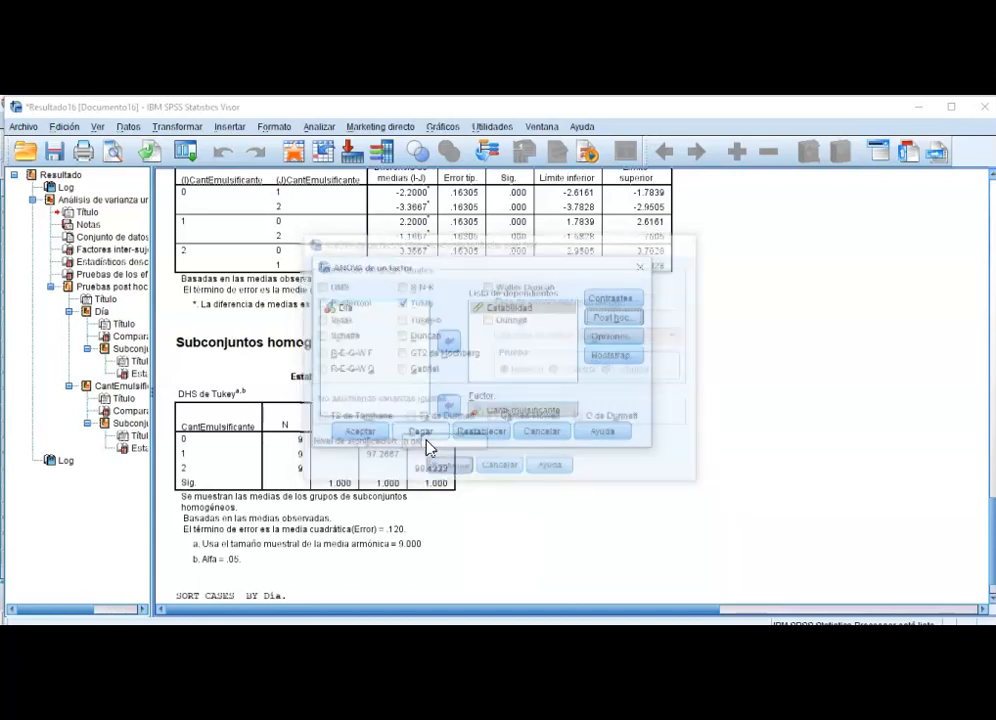
left_click(376, 437)
left_click(87, 566)
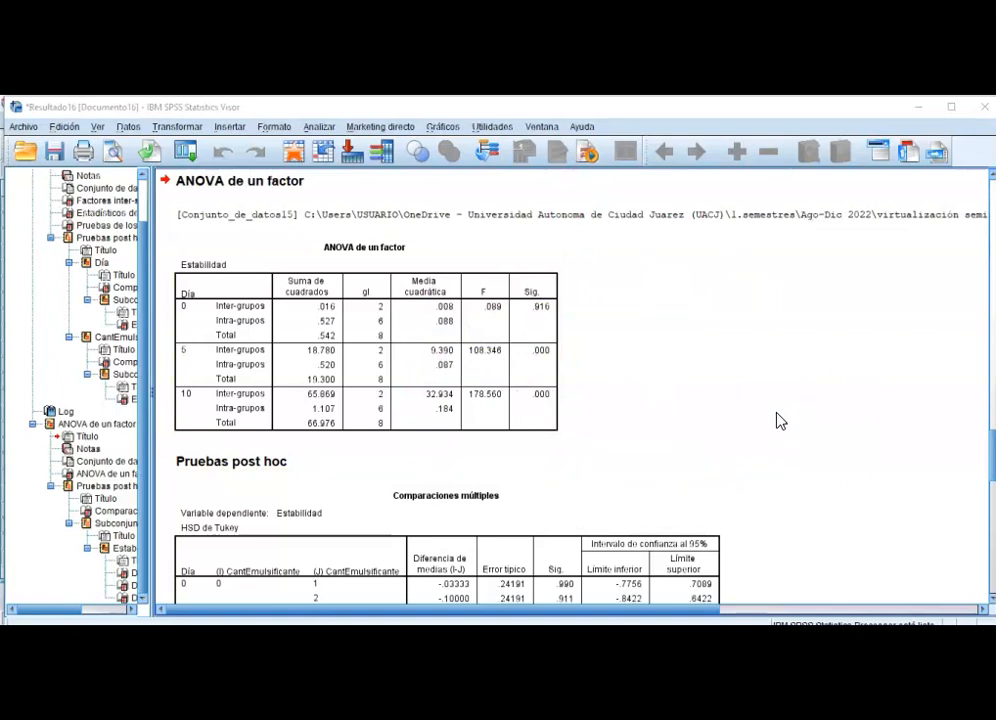
Examine the one-way ANOVA table, Tukey multiple comparisons and homogeneous subsets of Estabilidad for each Día.
scroll(779, 421, "down", 1)
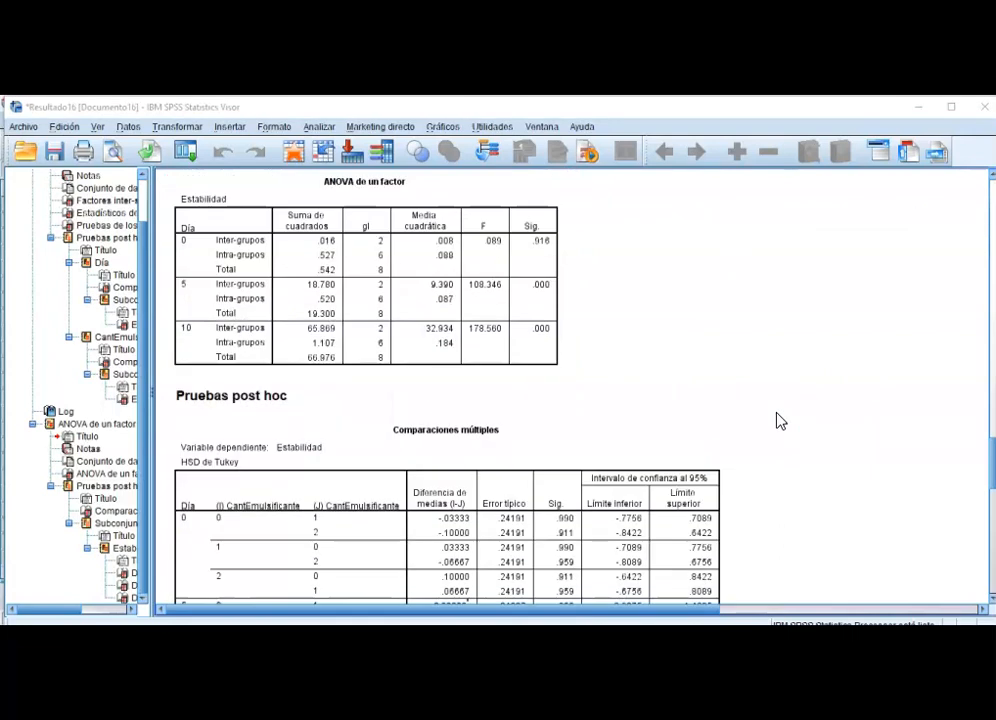
scroll(780, 421, "down", 3)
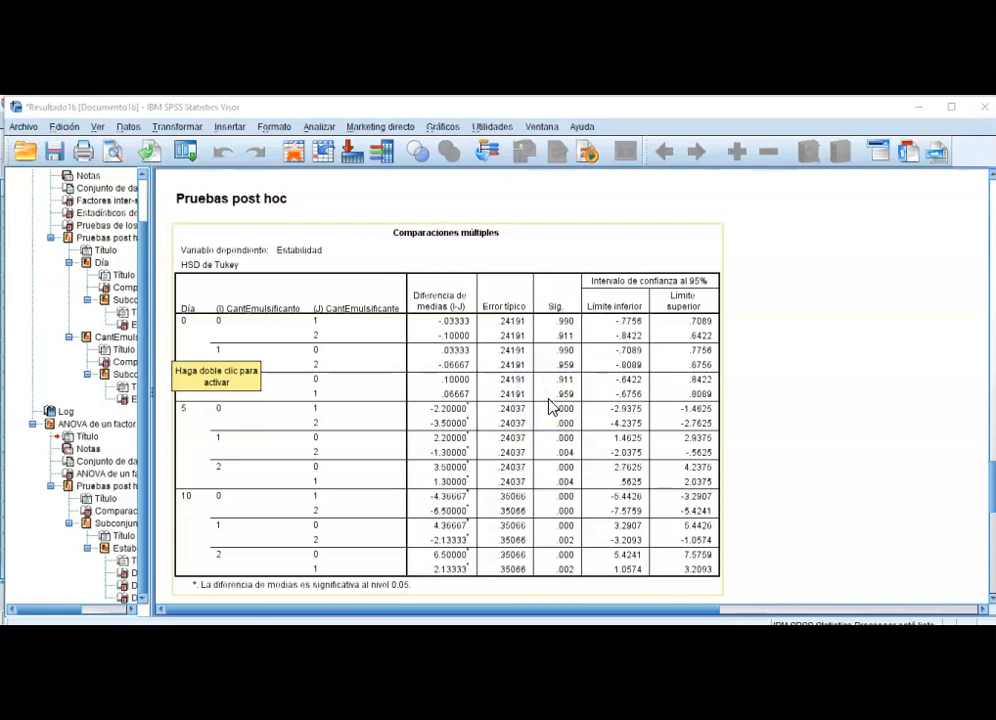
scroll(550, 405, "down", 2)
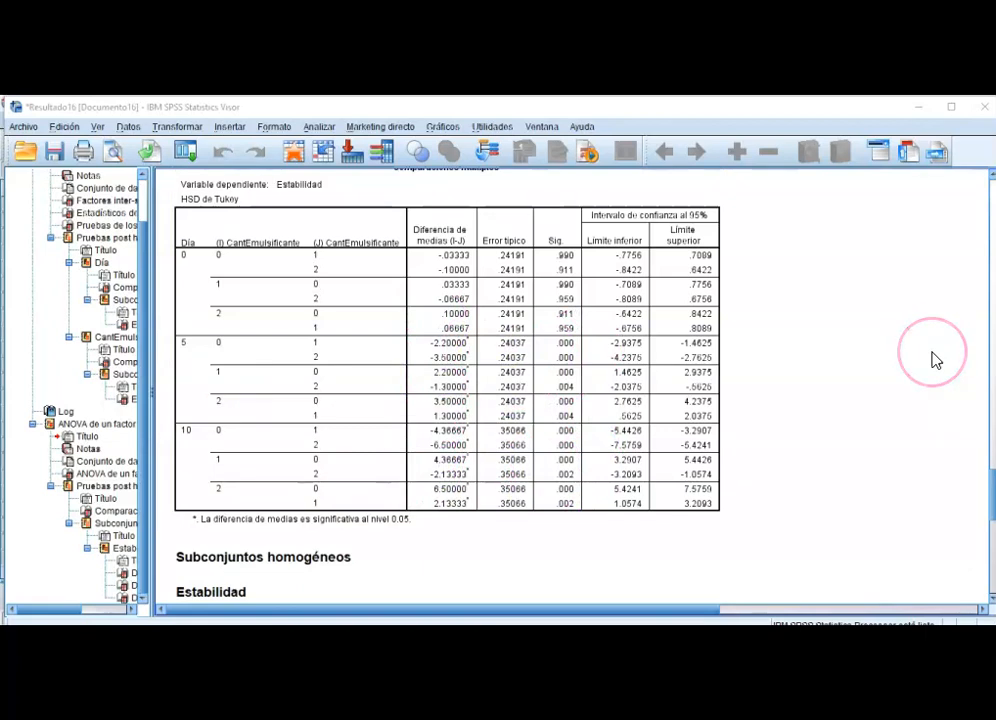
scroll(933, 358, "down", 3)
scroll(934, 360, "down", 4)
scroll(934, 360, "up", 4)
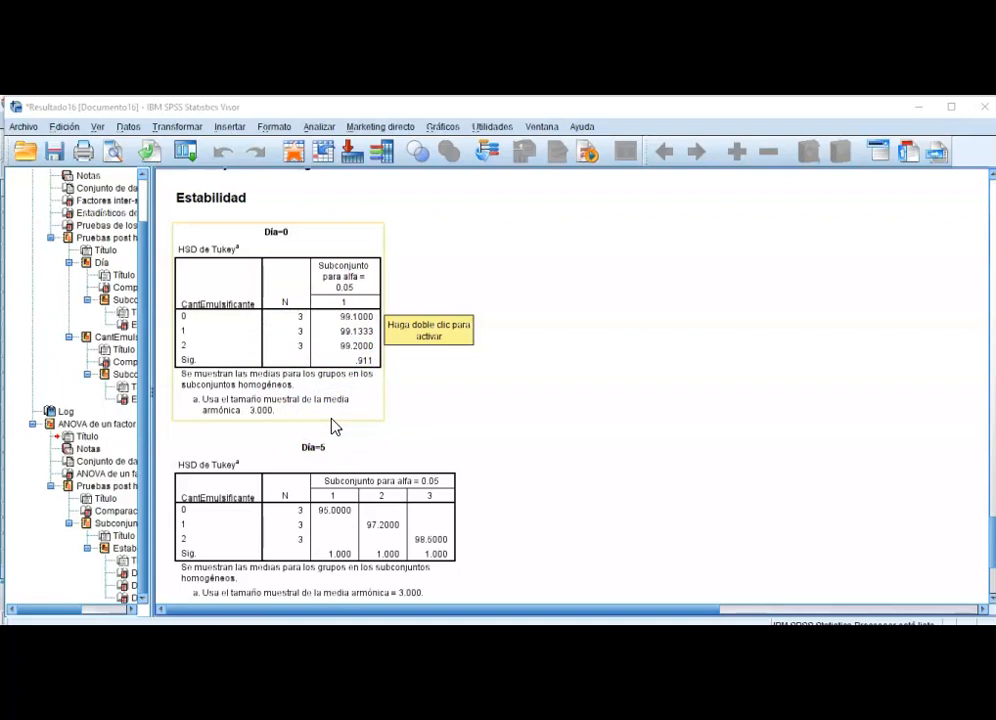
scroll(335, 427, "down", 3)
scroll(335, 427, "down", 2)
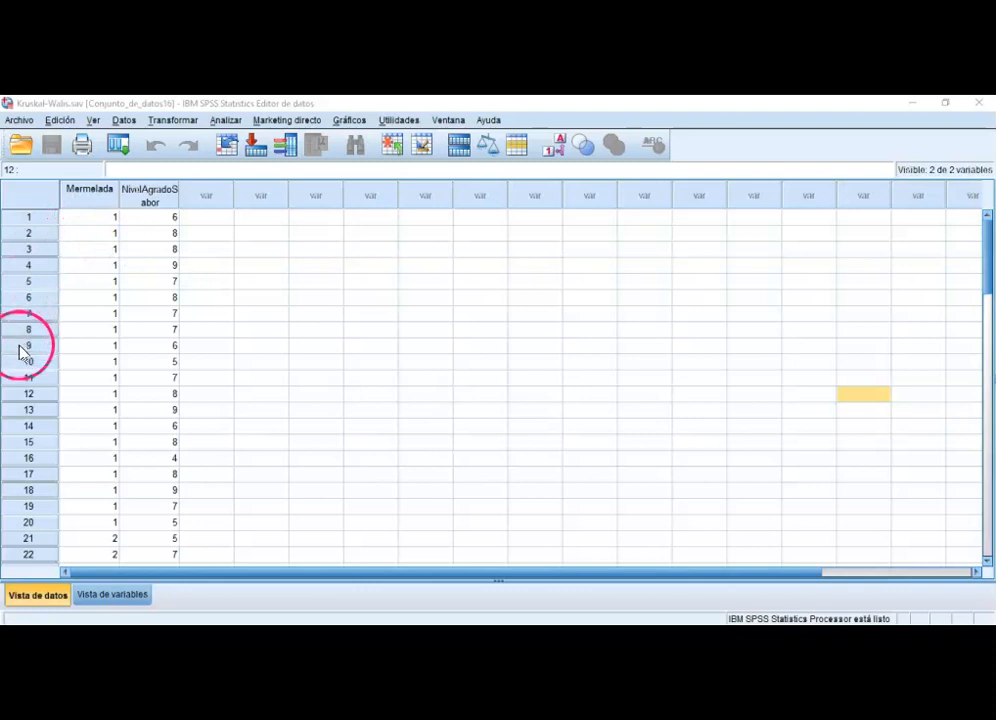
Review the Mermelada and NivelAgradoSabor records throughout the Kruskal-Walis data set.
scroll(69, 391, "down", 7)
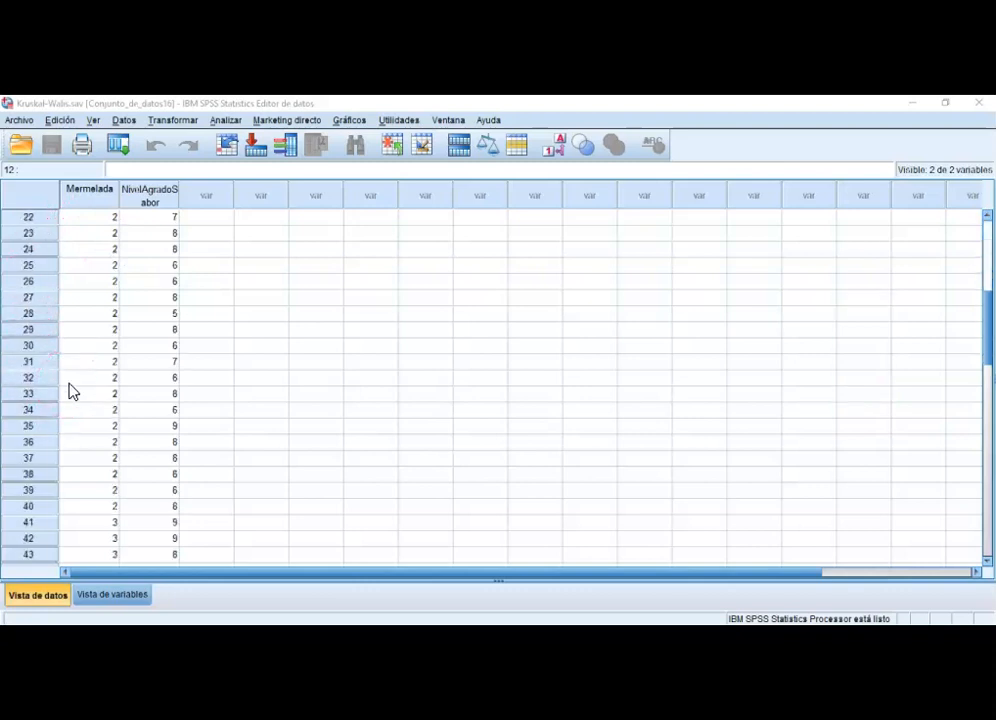
scroll(69, 391, "down", 5)
scroll(69, 391, "down", 1)
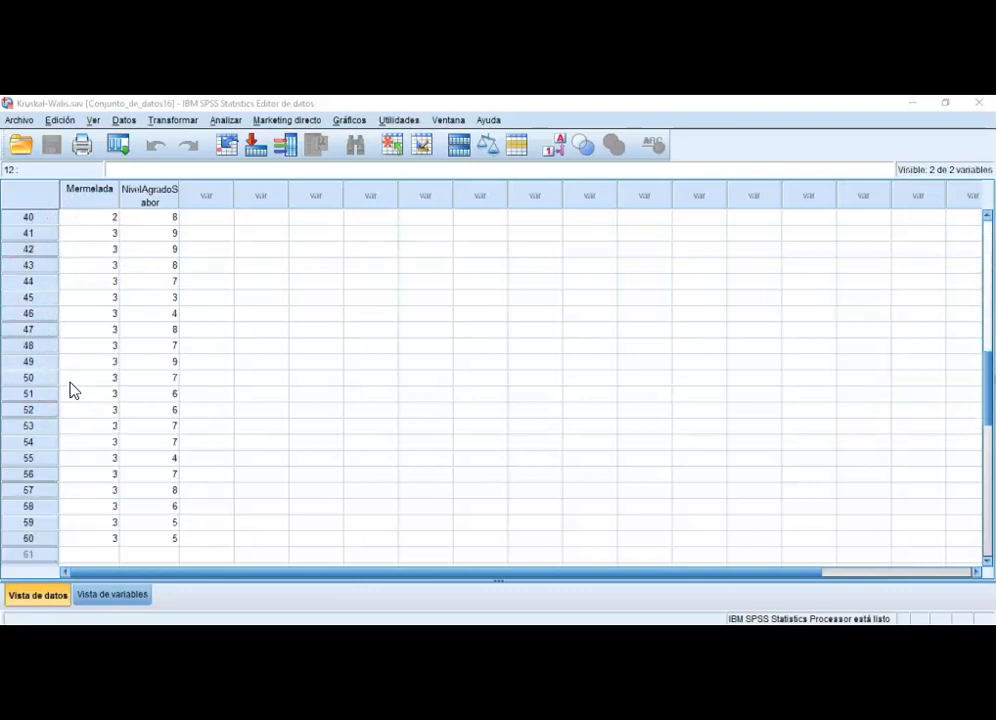
scroll(69, 391, "up", 13)
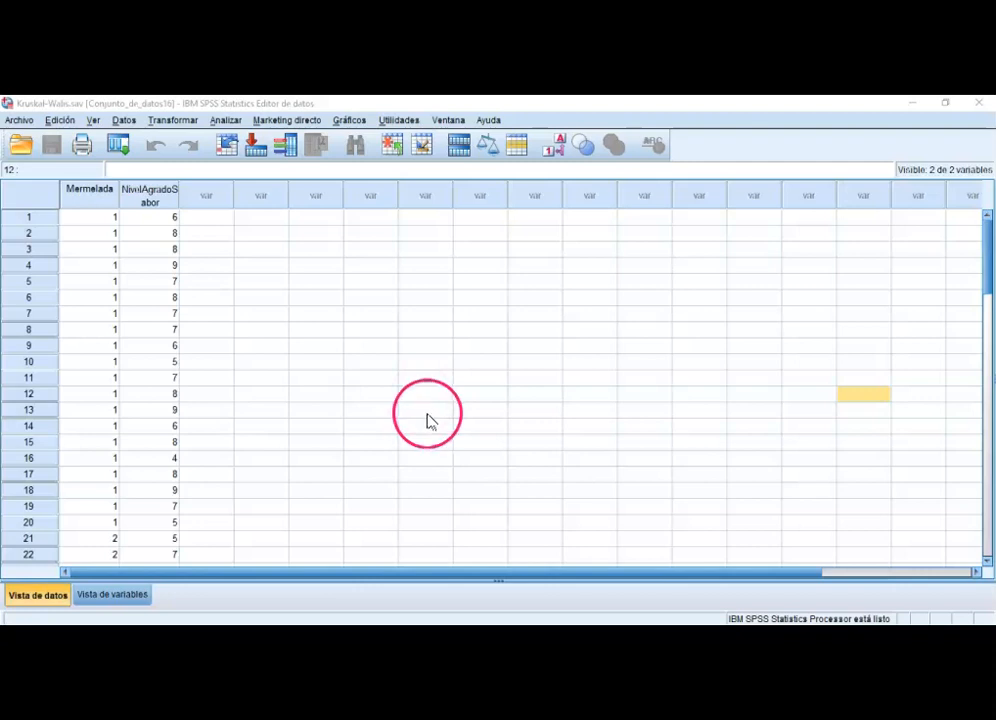
Set up a legacy K independent samples test with NivelAgradoSabor as the test variable and Mermelada as the grouping variable.
left_click(236, 121)
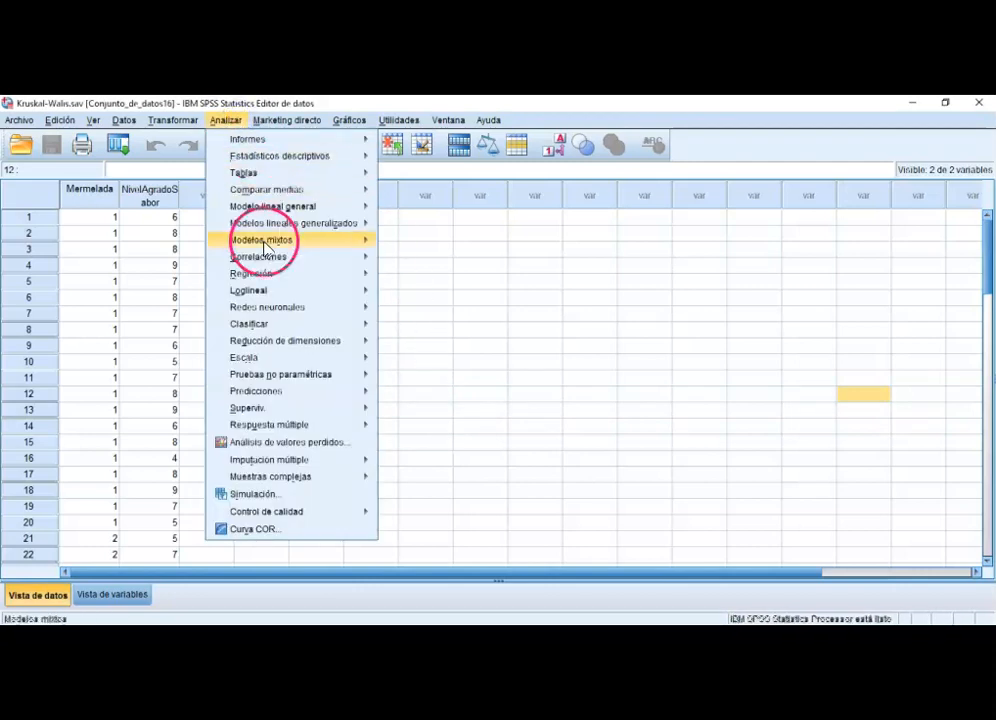
mouse_move(306, 378)
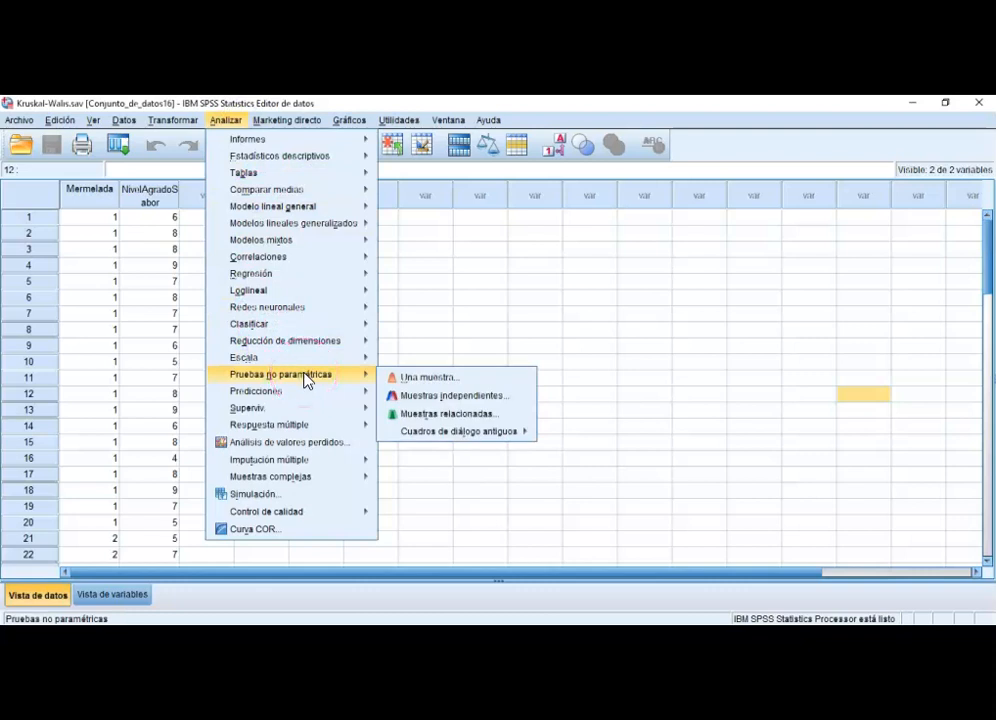
mouse_move(500, 433)
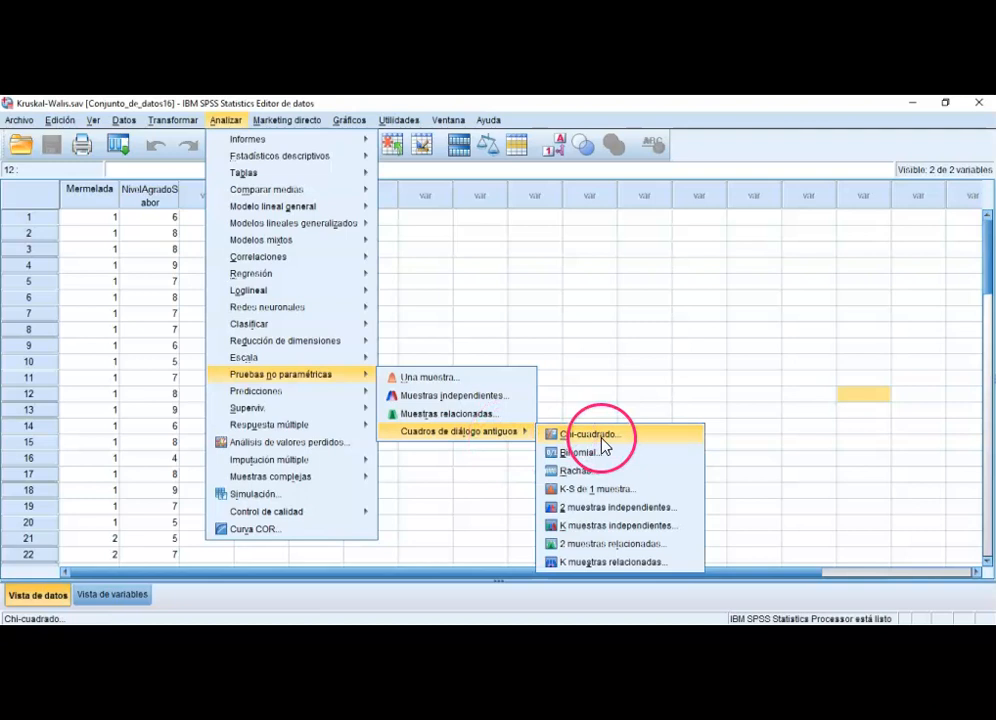
left_click(618, 525)
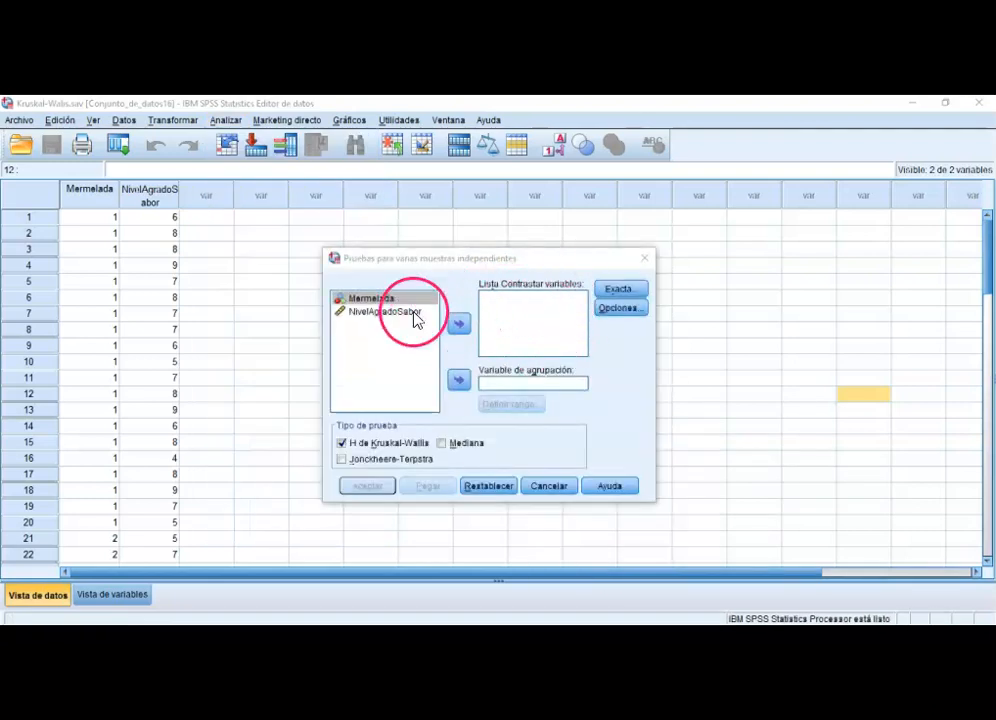
left_click(405, 318)
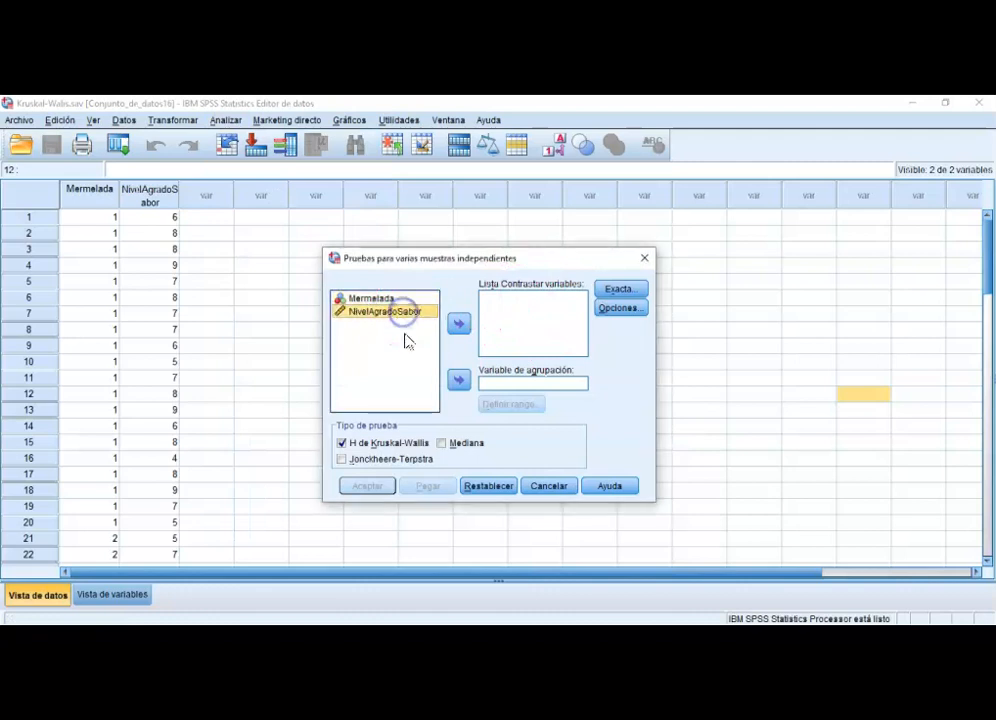
left_click(461, 330)
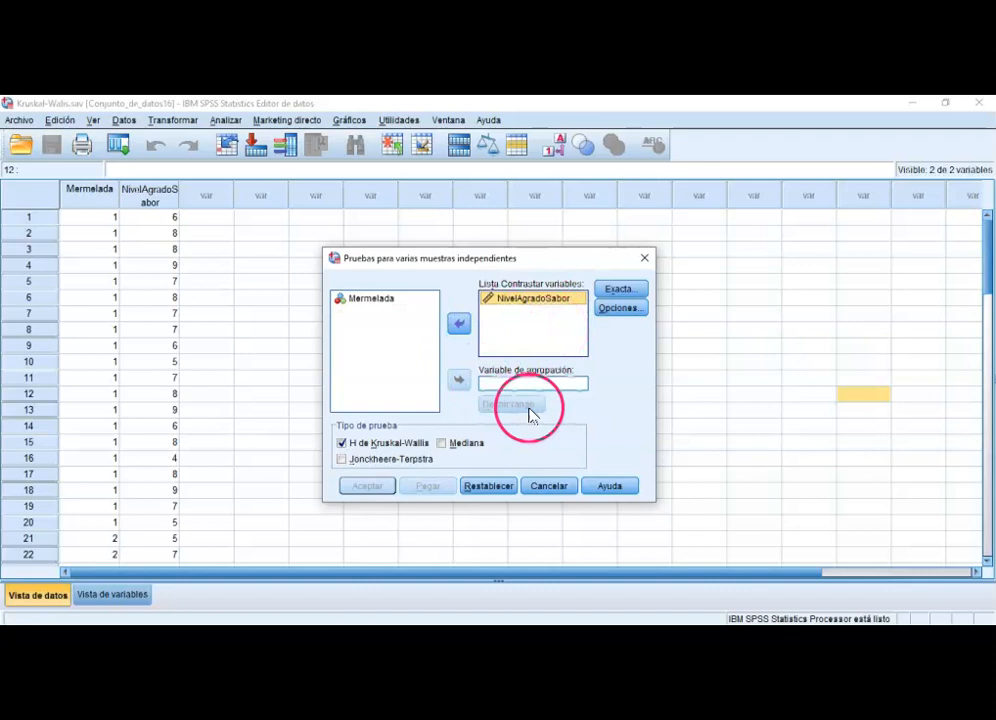
left_click(373, 303)
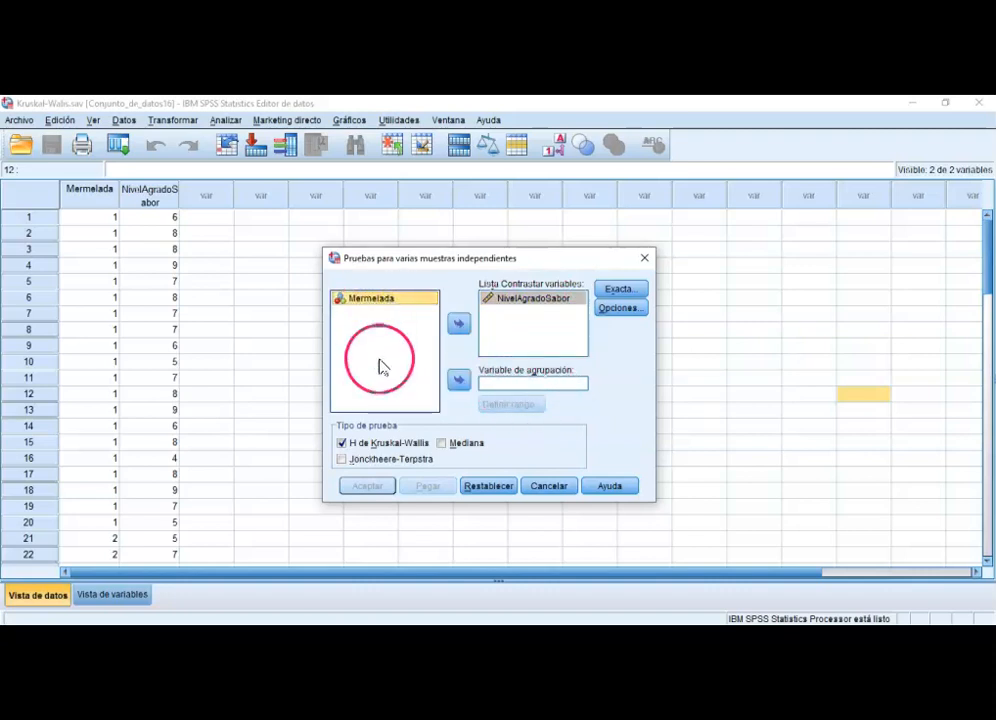
left_click(459, 380)
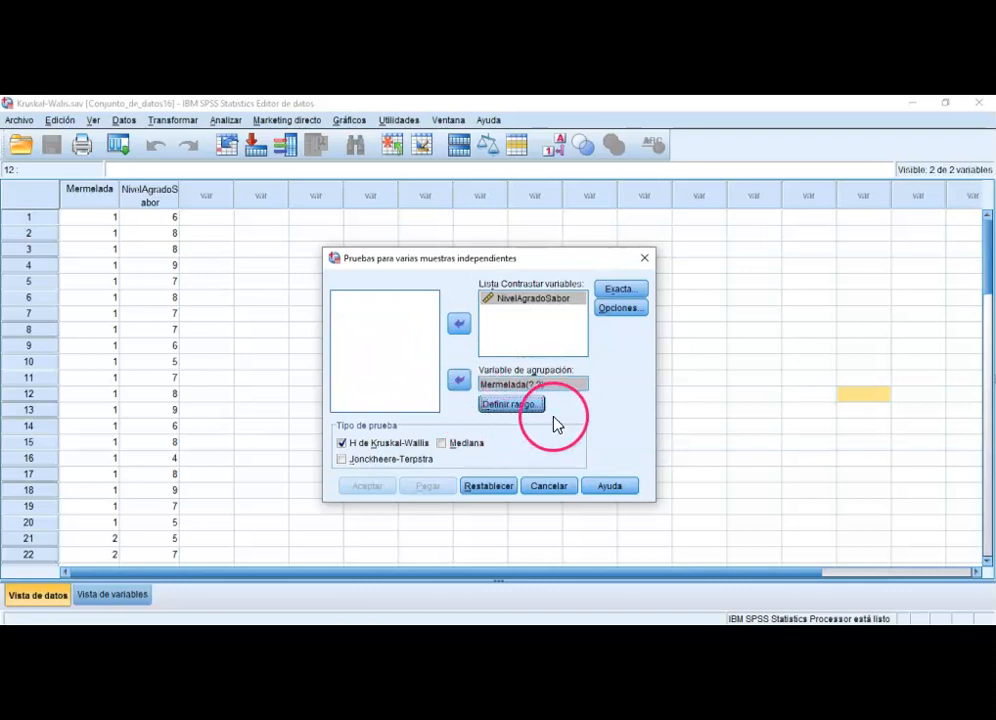
Define the Mermelada grouping range with a minimum of 1 and a maximum of 3.
left_click(520, 415)
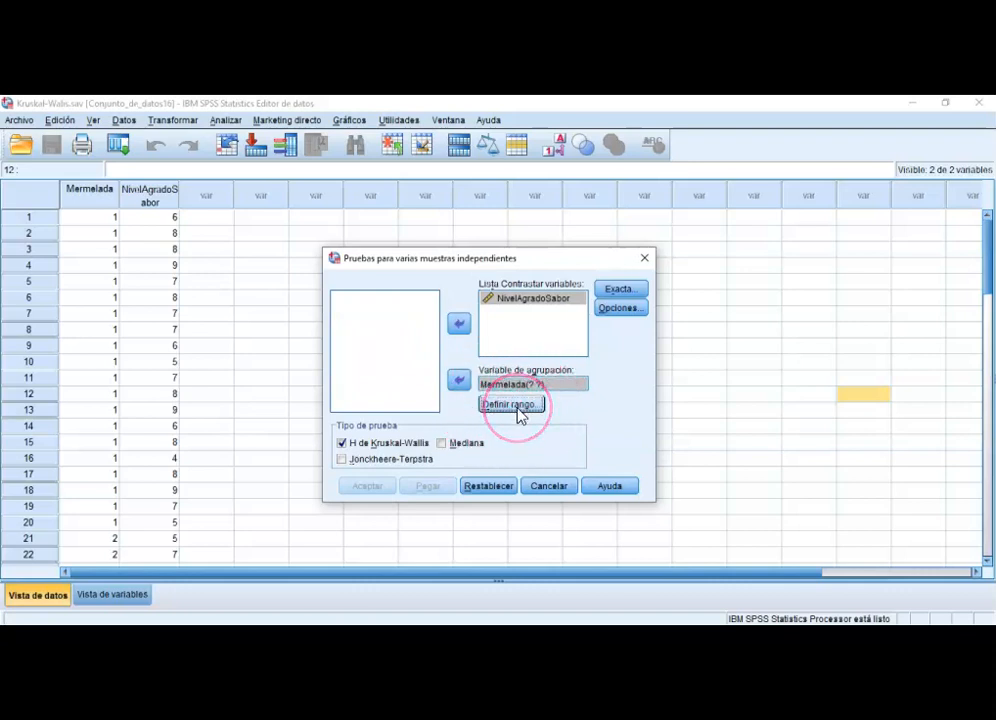
left_click(515, 405)
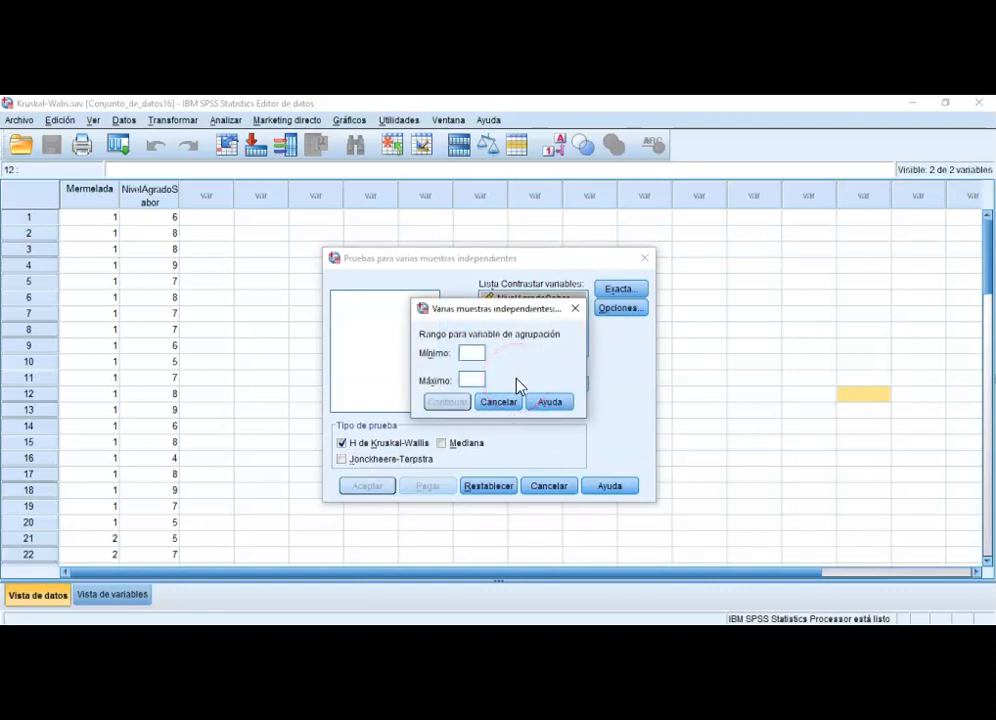
left_click(526, 402)
left_click(474, 353)
left_click(473, 380)
type("3")
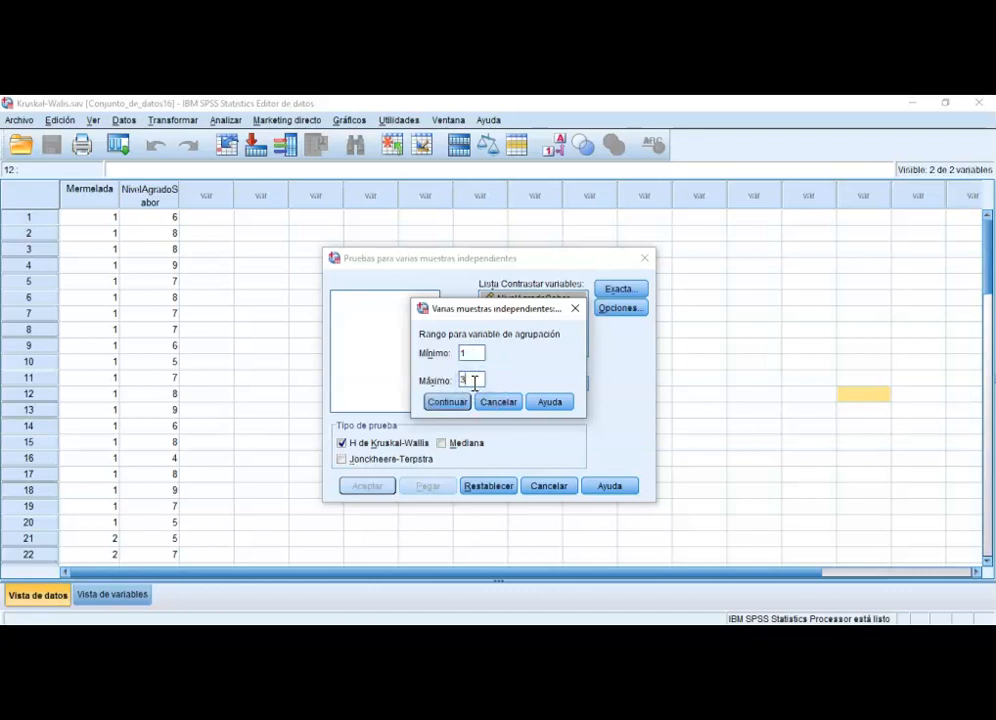
left_click(451, 401)
left_click(97, 590)
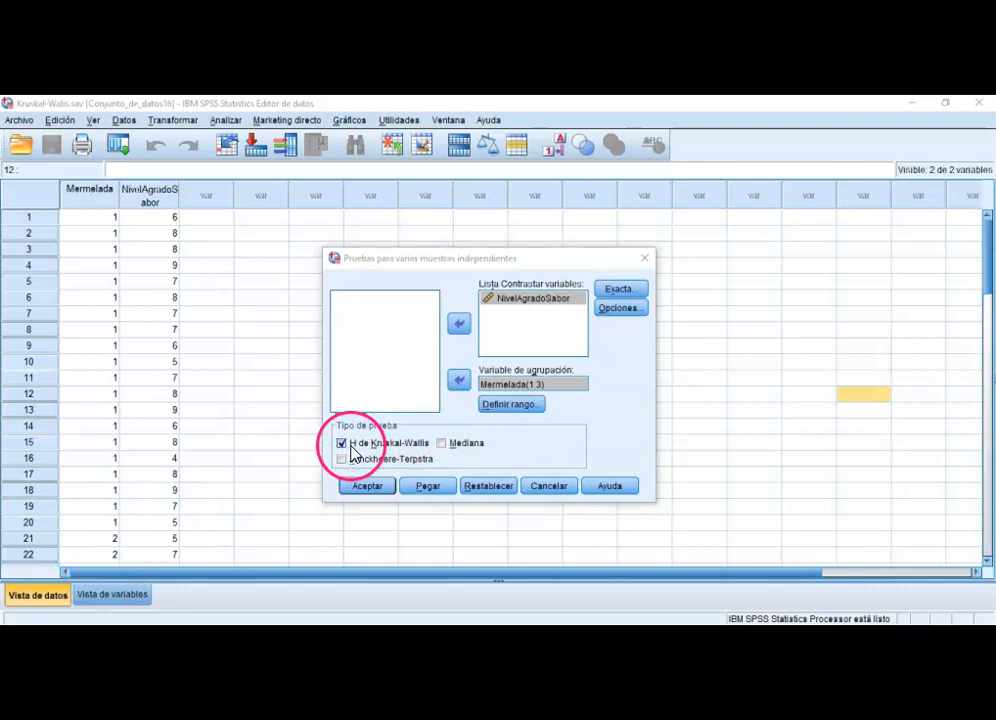
Include descriptive statistics, run the Kruskal-Wallis H test and check its asymptotic significance.
left_click(627, 309)
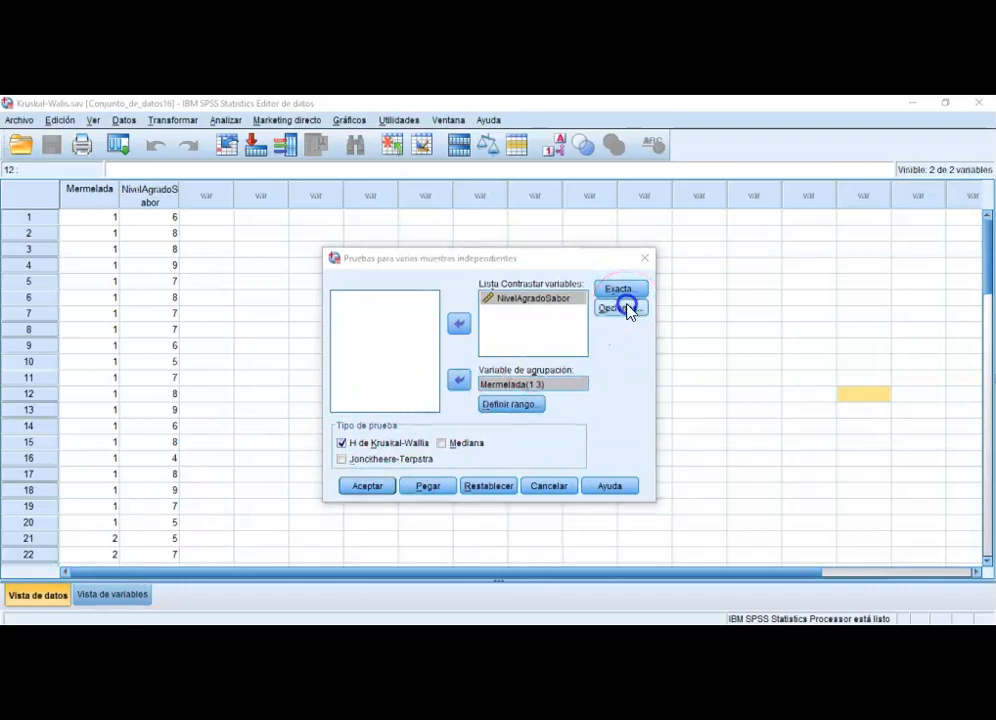
left_click(449, 339)
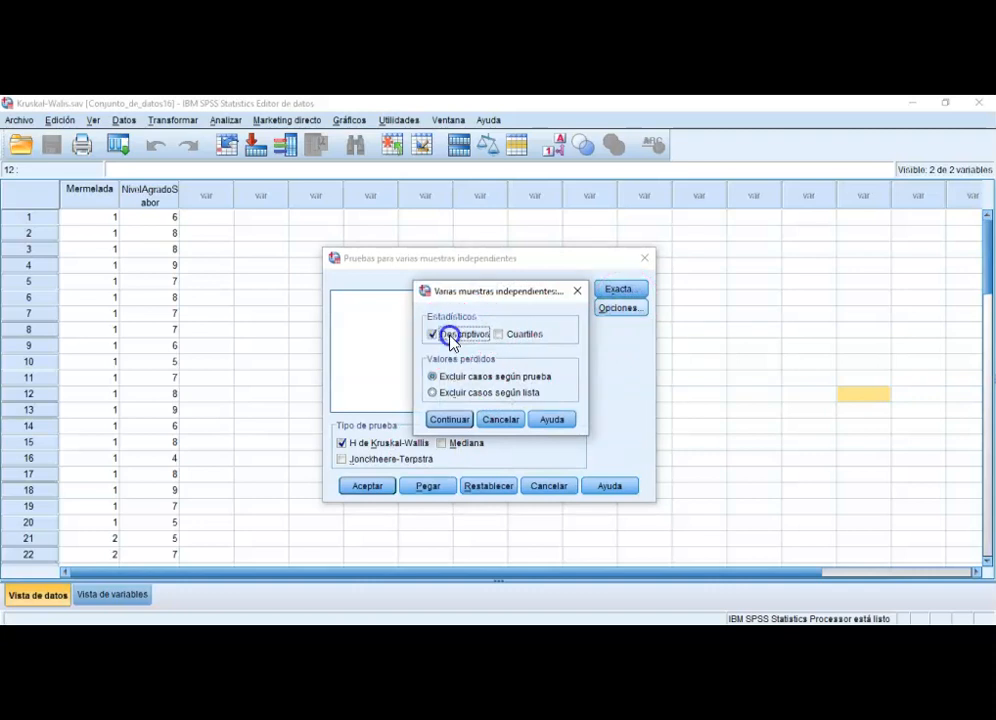
left_click(447, 419)
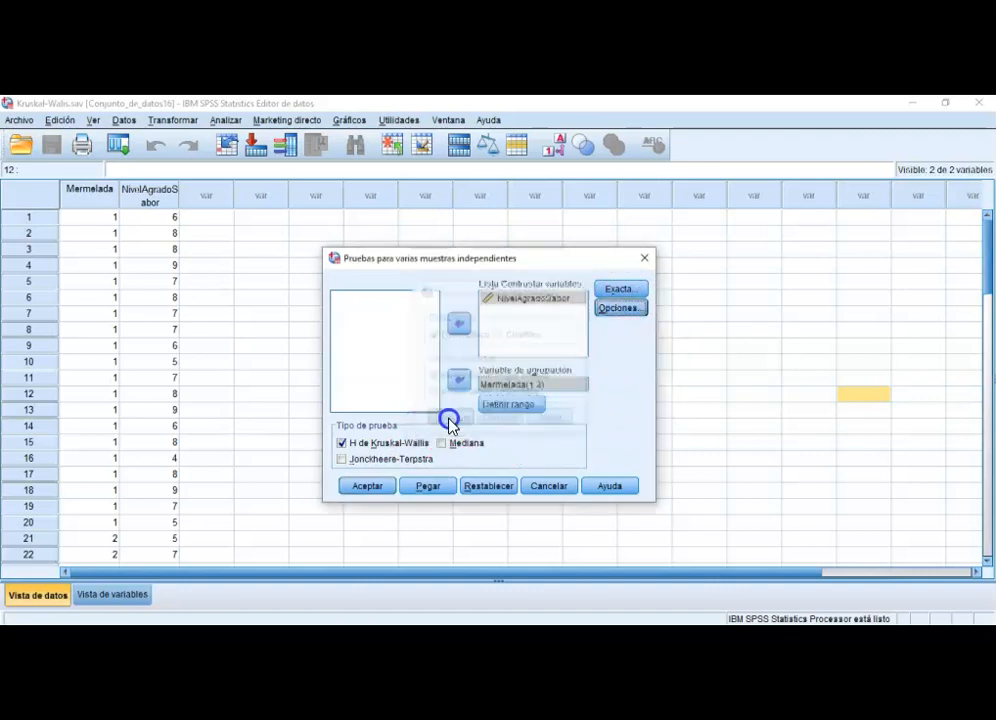
left_click(362, 488)
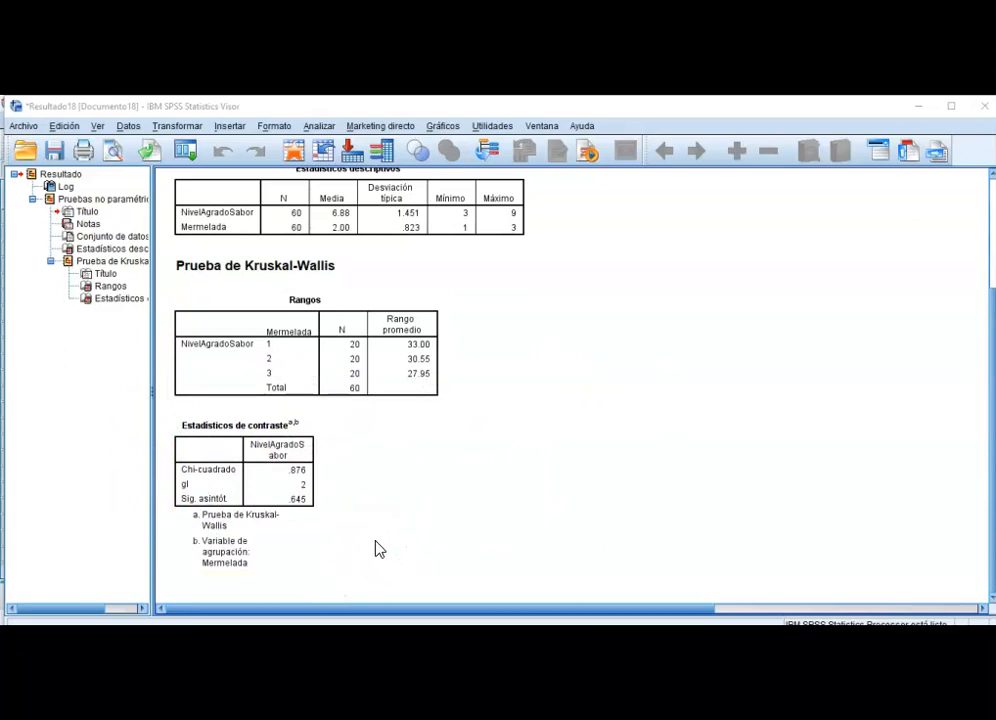
left_click(312, 512)
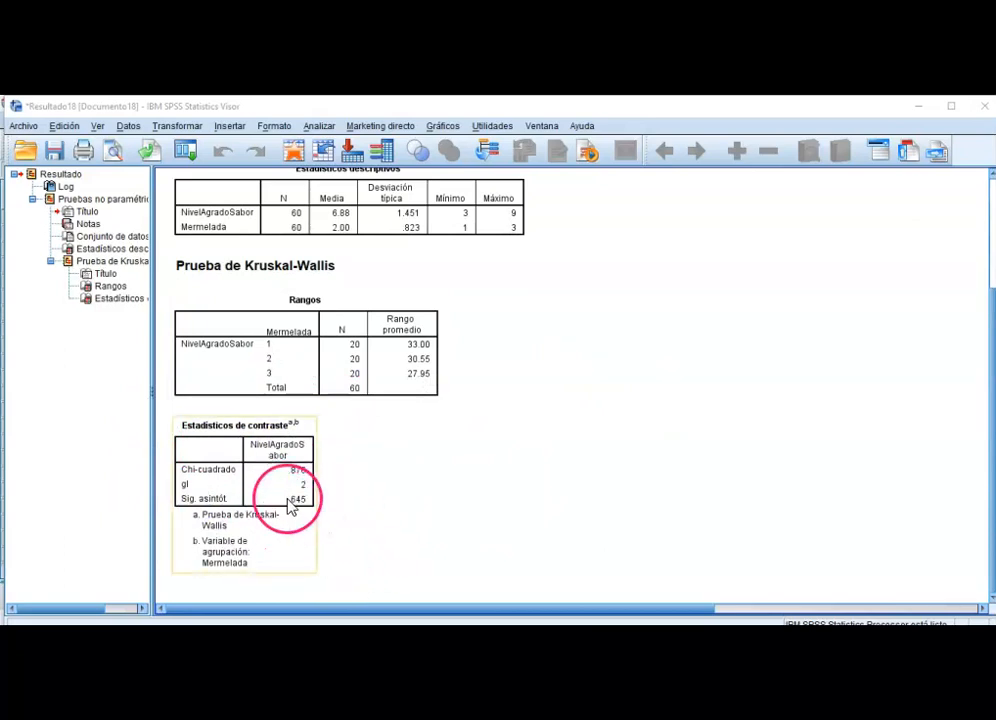
left_click(333, 533)
left_click(378, 540)
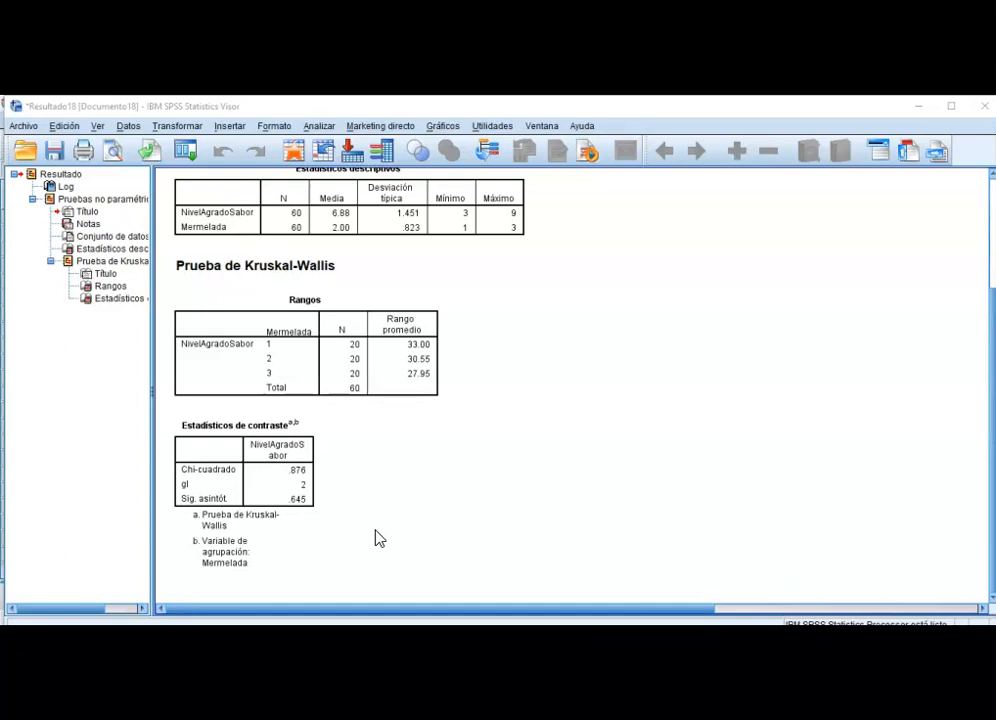
Set up a customized independent-samples nonparametric analysis with NivelAgradoSabor as the test field and Mermelada as the groups.
left_click(318, 130)
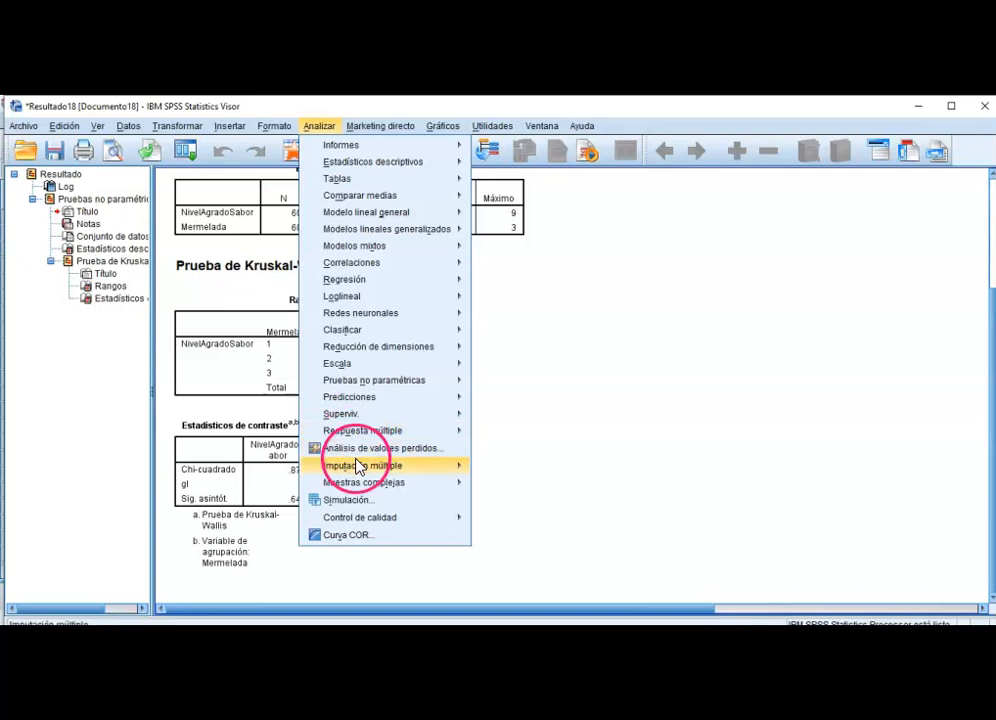
mouse_move(382, 386)
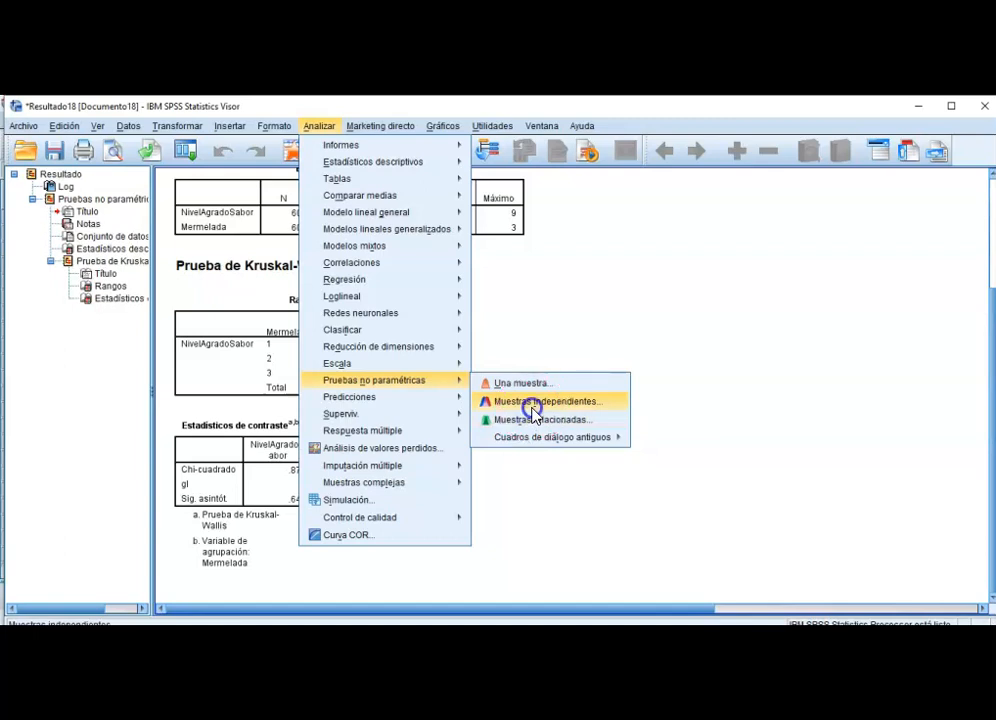
left_click(535, 402)
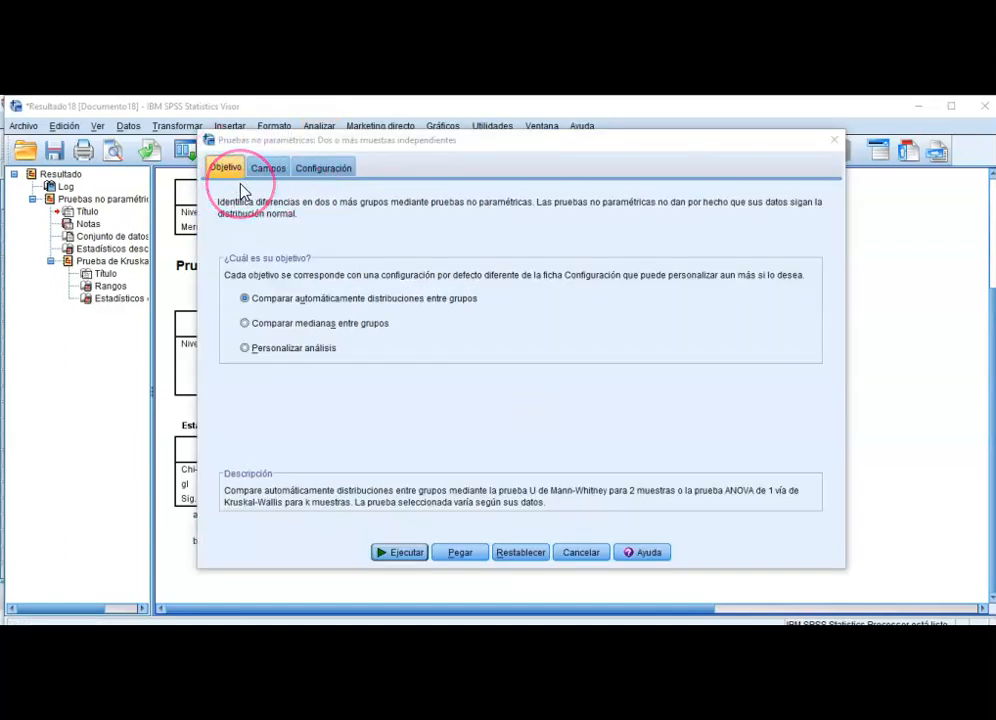
left_click(276, 352)
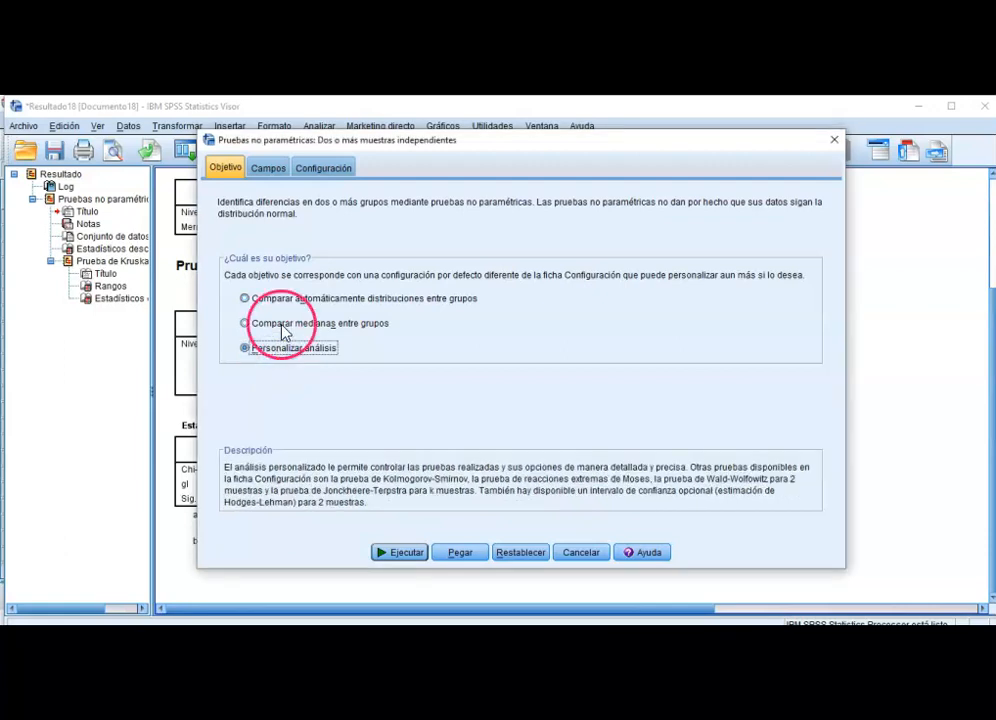
left_click(269, 170)
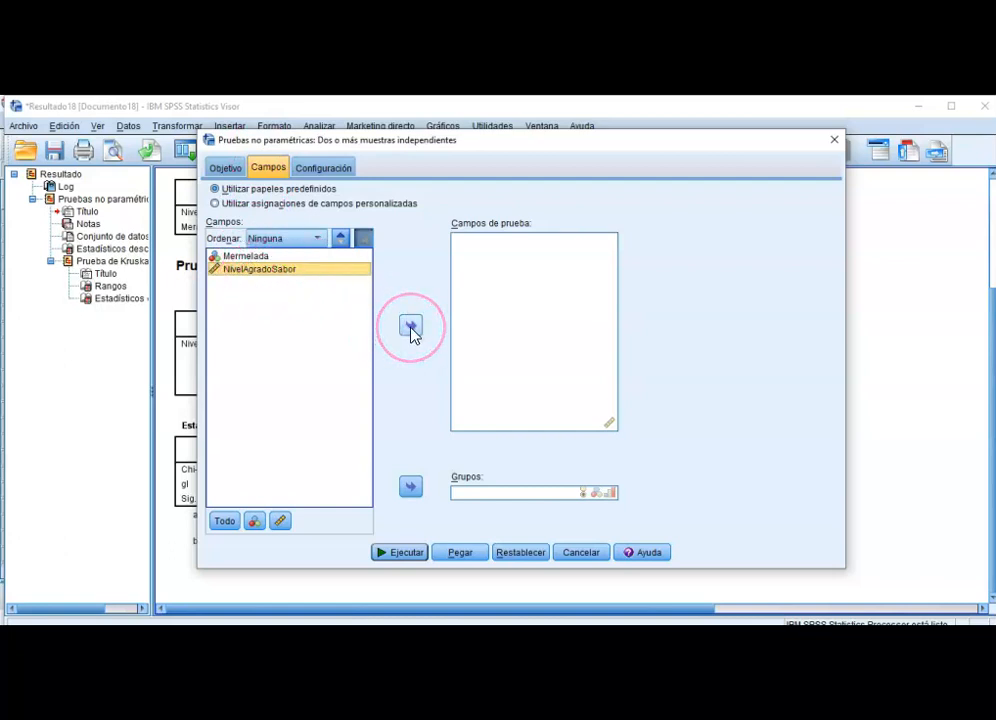
left_click(412, 330)
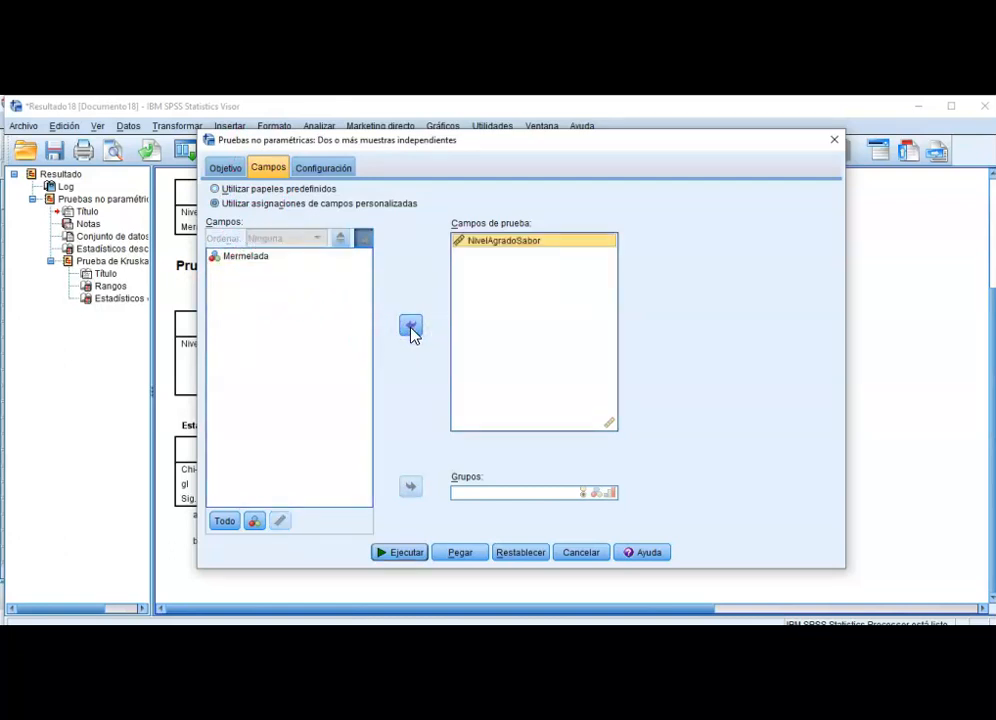
left_click(240, 257)
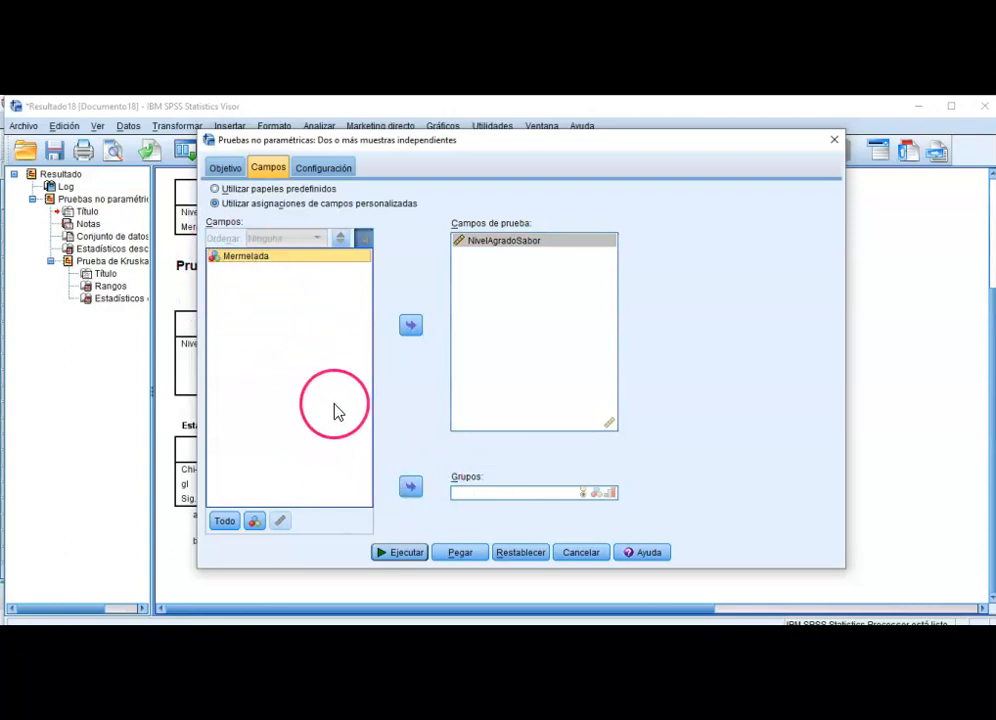
left_click(410, 487)
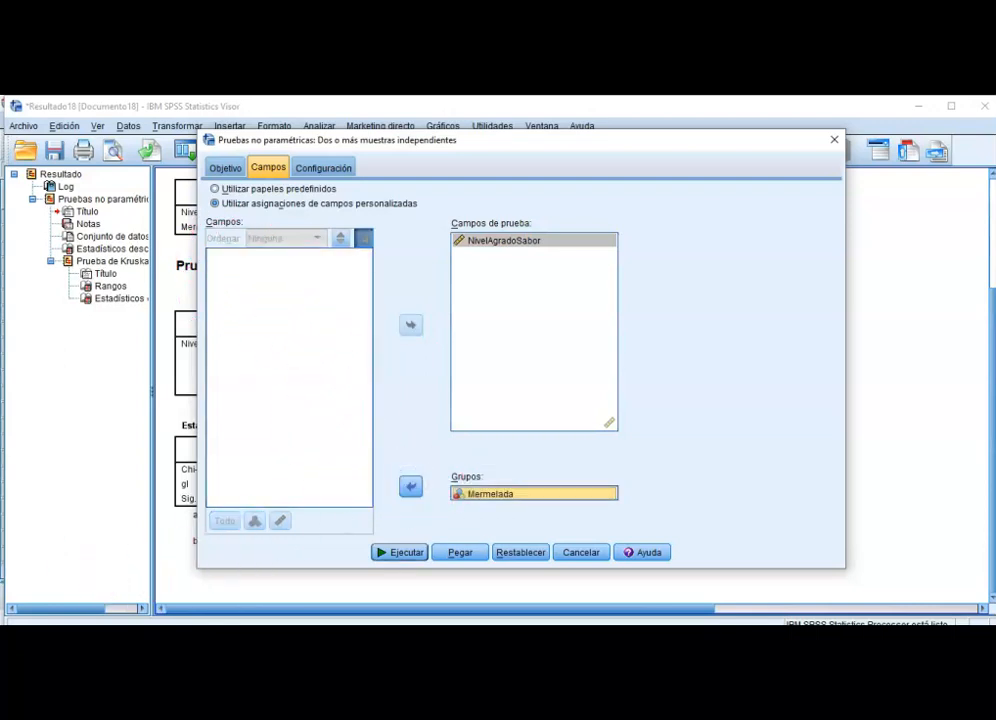
Customize the tests to the Kruskal-Wallis one-way ANOVA with all pairwise multiple comparisons and run the analysis.
left_click(335, 167)
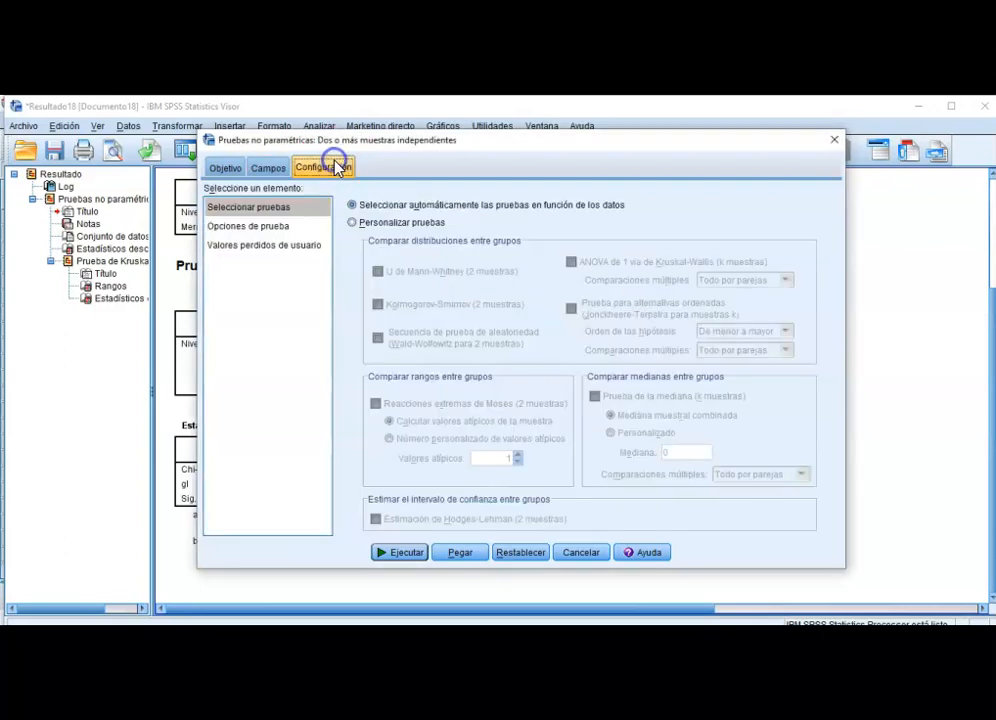
left_click(356, 222)
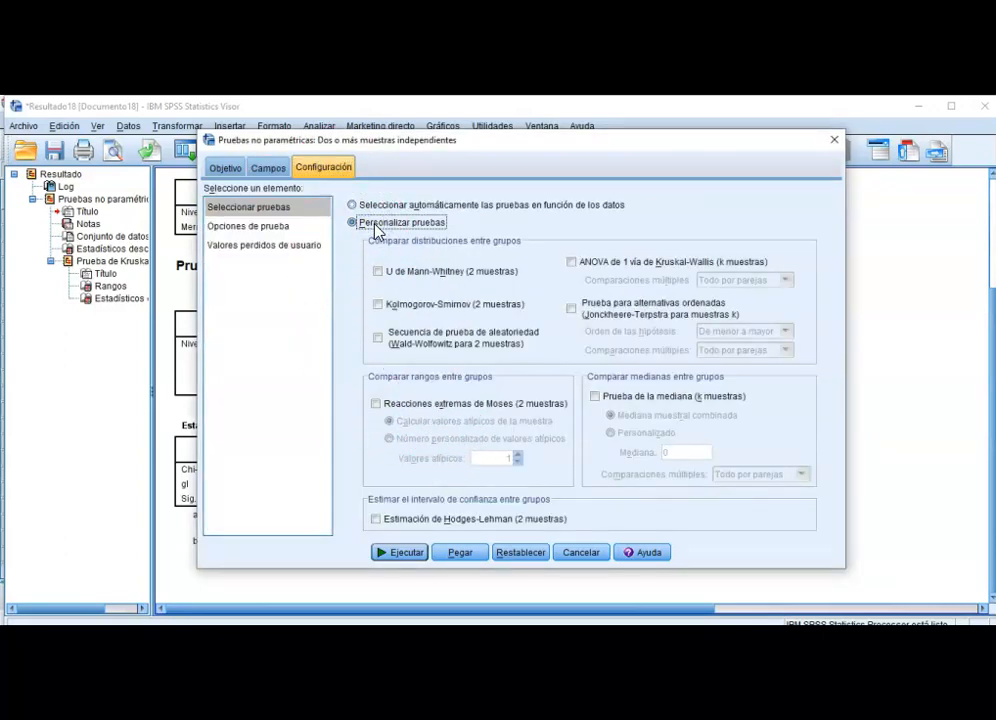
left_click(618, 266)
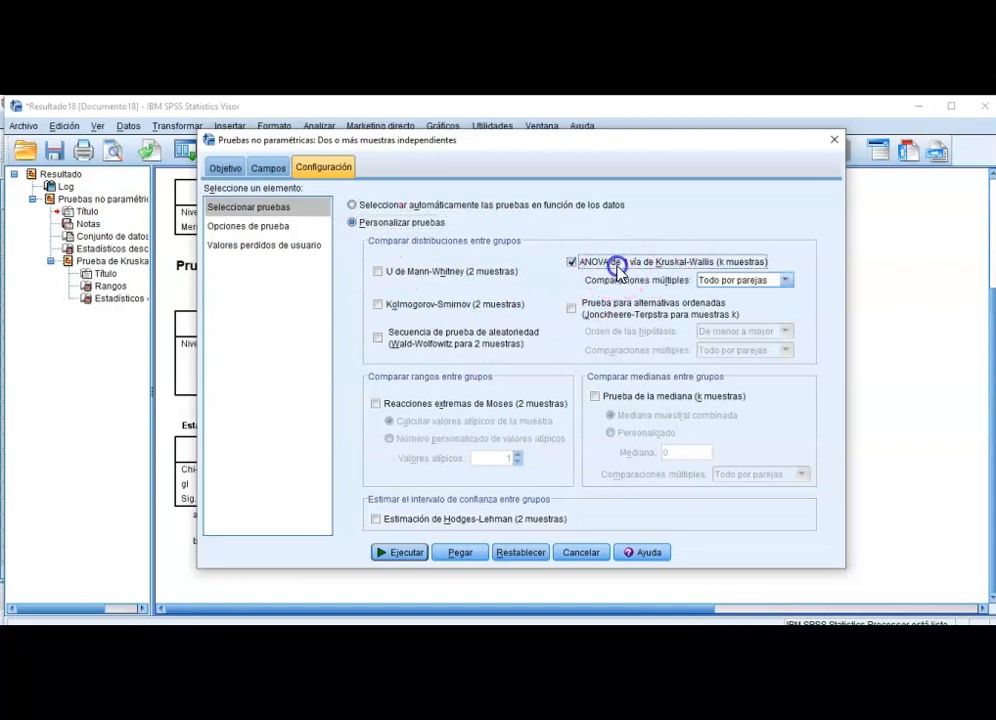
left_click(387, 565)
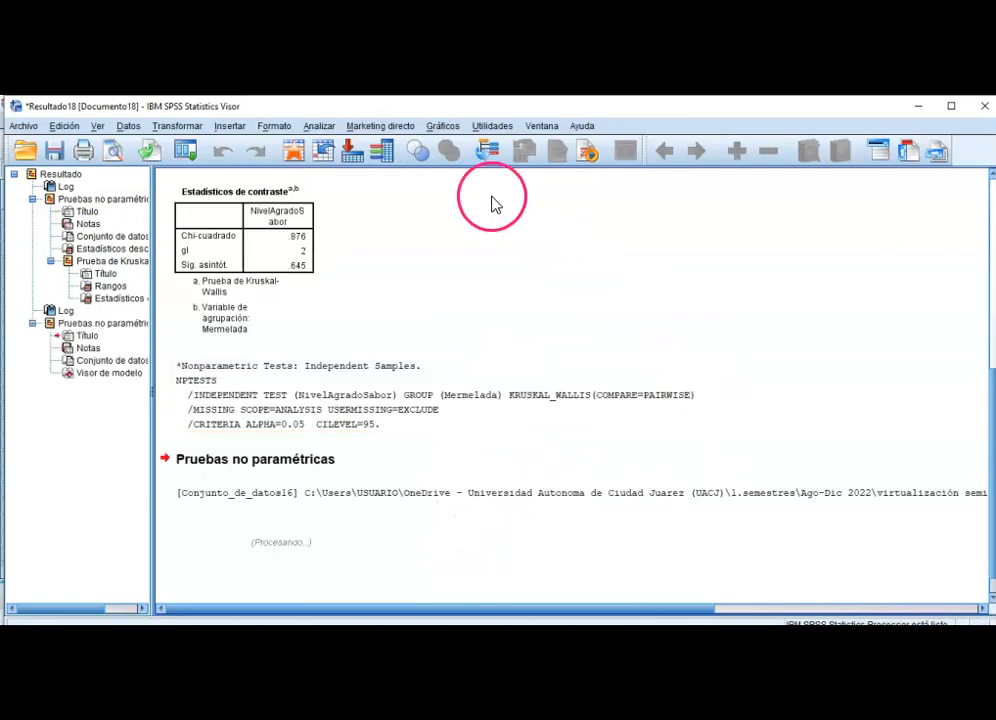
left_click(443, 500)
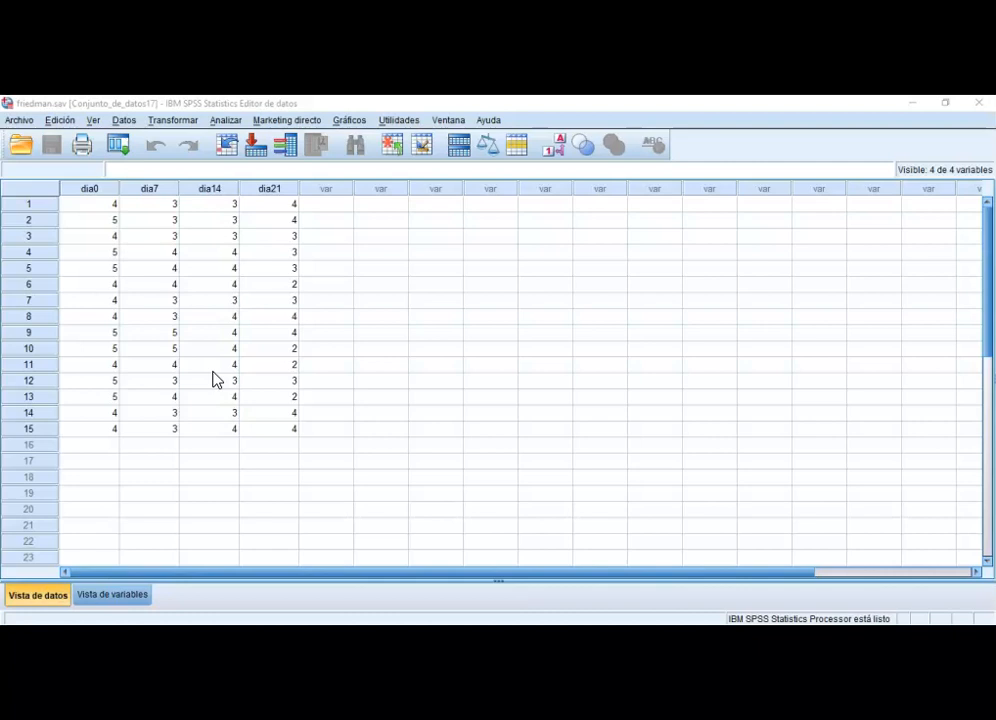
Set up a legacy K related-samples Friedman test with dia0, dia7, dia14 and dia21 as the test variables.
left_click(227, 121)
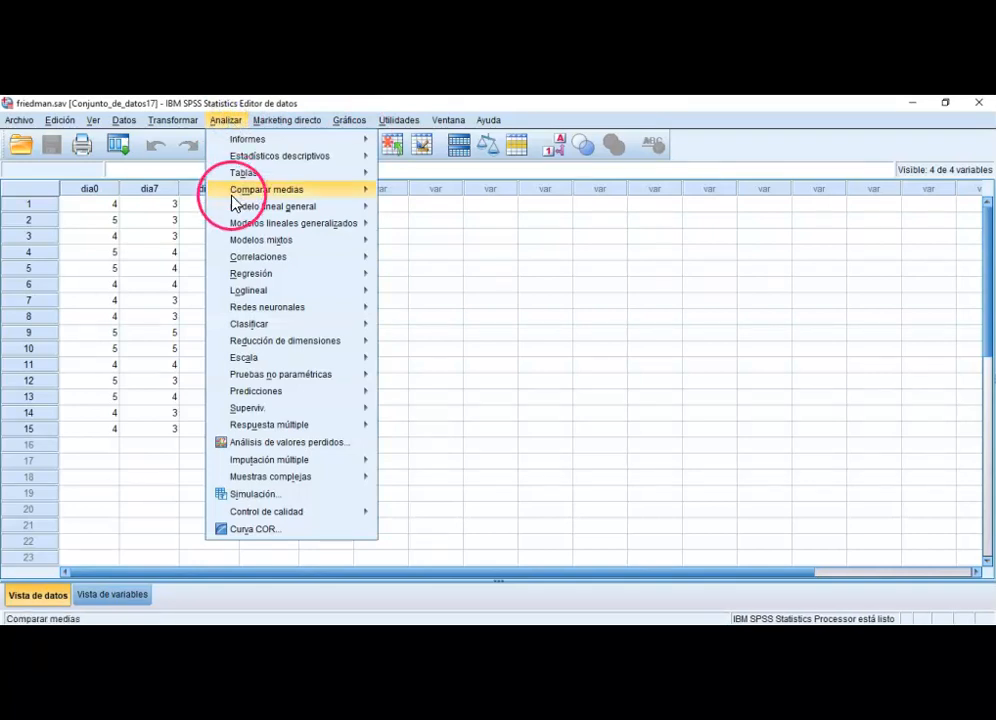
mouse_move(282, 380)
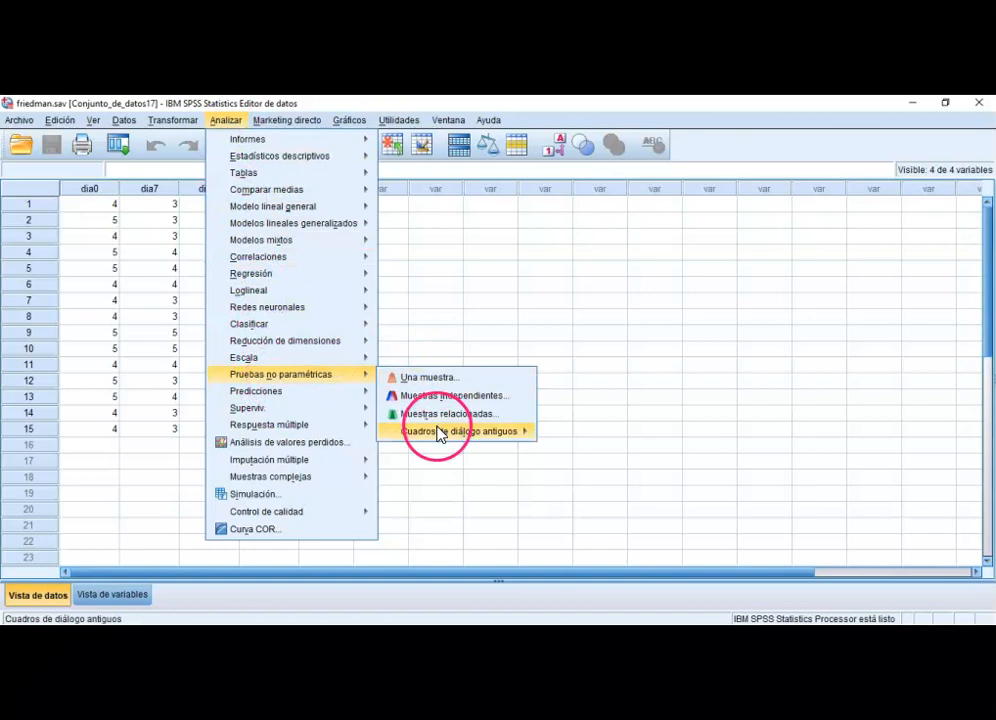
mouse_move(445, 437)
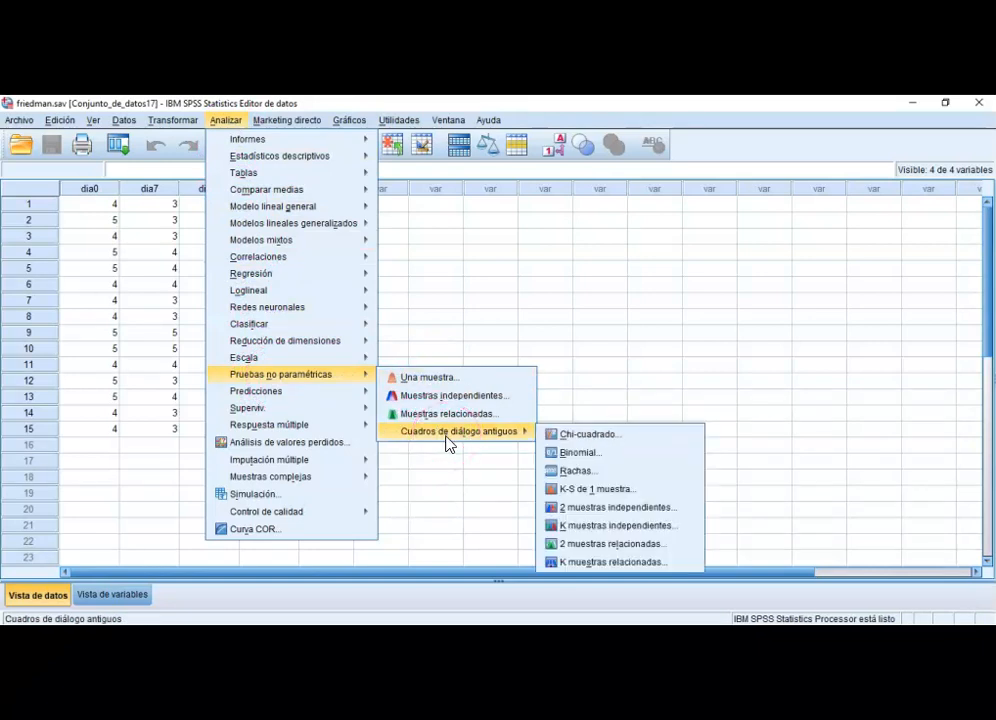
left_click(622, 563)
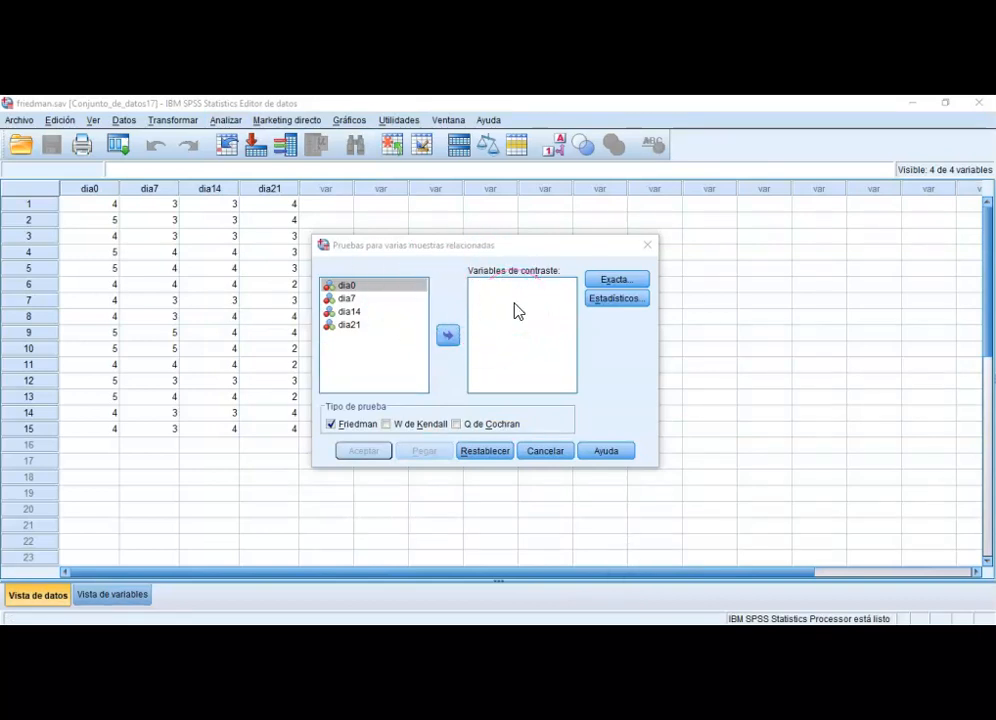
left_click(445, 311)
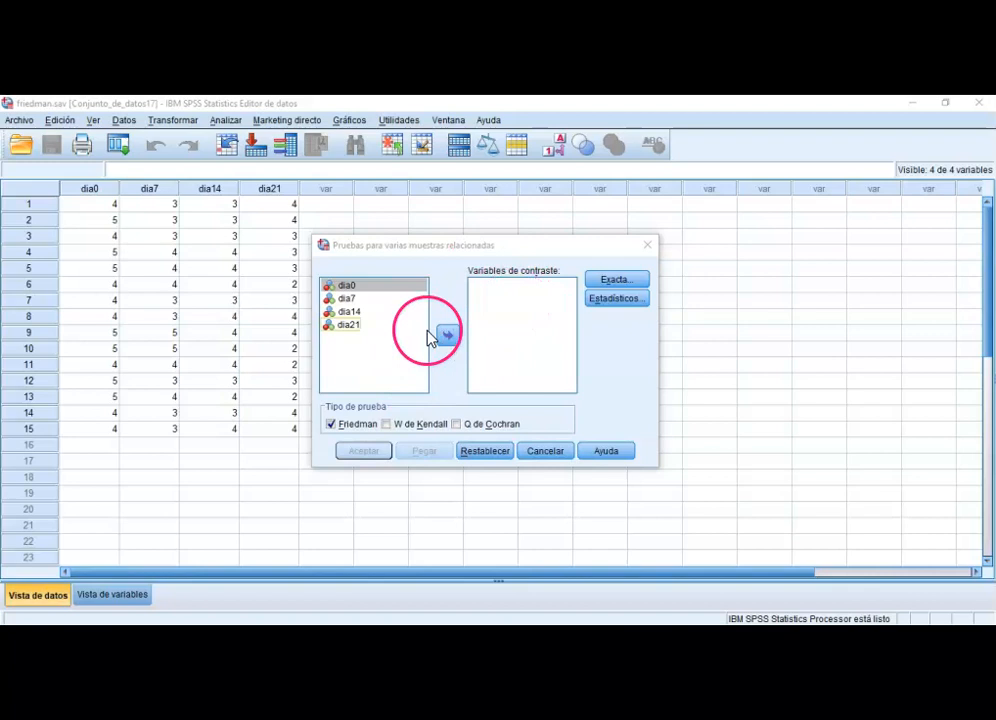
left_click(358, 289)
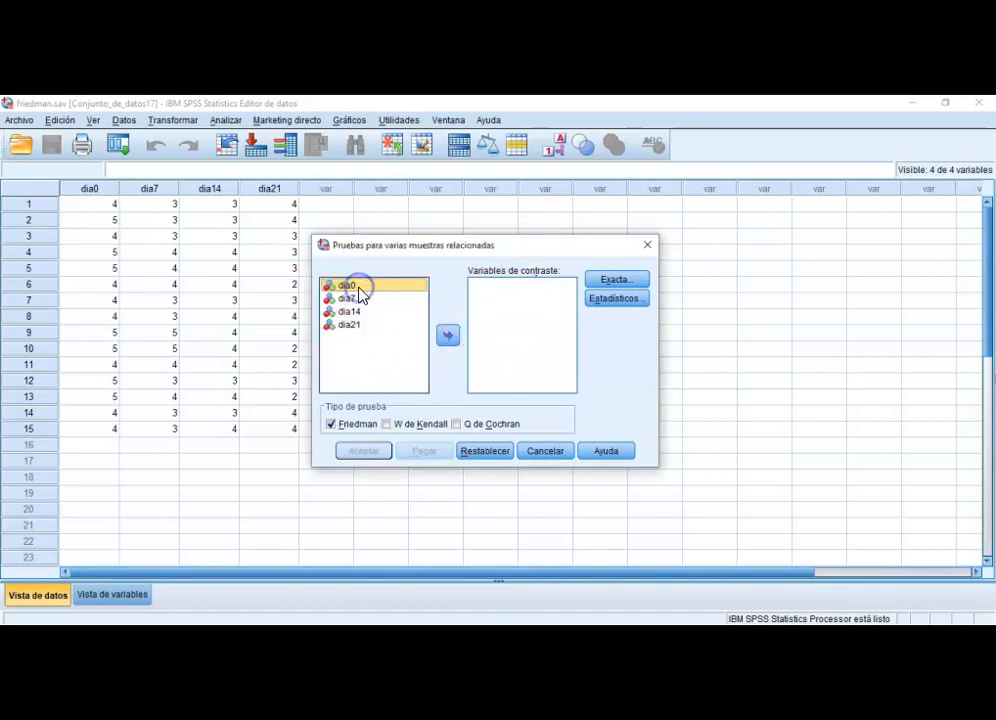
left_click(348, 324, "shift")
left_click(448, 336)
left_click(576, 287)
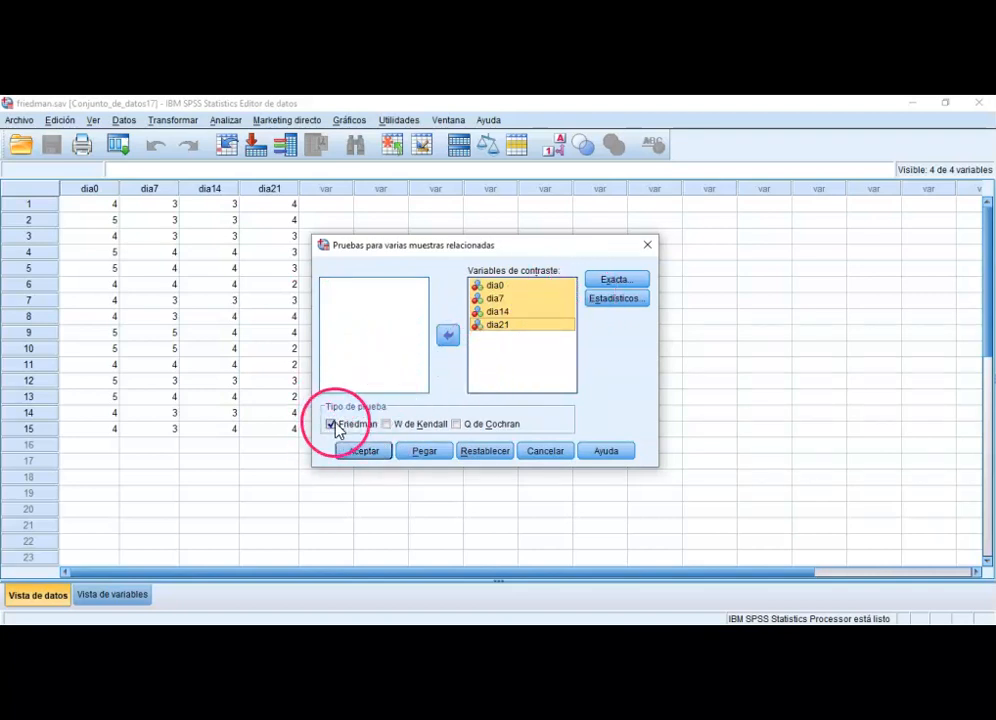
Run the Friedman test with descriptive statistics included and check its asymptotic significance and the mean of each day.
left_click(614, 300)
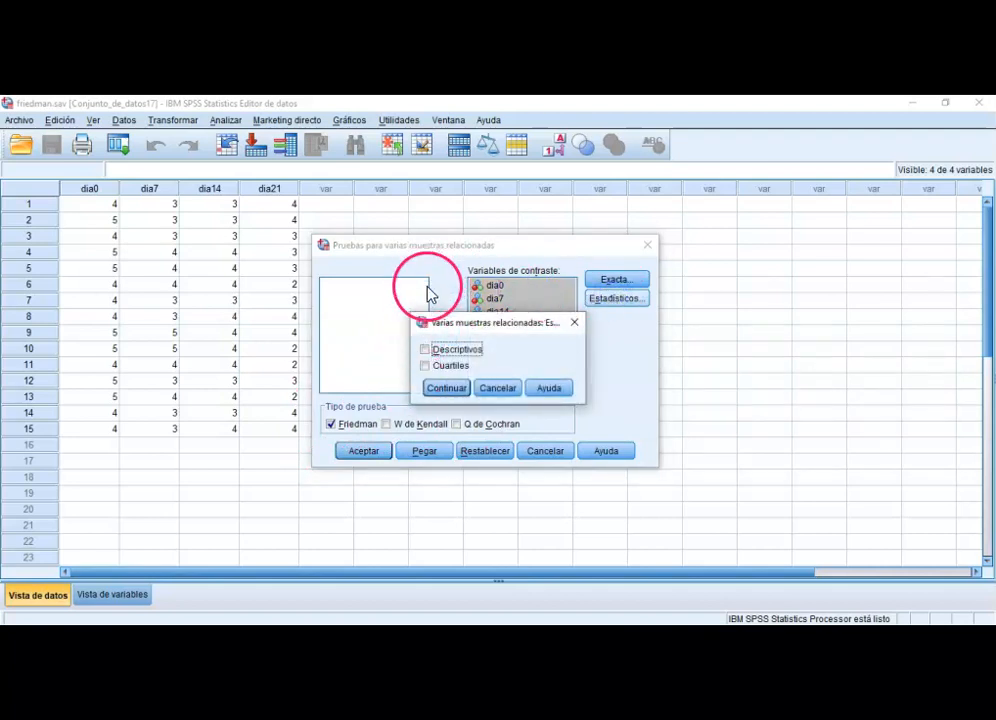
left_click(460, 391)
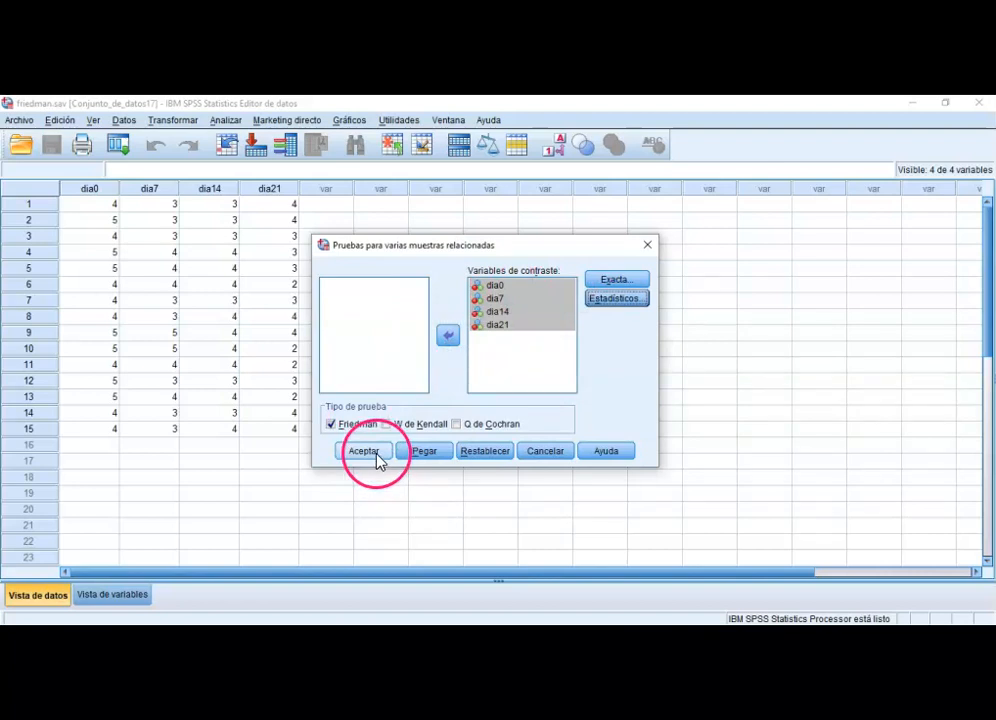
left_click(366, 451)
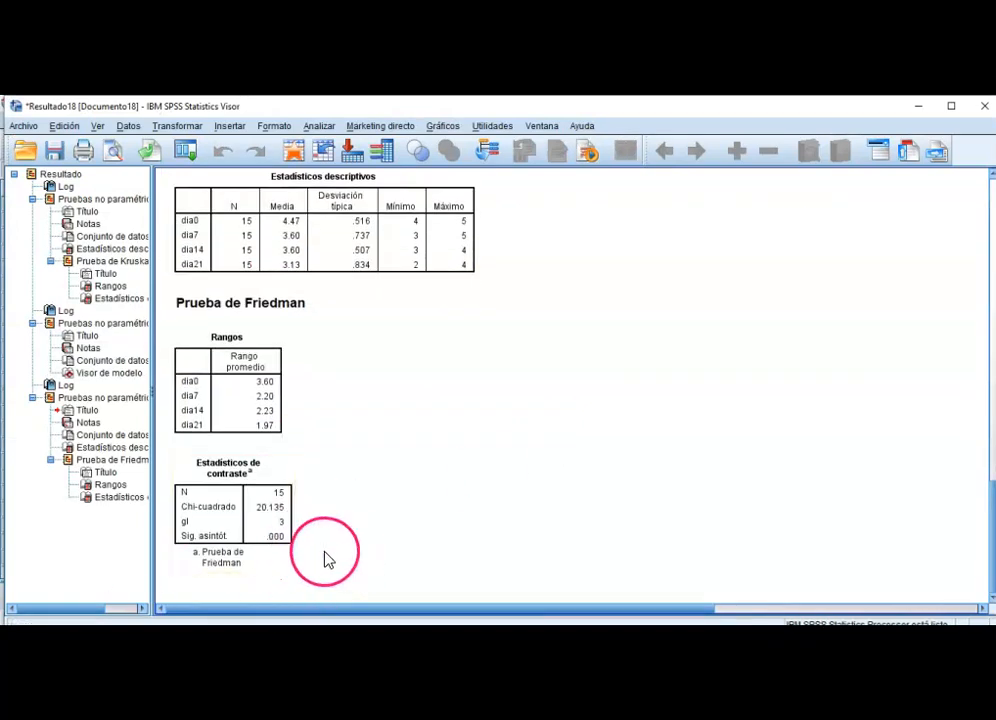
left_click(255, 543)
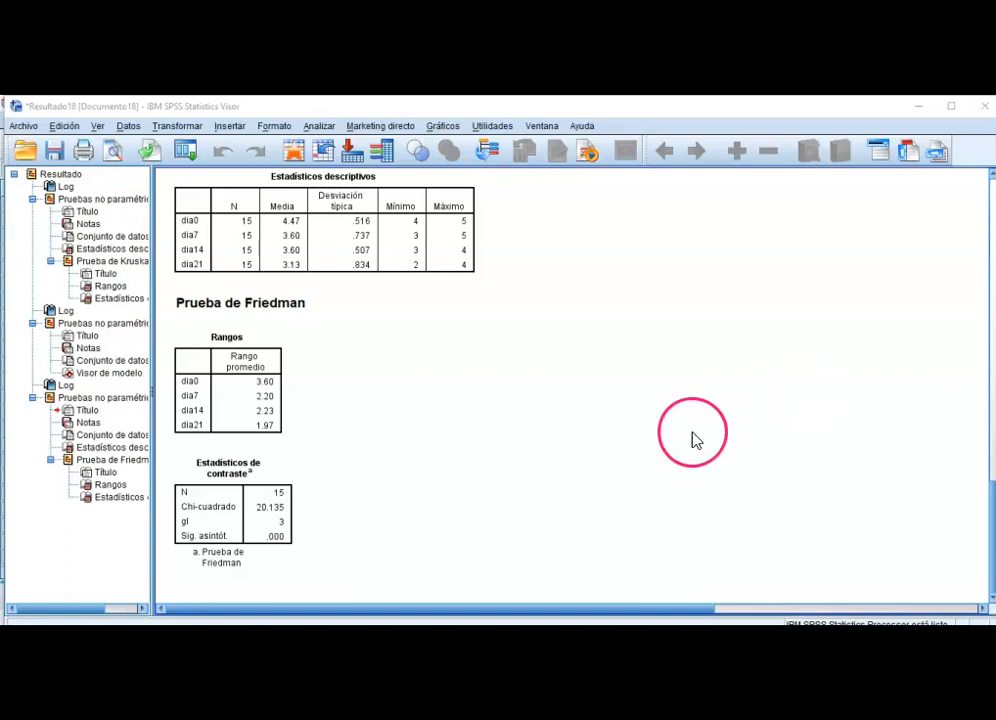
scroll(521, 490, "up", 1)
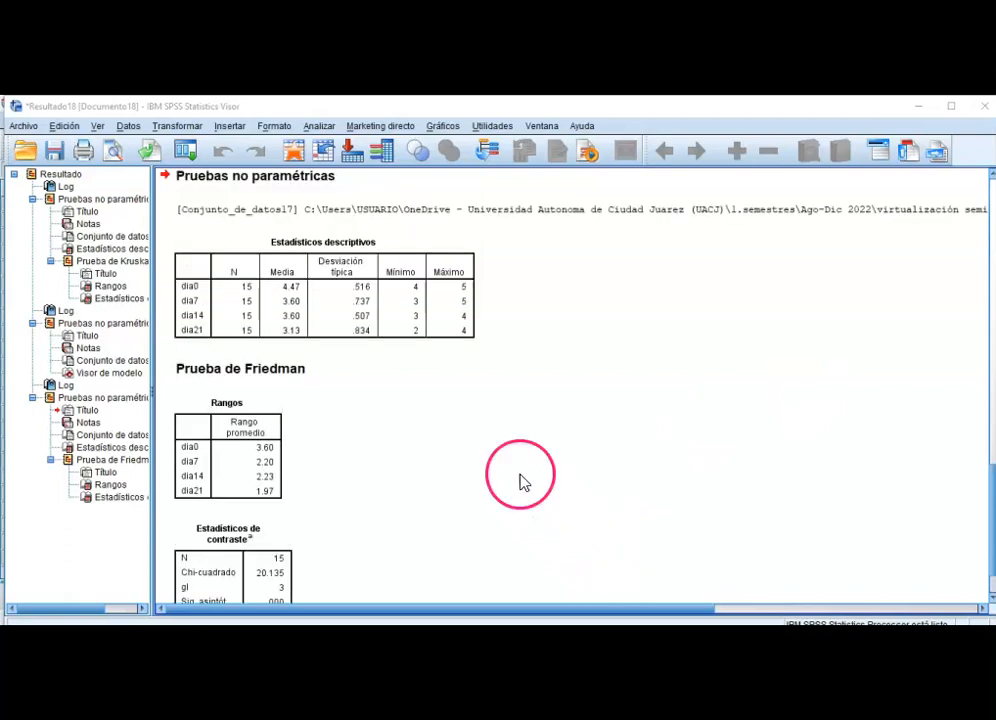
left_click(456, 310)
left_click(460, 402)
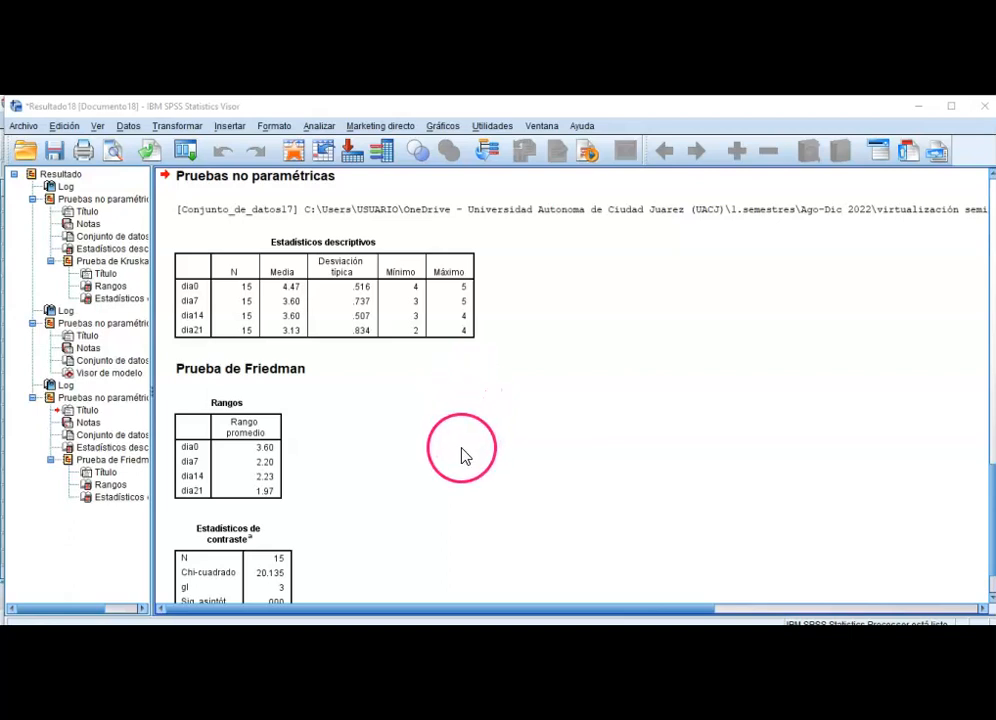
left_click(289, 305)
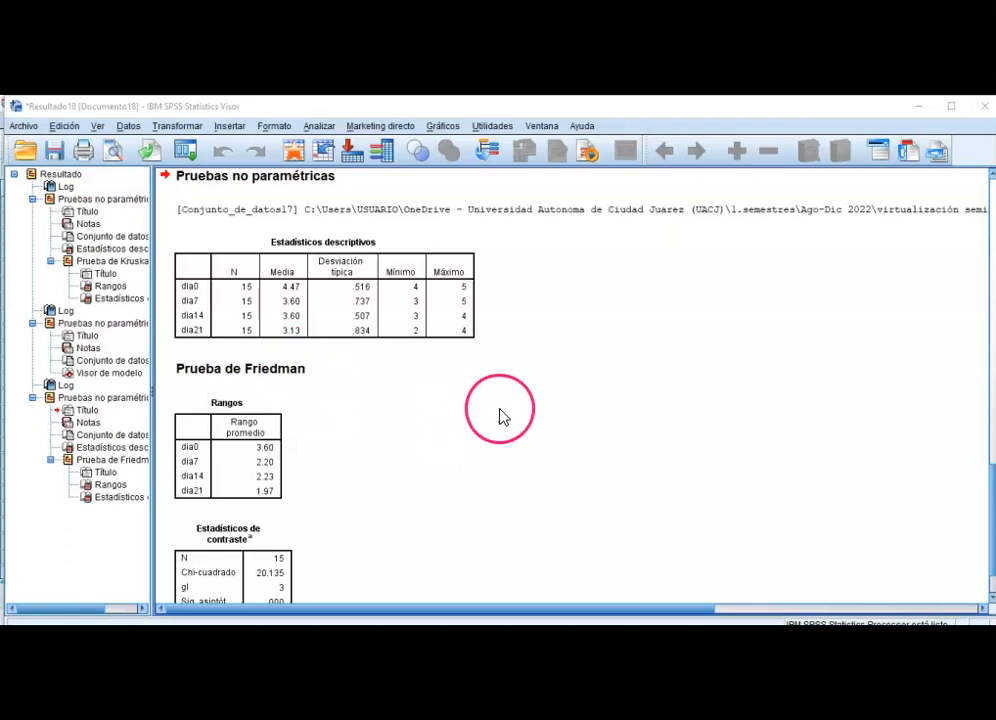
Set up a legacy two related-samples Wilcoxon test with dia0 and dia7 as the first pair.
left_click(320, 127)
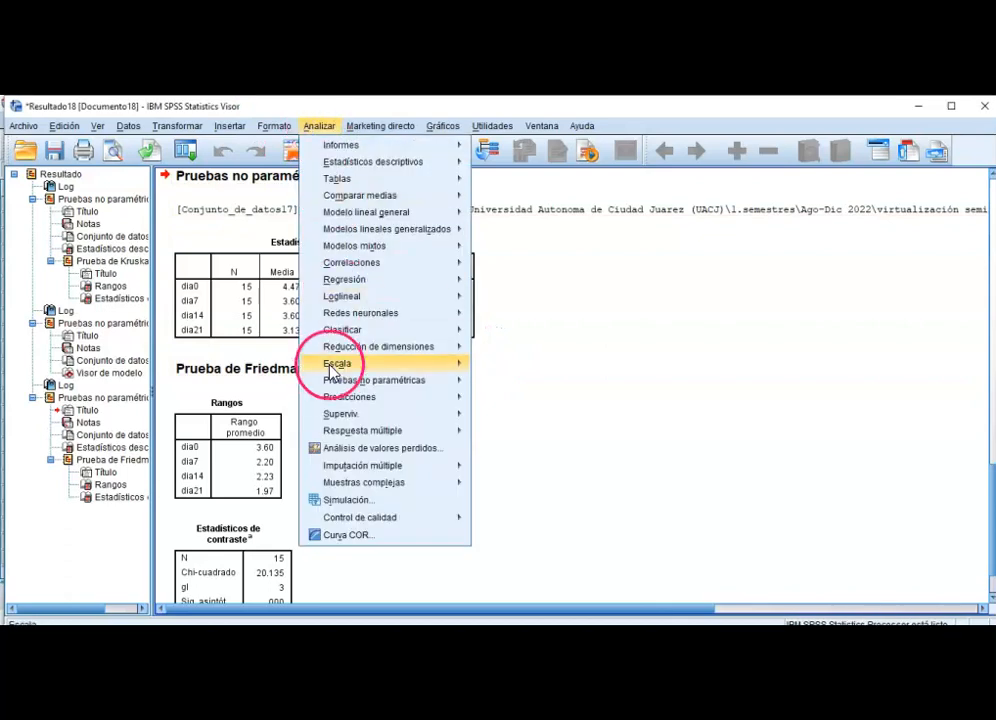
mouse_move(334, 381)
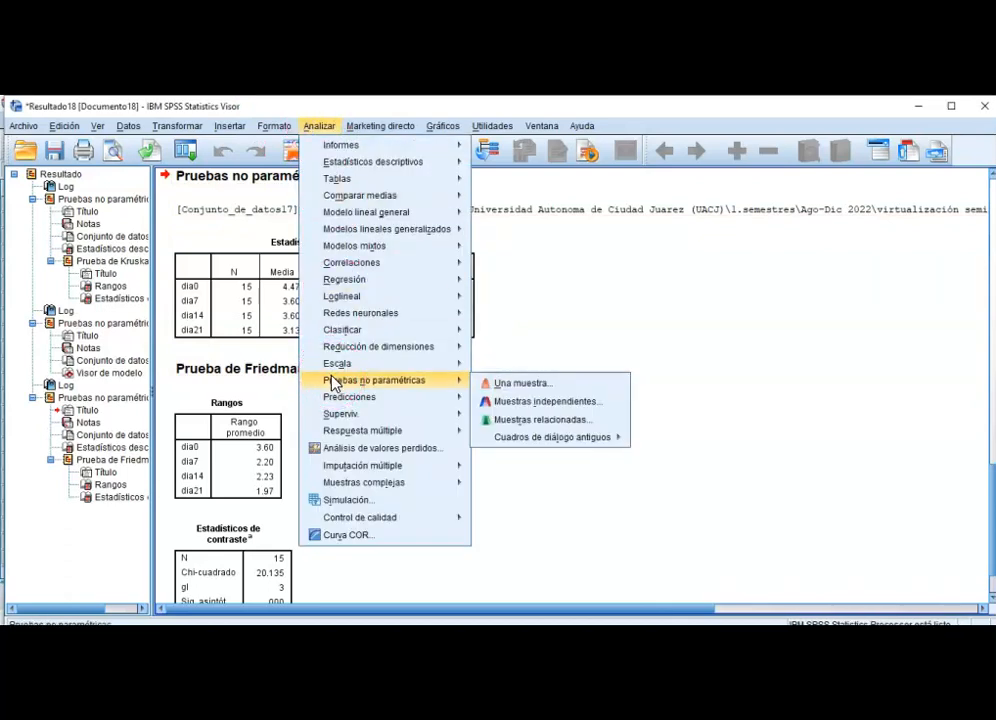
mouse_move(580, 440)
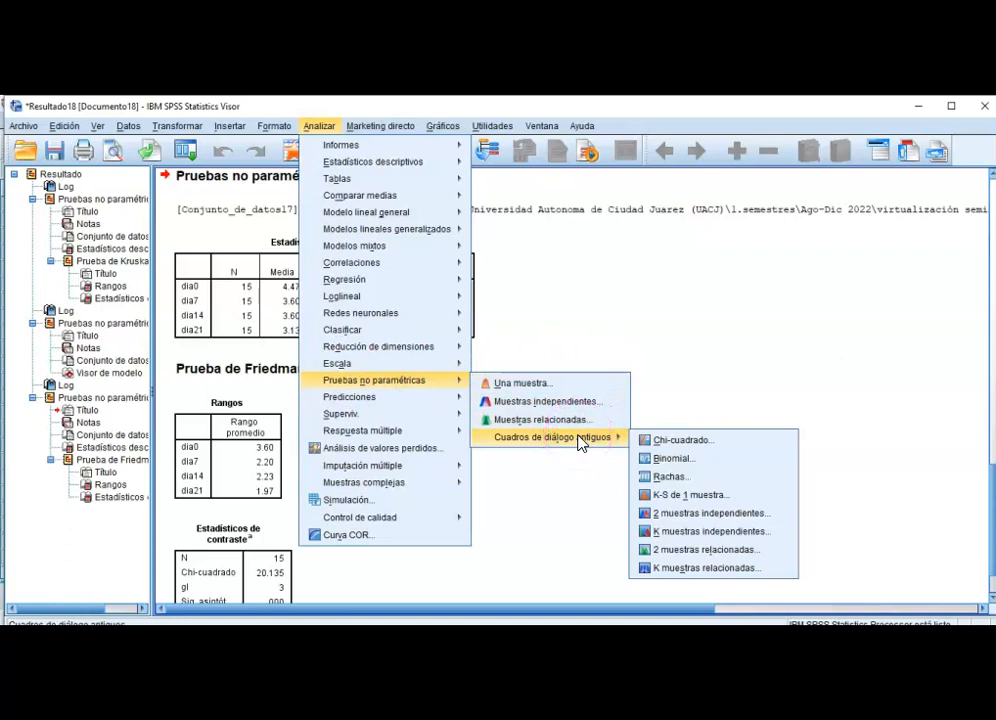
left_click(716, 550)
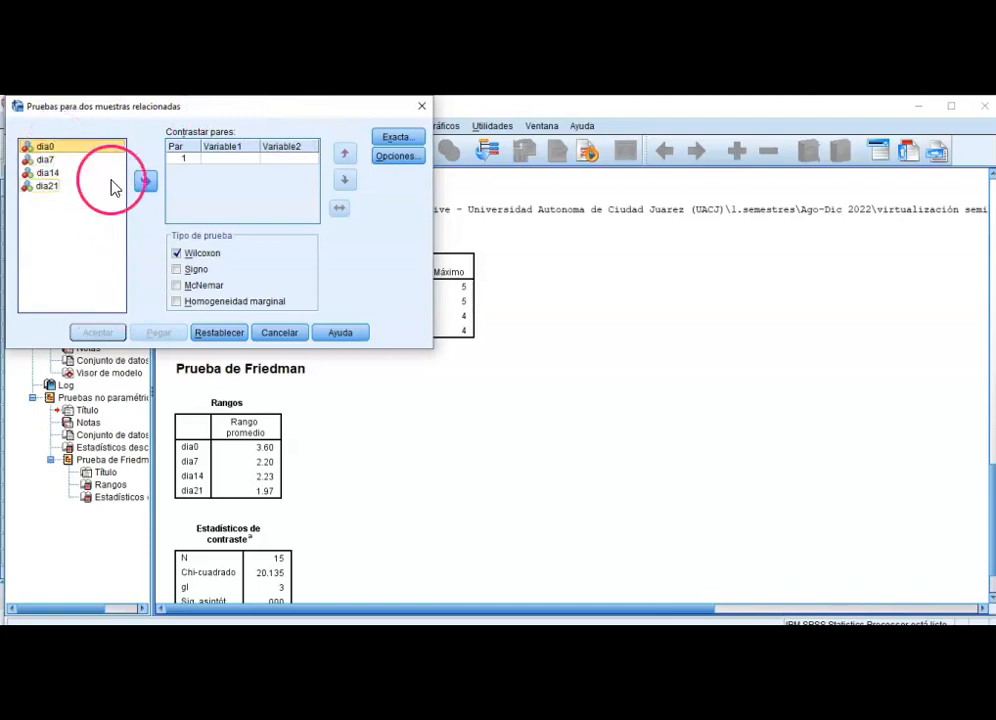
left_click(145, 181)
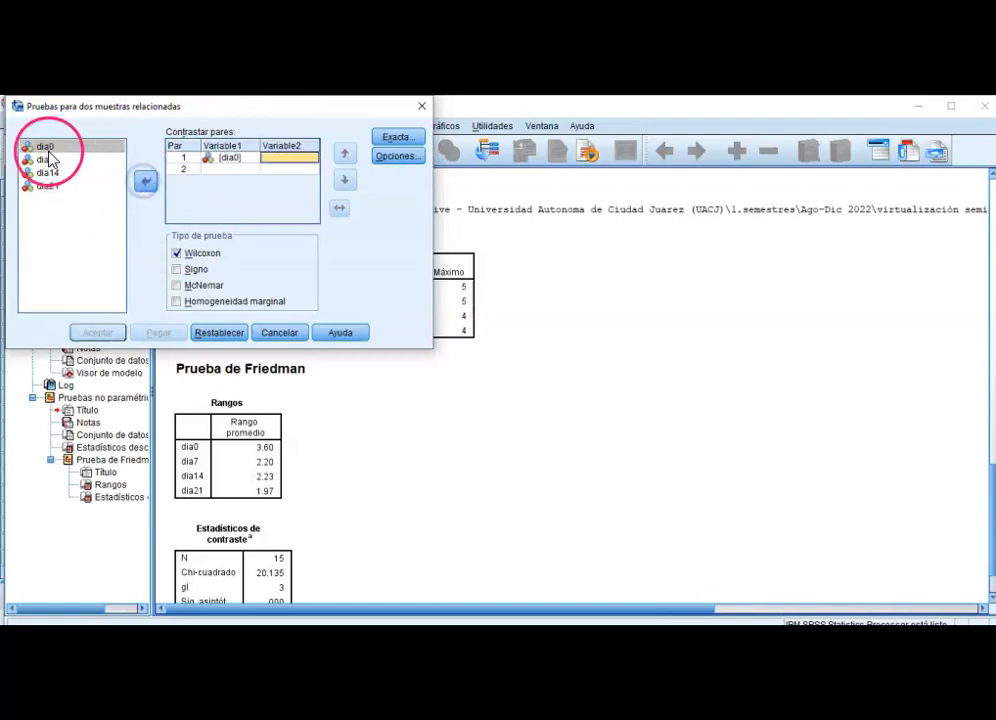
left_click(48, 159)
left_click(145, 181)
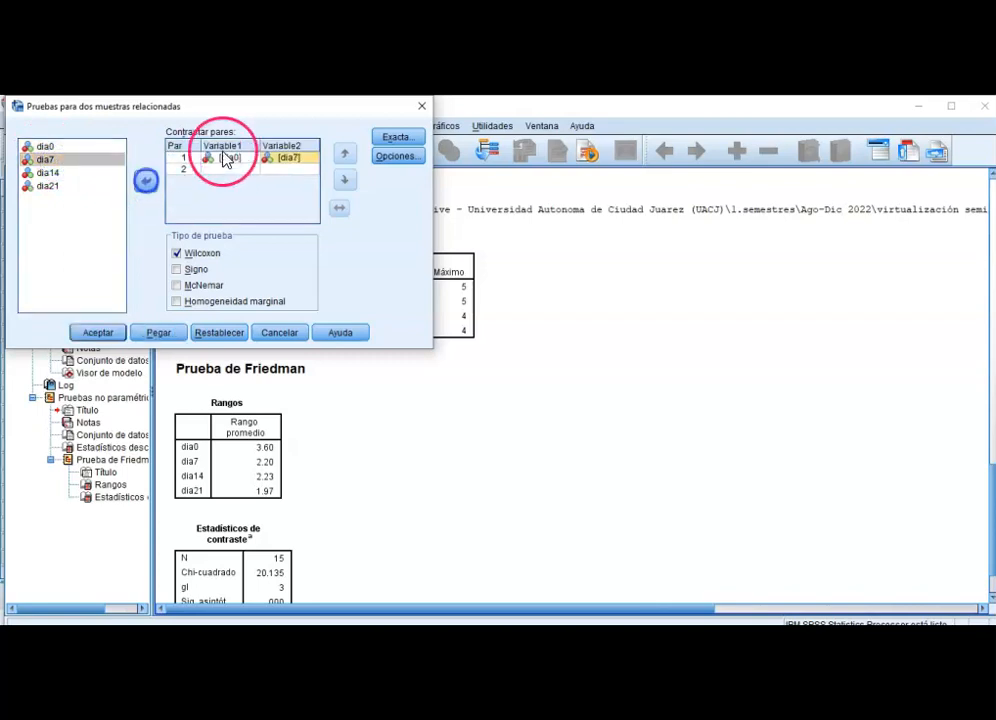
Add the pairs dia0–dia14 and dia0–dia21 to the Wilcoxon test.
left_click(66, 147)
left_click(76, 173, "ctrl")
left_click(145, 181)
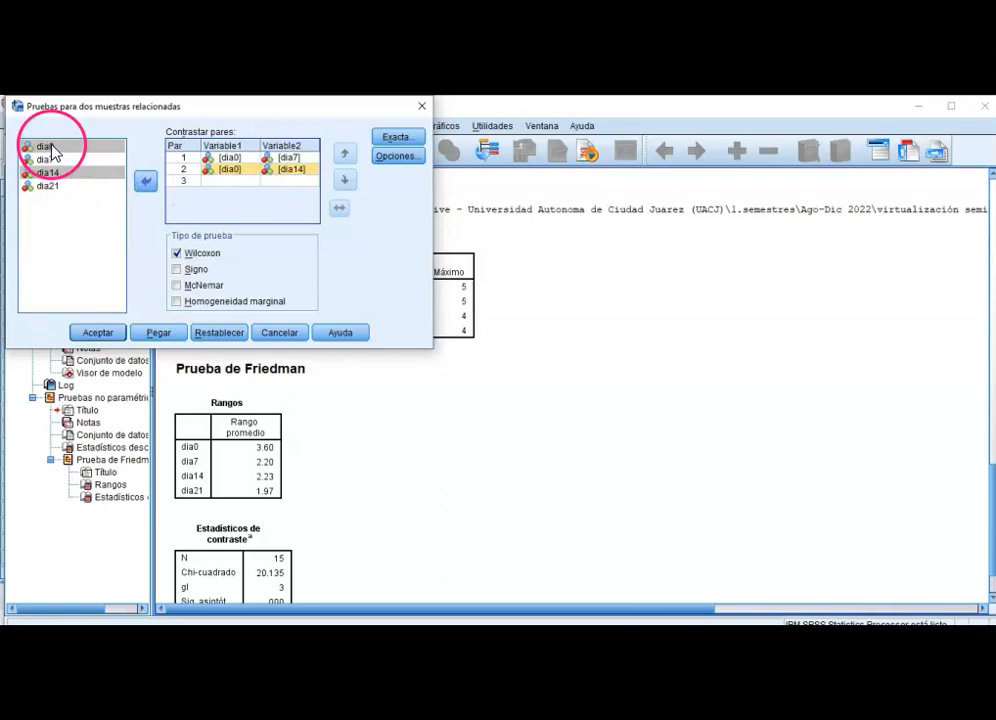
left_click(52, 147)
left_click(54, 186, "ctrl")
left_click(150, 183)
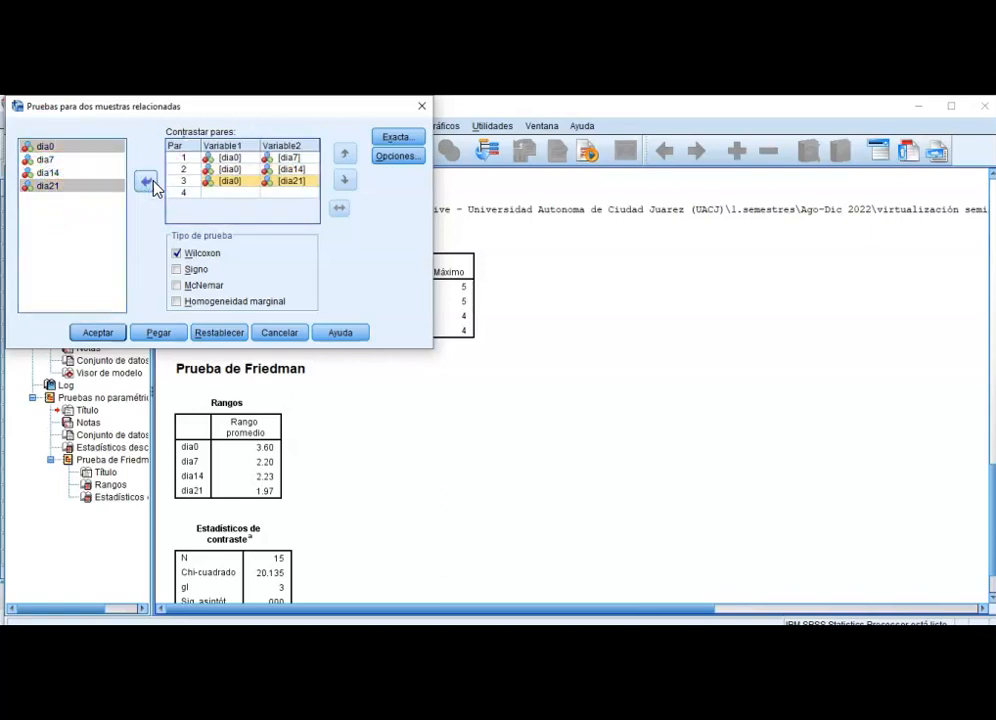
Add the pairs dia7–dia14 and dia7–dia21 to the Wilcoxon test.
left_click(69, 161)
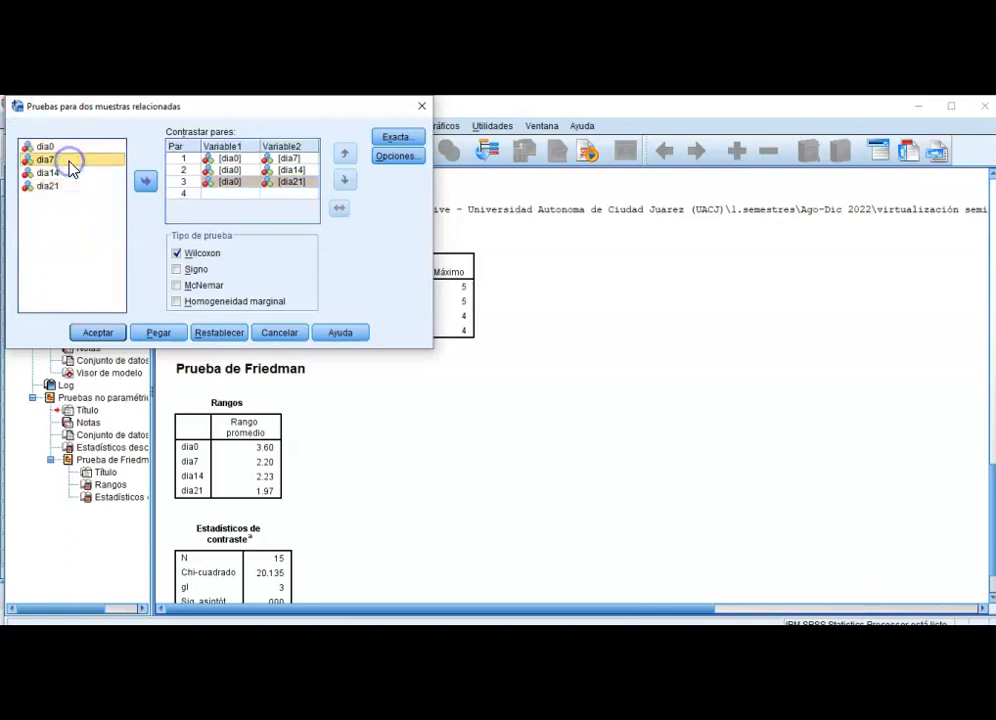
left_click(52, 173, "ctrl")
left_click(146, 183)
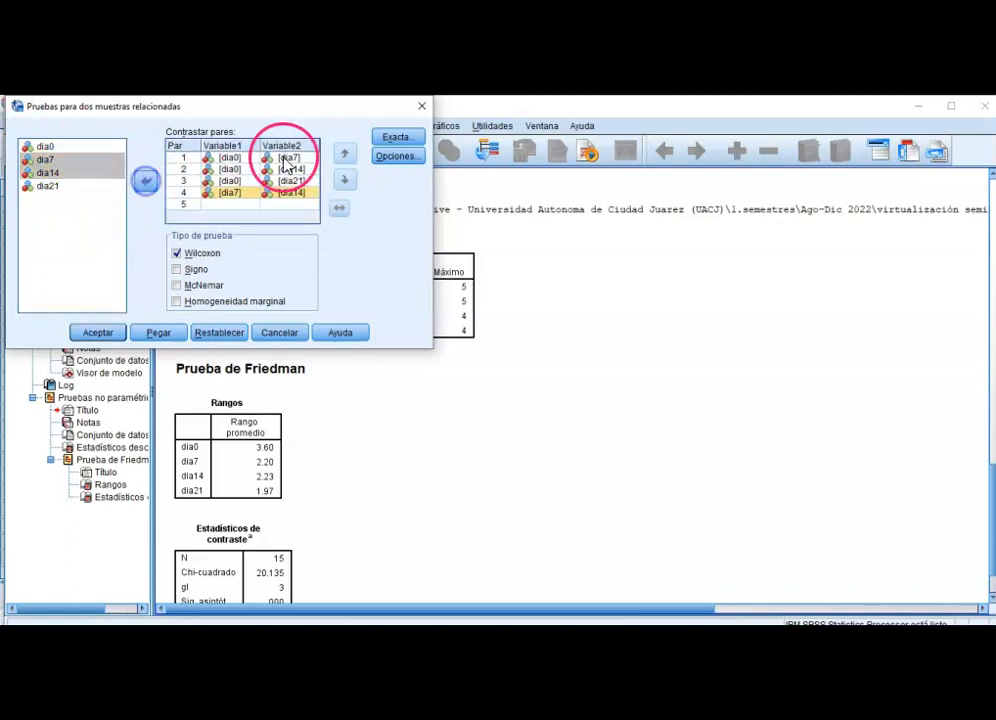
left_click(60, 161)
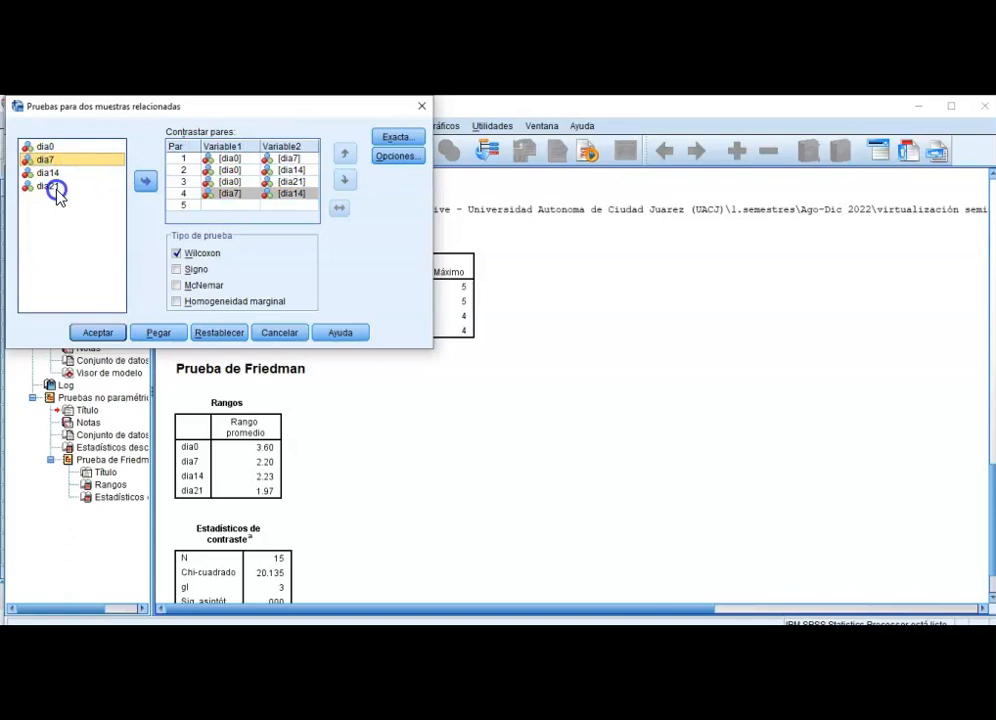
left_click(55, 188, "ctrl")
left_click(145, 181)
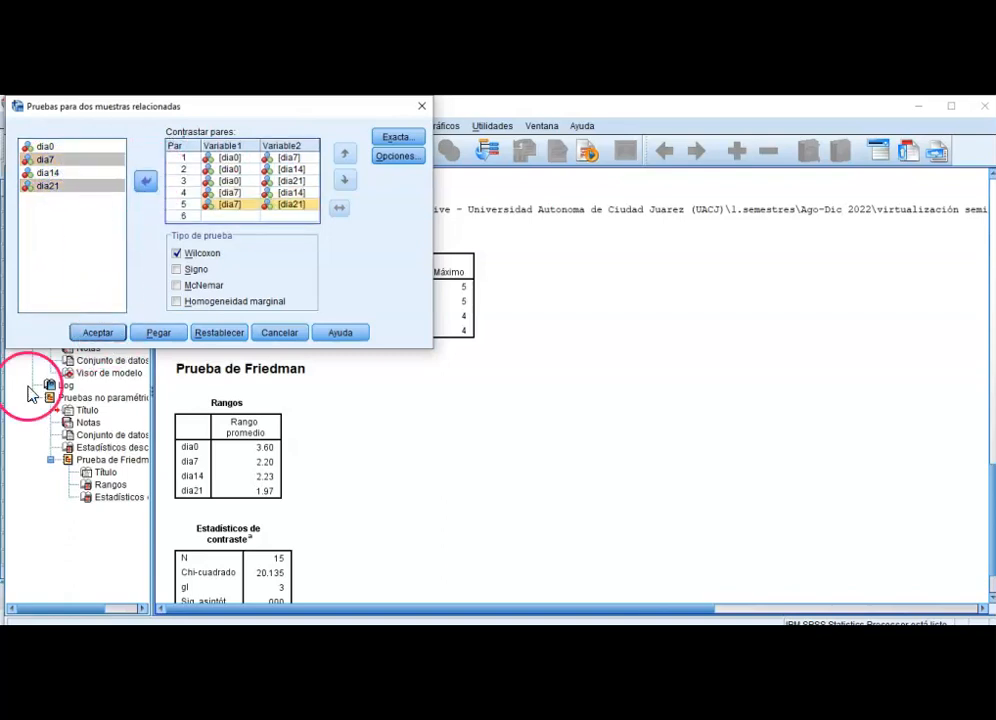
Add the pair dia14–dia21 as the last comparison and run the Wilcoxon test.
left_click(20, 634)
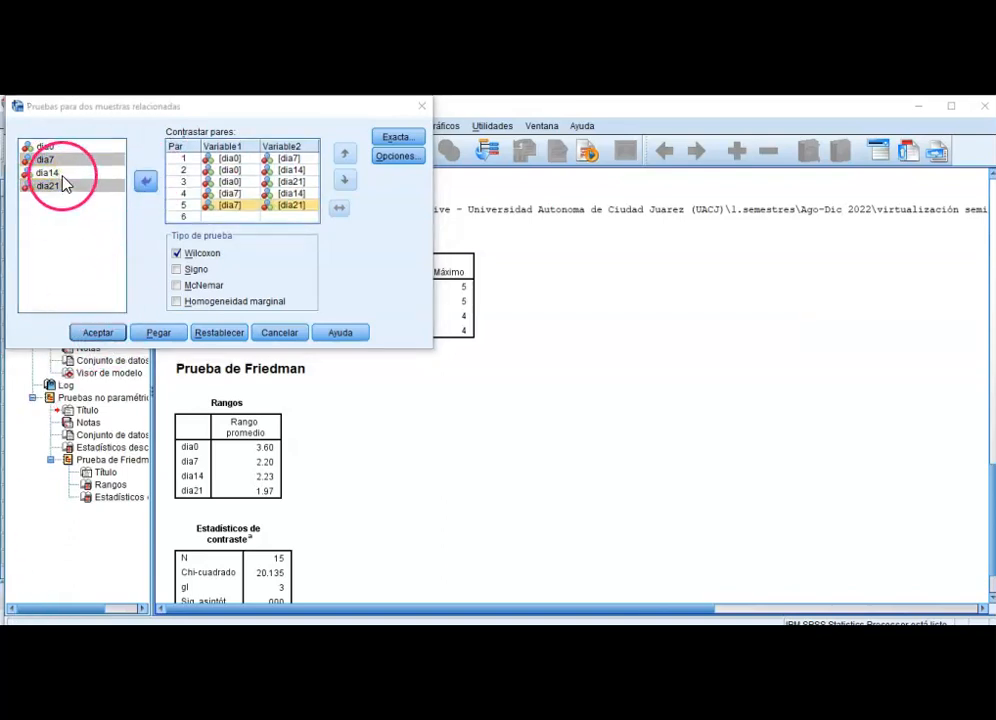
left_click(62, 174)
left_click(49, 186, "ctrl")
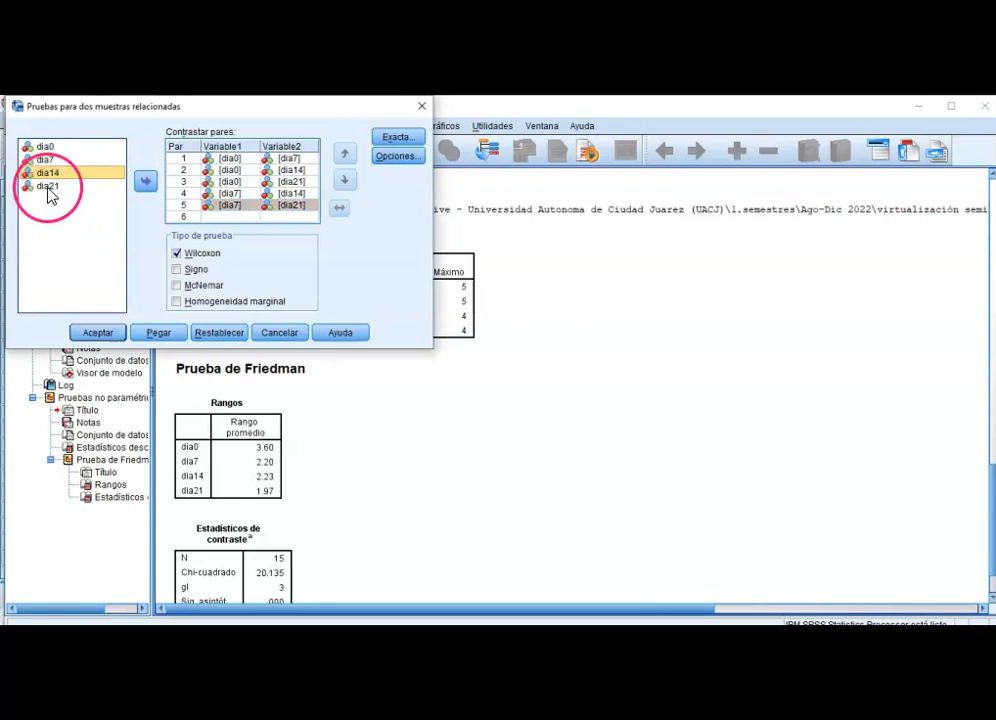
left_click(146, 182)
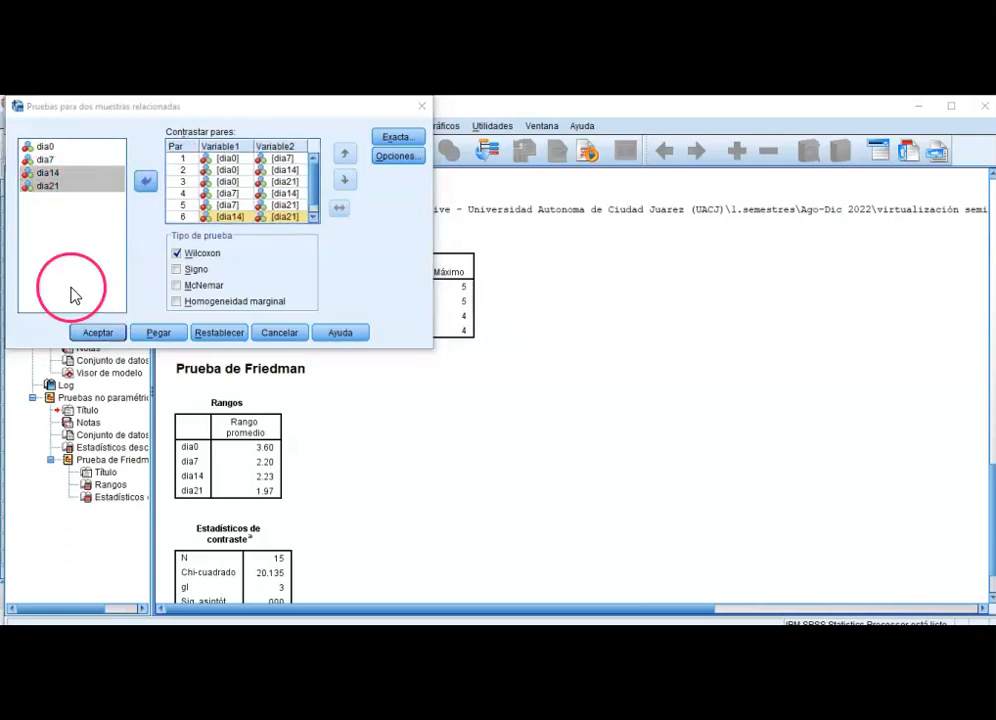
left_click(98, 332)
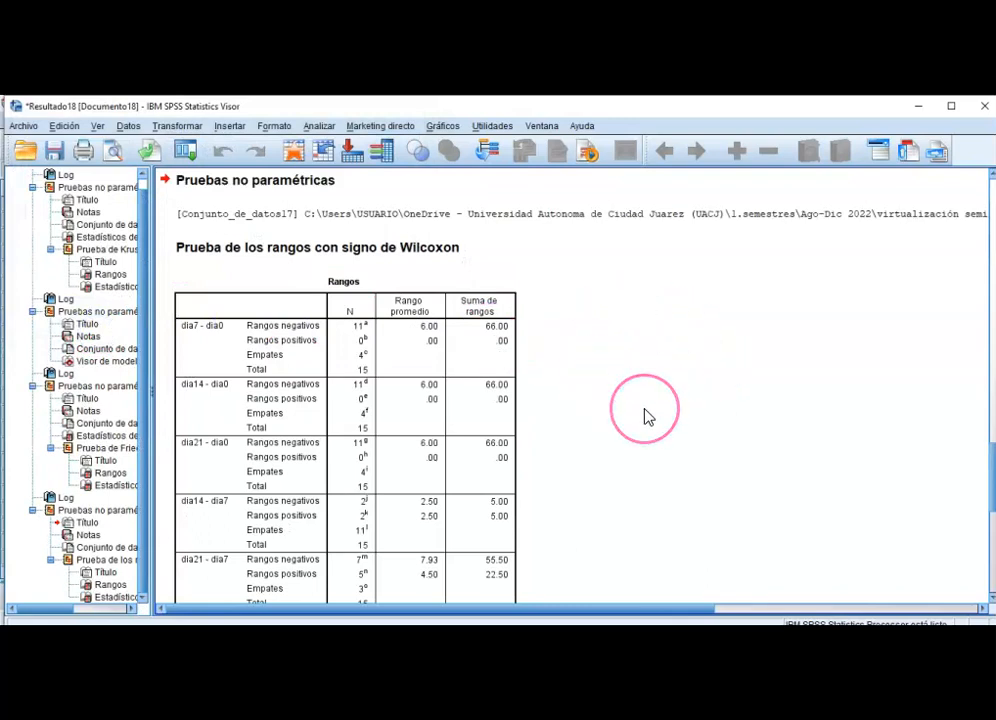
Examine the Wilcoxon ranks and the two-tailed asymptotic significance of each pair of days in the test statistics table.
scroll(645, 416, "down", 1)
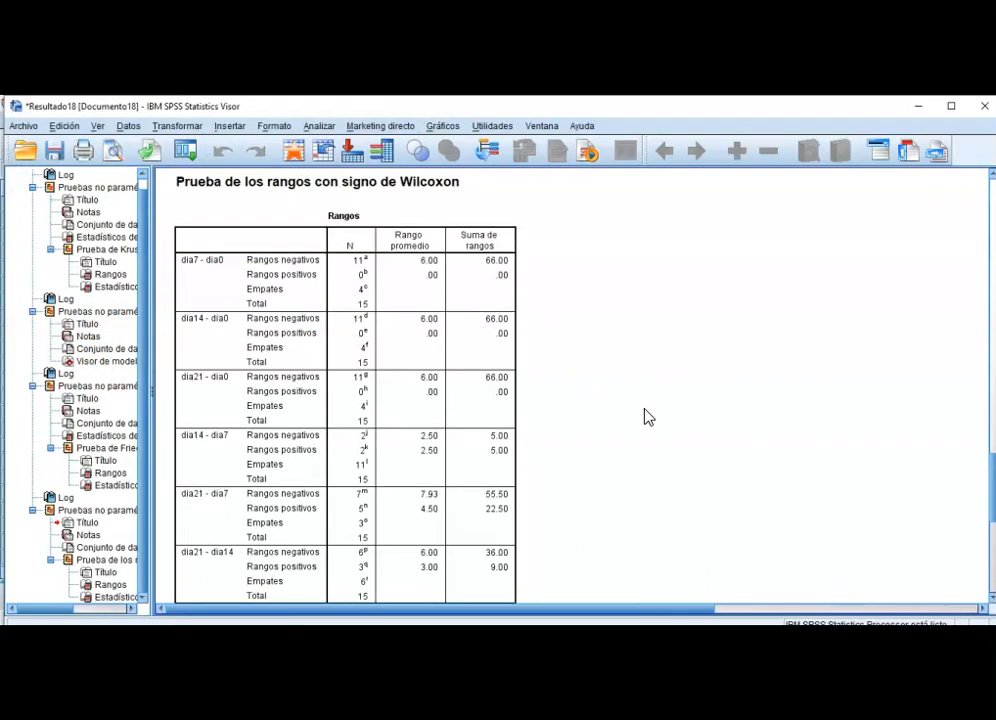
left_click(648, 432)
scroll(648, 432, "down", 3)
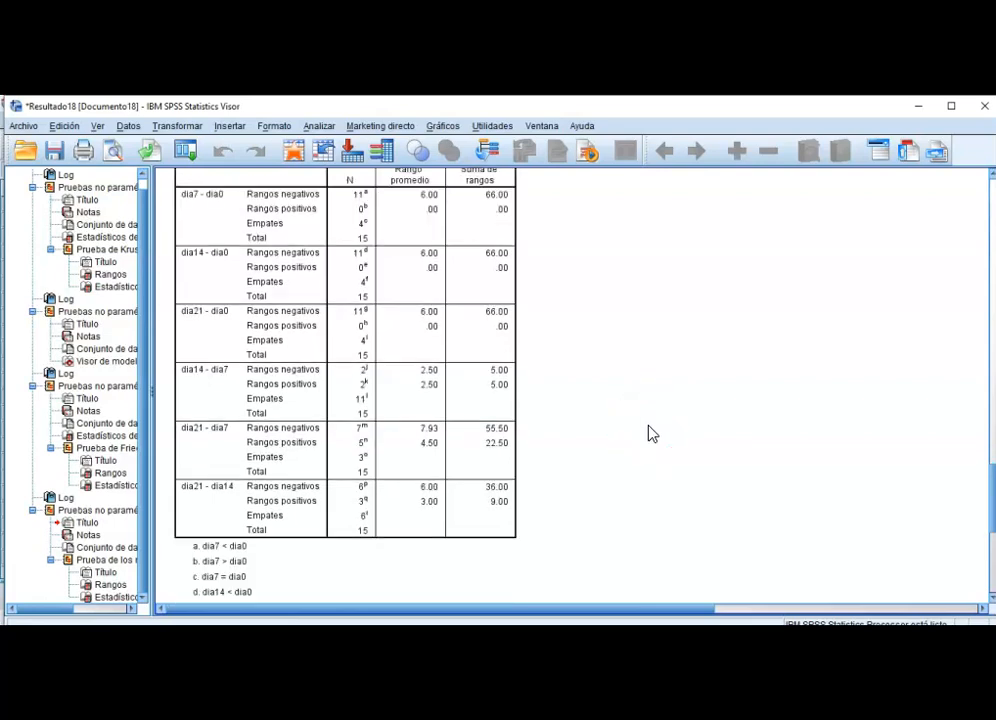
scroll(648, 432, "up", 1)
scroll(648, 433, "down", 2)
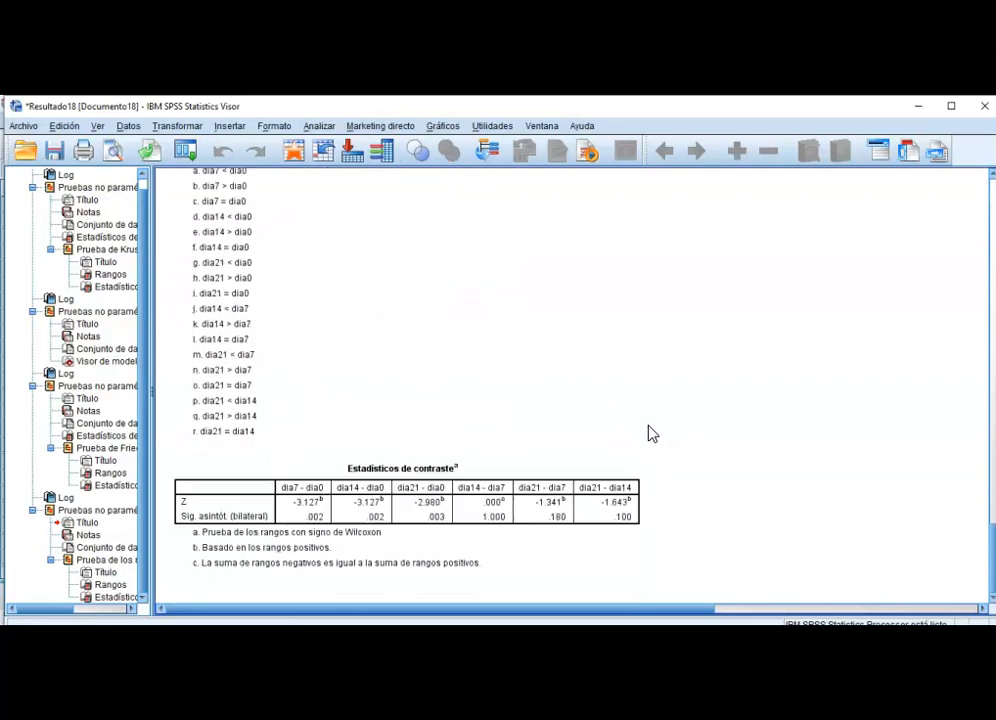
left_click(448, 553)
left_click(735, 445)
left_click(416, 422)
left_click(302, 498)
left_click(845, 572)
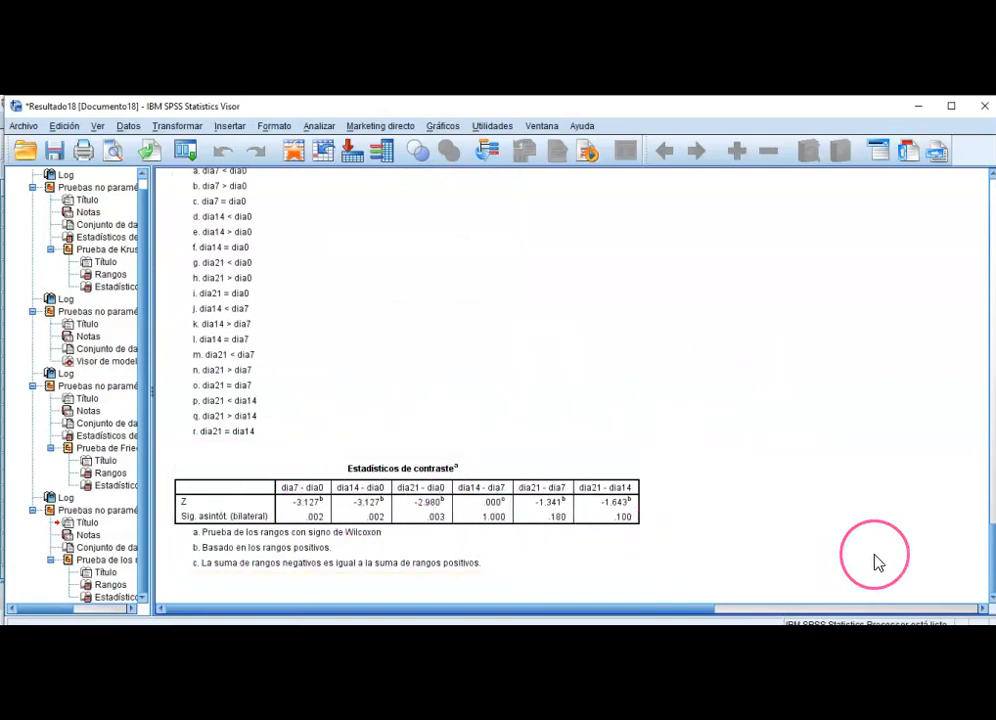
left_click(322, 545)
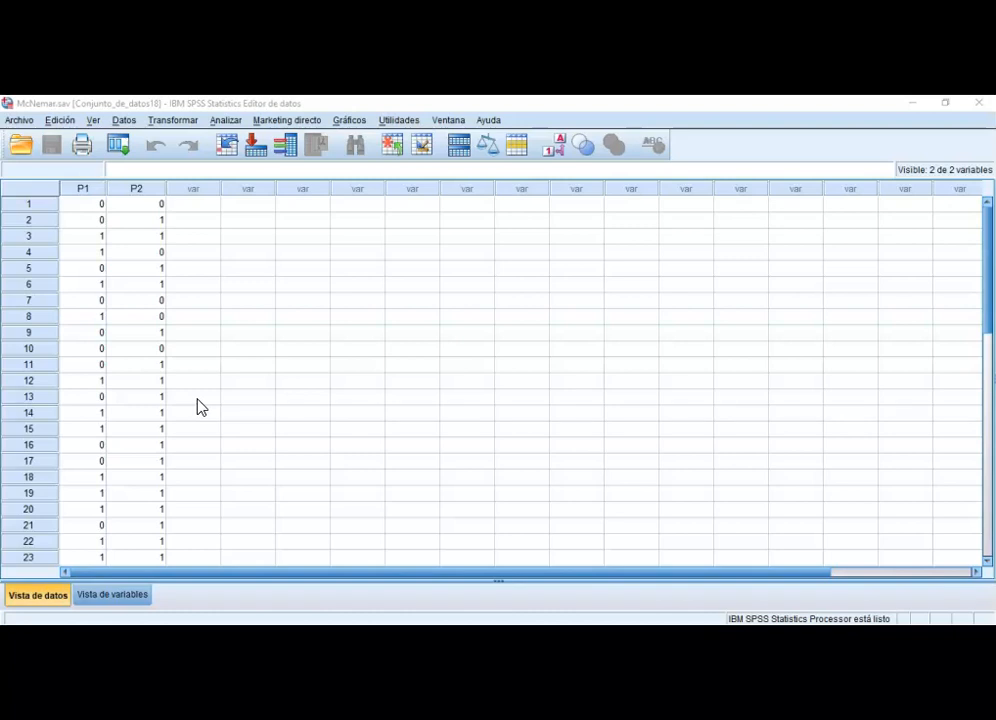
Set up a contingency table with P1 in the rows and P2 in the columns.
left_click(358, 366)
left_click(363, 308)
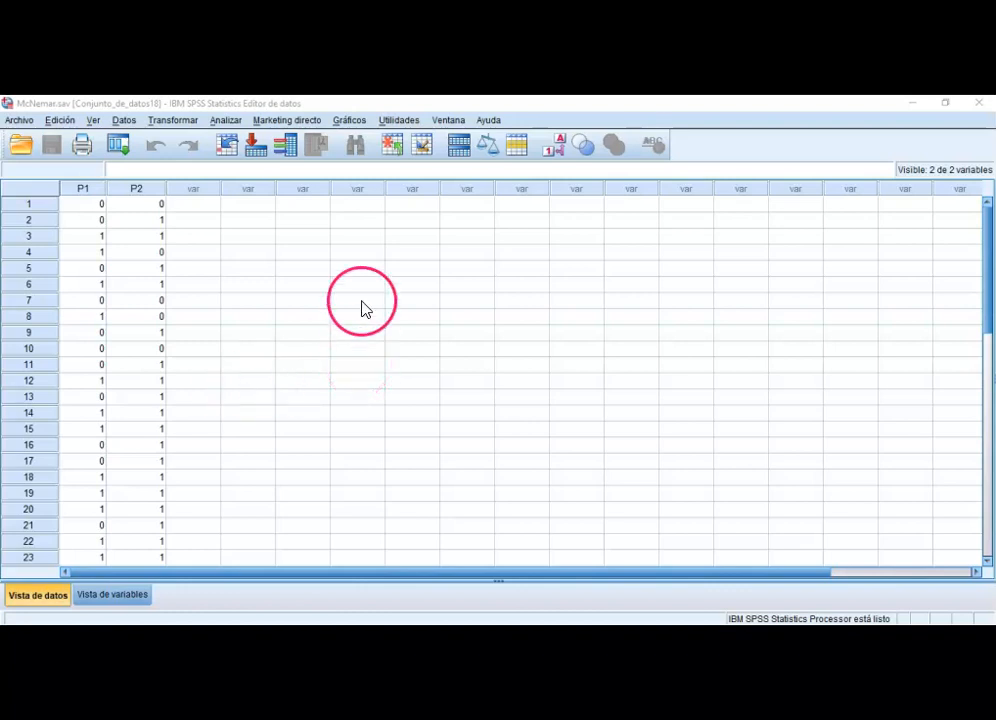
left_click(219, 119)
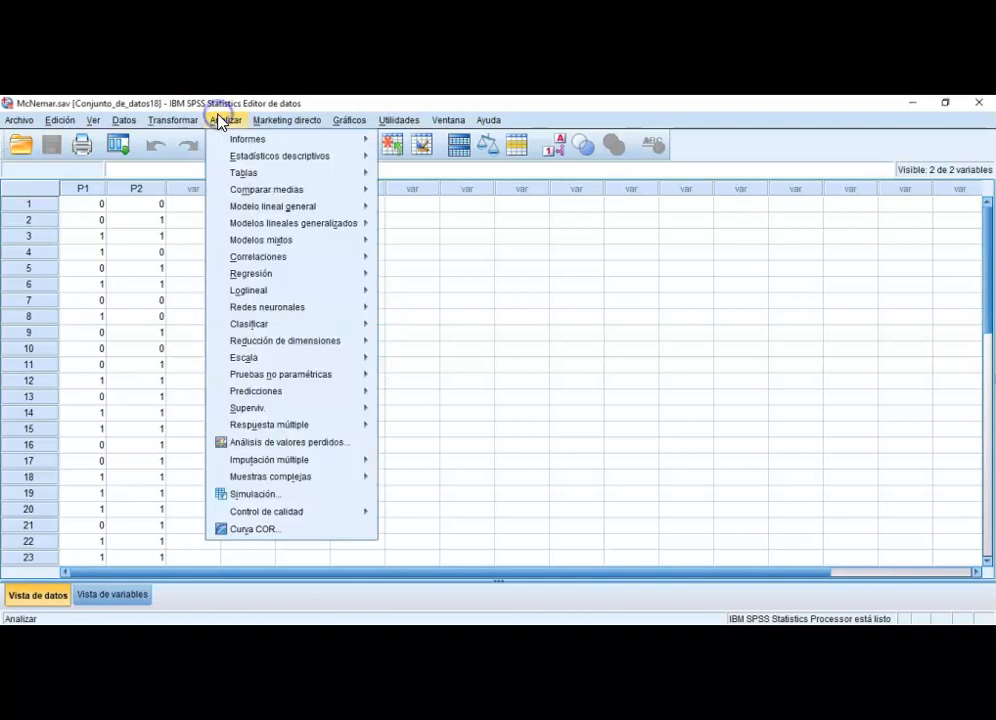
left_click(243, 157)
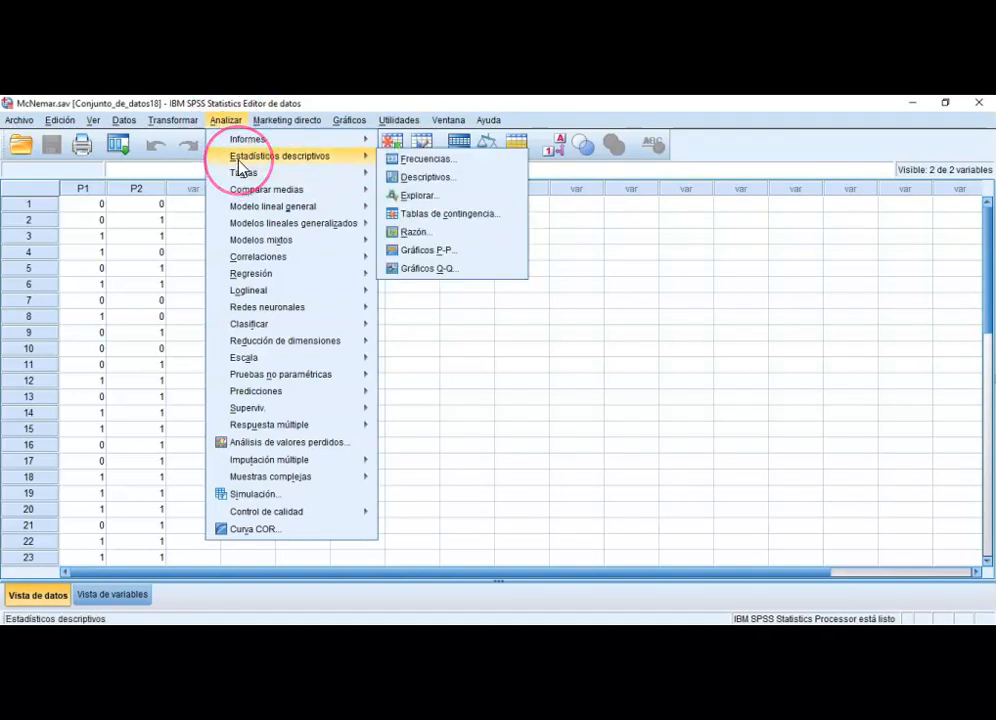
left_click(440, 215)
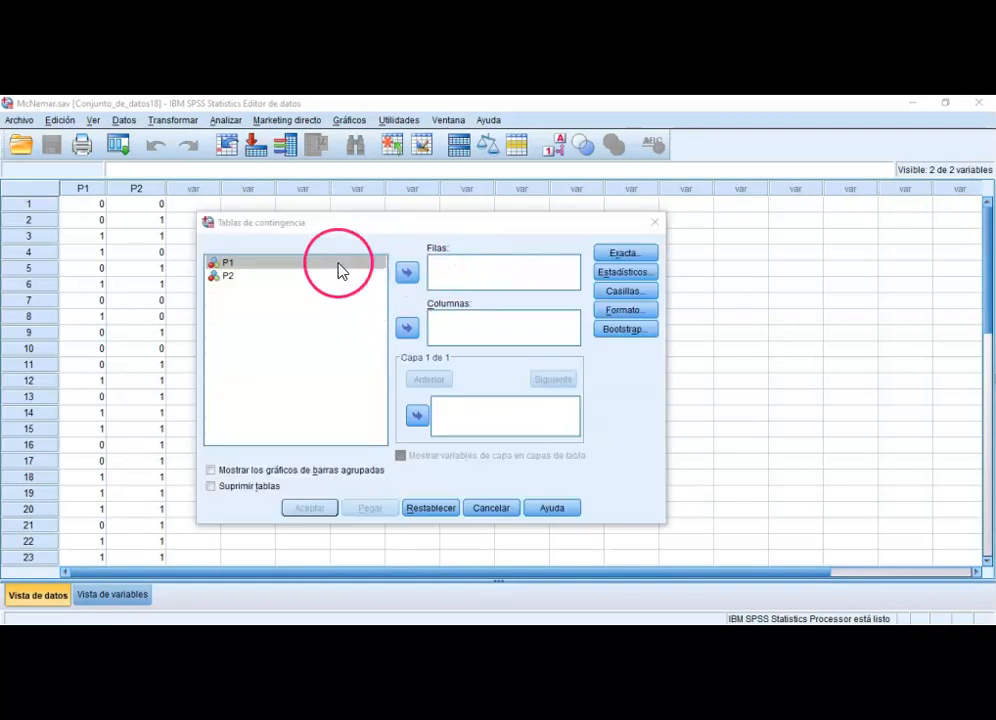
left_click(406, 271)
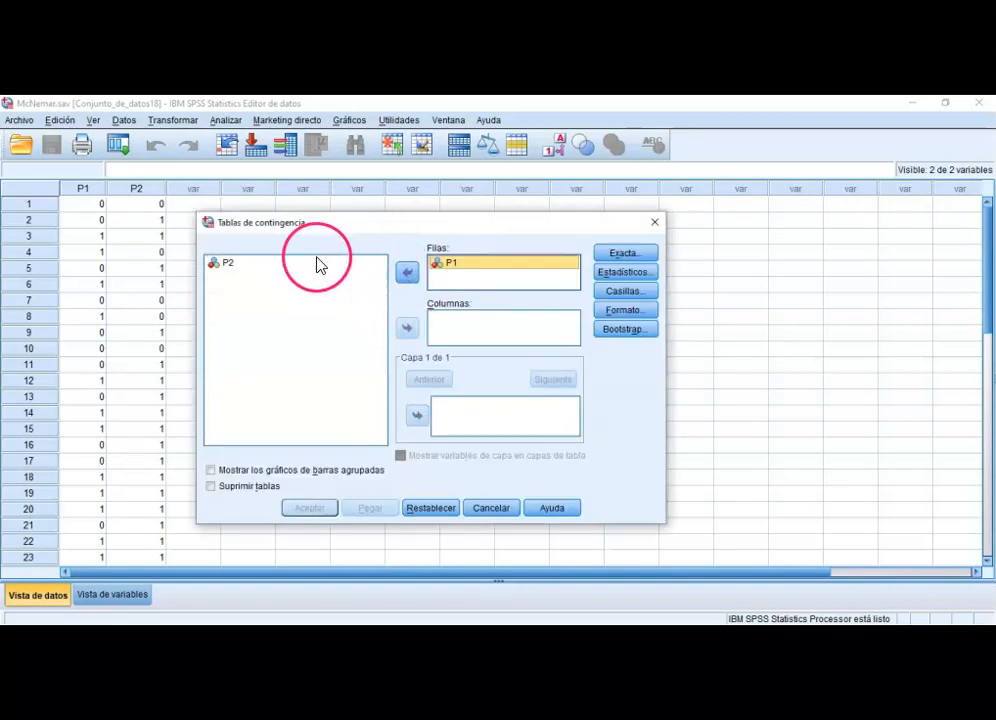
left_click(226, 265)
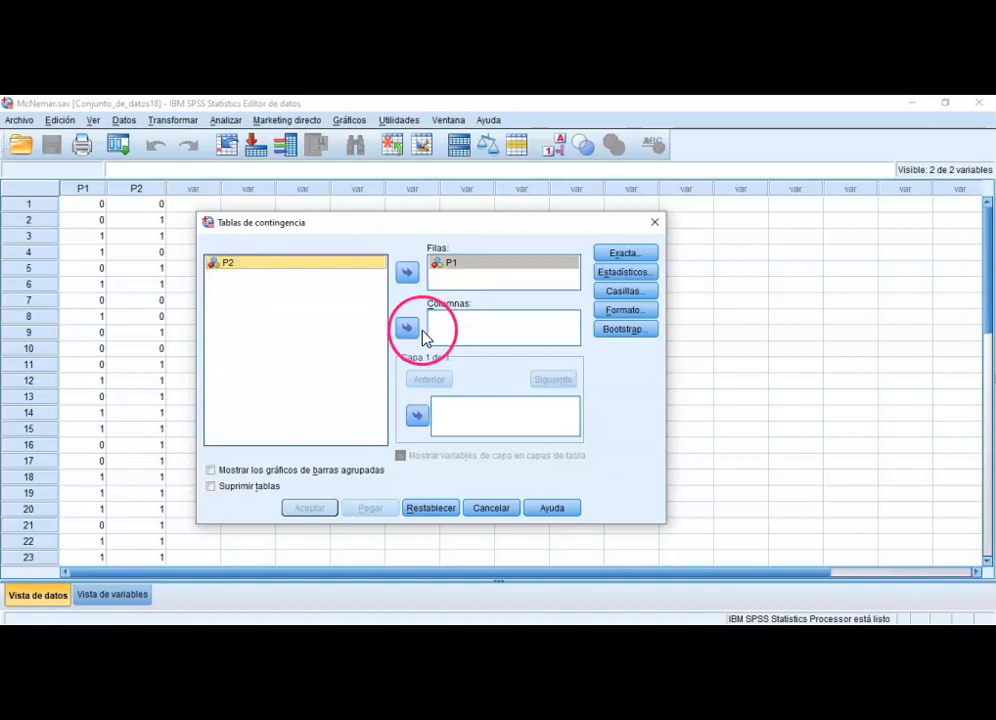
left_click(410, 329)
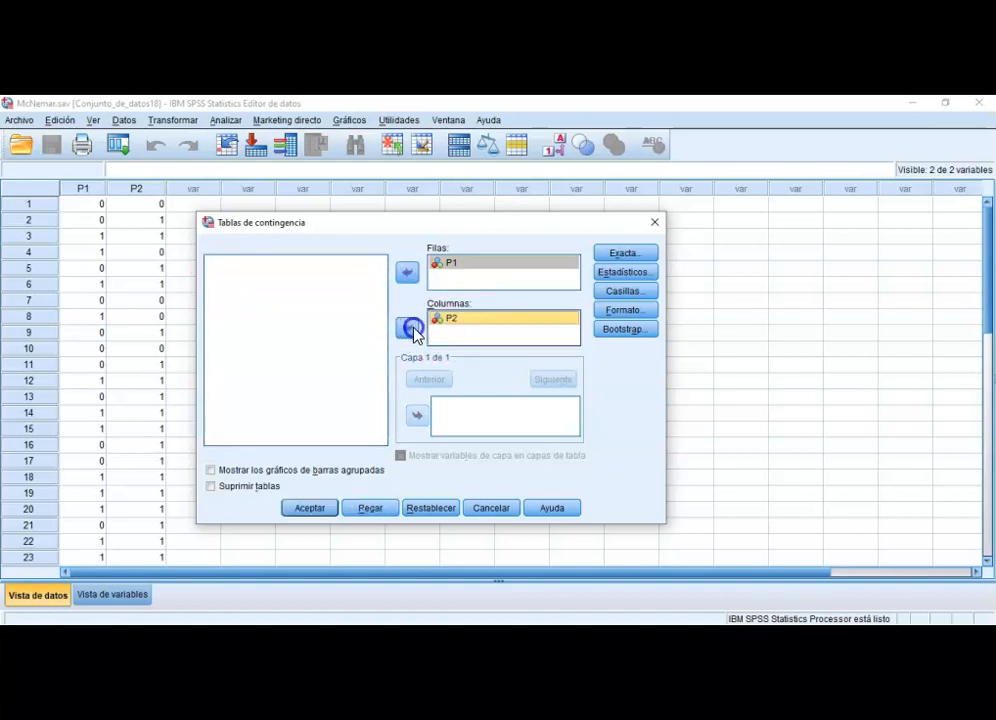
Request the McNemar statistic for the P1 by P2 contingency table and run the analysis.
left_click(628, 274)
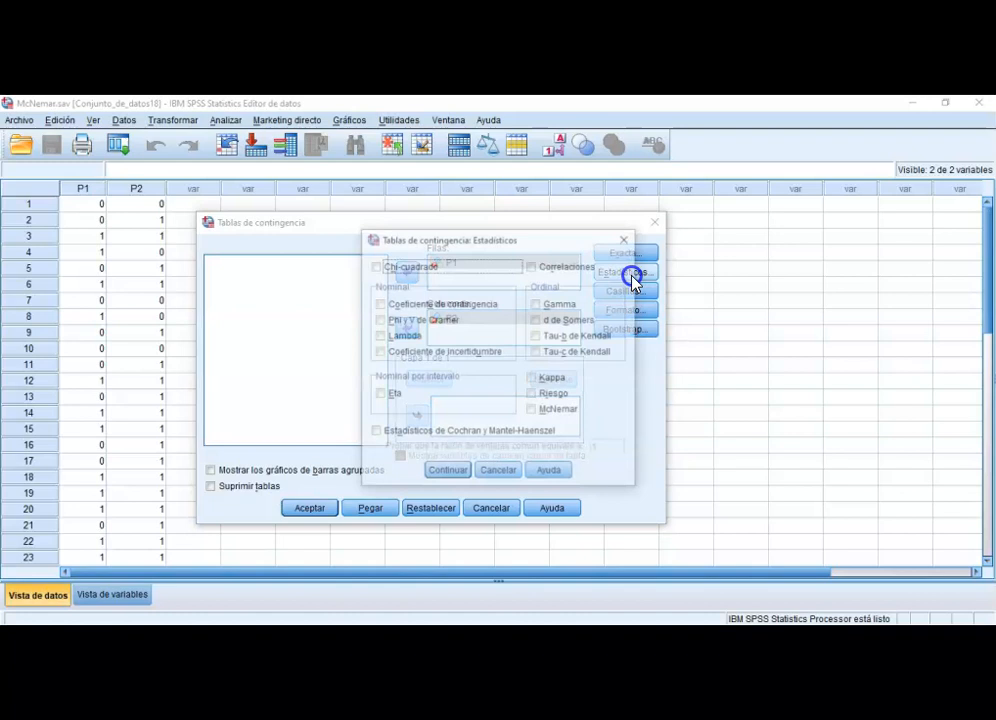
left_click(575, 412)
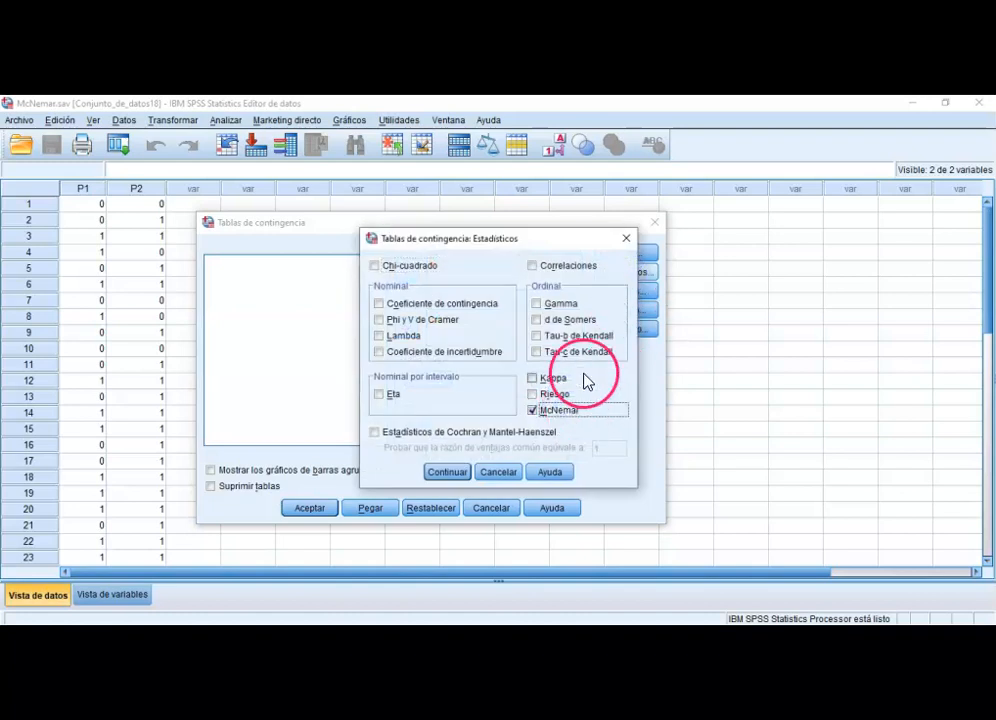
left_click(445, 473)
left_click(297, 519)
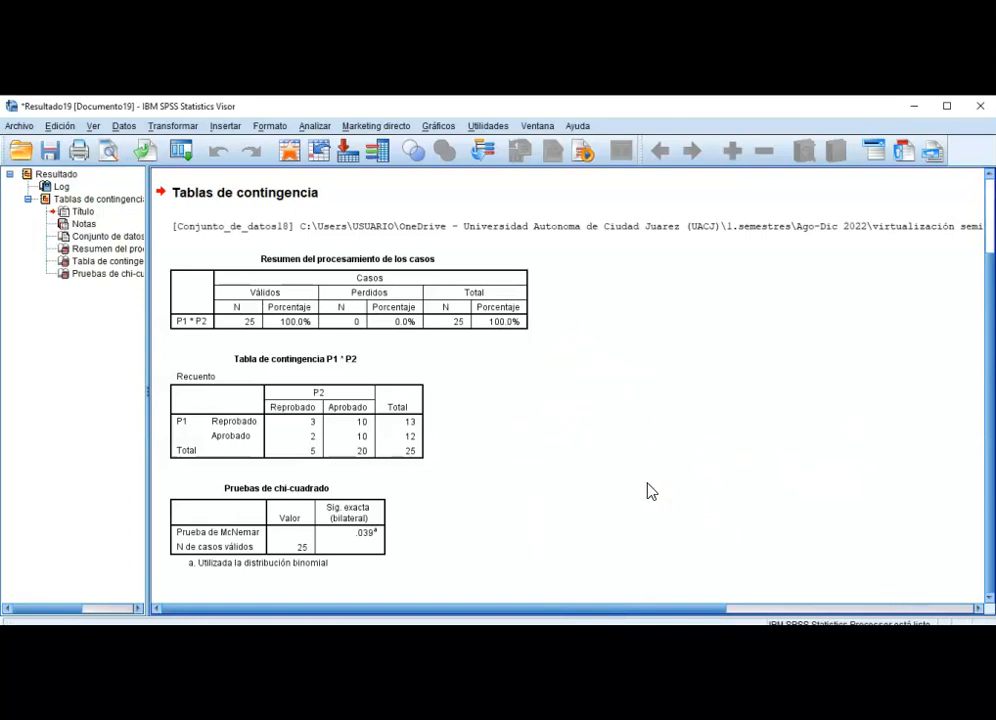
Start a legacy nonparametric test for two related samples with P1 and P2 as the pair to compare.
left_click(311, 127)
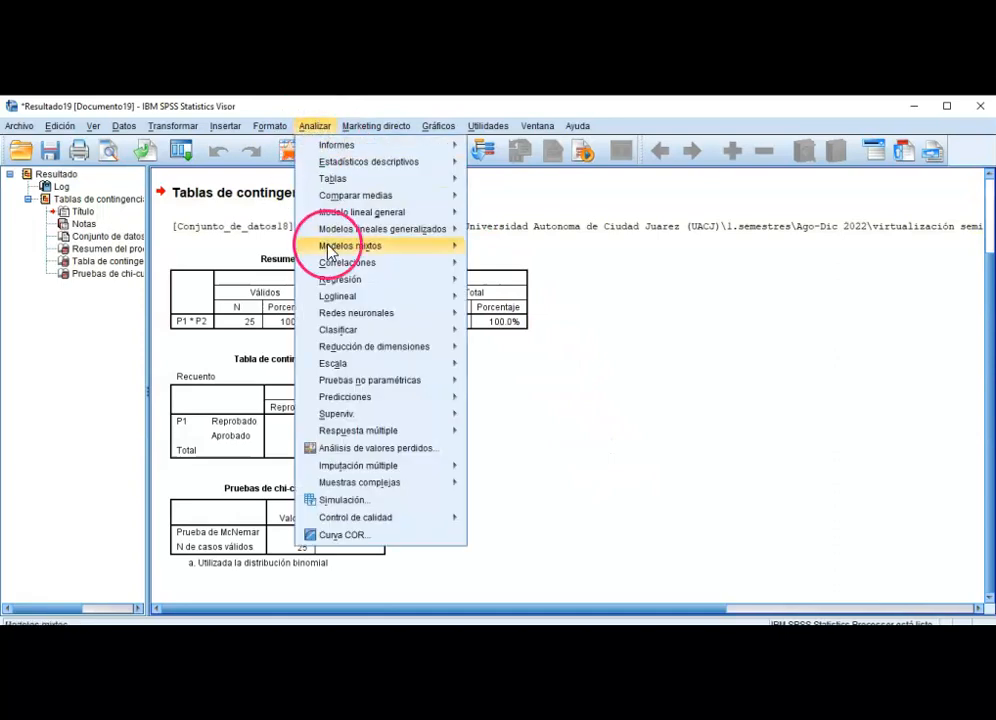
mouse_move(352, 390)
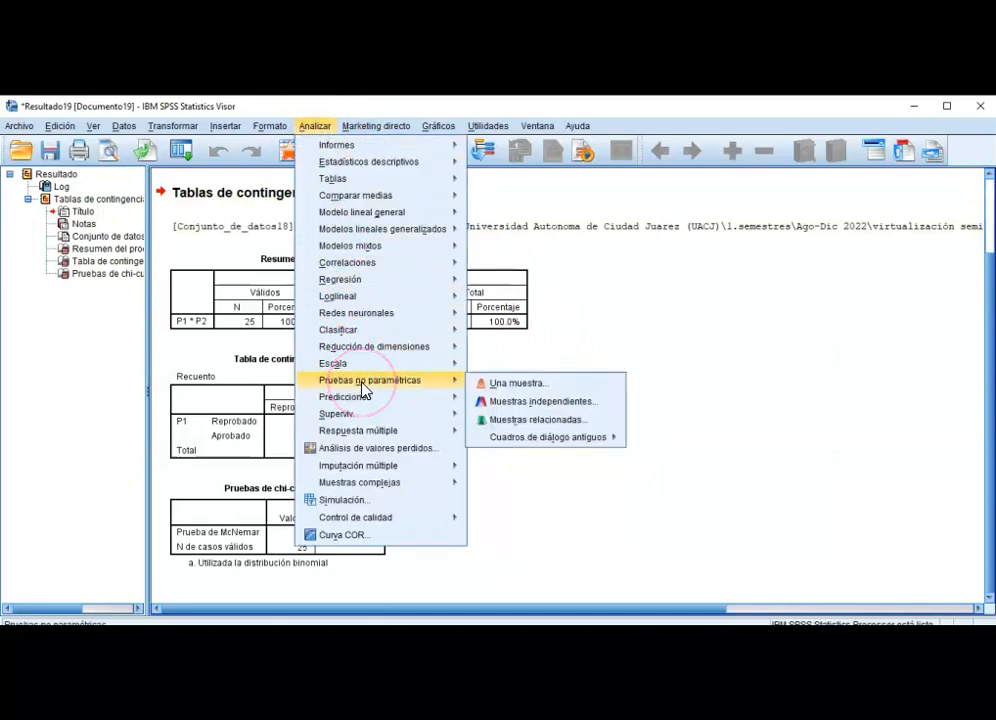
left_click(533, 441)
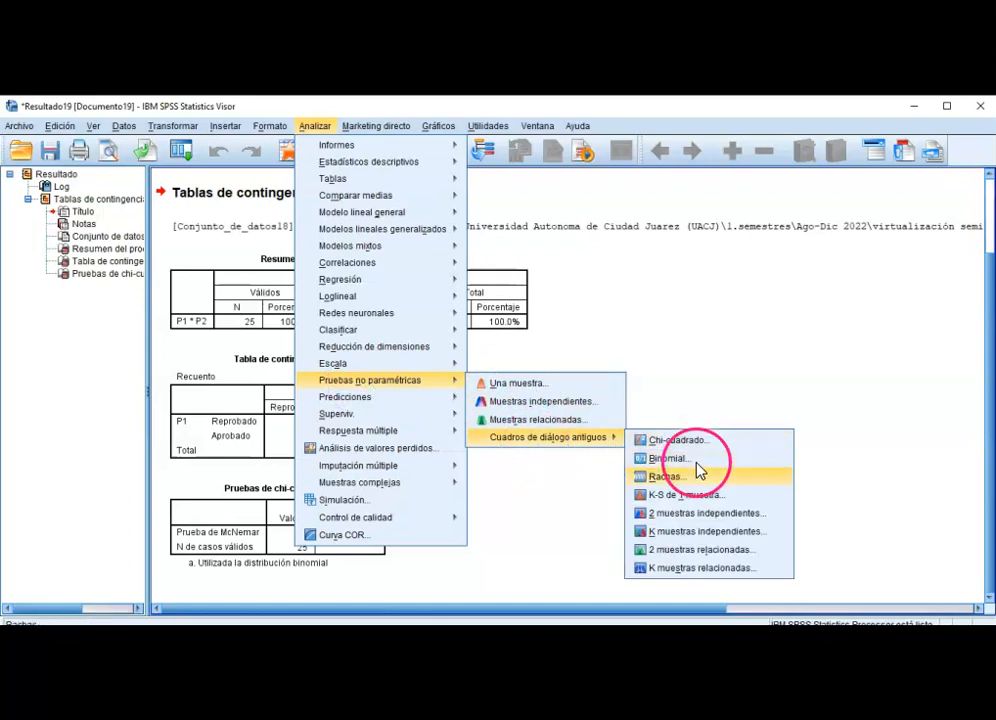
left_click(679, 549)
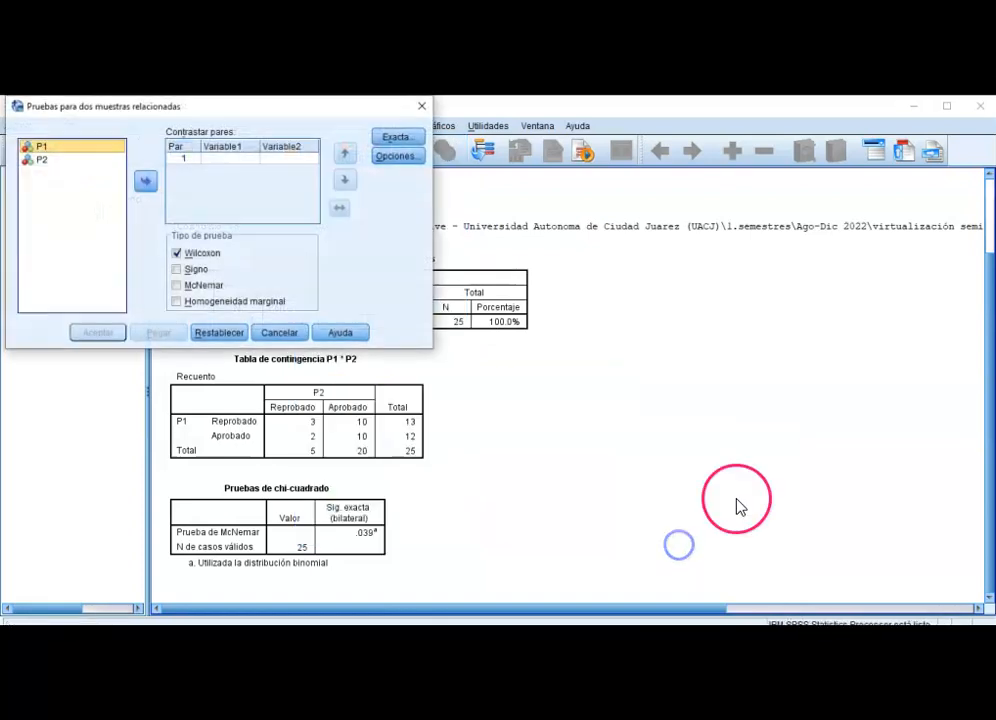
left_click(72, 160, "shift")
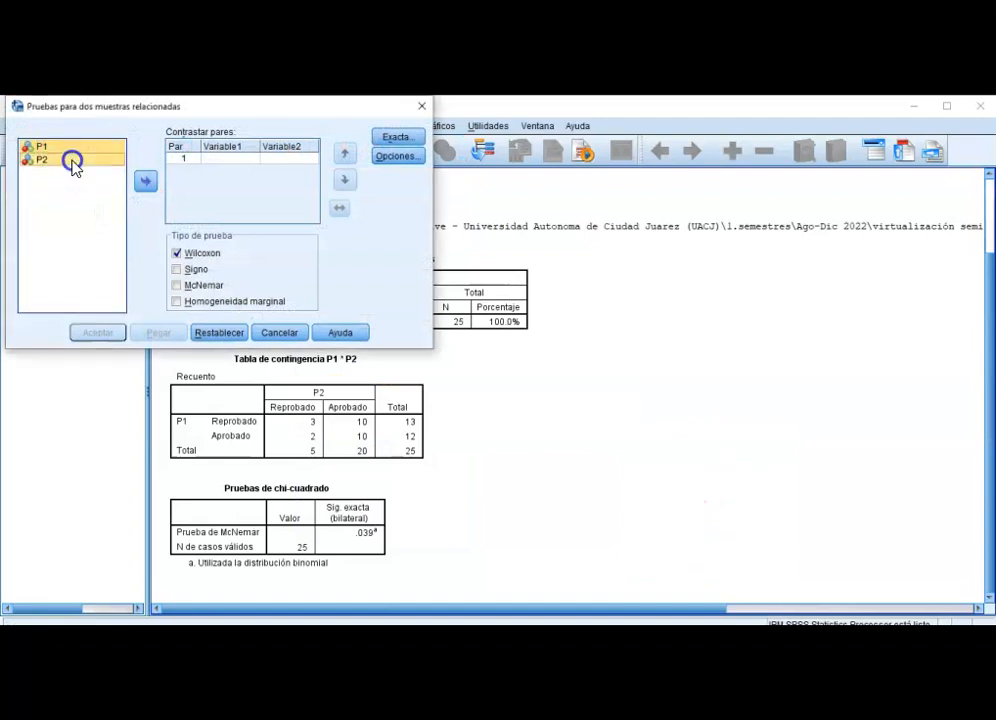
left_click(145, 181)
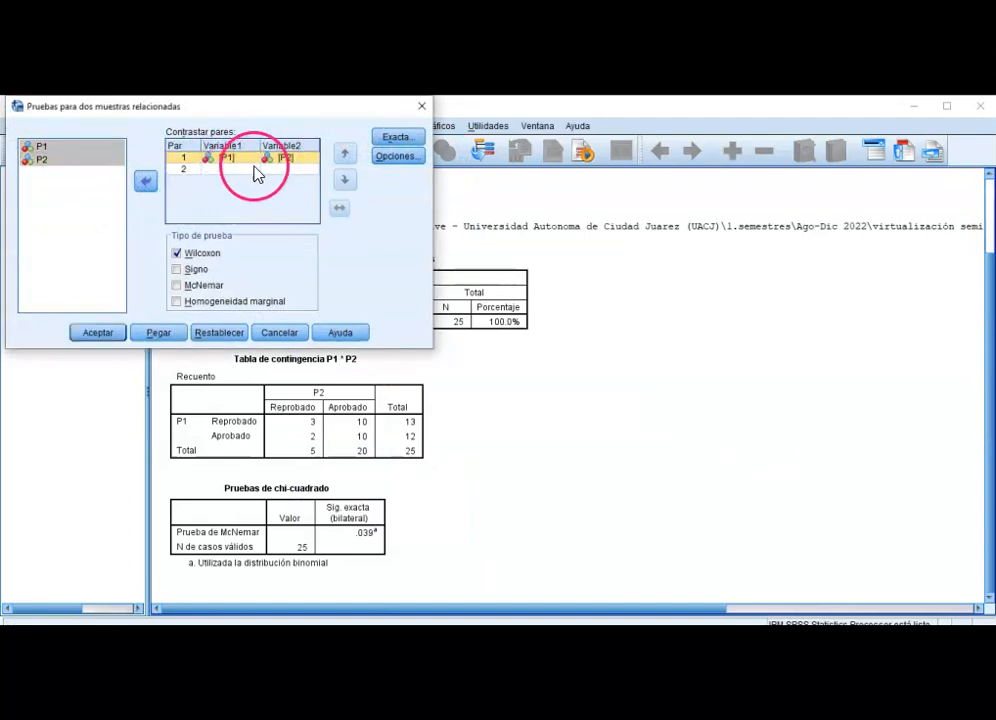
Choose McNemar instead of Wilcoxon as the test type, request descriptive statistics and run the test.
left_click(178, 285)
left_click(178, 253)
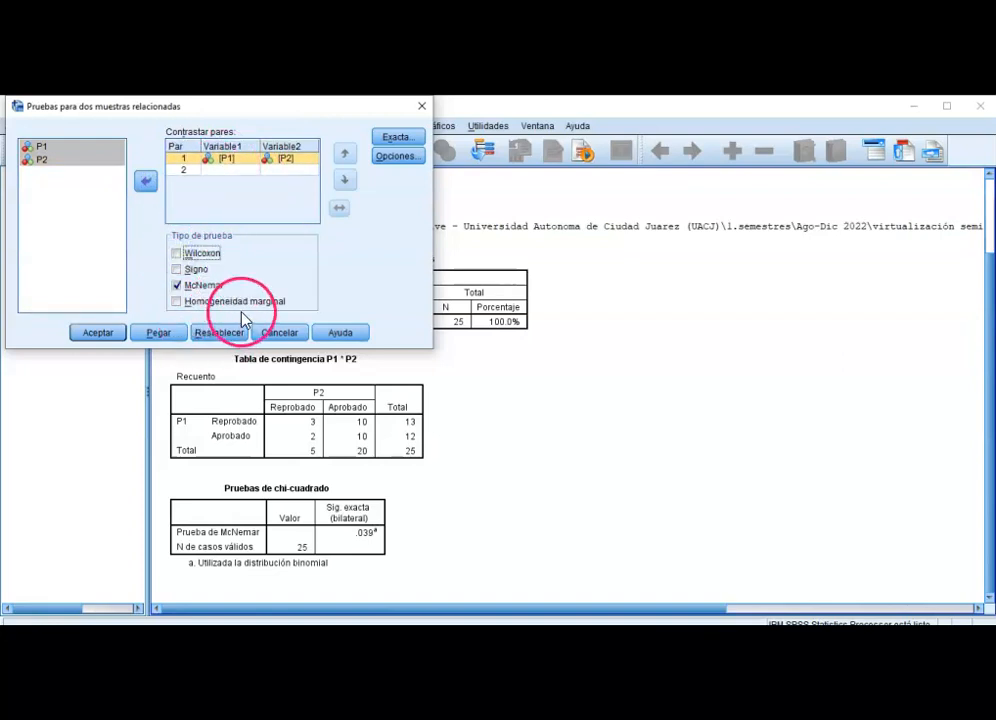
left_click(398, 157)
left_click(374, 283)
left_click(380, 365)
left_click(98, 333)
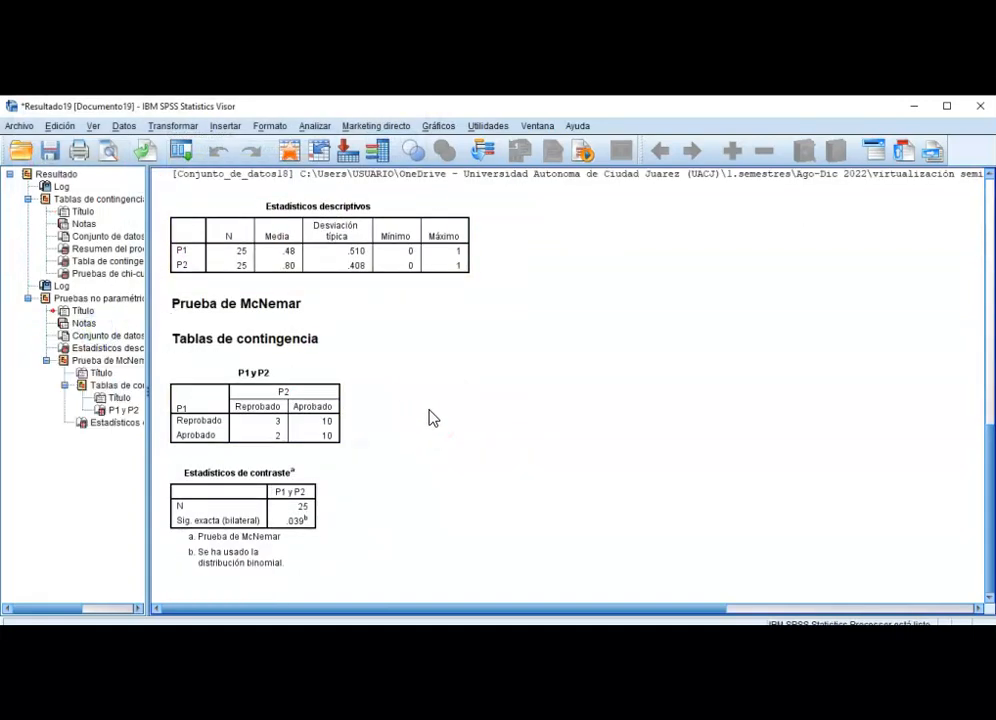
left_click(267, 536)
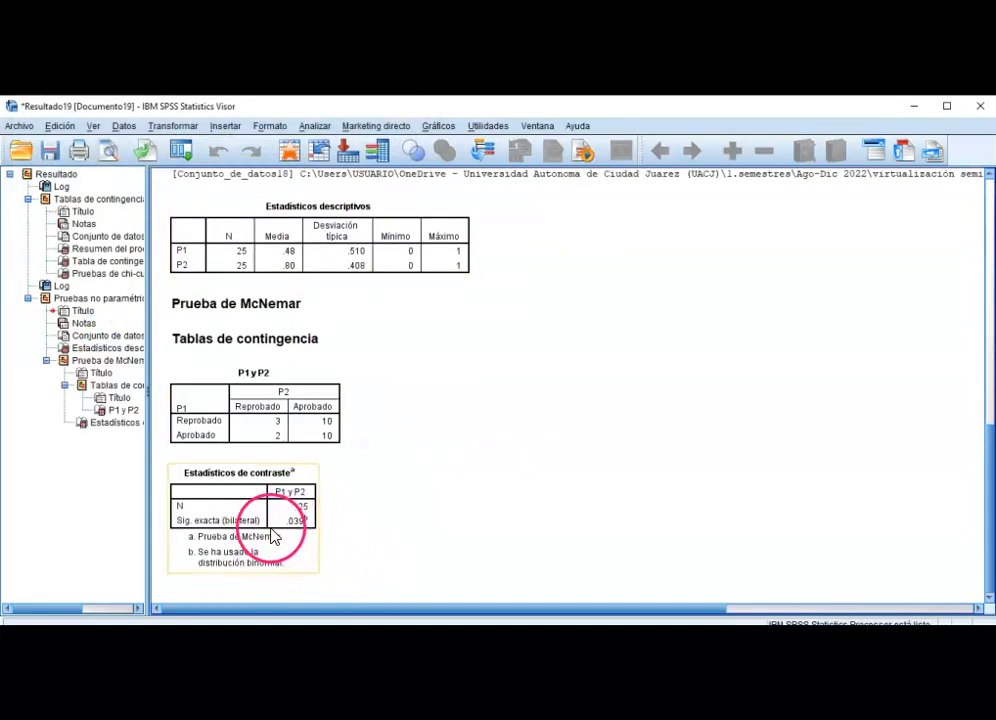
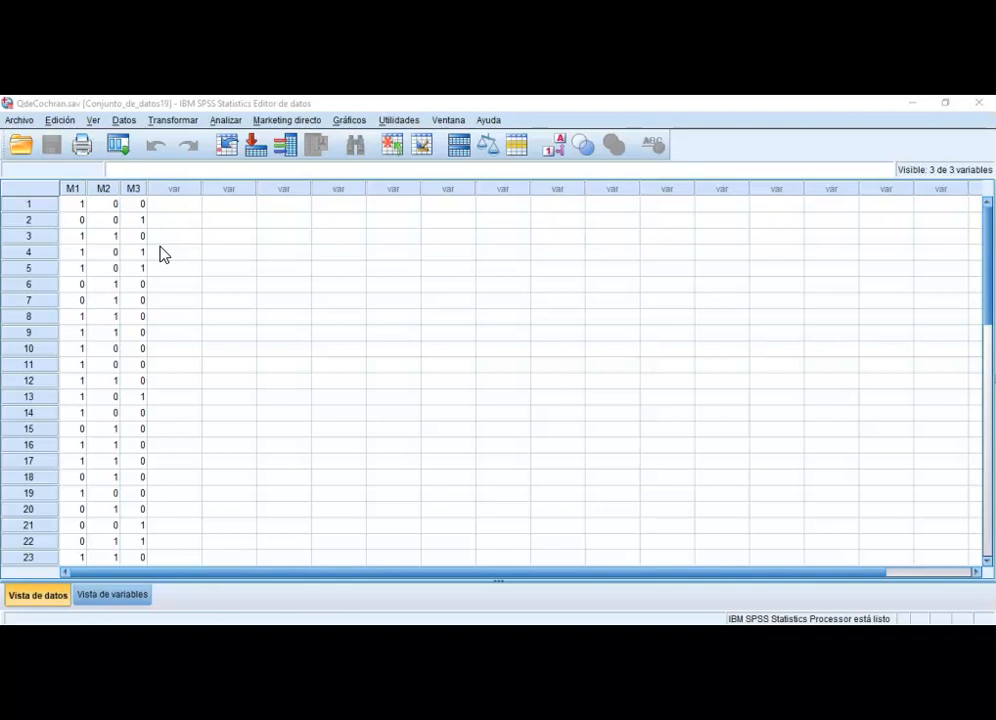
left_click(166, 272)
left_click(171, 287)
left_click(168, 405)
left_click(158, 341)
left_click(113, 476)
left_click(64, 455)
left_click(322, 302)
Start a legacy nonparametric test for K related samples with M1, M2 and M3 as test variables.
left_click(225, 120)
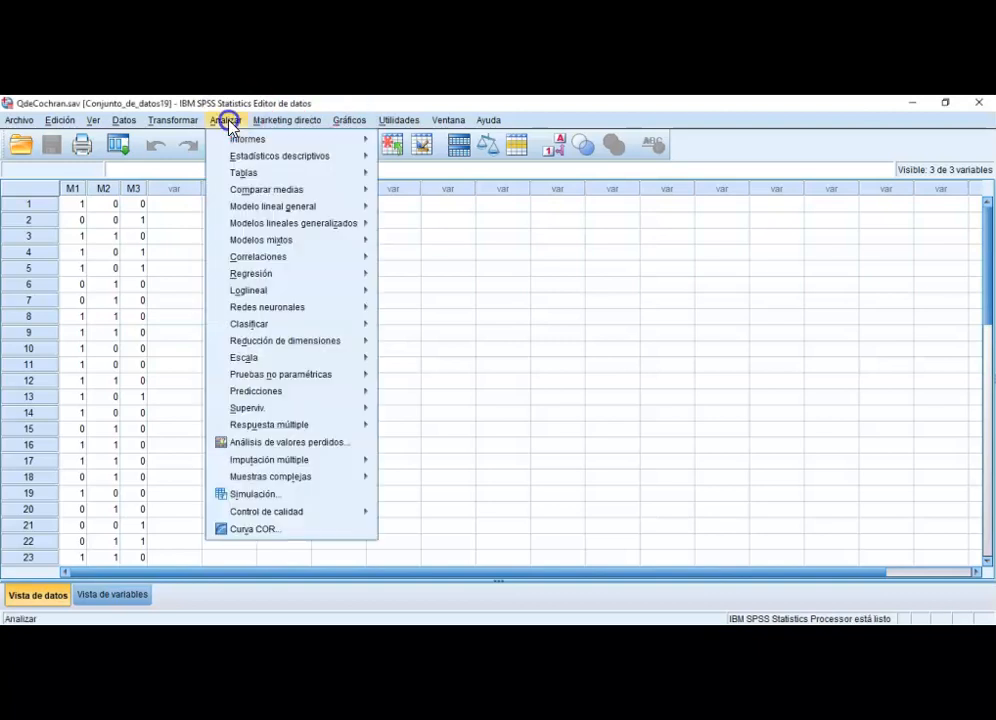
mouse_move(311, 374)
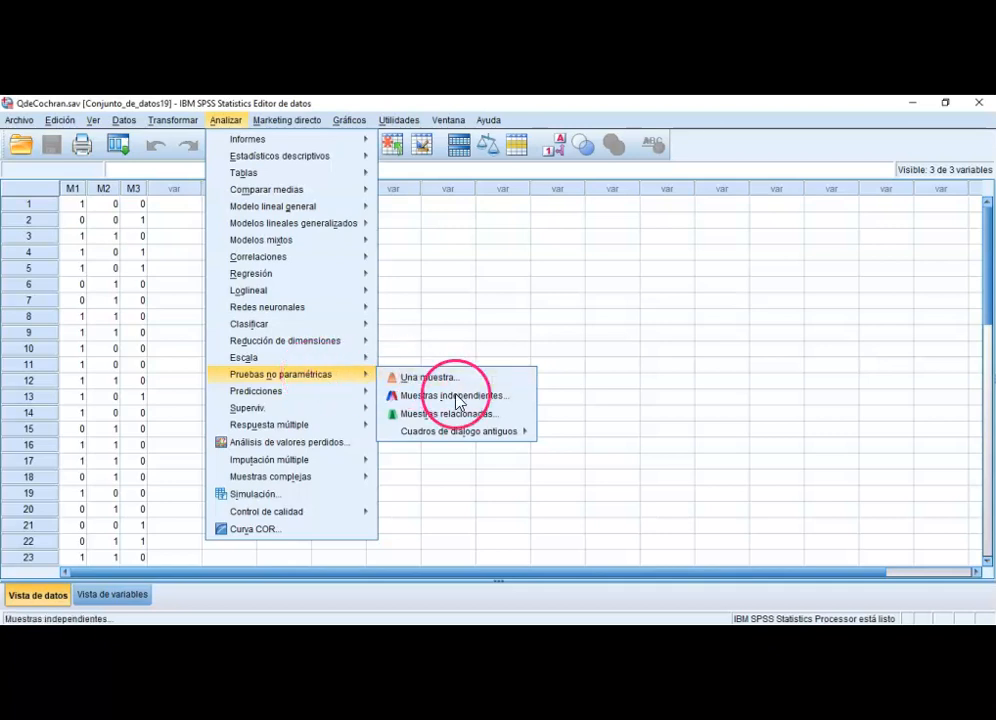
mouse_move(463, 436)
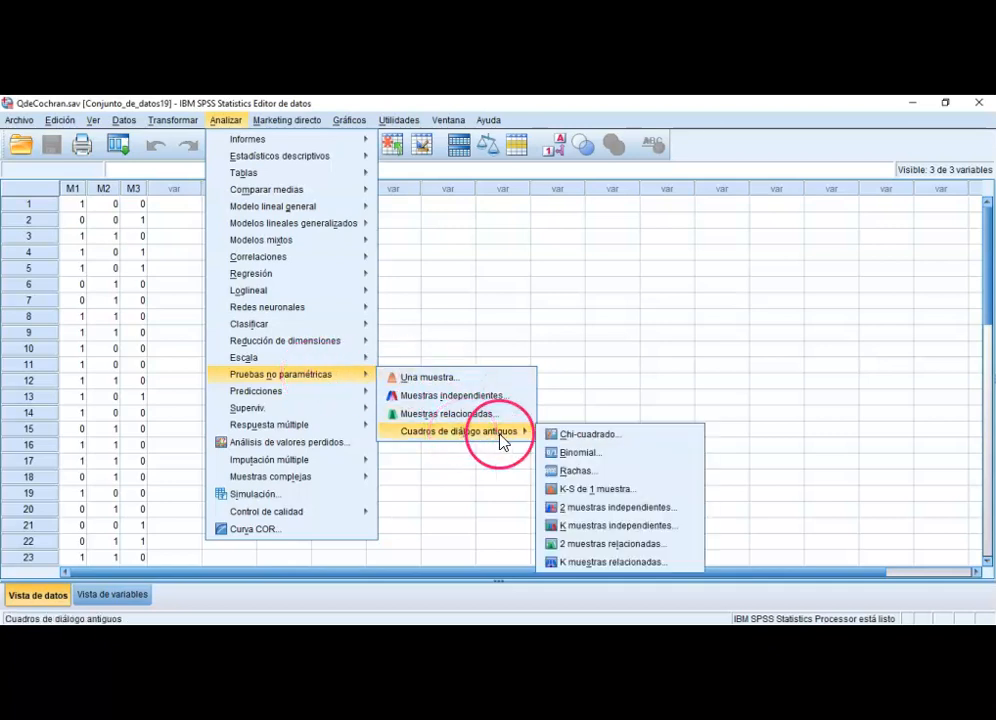
left_click(656, 562)
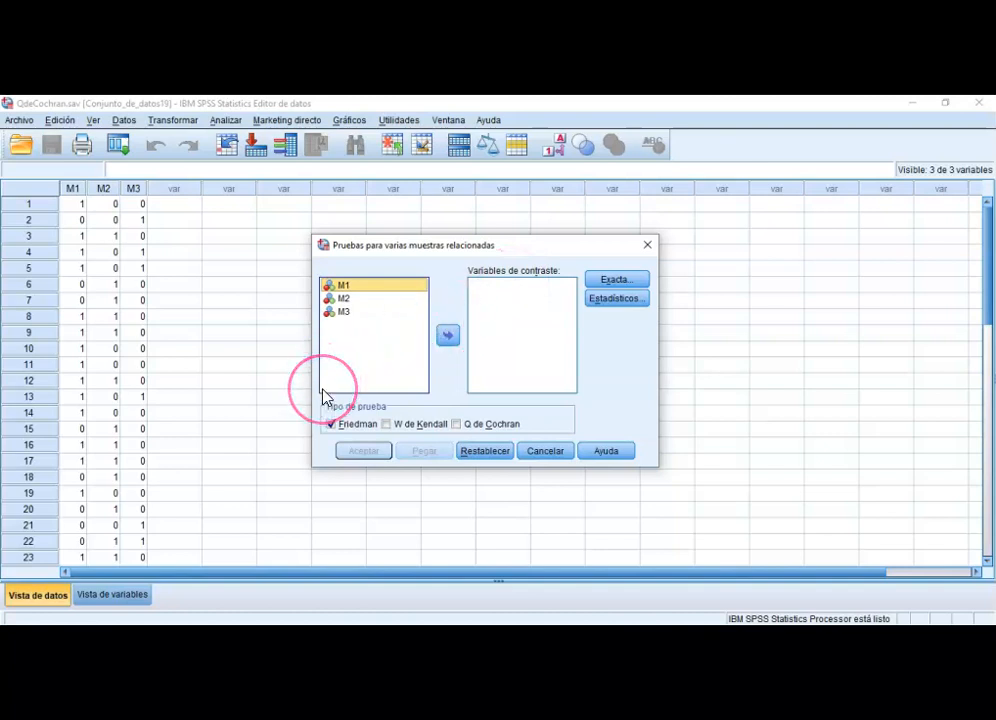
key("shift+Down")
key("shift+Down")
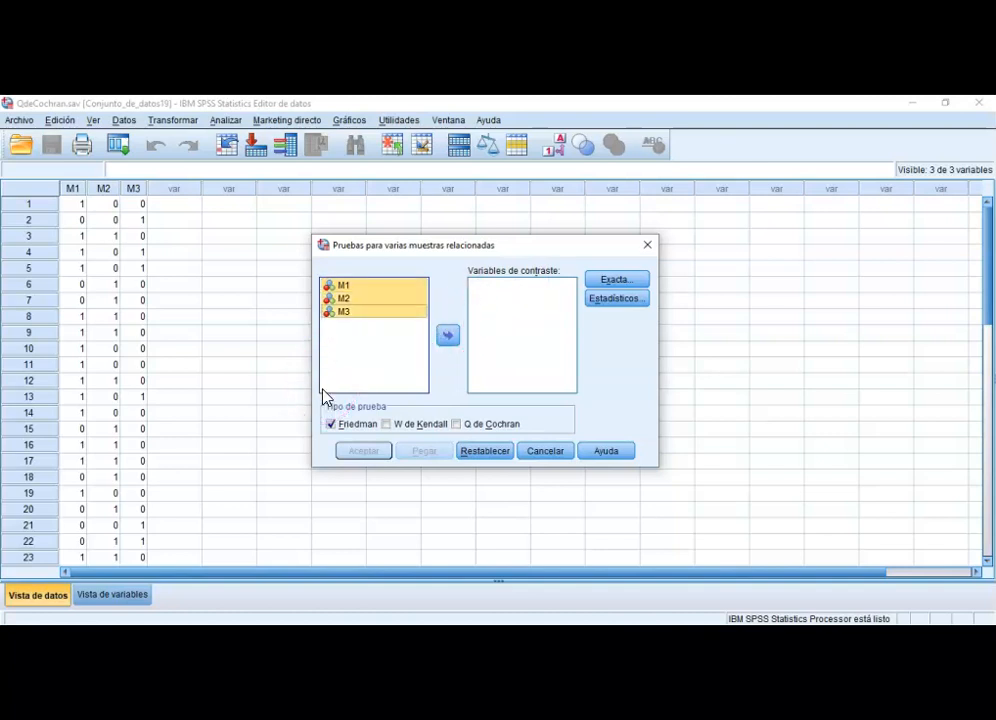
left_click(450, 340)
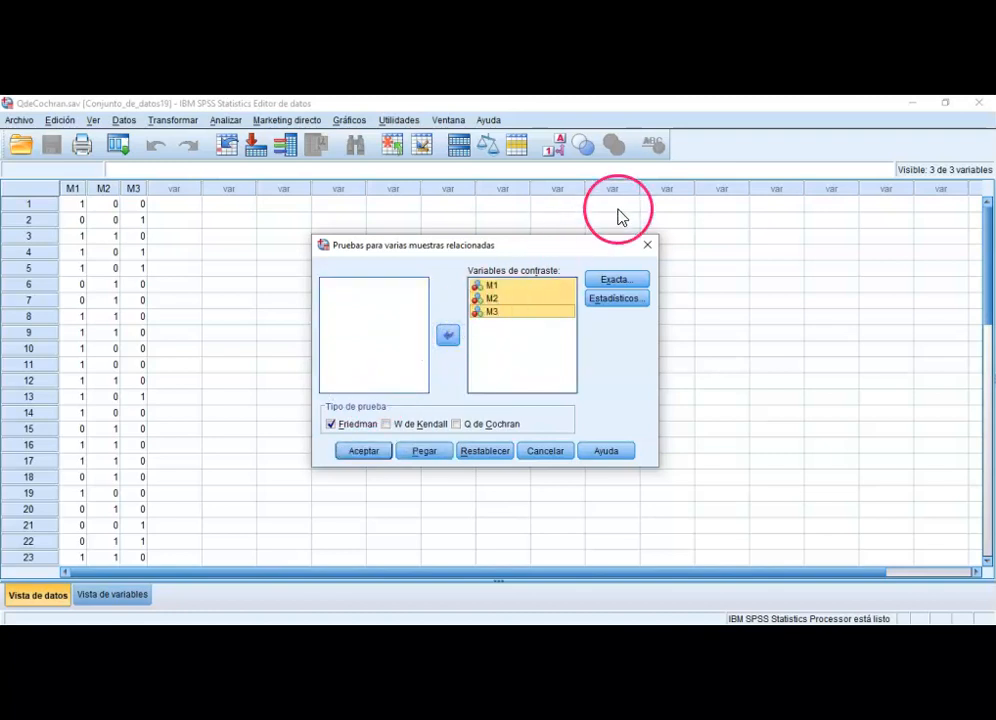
Request descriptives, choose Q de Cochran instead of Friedman, and run the test for M1, M2 and M3.
left_click(618, 299)
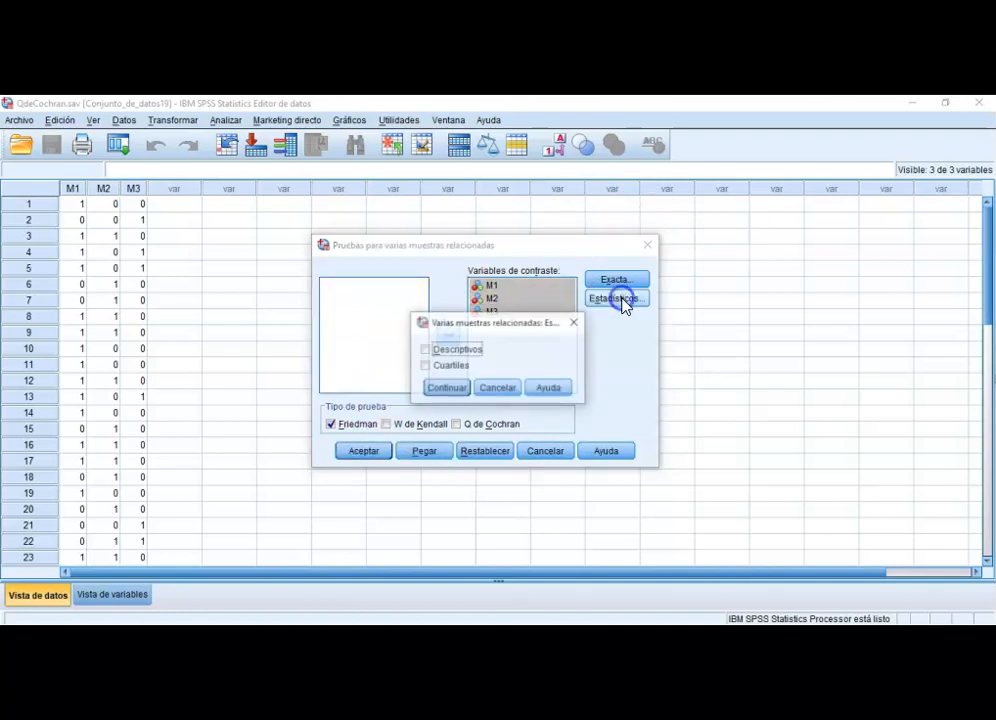
left_click(427, 349)
left_click(450, 389)
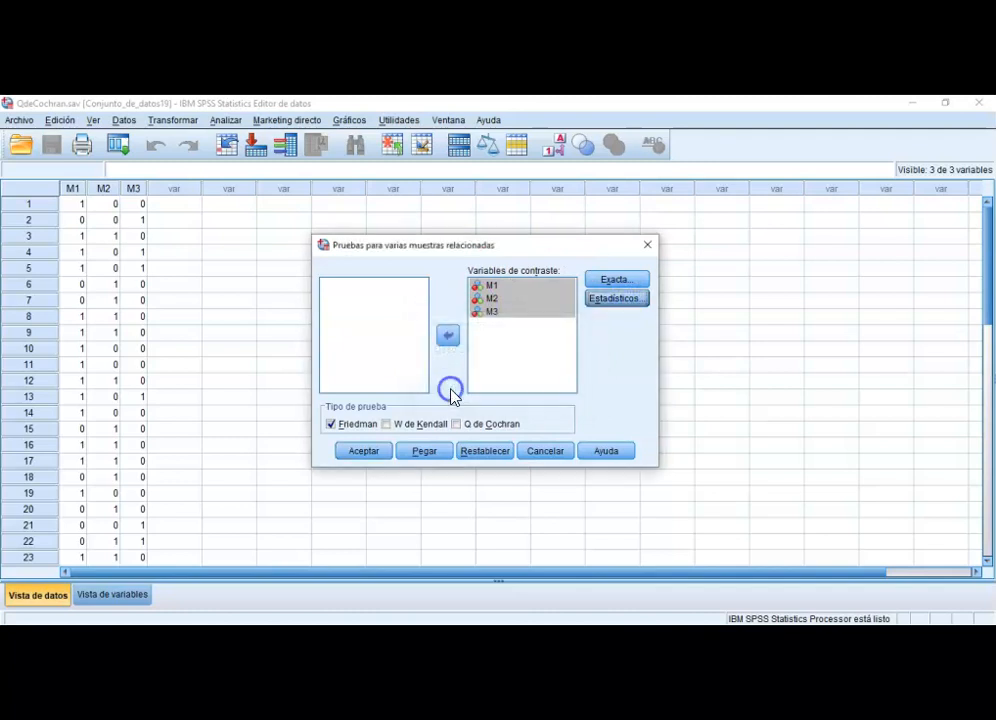
left_click(474, 427)
left_click(333, 426)
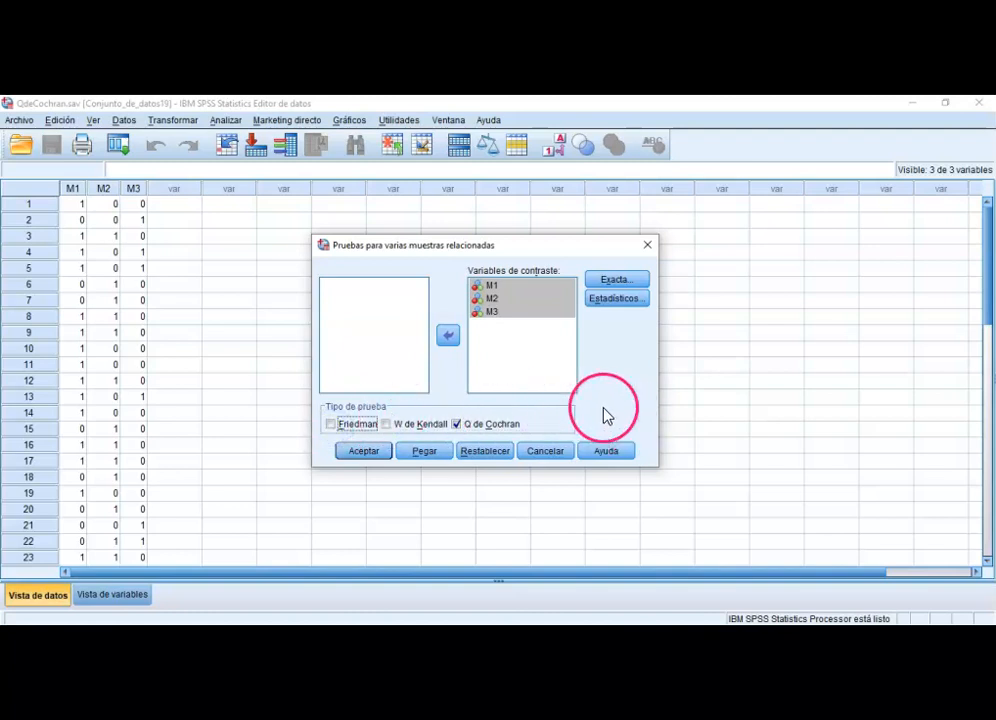
left_click(360, 452)
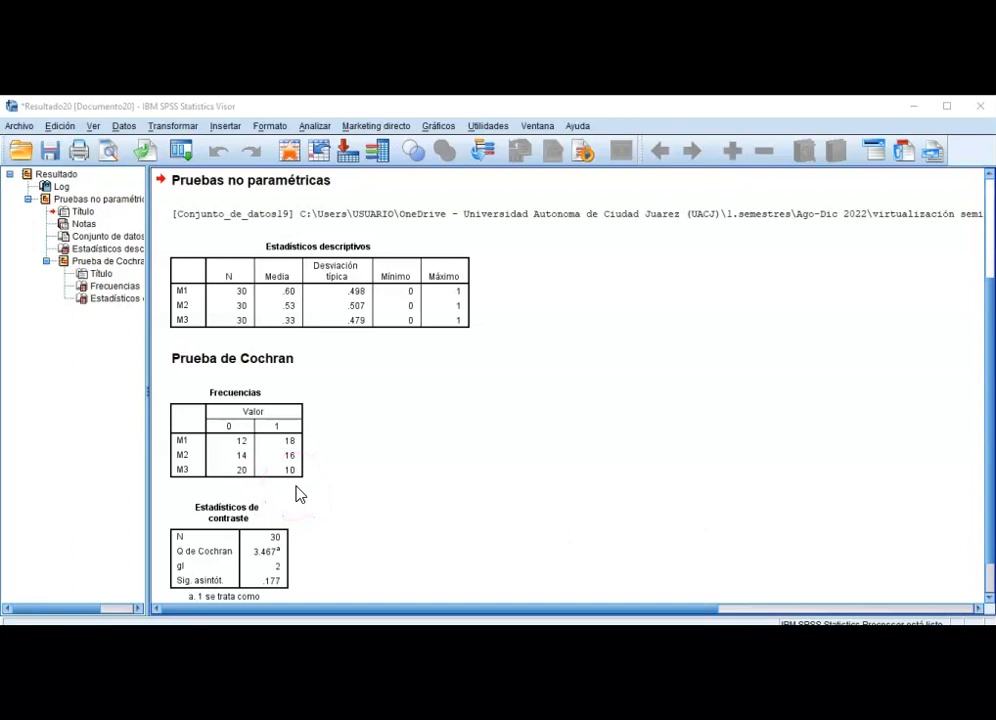
scroll(299, 494, "down", 1)
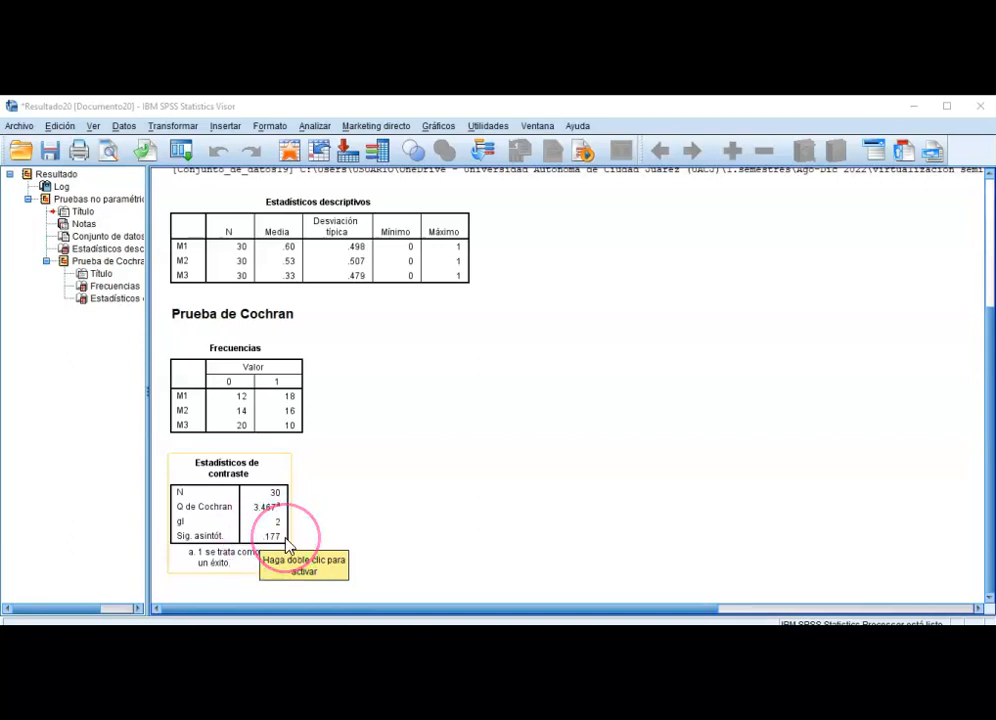
left_click(560, 544)
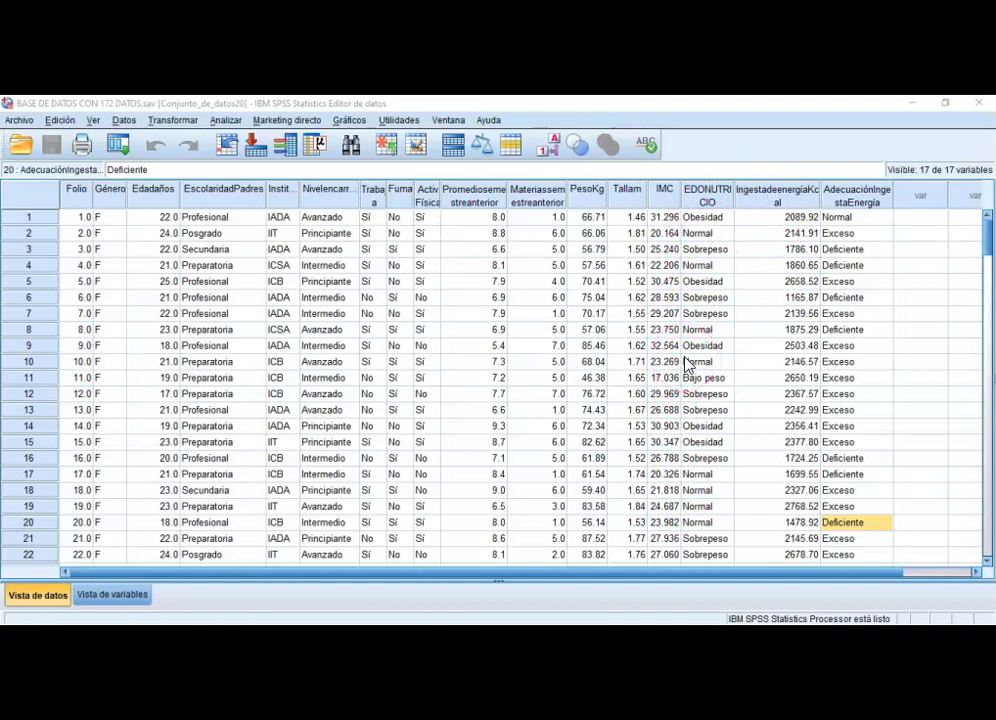
Set up a contingency table with EDONUTRICIO in the rows and Género in the columns.
left_click(226, 121)
mouse_move(240, 160)
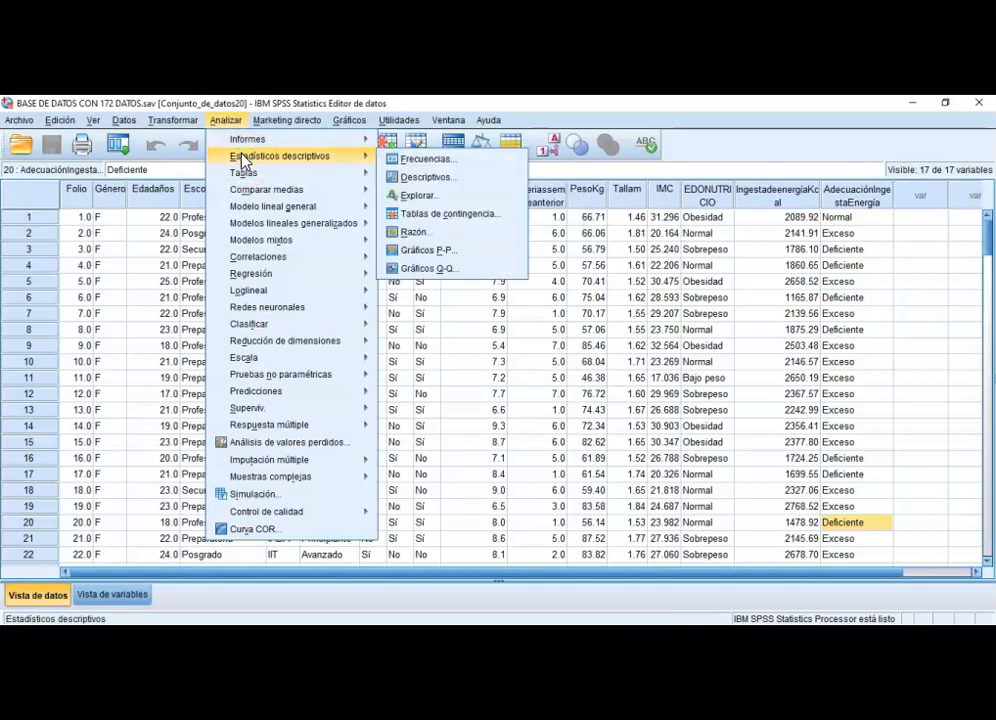
left_click(448, 213)
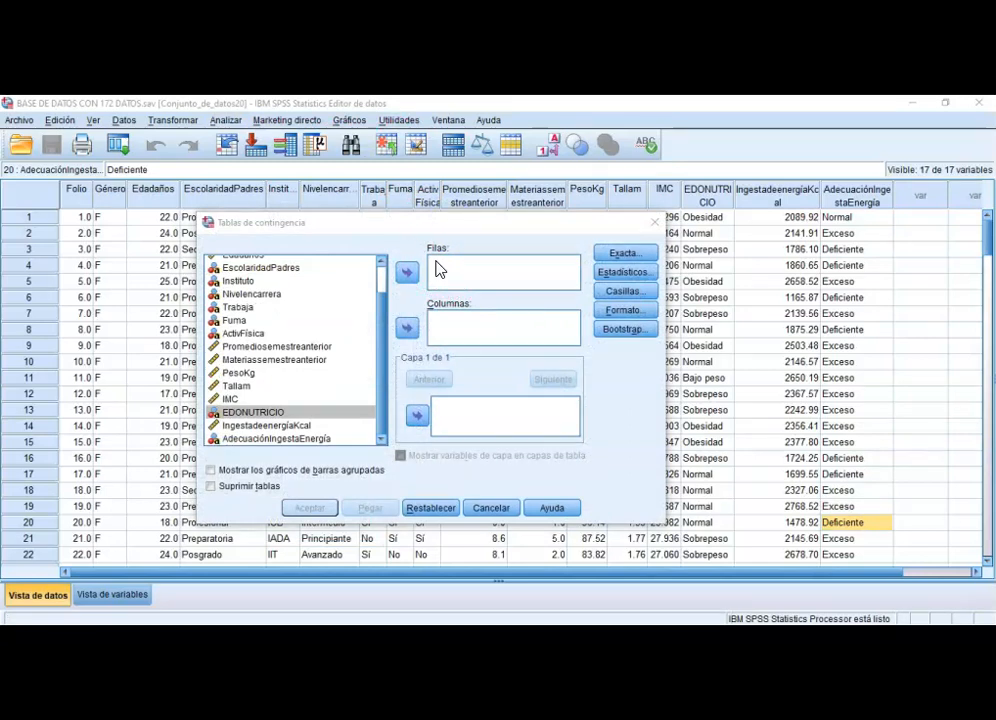
left_click(435, 262)
left_click(411, 276)
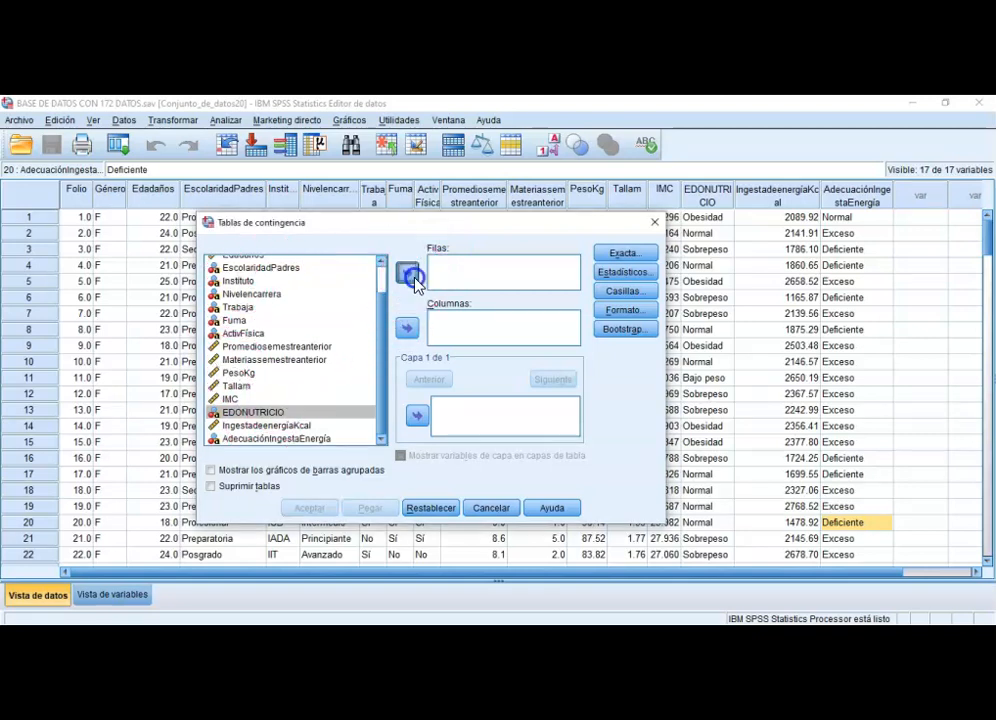
scroll(333, 397, "up", 2)
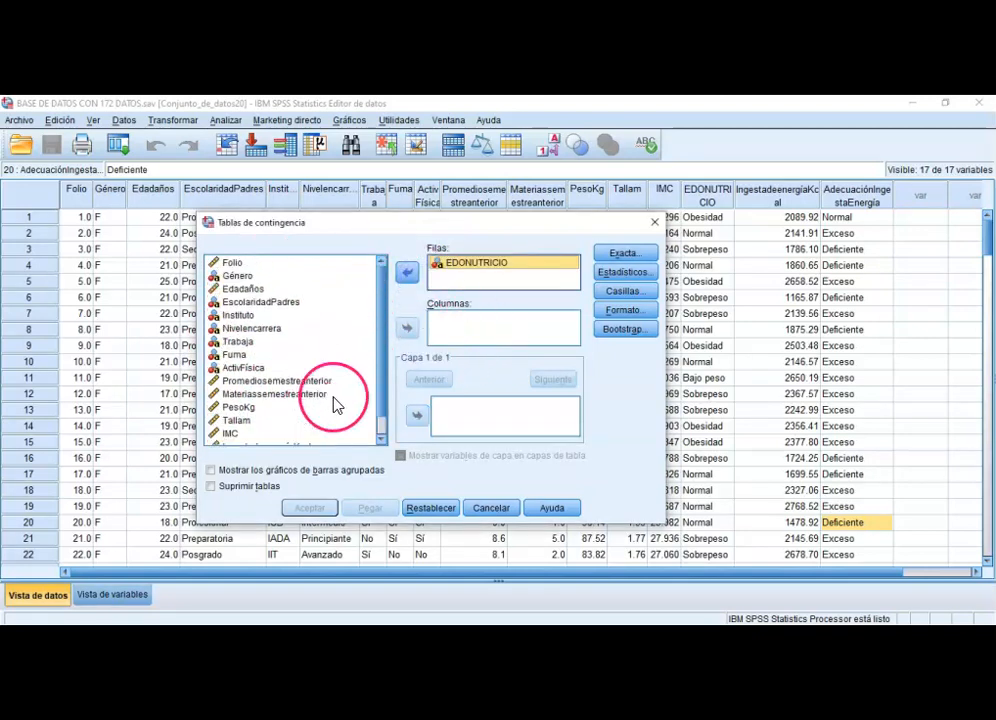
left_click(240, 278)
left_click(407, 328)
Request the chi-square statistic for the contingency table.
left_click(621, 272)
left_click(378, 265)
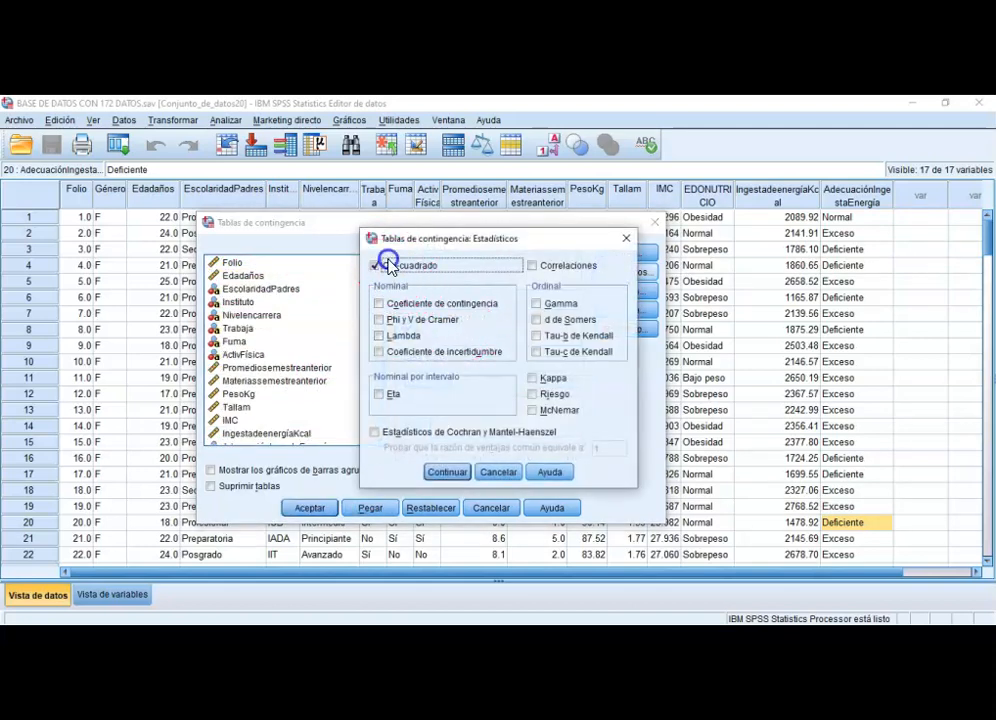
left_click(455, 473)
Include row, column and total percentages in the cells and run the contingency table analysis.
left_click(615, 300)
left_click(342, 356)
left_click(345, 372)
left_click(342, 388)
left_click(342, 356)
left_click(348, 372)
left_click(358, 389)
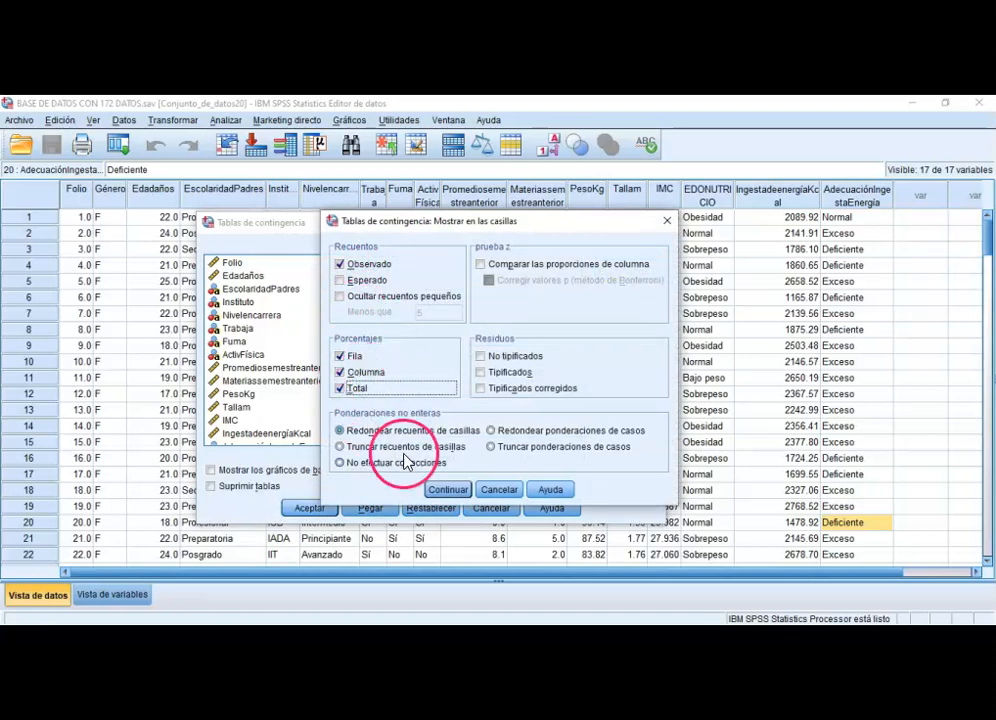
left_click(446, 490)
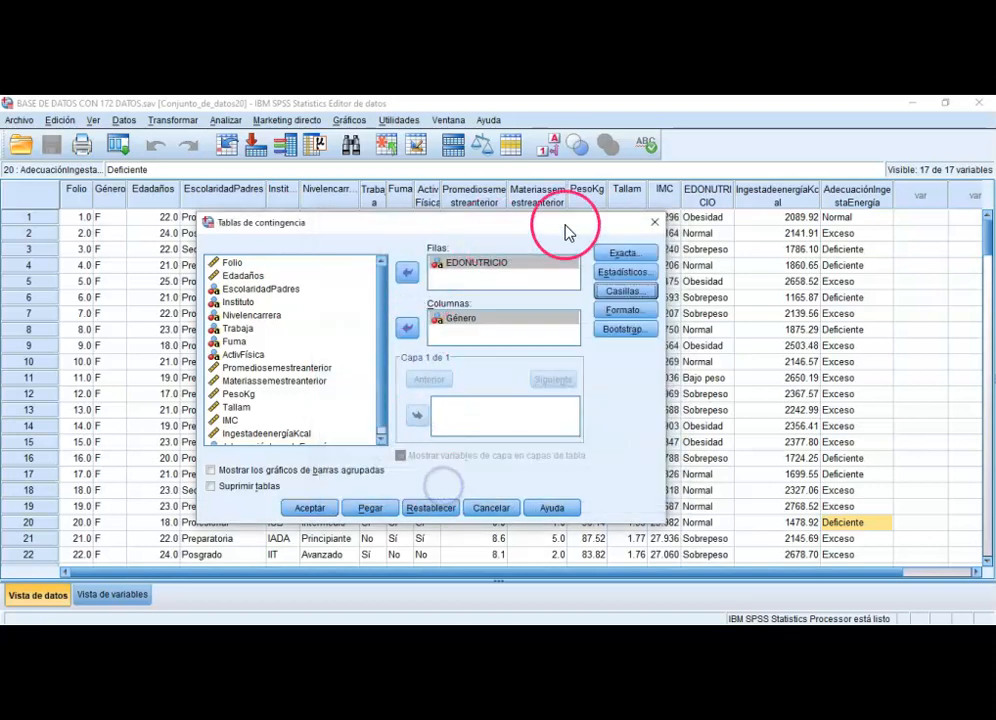
left_click(314, 508)
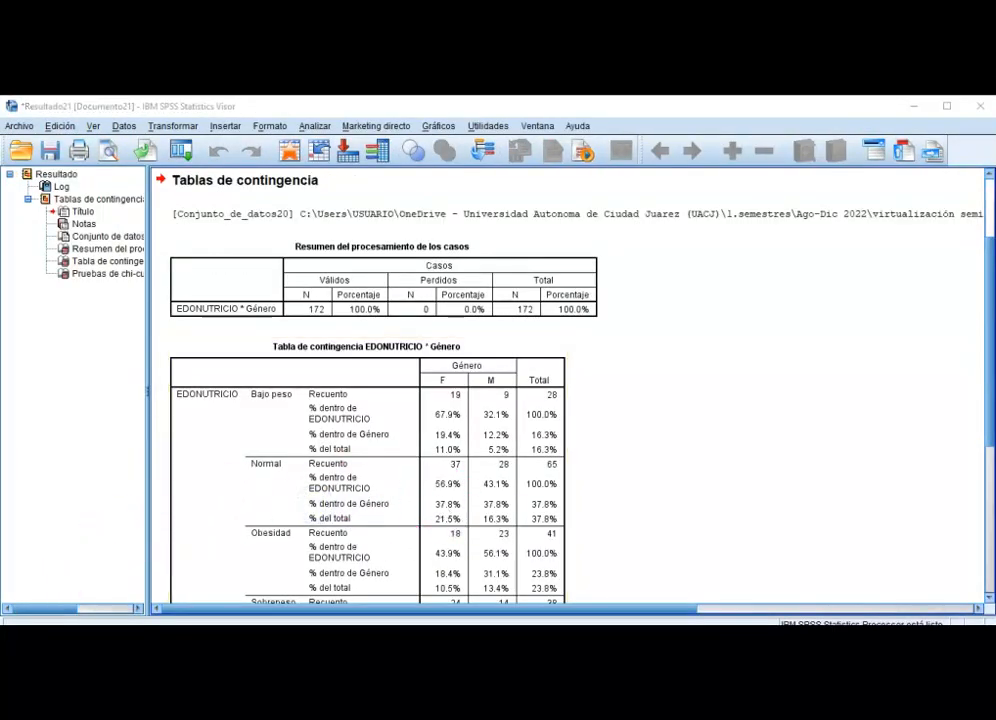
Examine the EDONUTRICIO by Género contingency table and the Pearson chi-square value and significance.
scroll(545, 460, "down", 3)
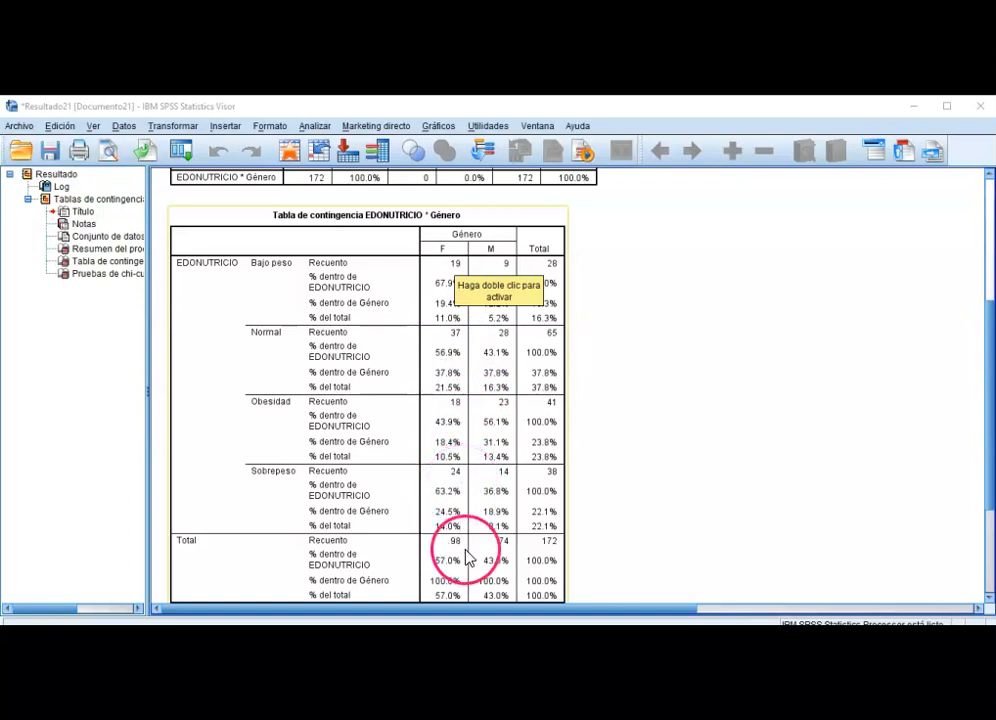
left_click(605, 507)
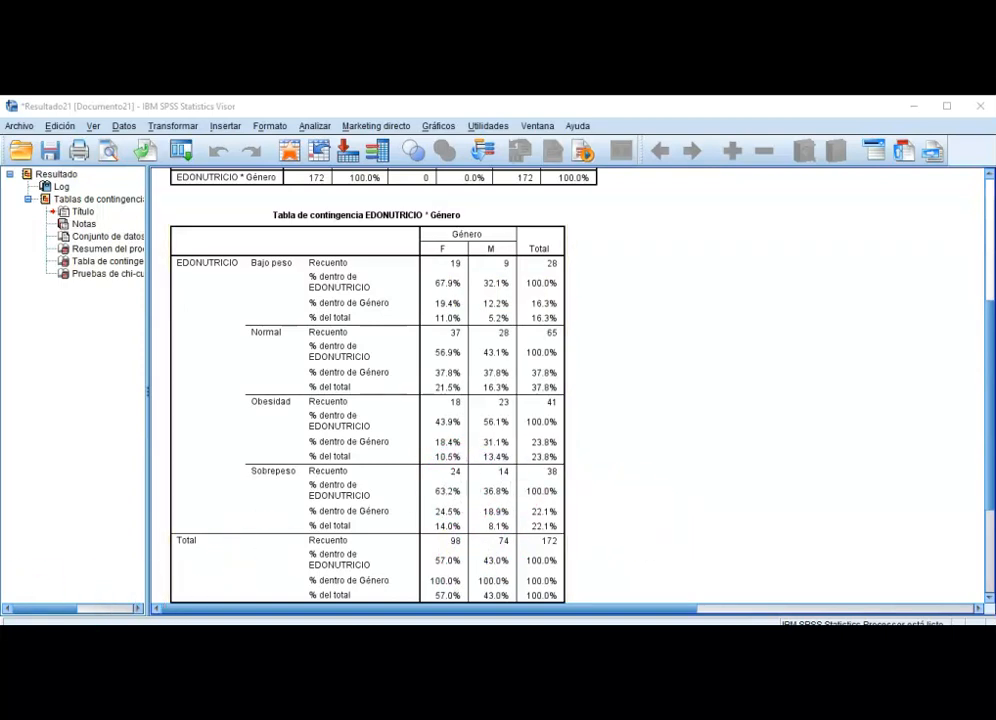
scroll(785, 403, "down", 3)
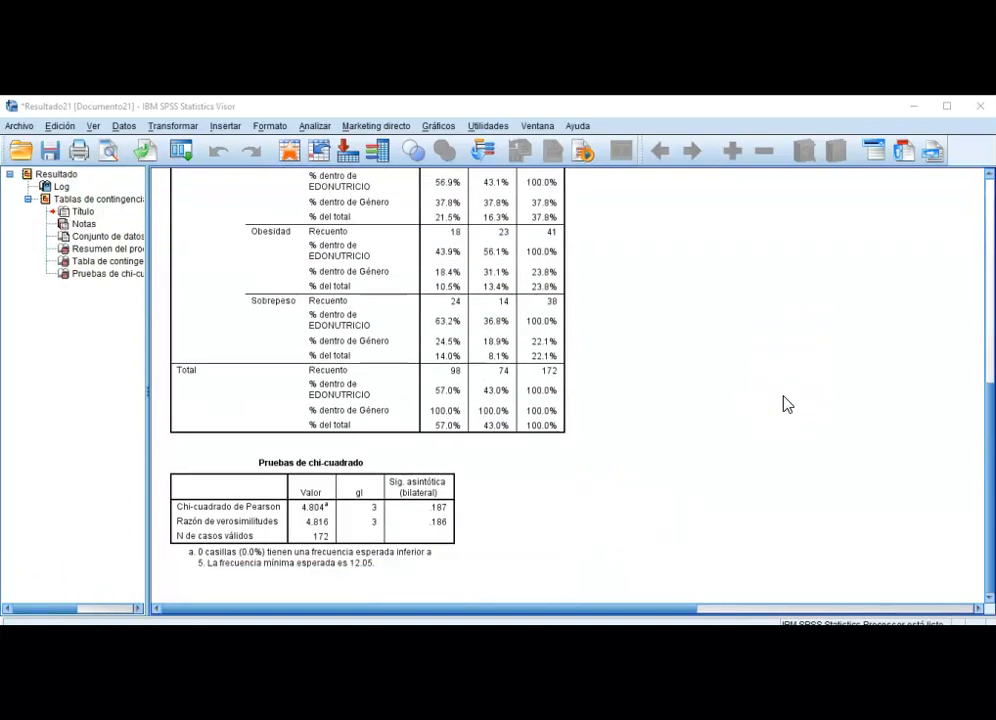
left_click(310, 525)
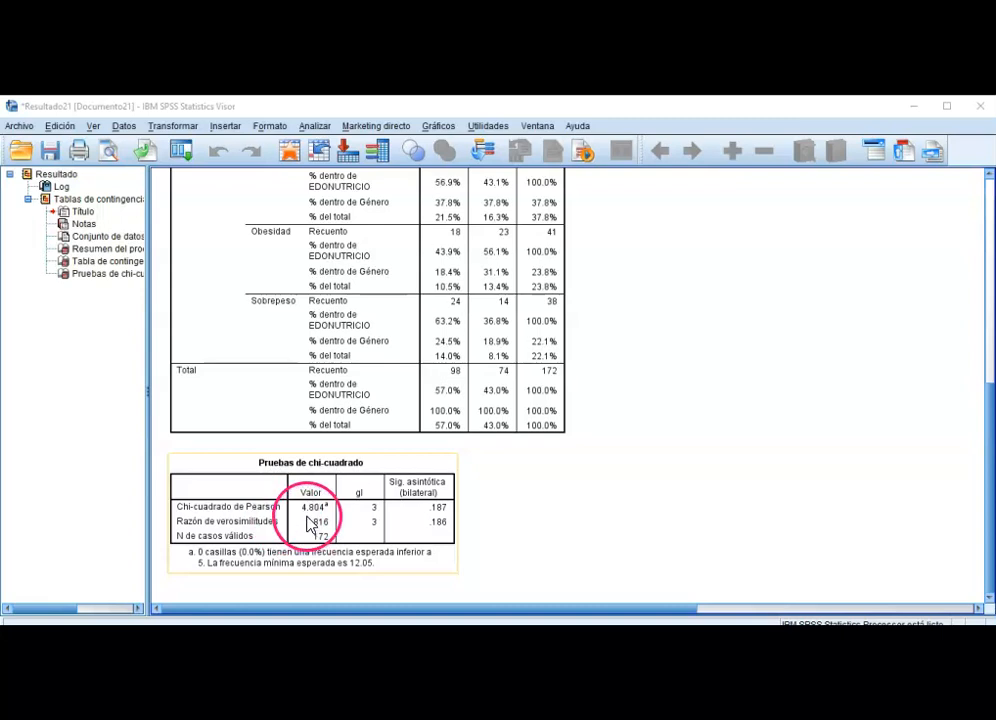
left_click(510, 570)
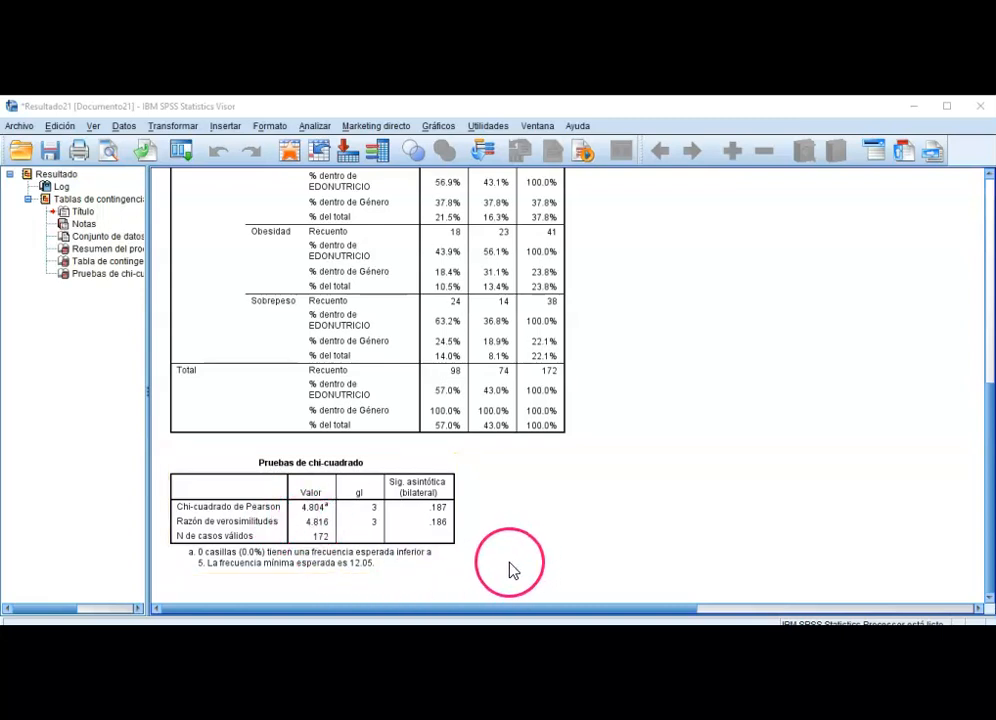
left_click(400, 495)
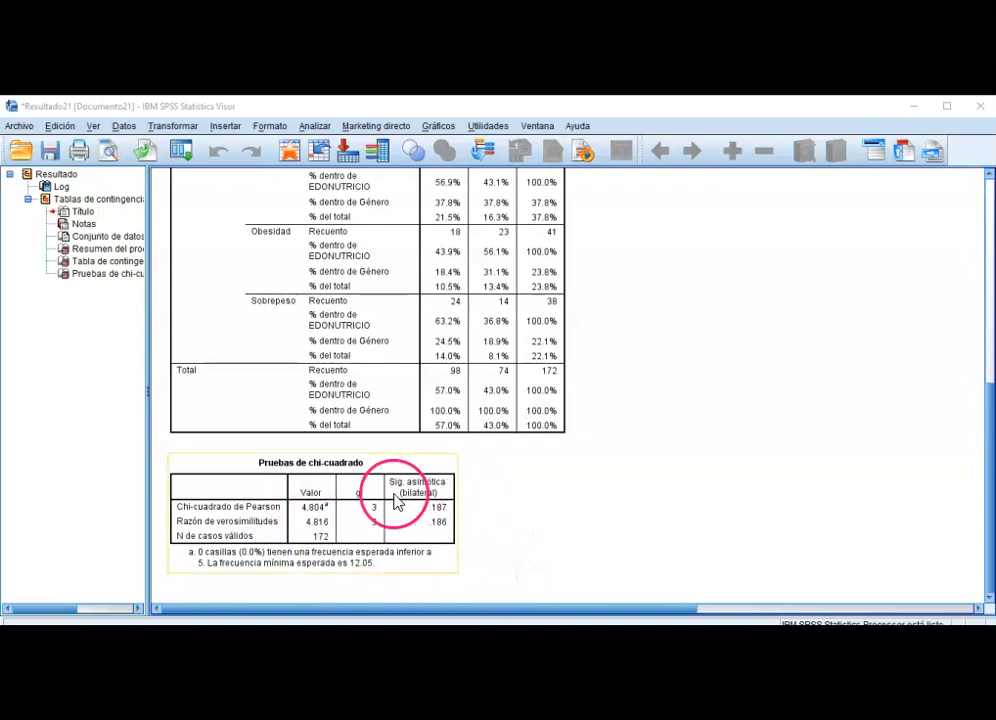
left_click(455, 582)
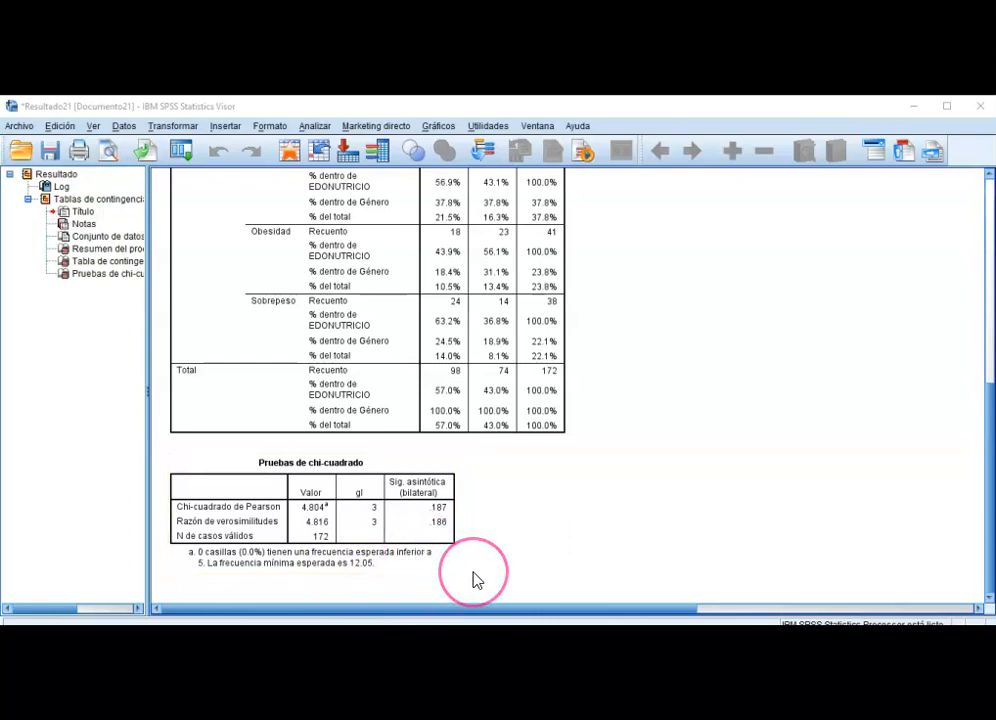
left_click(445, 515)
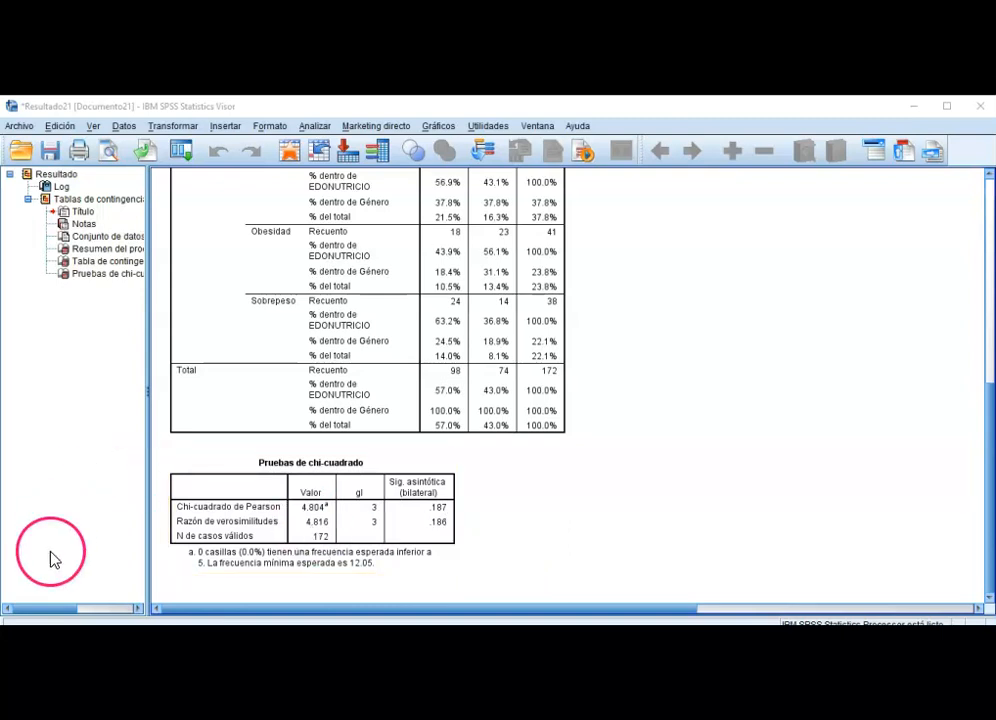
scroll(500, 502, "up", 4)
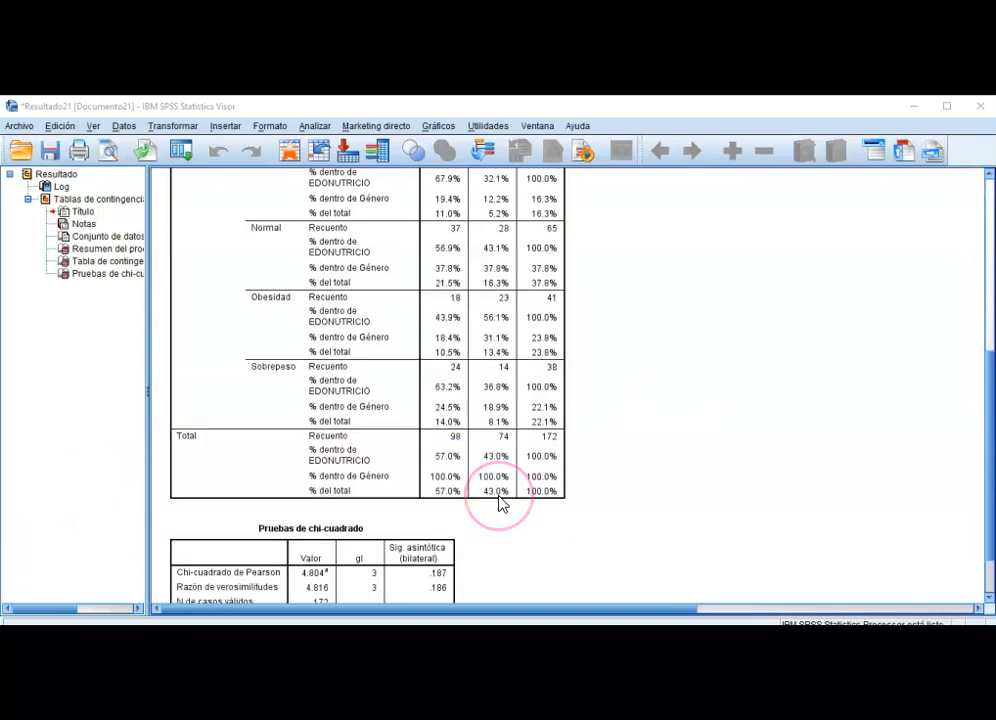
left_click(500, 494)
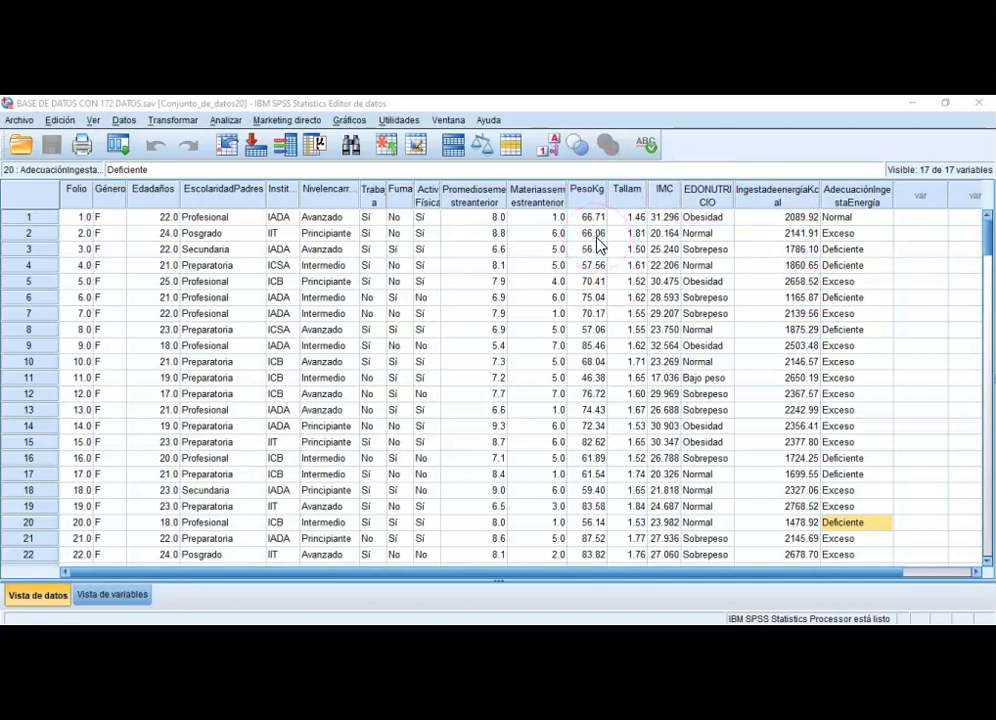
Run a two-tailed bivariate Pearson correlation between PesoKg and IngestadeenergíaKcal.
left_click(224, 121)
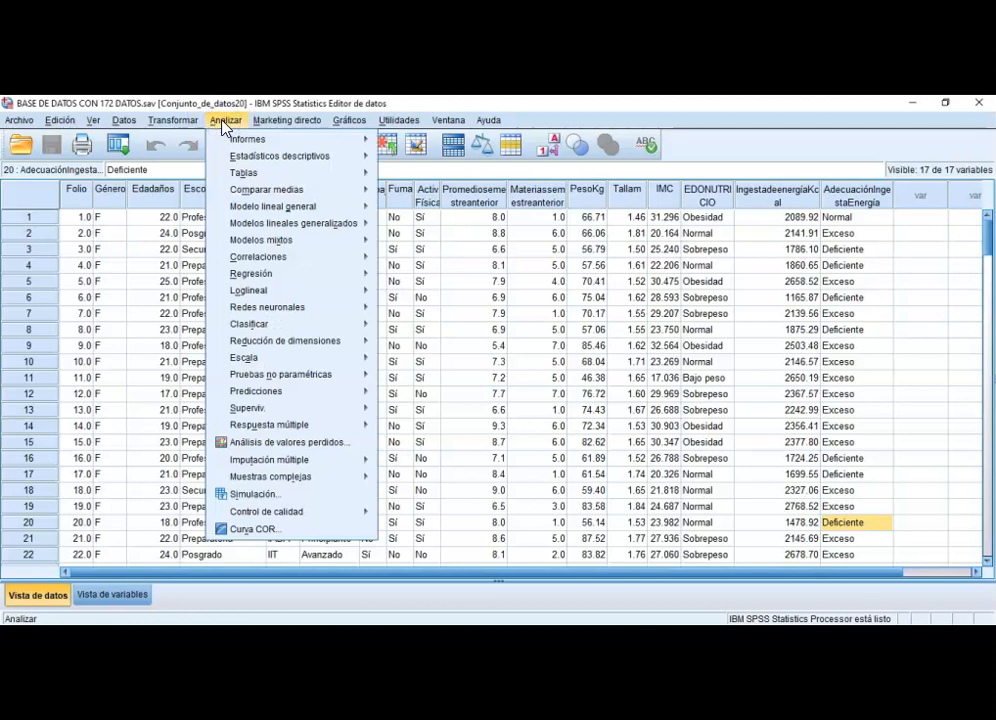
mouse_move(250, 256)
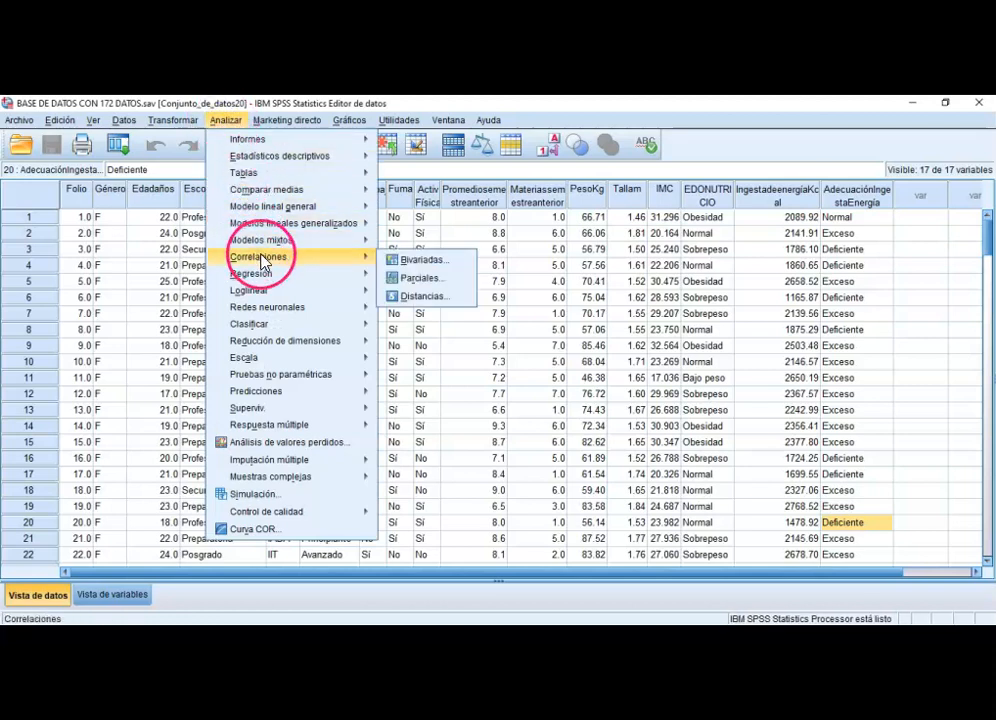
left_click(398, 257)
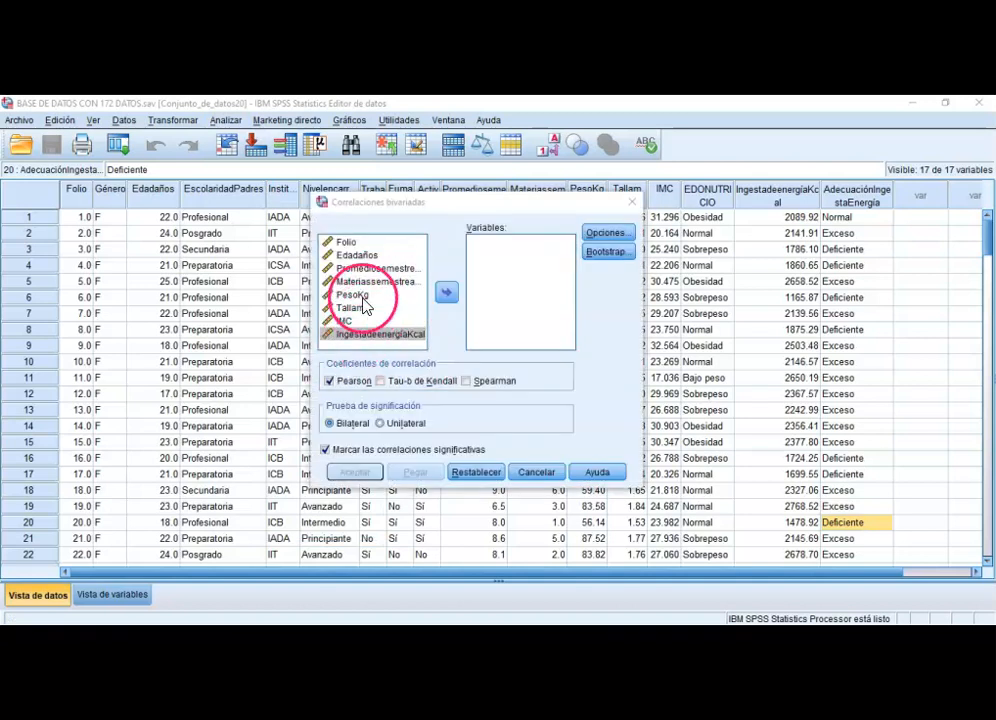
left_click(364, 298, "ctrl")
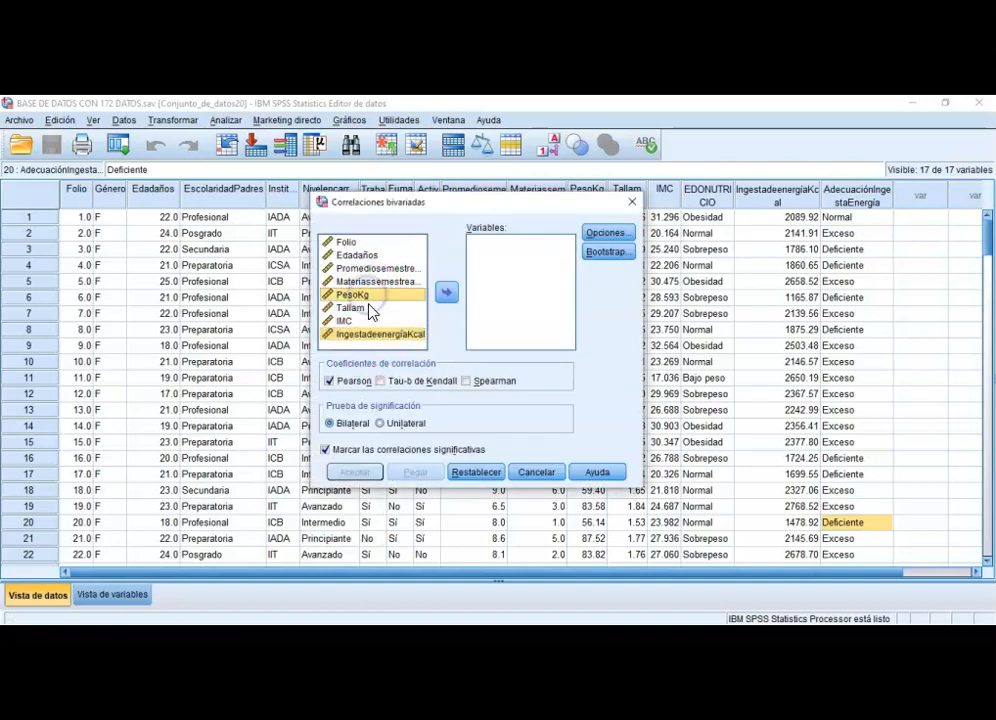
left_click(446, 292)
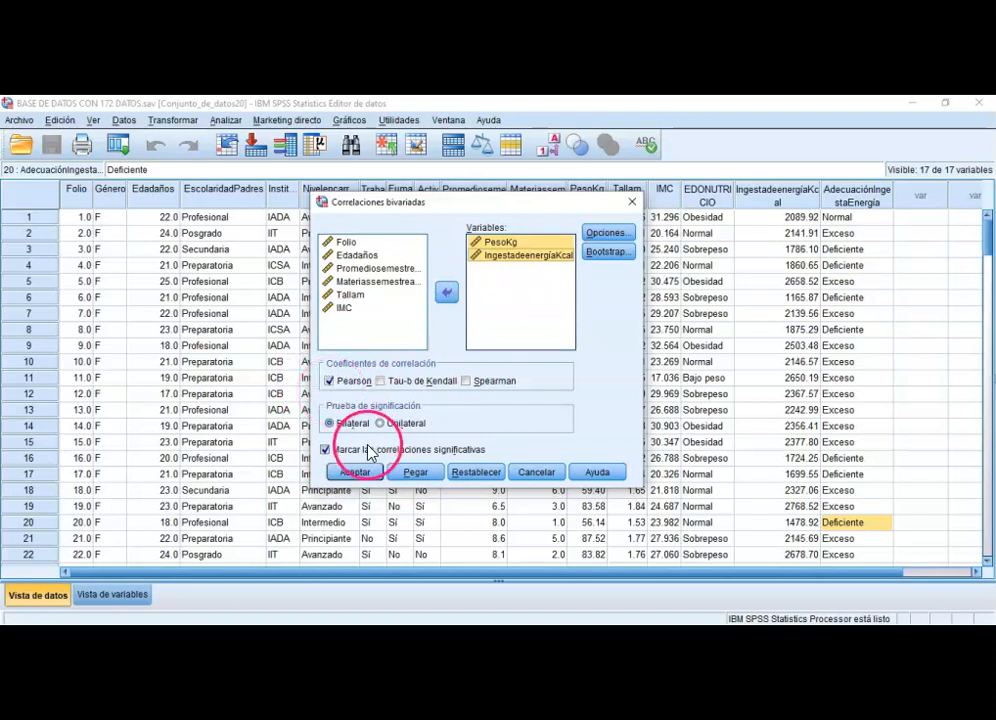
left_click(368, 479)
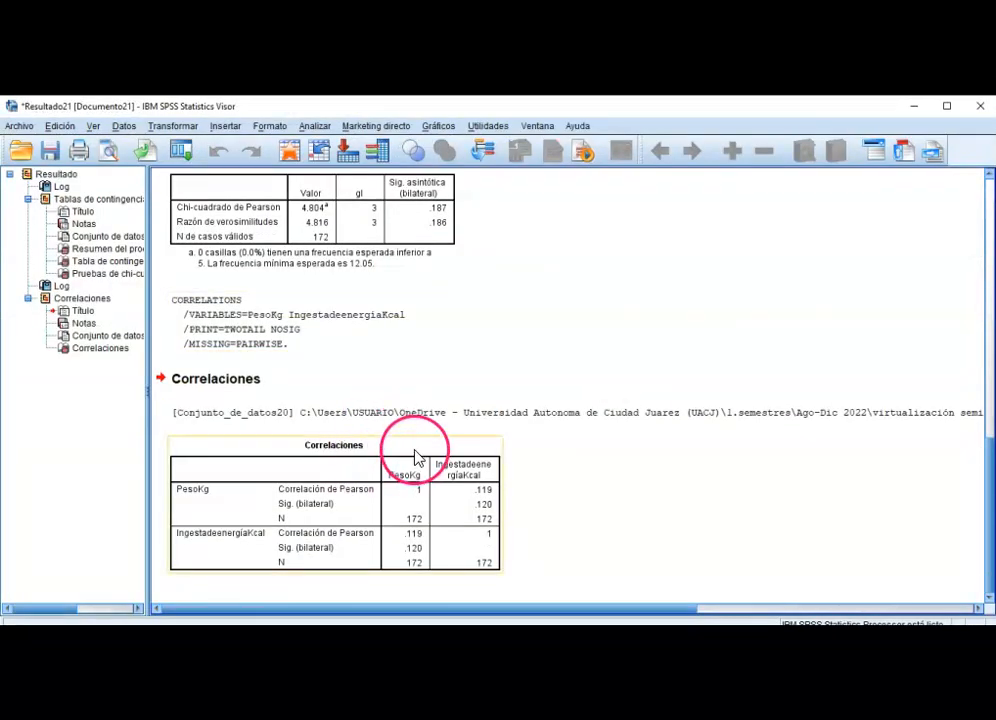
Examine the Pearson coefficient and bilateral significance in the correlation table for PesoKg and IngestadeenergíaKcal.
left_click(300, 474)
left_click(713, 451)
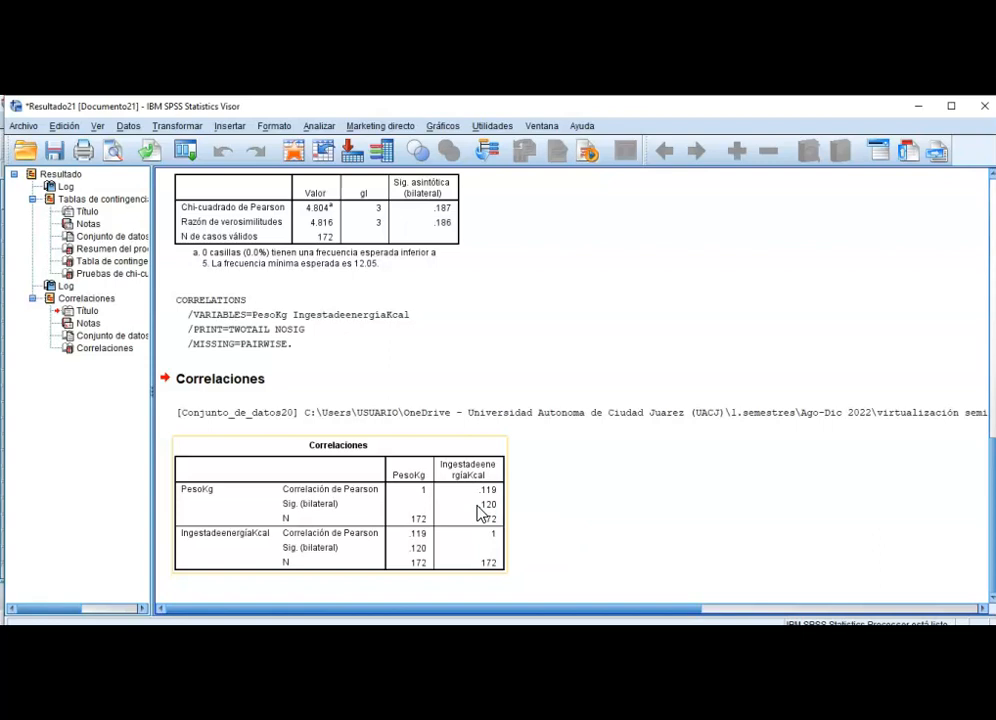
left_click(571, 539)
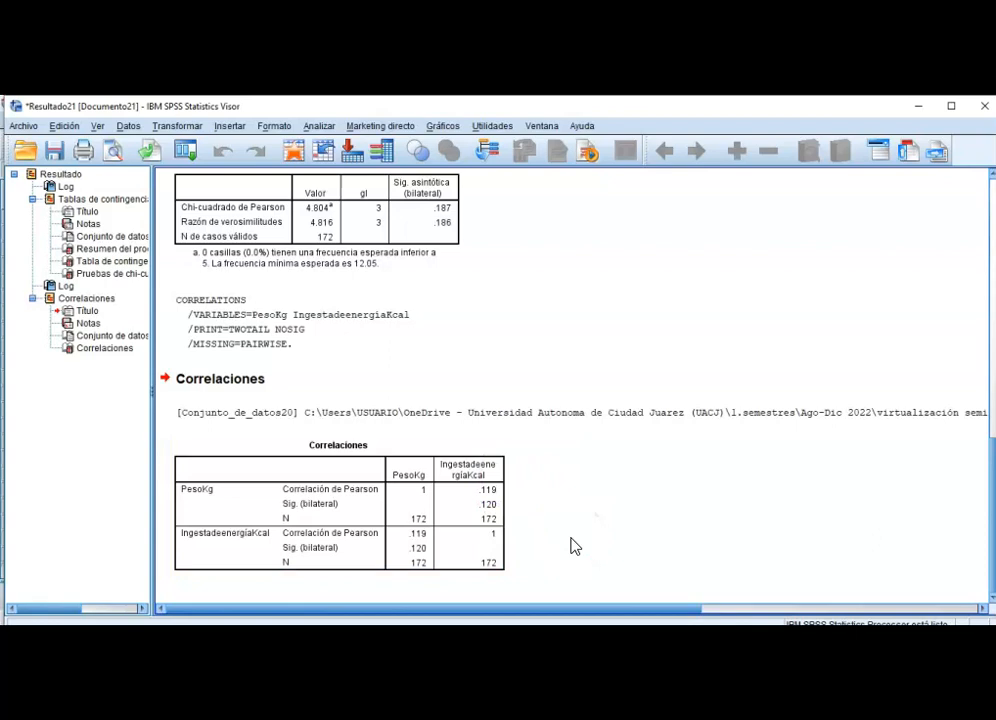
left_click(358, 488)
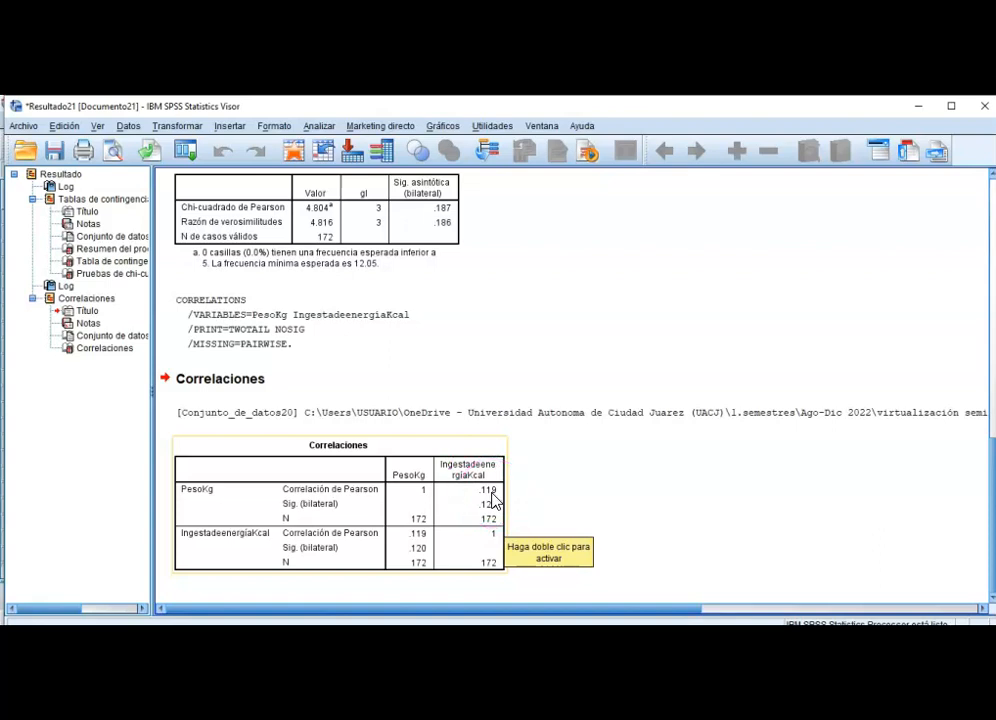
left_click(578, 545)
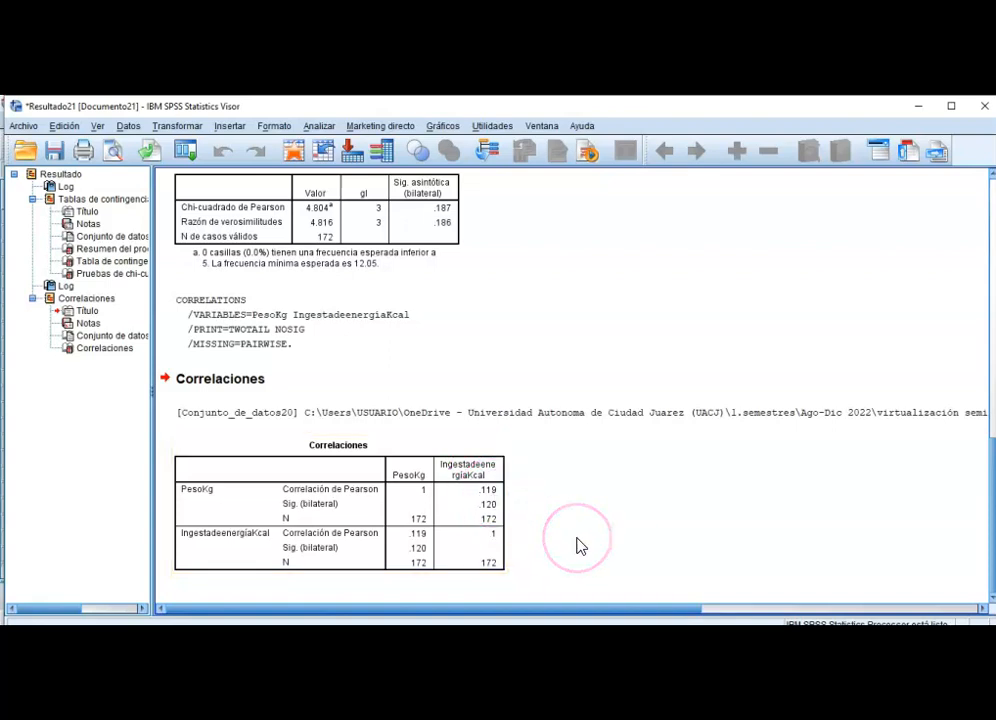
left_click(481, 497)
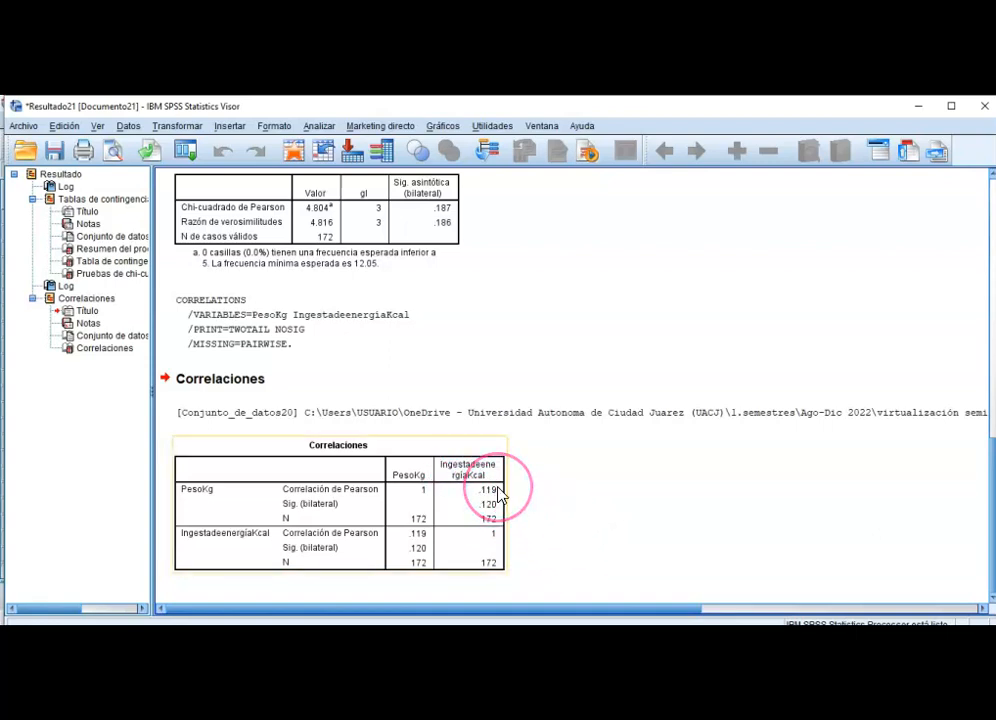